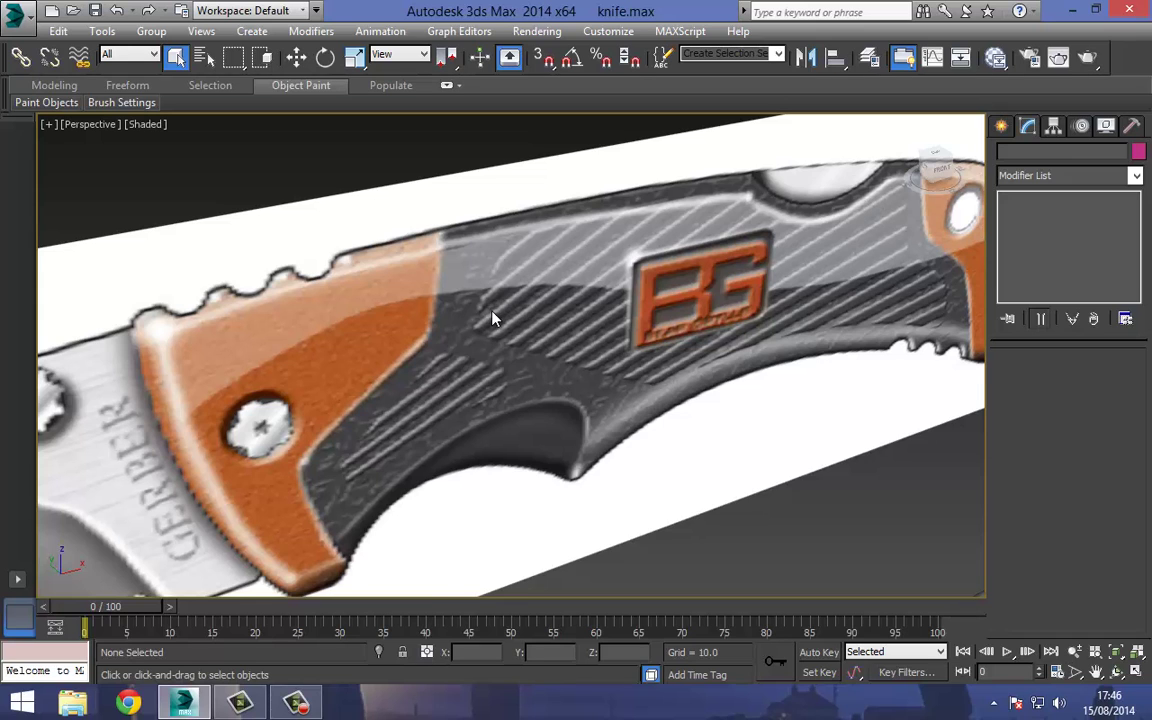
# Select the knife handle mesh in the Front view and enter edge editing on its Editable Poly.
pyautogui.scroll(-5, 492, 318)
pyautogui.moveTo(548, 325); pyautogui.dragTo(543, 305, button='middle')
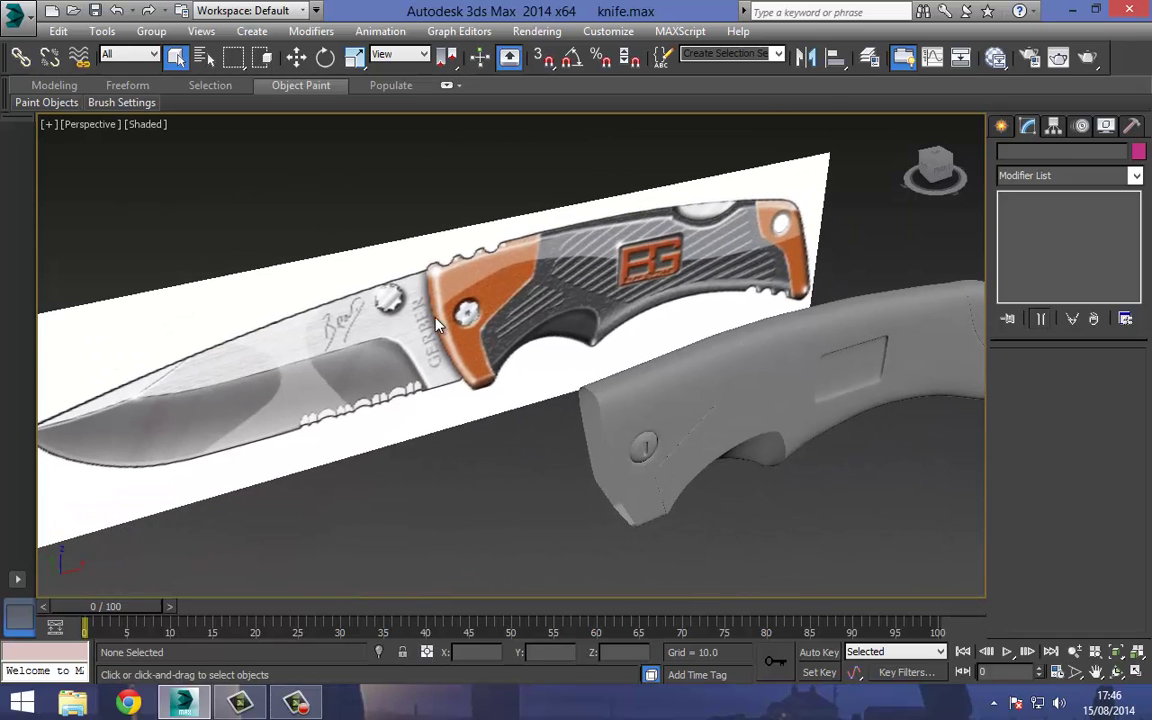
pyautogui.moveTo(437, 318)
pyautogui.mouseDown(button='middle')
pyautogui.moveTo(597, 290)
pyautogui.moveTo(481, 283)
pyautogui.moveTo(443, 321)
pyautogui.mouseUp(button='middle')
pyautogui.press('f')
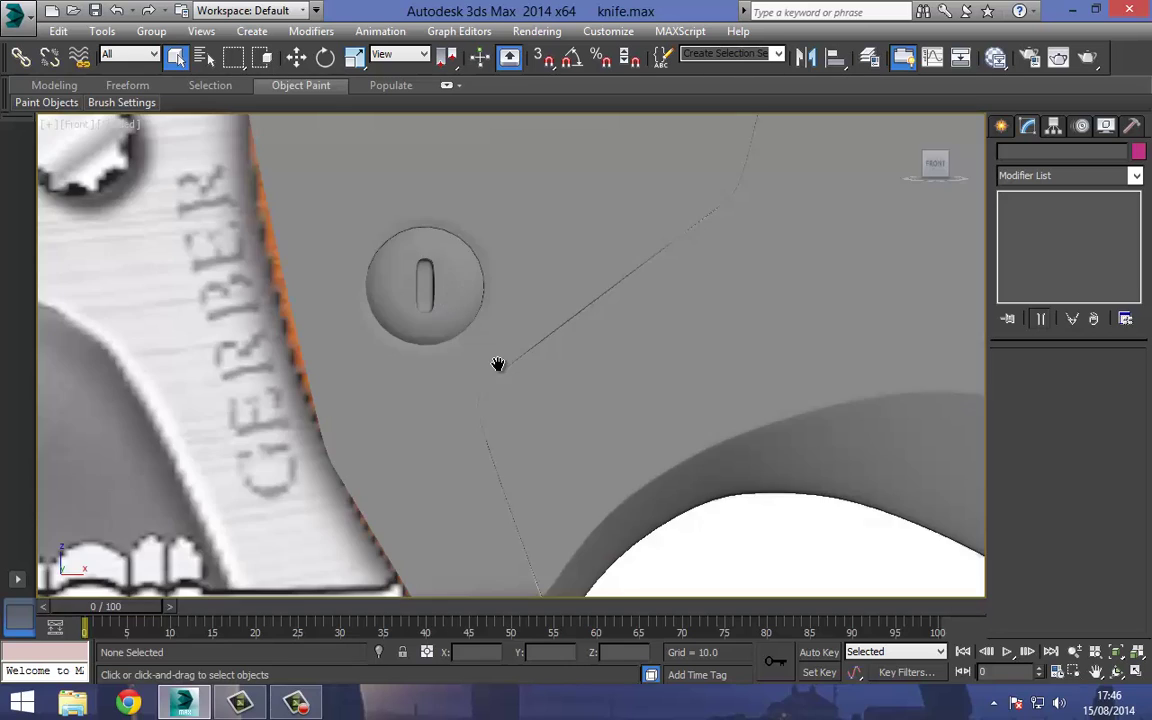
pyautogui.moveTo(499, 365); pyautogui.dragTo(540, 422, button='middle')
pyautogui.scroll(-6, 540, 422)
pyautogui.scroll(6, 510, 328)
pyautogui.click(512, 332)
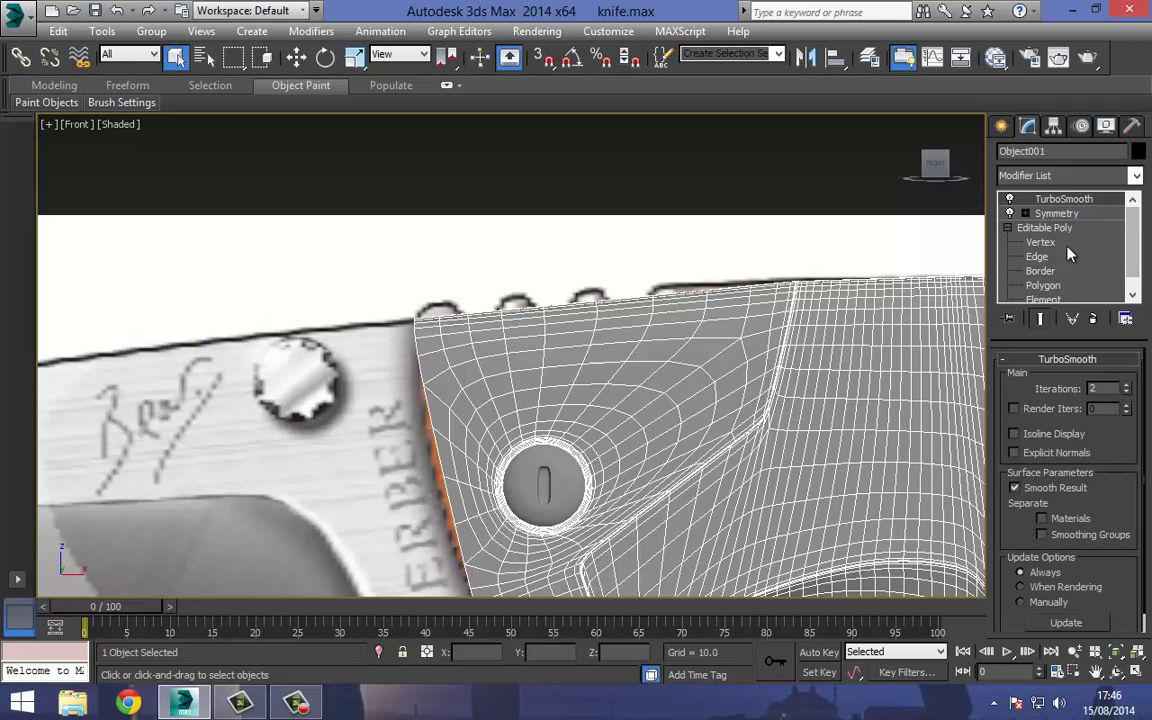
pyautogui.click(1040, 242)
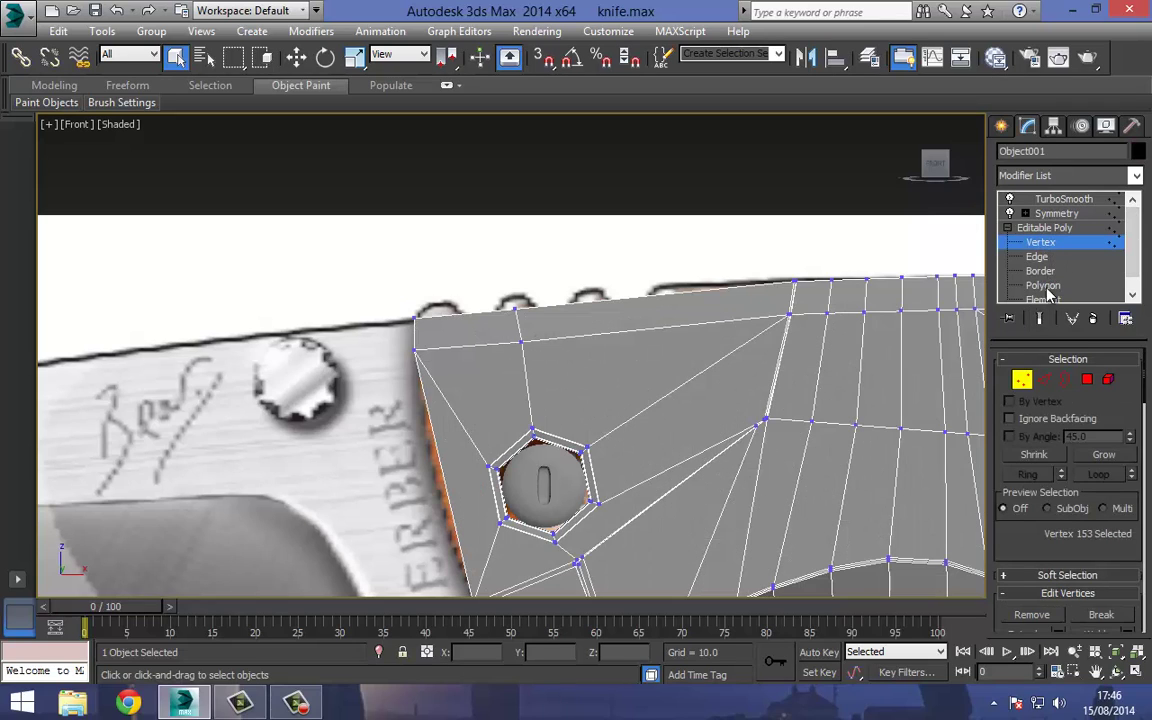
pyautogui.click(1045, 380)
pyautogui.moveTo(579, 371); pyautogui.dragTo(575, 284, button='middle')
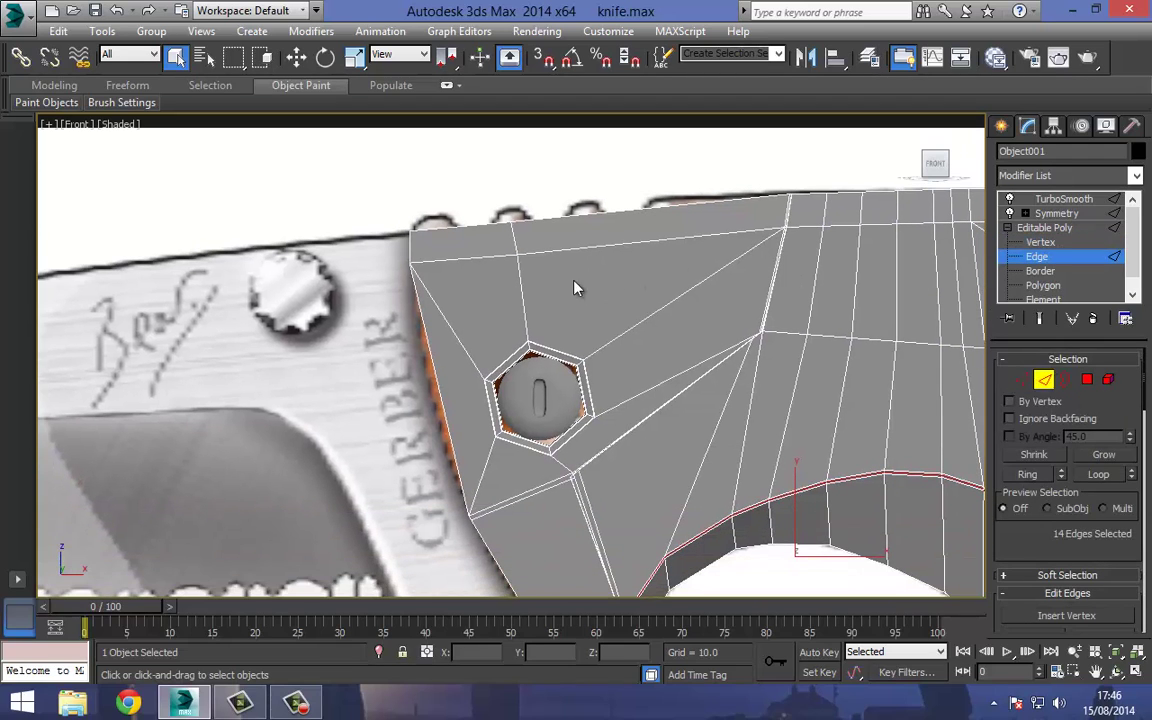
# Connect the ring of edges around the handle's screw hole with 1 segment, pinch 0 and slide -21.
pyautogui.click(518, 265)
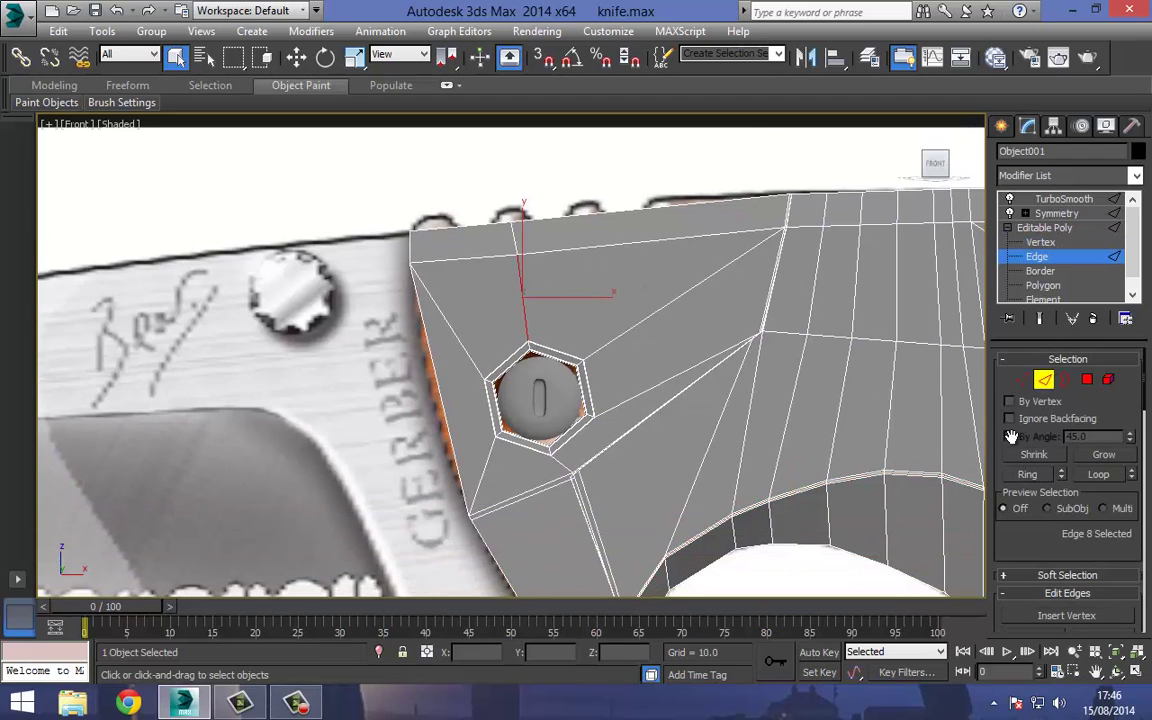
pyautogui.click(1030, 475)
pyautogui.rightClick(592, 289)
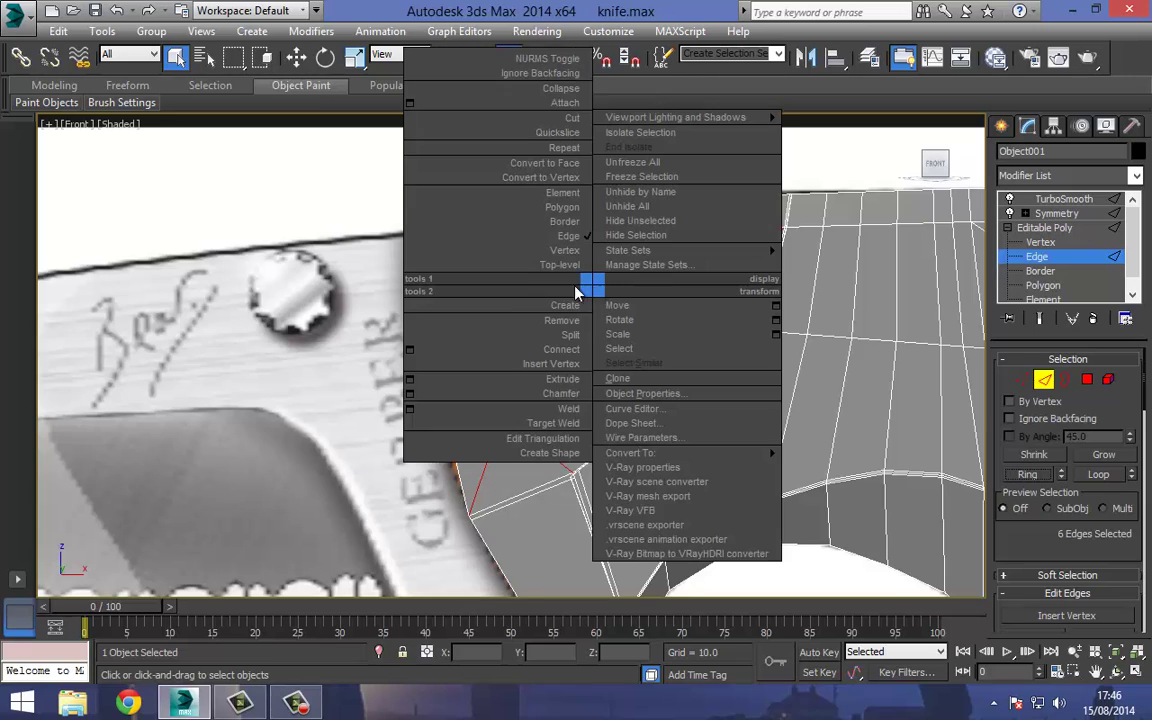
pyautogui.click(414, 350)
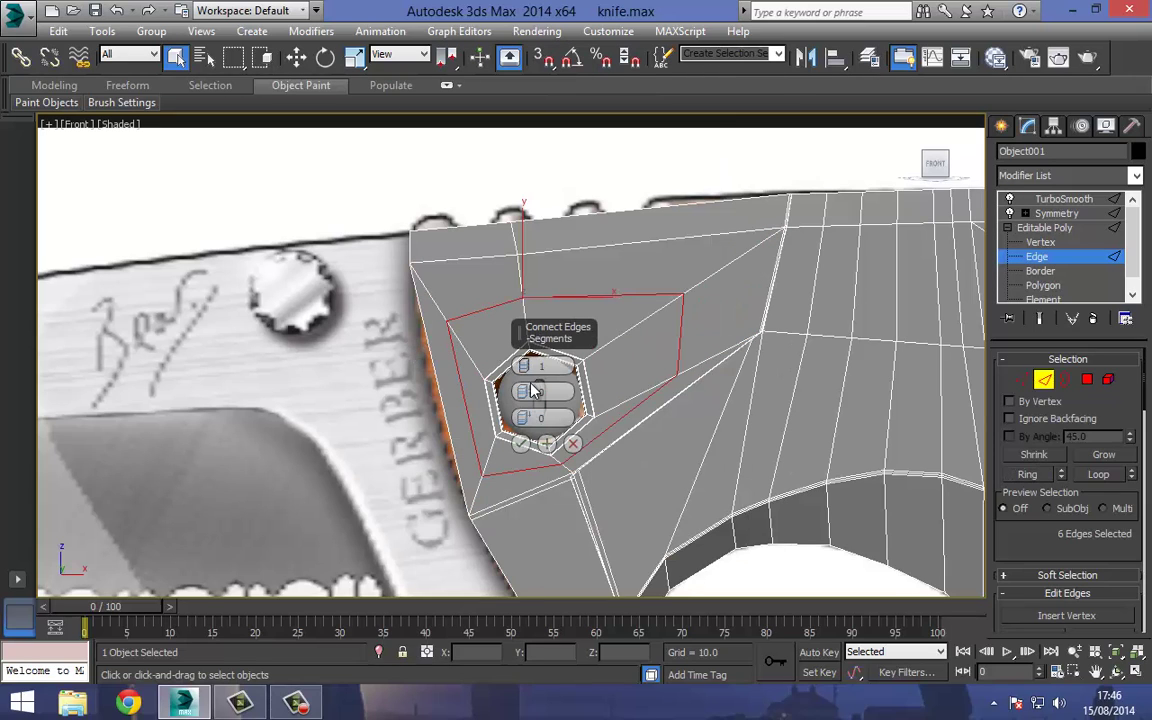
pyautogui.moveTo(525, 392); pyautogui.dragTo(540, 548)
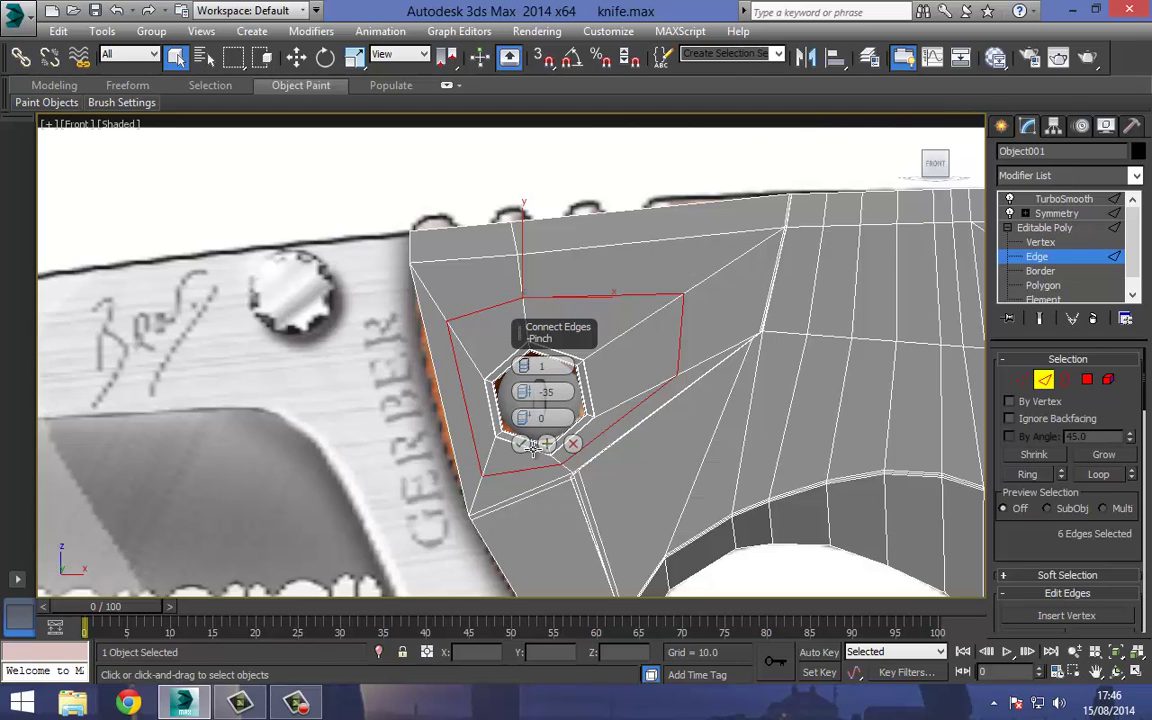
pyautogui.moveTo(522, 418); pyautogui.dragTo(545, 497)
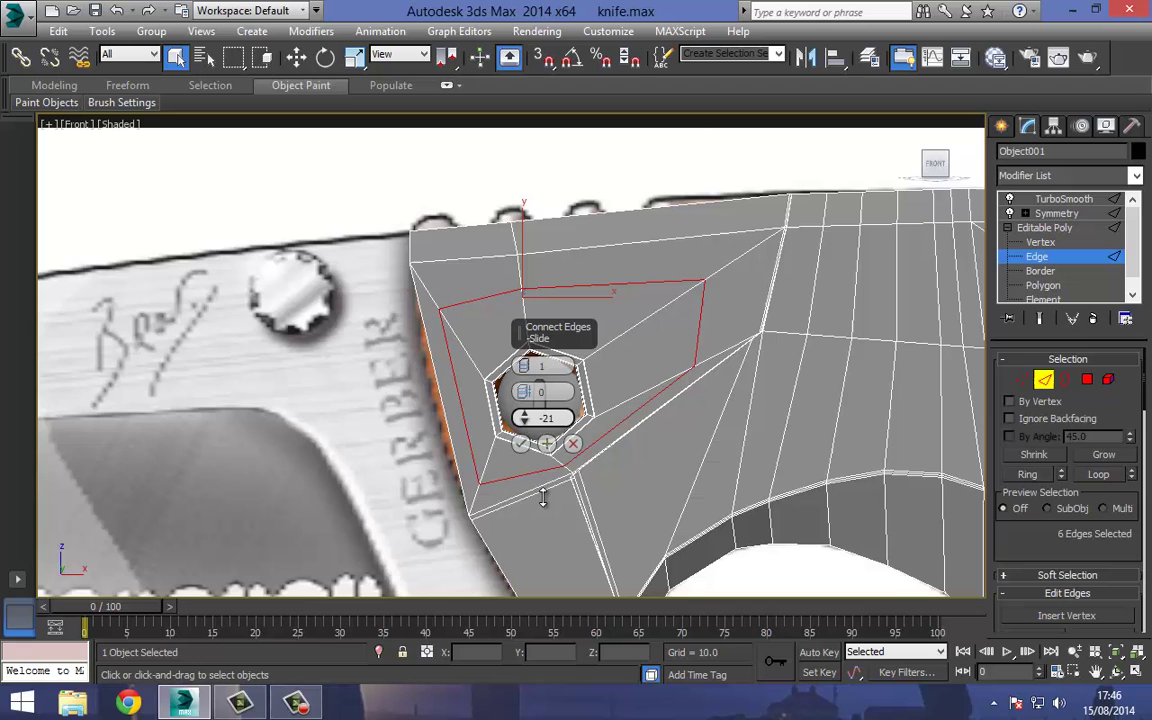
pyautogui.click(520, 444)
# Connect the crosswise edges at the handle's upper front corner, beside the blade, with 2 segments.
pyautogui.scroll(4, 540, 320)
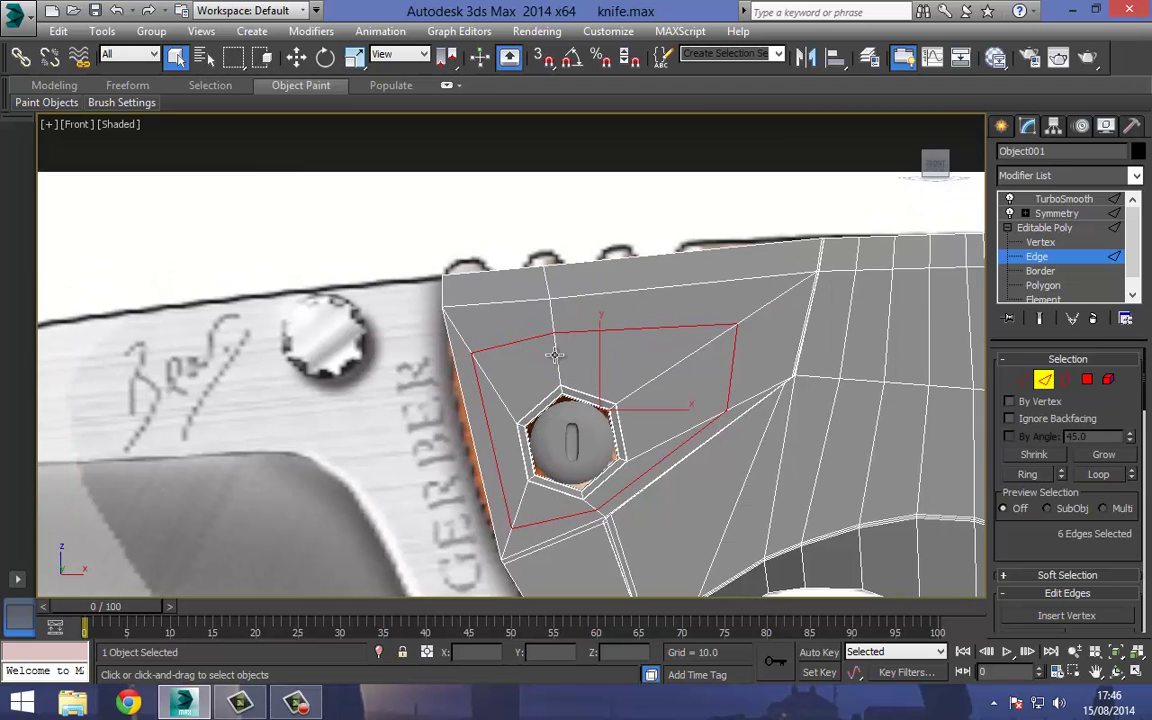
pyautogui.click(294, 58)
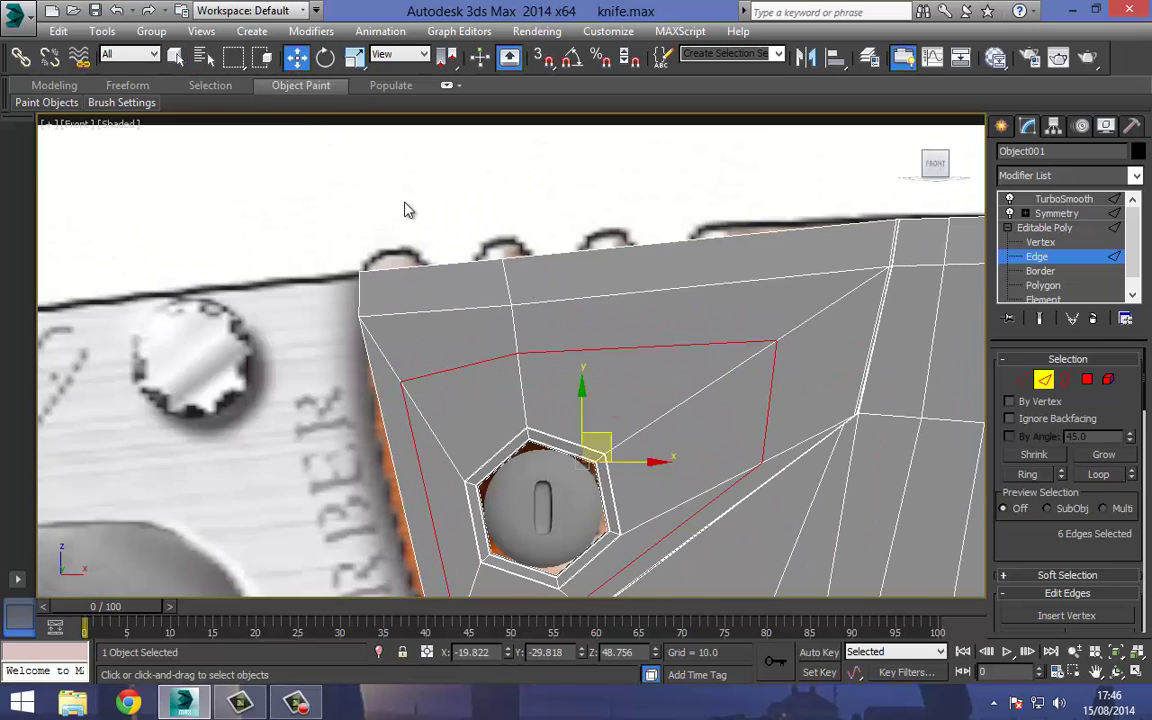
pyautogui.moveTo(466, 391); pyautogui.dragTo(467, 392)
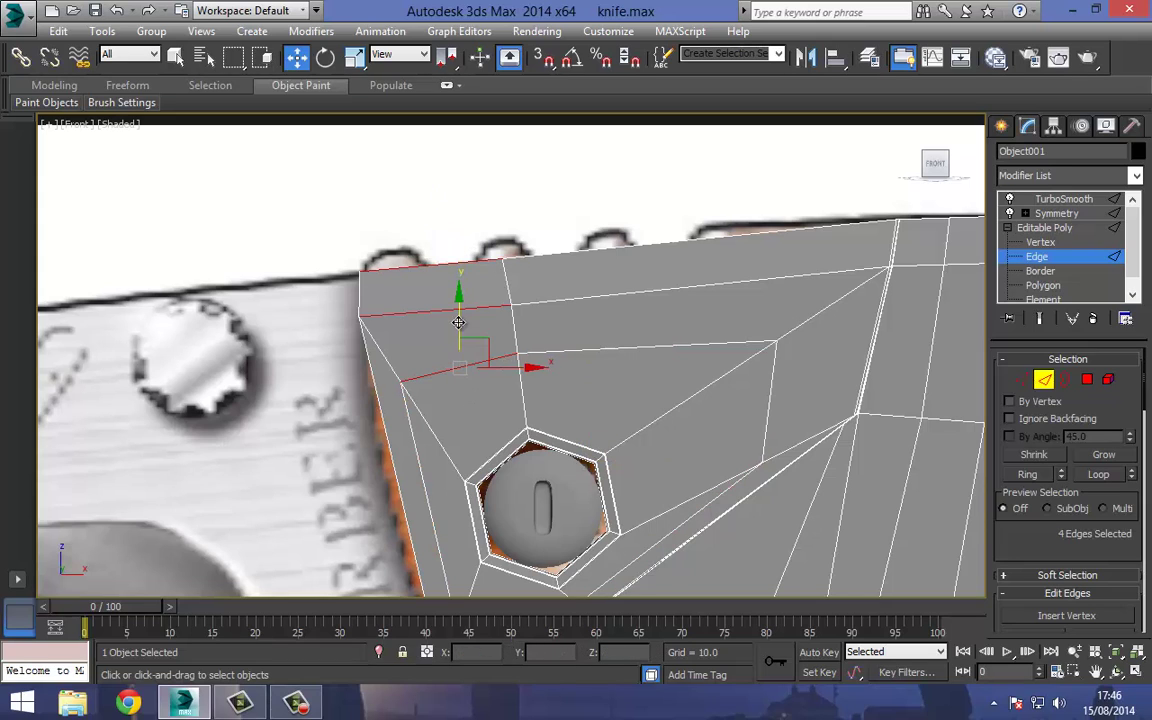
pyautogui.rightClick(426, 295)
pyautogui.click(244, 359)
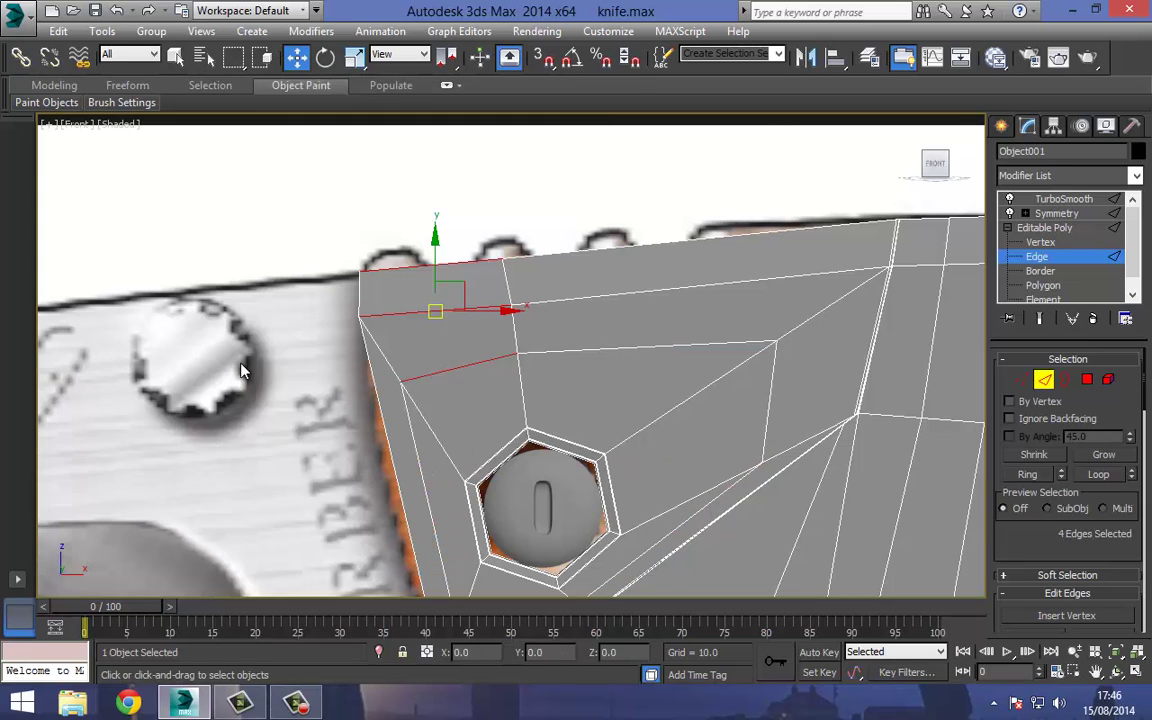
pyautogui.click(525, 363)
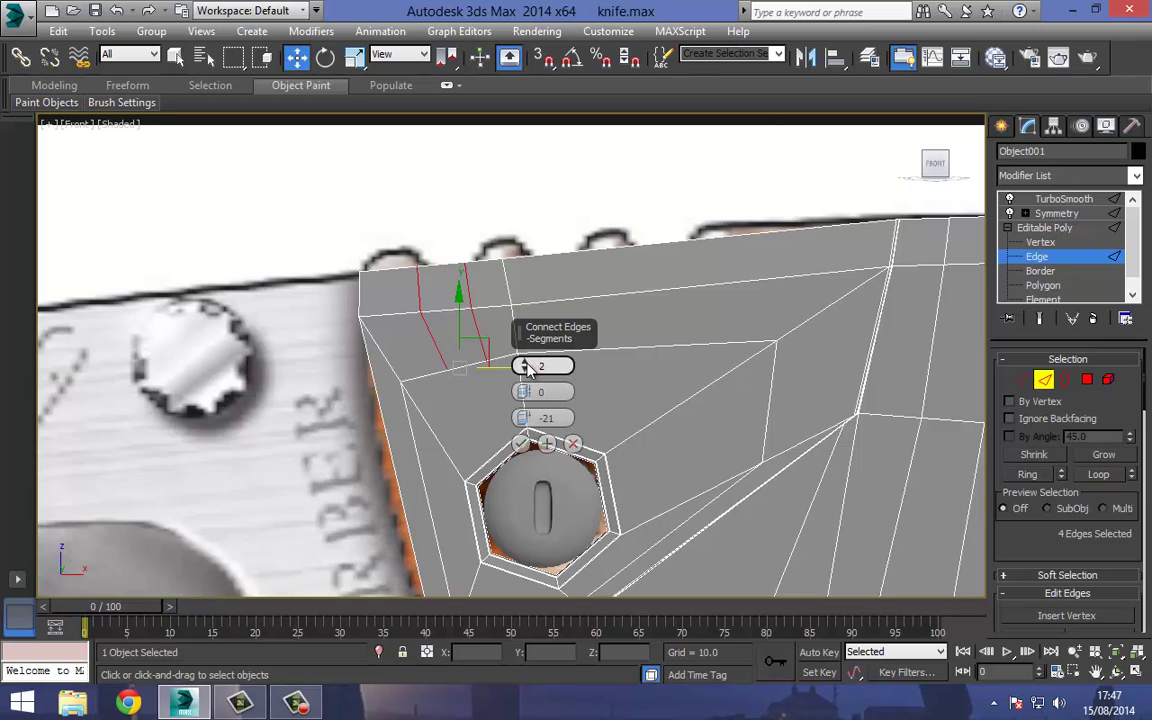
pyautogui.click(521, 443)
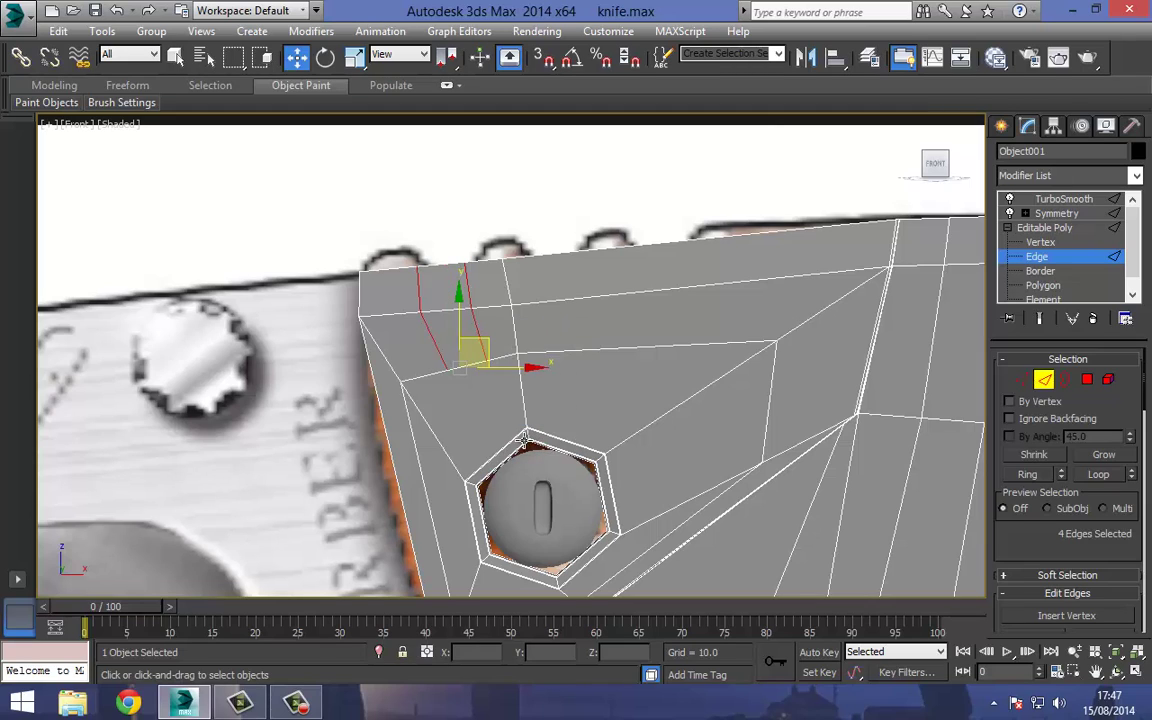
# Connect the long upper edges between the screw hole and the grip panel with 6 segments.
pyautogui.moveTo(583, 230); pyautogui.dragTo(593, 381)
pyautogui.rightClick(583, 264)
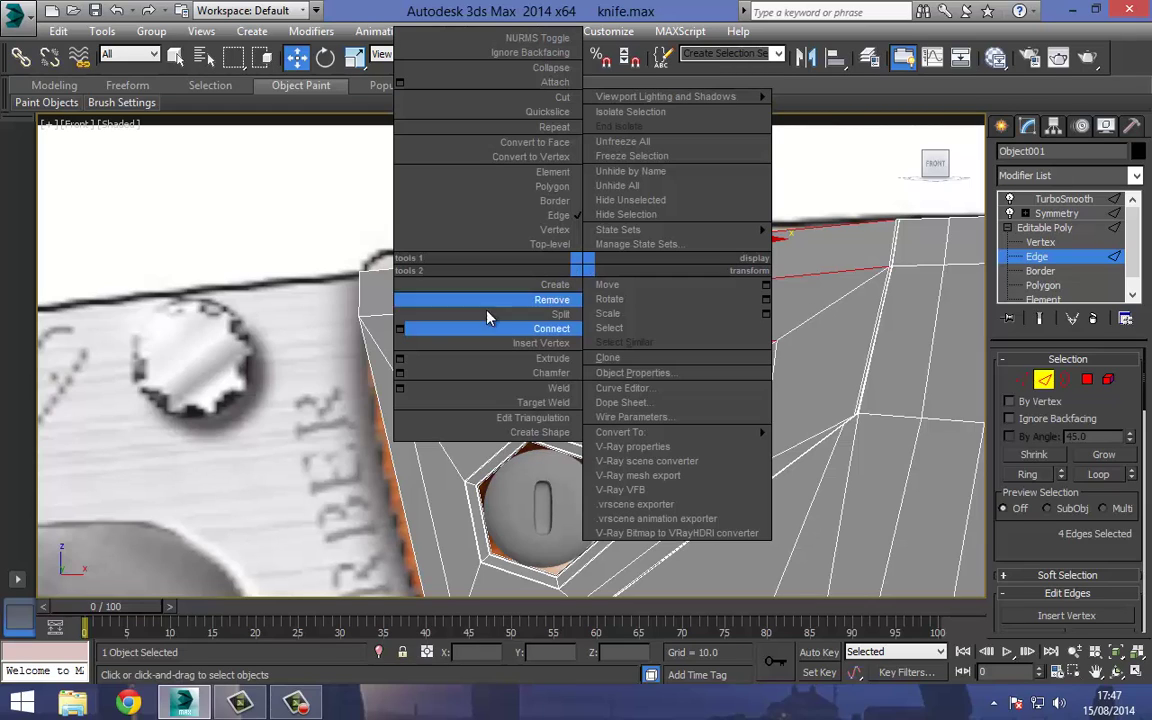
pyautogui.click(399, 328)
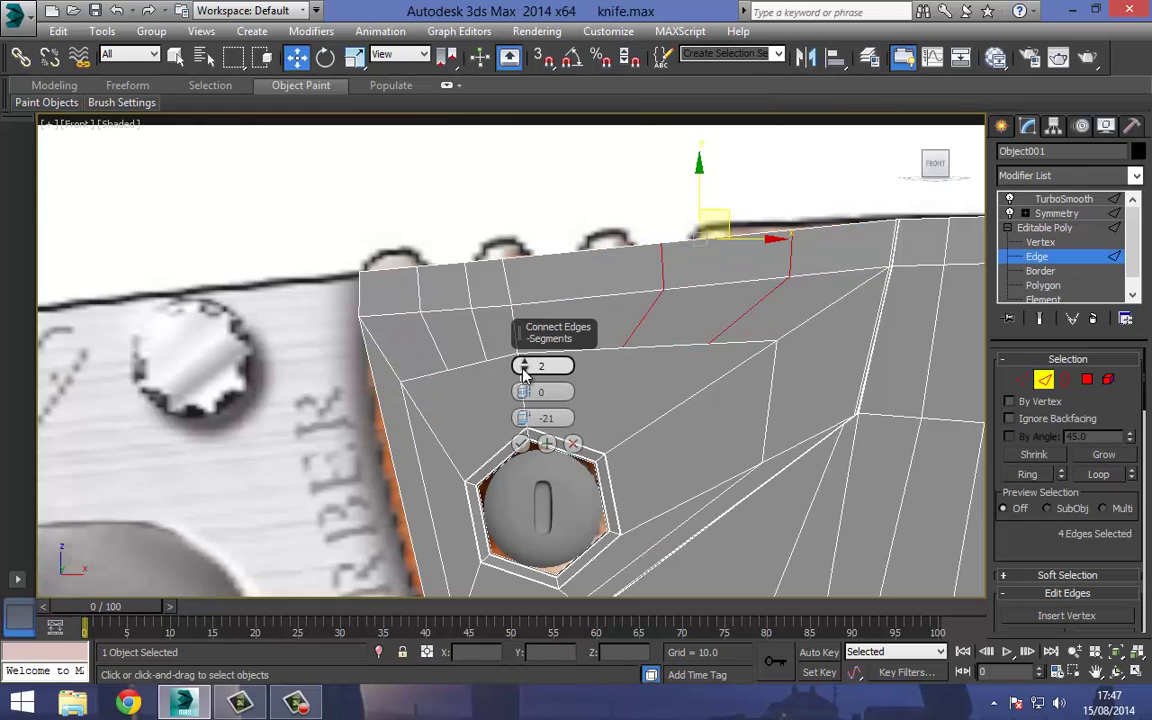
pyautogui.click(524, 371)
pyautogui.click(524, 366)
pyautogui.click(524, 363)
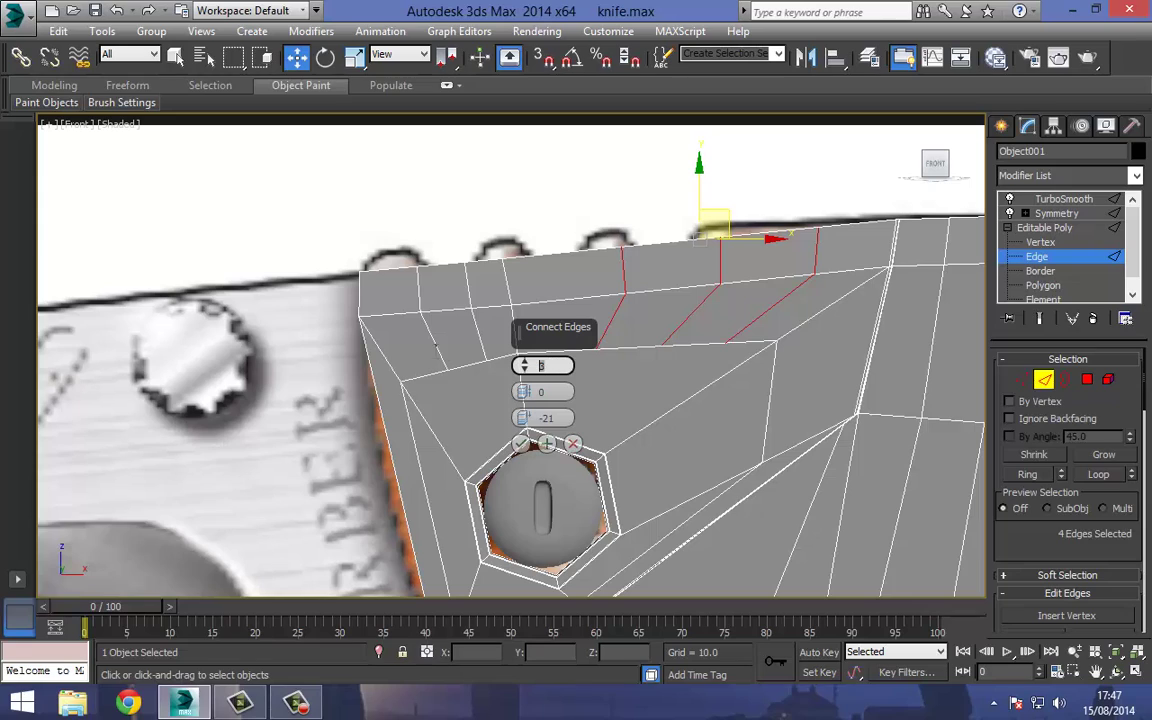
pyautogui.click(554, 389)
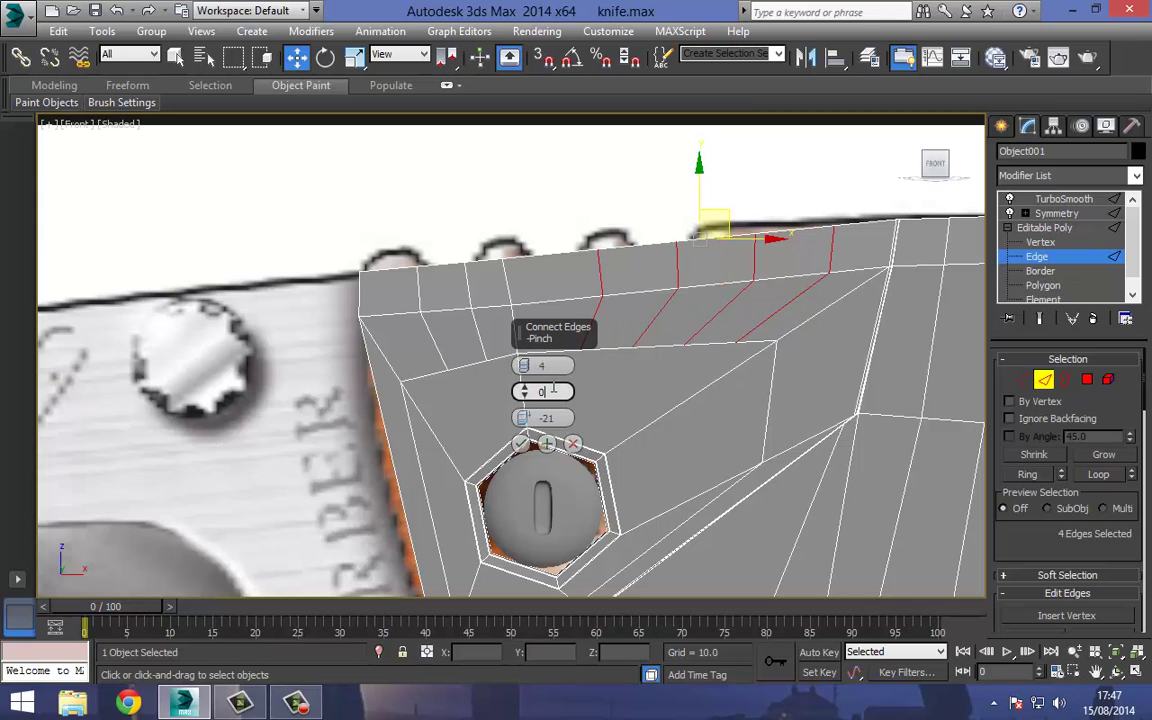
pyautogui.click(554, 365)
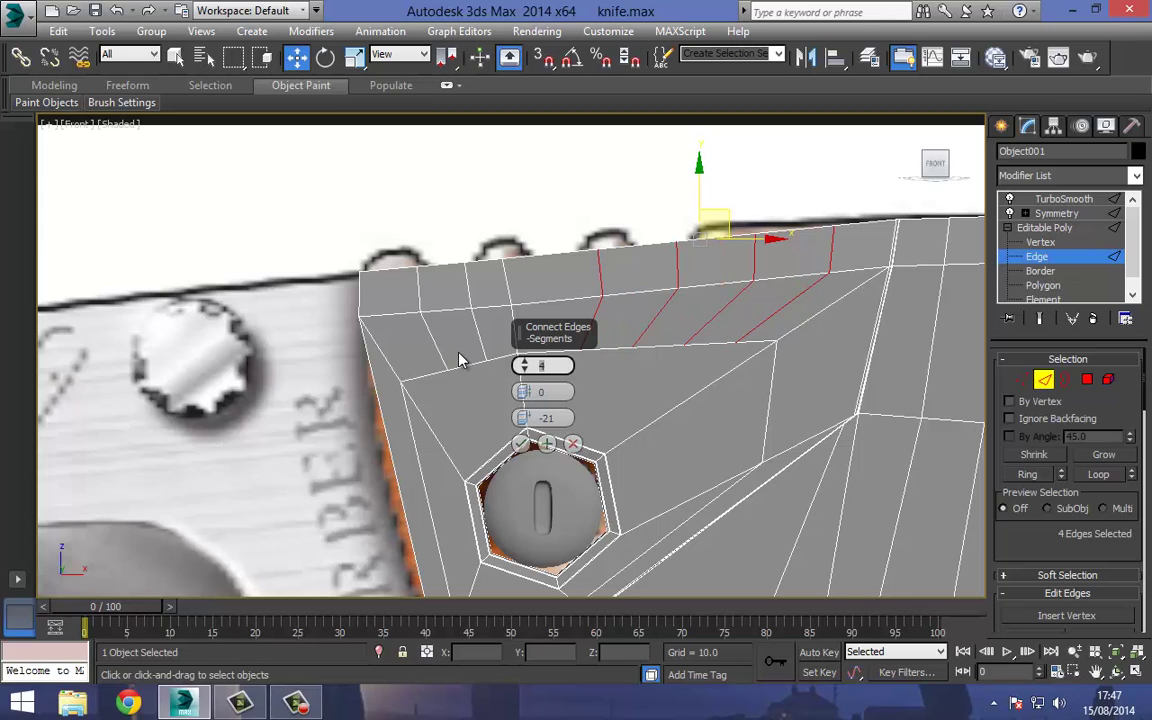
pyautogui.click(520, 446)
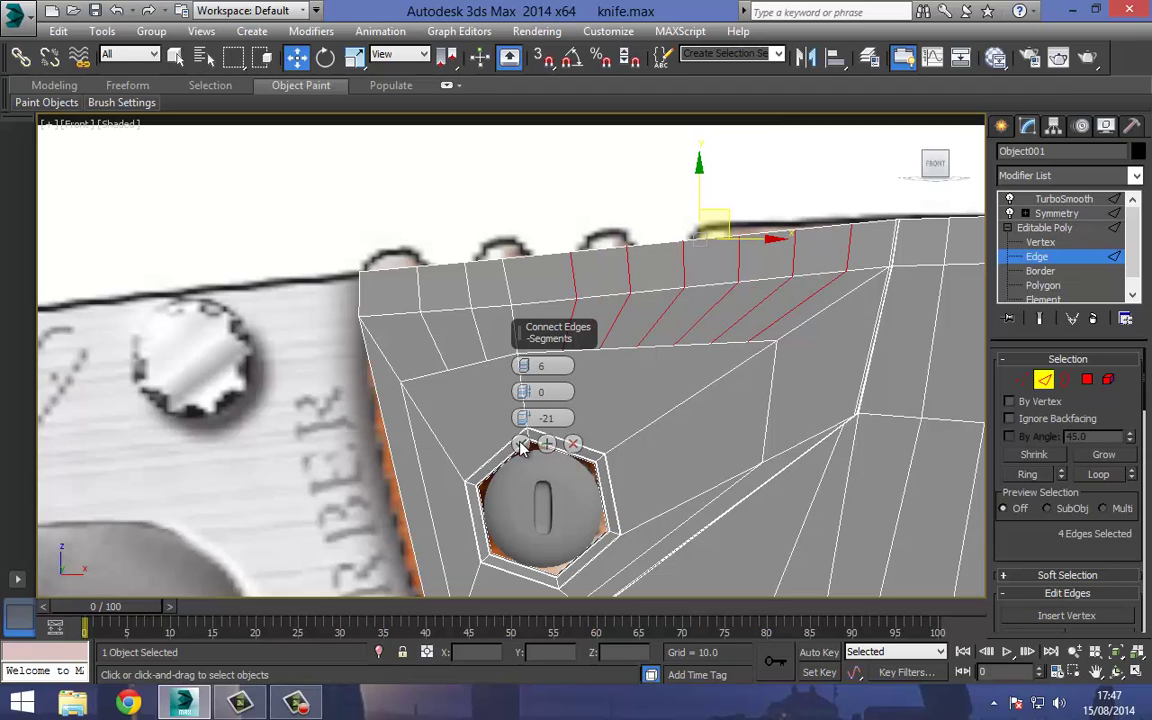
pyautogui.click(520, 446)
# Make the handle see-through and raise the vertices of its upper front corner to the first bump on the reference image.
pyautogui.moveTo(549, 313); pyautogui.dragTo(484, 308, button='middle')
pyautogui.moveTo(387, 297); pyautogui.dragTo(503, 287, button='middle')
pyautogui.scroll(2, 504, 275)
pyautogui.hotkey('alt', 'x')
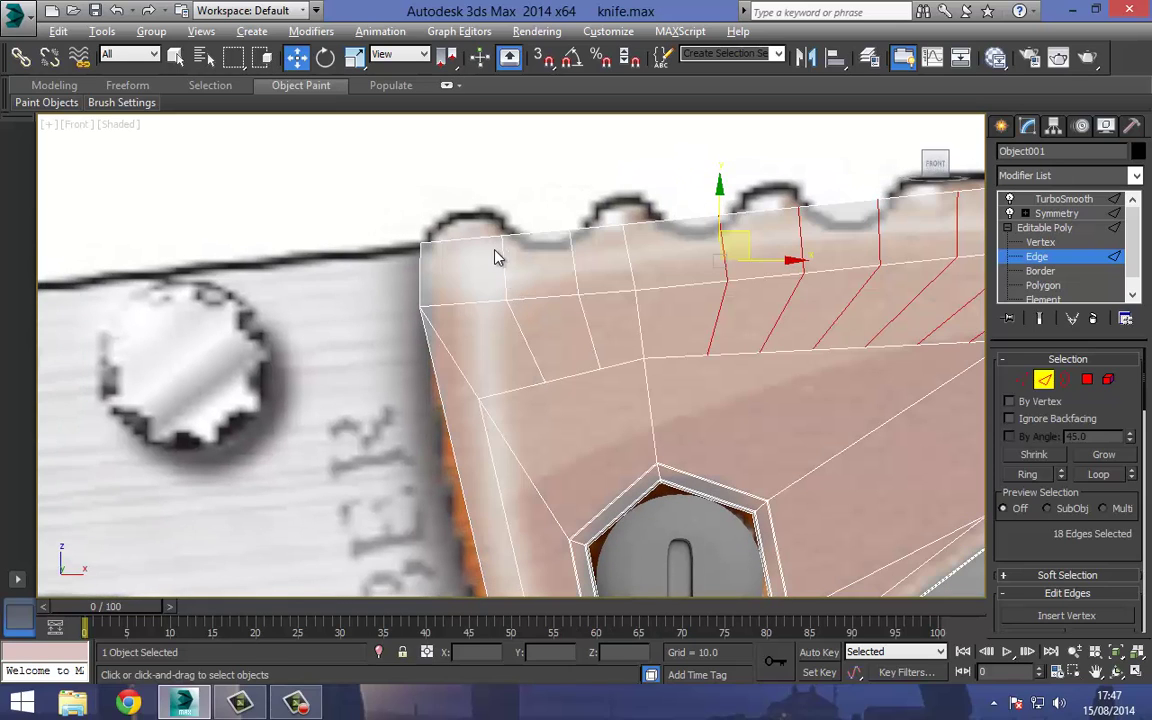
pyautogui.click(1021, 381)
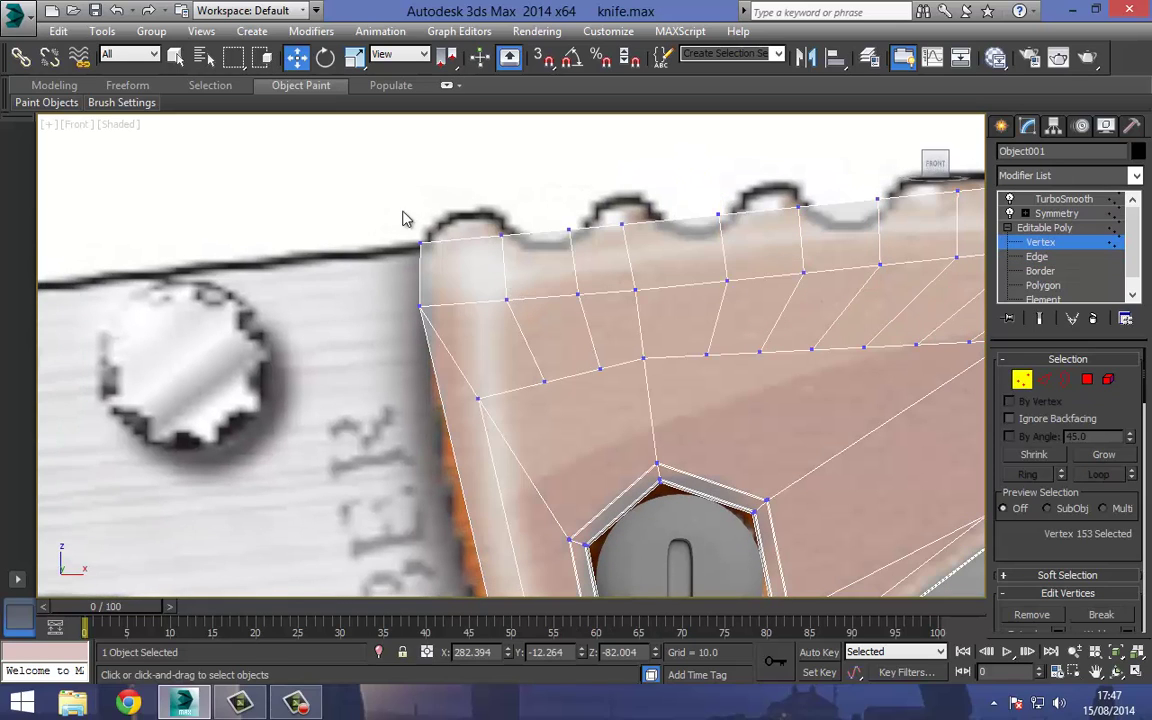
pyautogui.moveTo(527, 338); pyautogui.dragTo(520, 330)
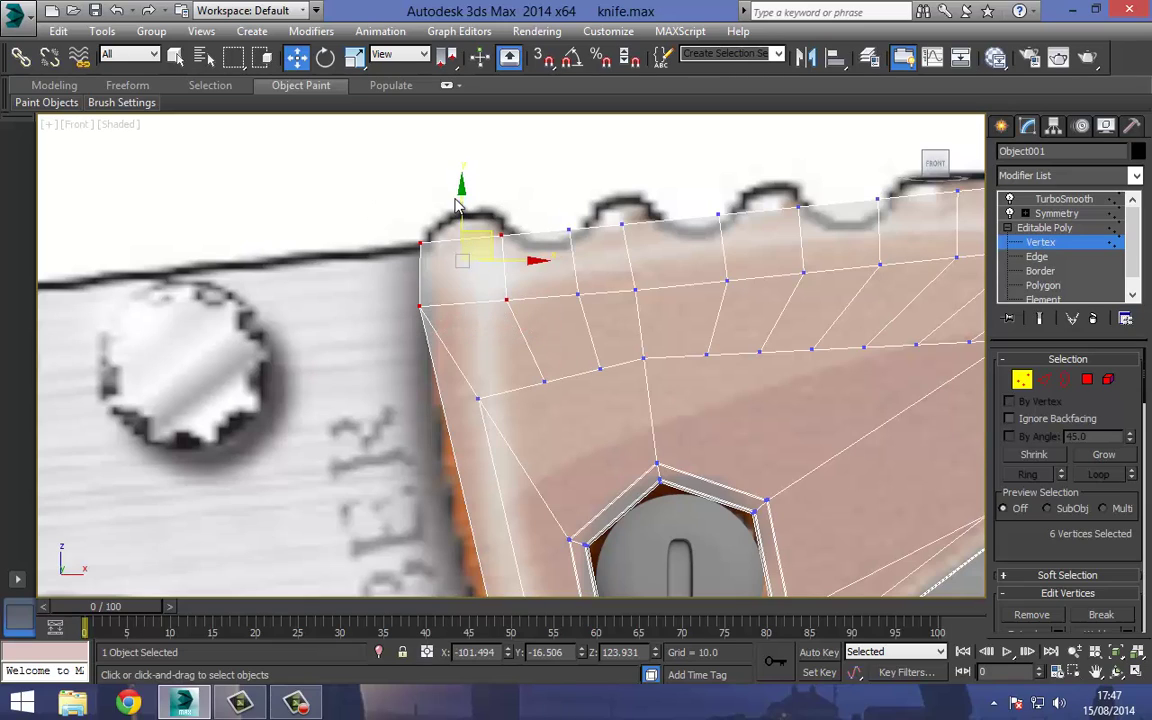
pyautogui.moveTo(459, 214); pyautogui.dragTo(459, 189)
# Move the next two vertex columns along the handle's upper edge to outline the first notch.
pyautogui.click(548, 297)
pyautogui.moveTo(555, 219); pyautogui.dragTo(681, 324)
pyautogui.moveTo(626, 227); pyautogui.dragTo(625, 326)
pyautogui.click(582, 236)
pyautogui.moveTo(592, 237); pyautogui.dragTo(645, 239)
# Shift the following two vertex columns toward the blade onto the crest of the second bump.
pyautogui.moveTo(690, 198); pyautogui.dragTo(760, 290)
pyautogui.moveTo(745, 218); pyautogui.dragTo(641, 204)
pyautogui.moveTo(826, 274); pyautogui.dragTo(830, 284)
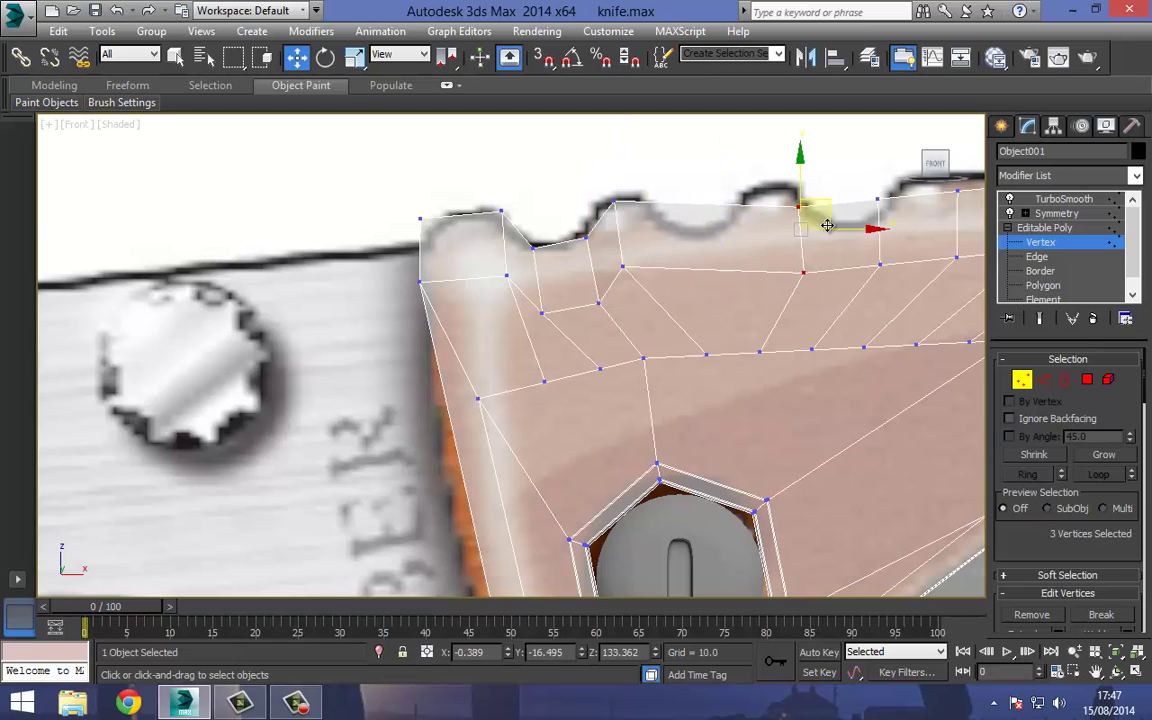
pyautogui.moveTo(829, 211); pyautogui.dragTo(674, 203)
# Slide the inner-row vertices below the first notch and second bump toward the blade, spacing them under their upper columns.
pyautogui.moveTo(708, 347); pyautogui.dragTo(707, 308, button='middle')
pyautogui.click(599, 330)
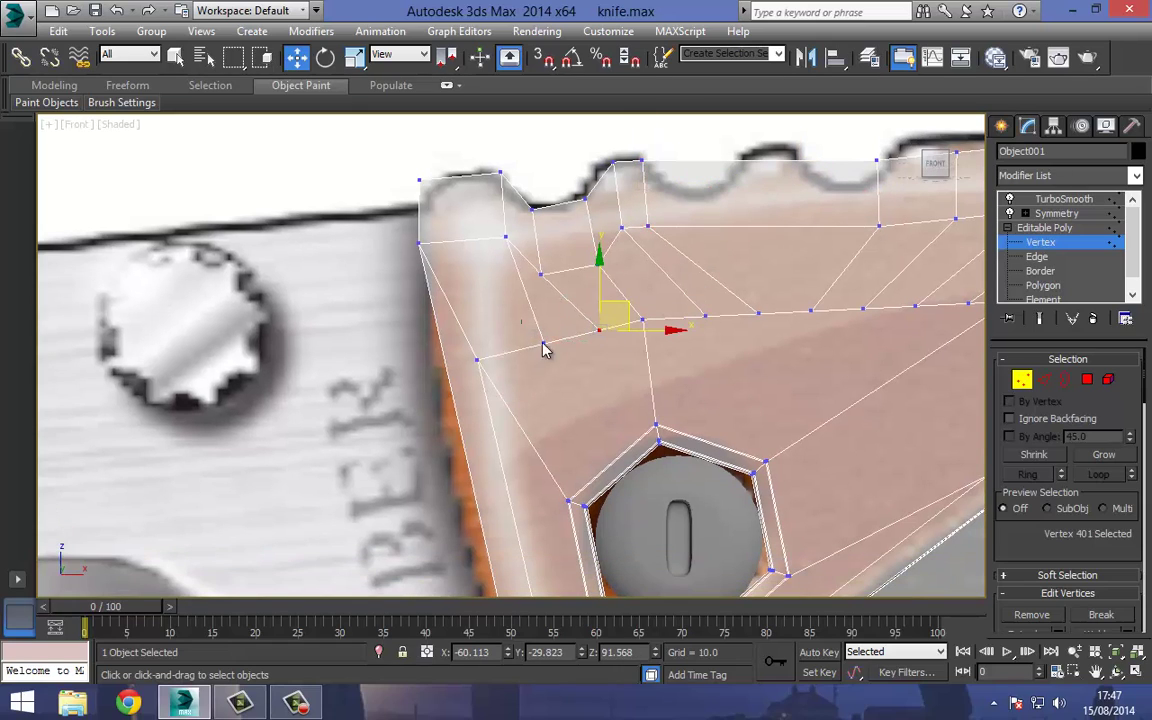
pyautogui.click(543, 344)
pyautogui.moveTo(589, 346); pyautogui.dragTo(552, 347)
pyautogui.click(586, 310)
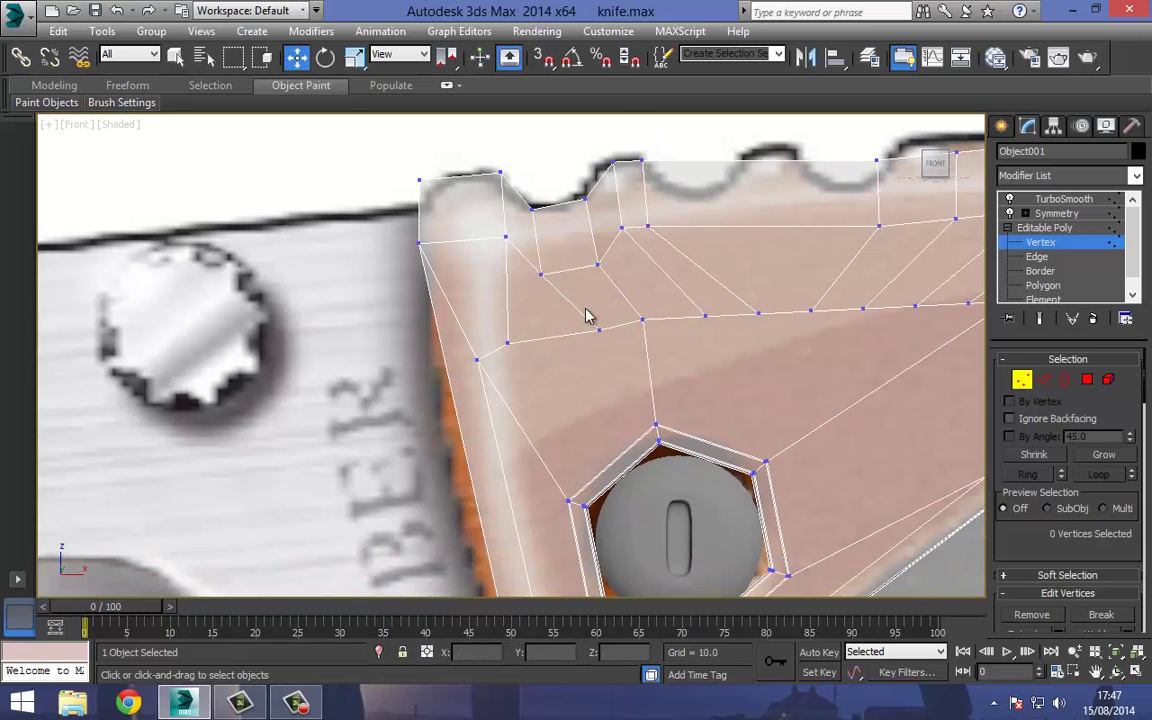
pyautogui.click(599, 330)
pyautogui.moveTo(646, 333); pyautogui.dragTo(686, 321)
pyautogui.moveTo(738, 282); pyautogui.dragTo(720, 324)
# Move the next two vertex columns toward the blade and lower them to outline the second notch.
pyautogui.moveTo(741, 342); pyautogui.dragTo(576, 378, button='middle')
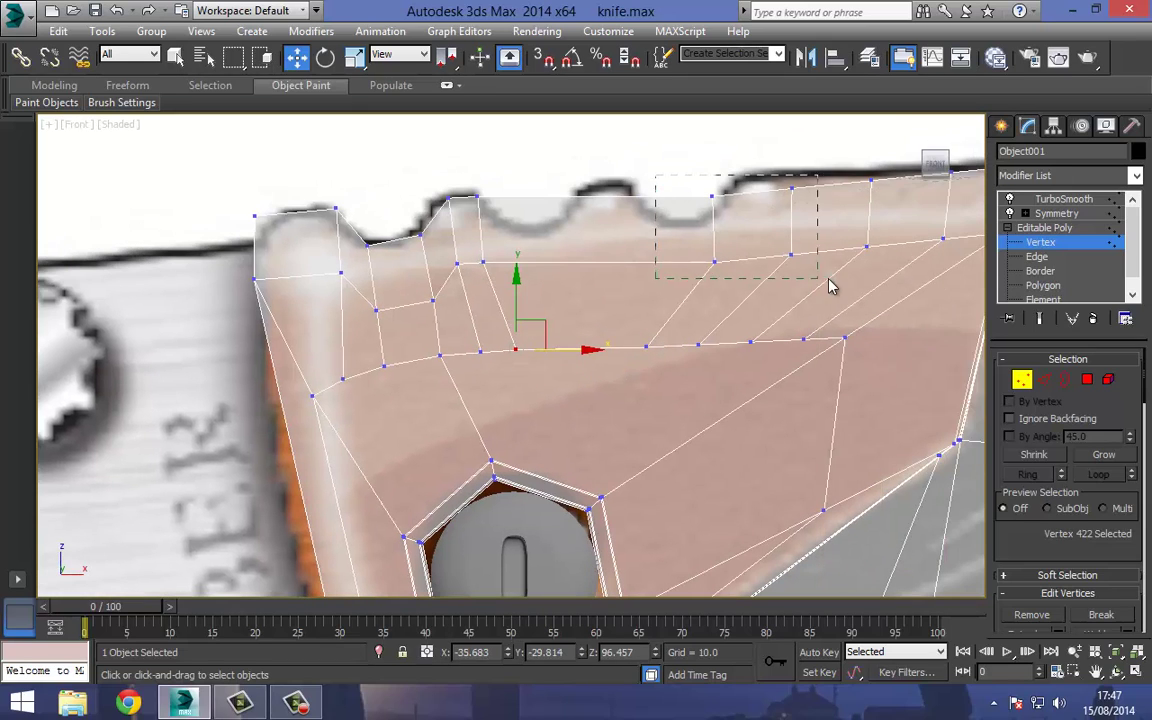
pyautogui.moveTo(829, 287); pyautogui.dragTo(828, 285)
pyautogui.moveTo(818, 219); pyautogui.dragTo(634, 218)
pyautogui.click(520, 173)
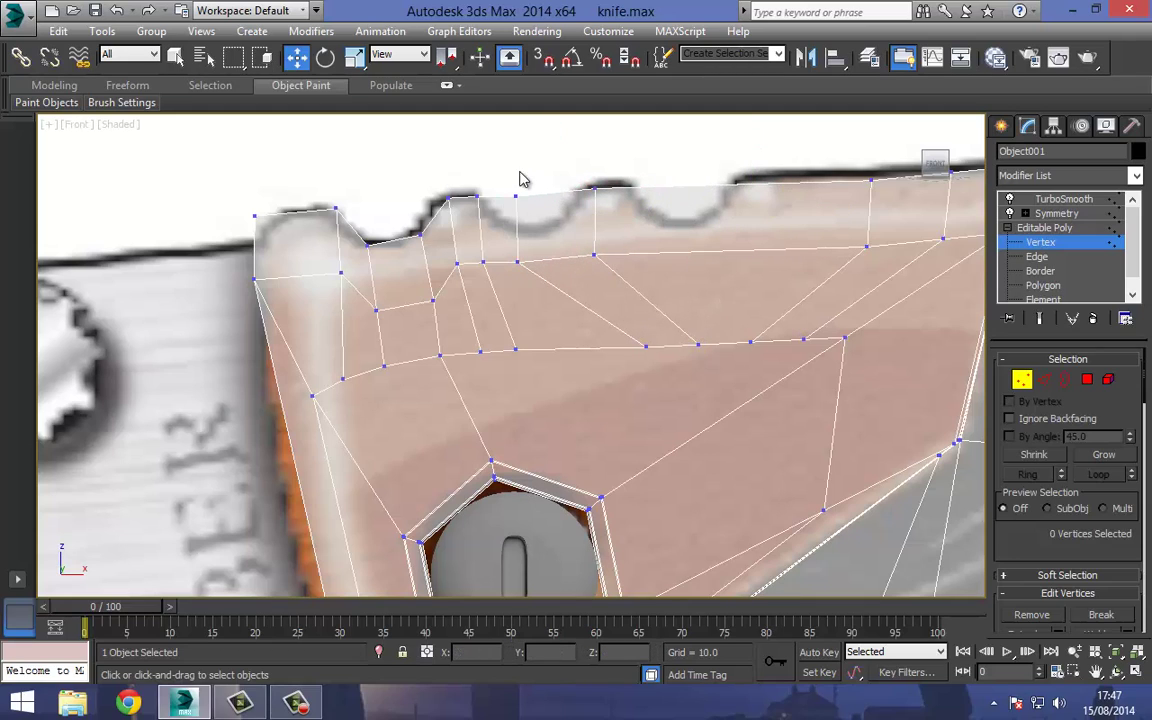
pyautogui.moveTo(527, 250); pyautogui.dragTo(536, 272)
pyautogui.moveTo(518, 175); pyautogui.dragTo(522, 203)
pyautogui.click(578, 171)
pyautogui.moveTo(568, 166); pyautogui.dragTo(620, 266)
pyautogui.moveTo(618, 183); pyautogui.dragTo(590, 215)
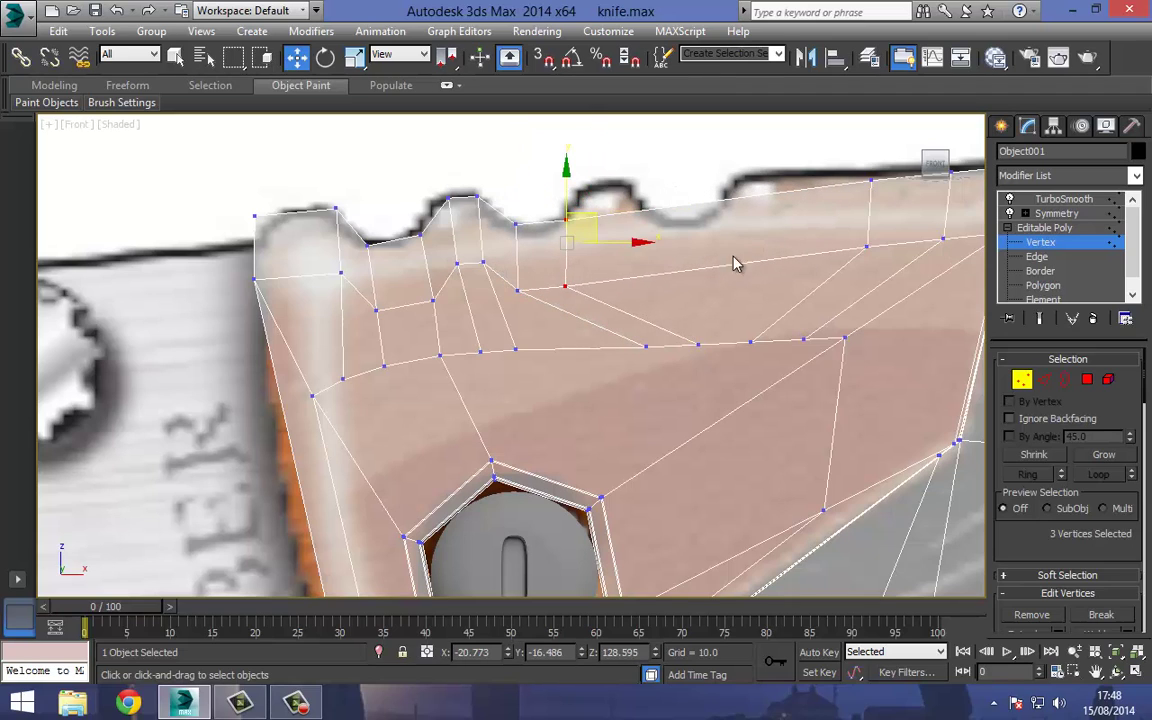
# Slide the two inner-row vertices belonging to the second notch toward the blade, beneath their upper columns.
pyautogui.moveTo(734, 258); pyautogui.dragTo(738, 225, button='middle')
pyautogui.moveTo(727, 333); pyautogui.dragTo(625, 330)
pyautogui.click(668, 278)
# Shift the last two added vertex columns toward the blade, placing the first on the near side of the third bump.
pyautogui.moveTo(668, 278); pyautogui.dragTo(535, 311, button='middle')
pyautogui.scroll(-2, 535, 311)
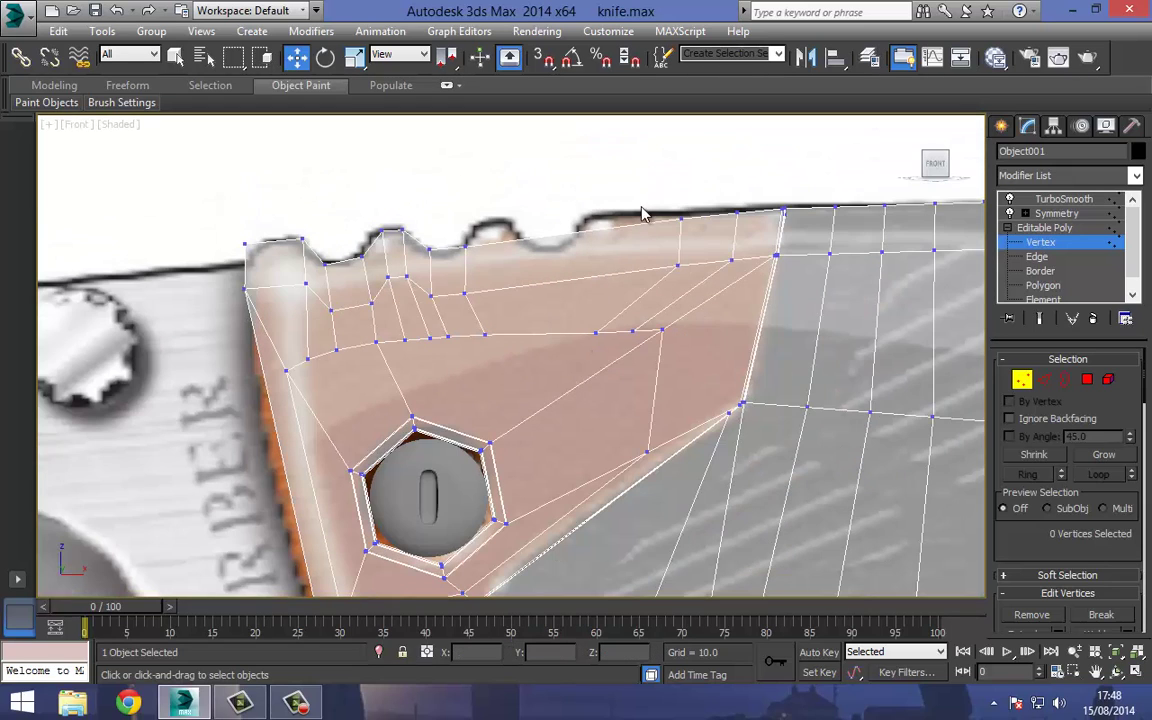
pyautogui.moveTo(738, 264); pyautogui.dragTo(754, 280)
pyautogui.moveTo(766, 235); pyautogui.dragTo(573, 244)
pyautogui.scroll(3, 512, 262)
# Move the last added vertex column onto the third bump's crest and slide the bump's two inner-row vertices beneath their columns.
pyautogui.click(544, 257)
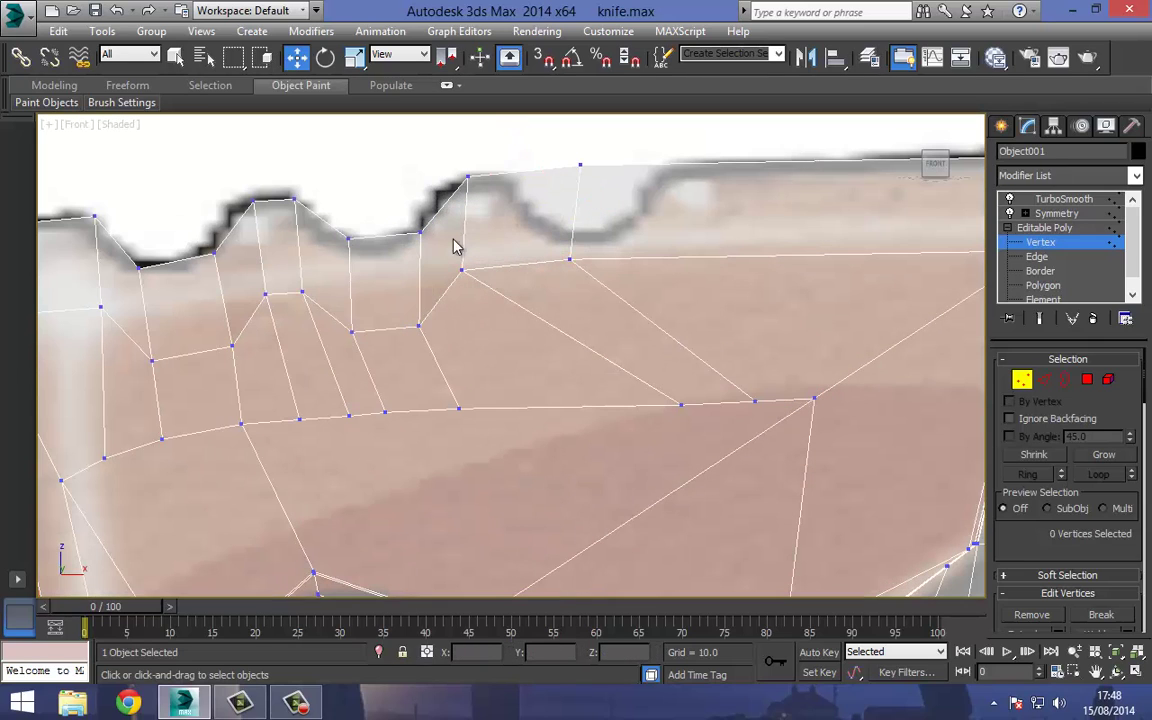
pyautogui.click(462, 270)
pyautogui.moveTo(573, 288); pyautogui.dragTo(600, 292)
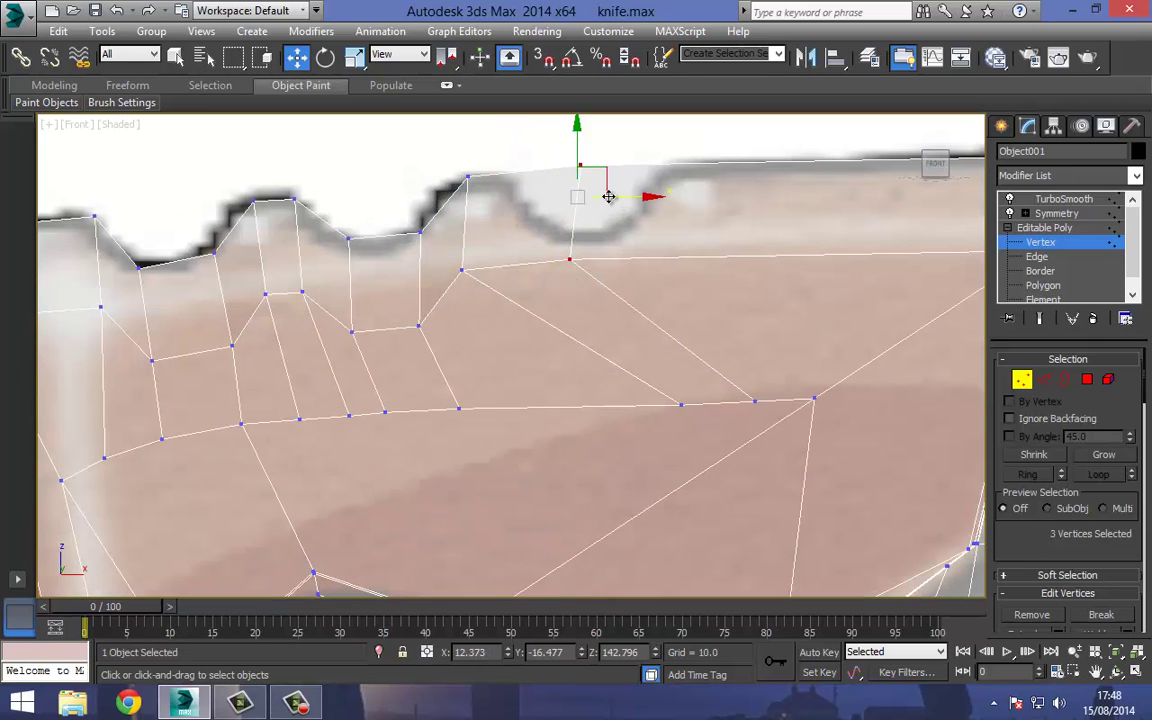
pyautogui.moveTo(608, 197); pyautogui.dragTo(528, 197)
pyautogui.moveTo(710, 412); pyautogui.dragTo(541, 411)
pyautogui.moveTo(701, 368); pyautogui.dragTo(568, 406)
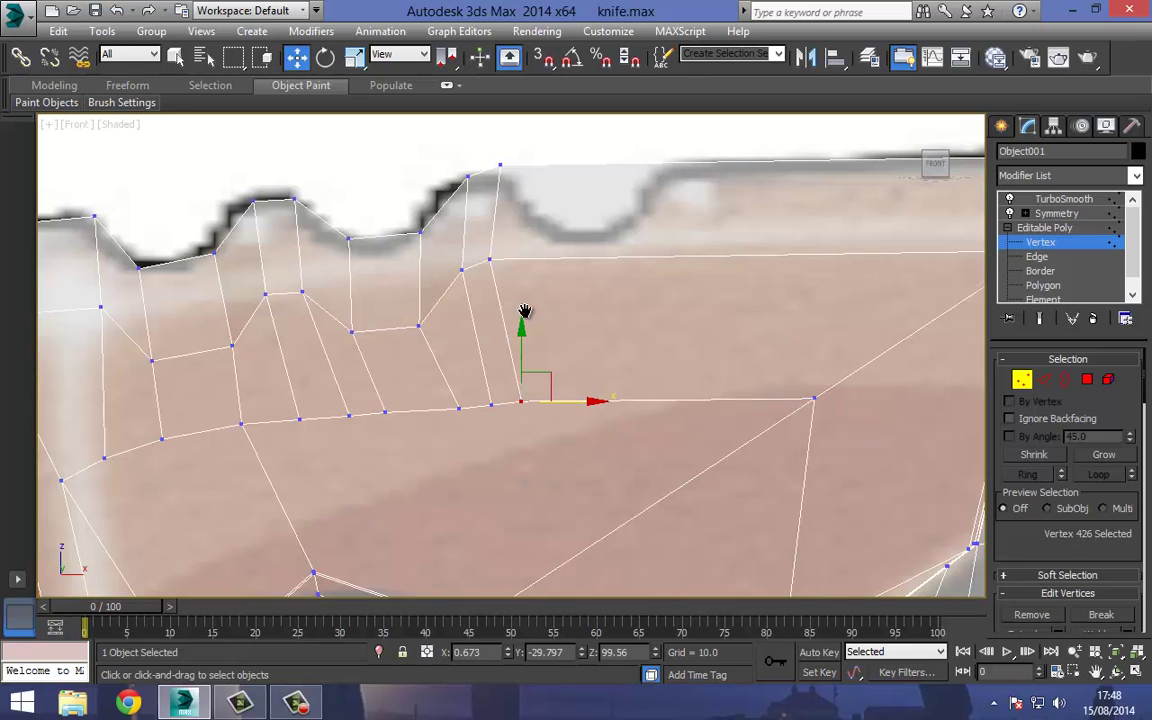
# Connect the four edges beyond the third bump with 1 segment, pinch 0 and slide 40, marking the third notch's far side.
pyautogui.moveTo(527, 312); pyautogui.dragTo(539, 322, button='middle')
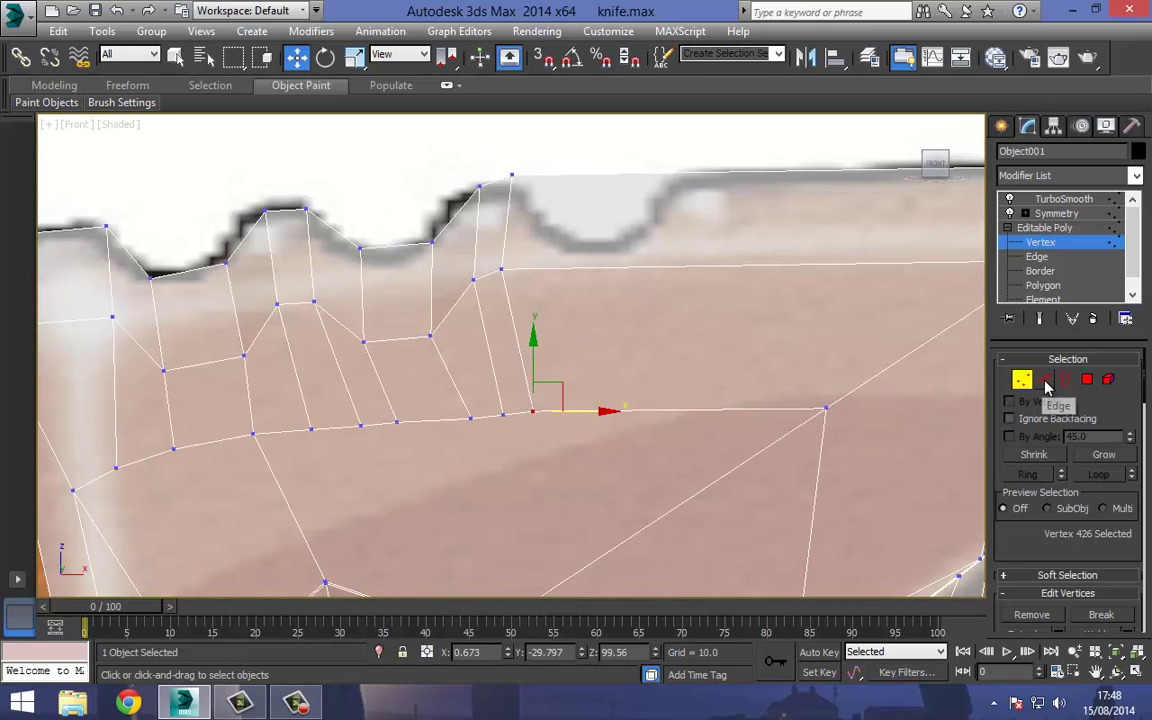
pyautogui.click(1043, 379)
pyautogui.scroll(-4, 640, 301)
pyautogui.rightClick(656, 303)
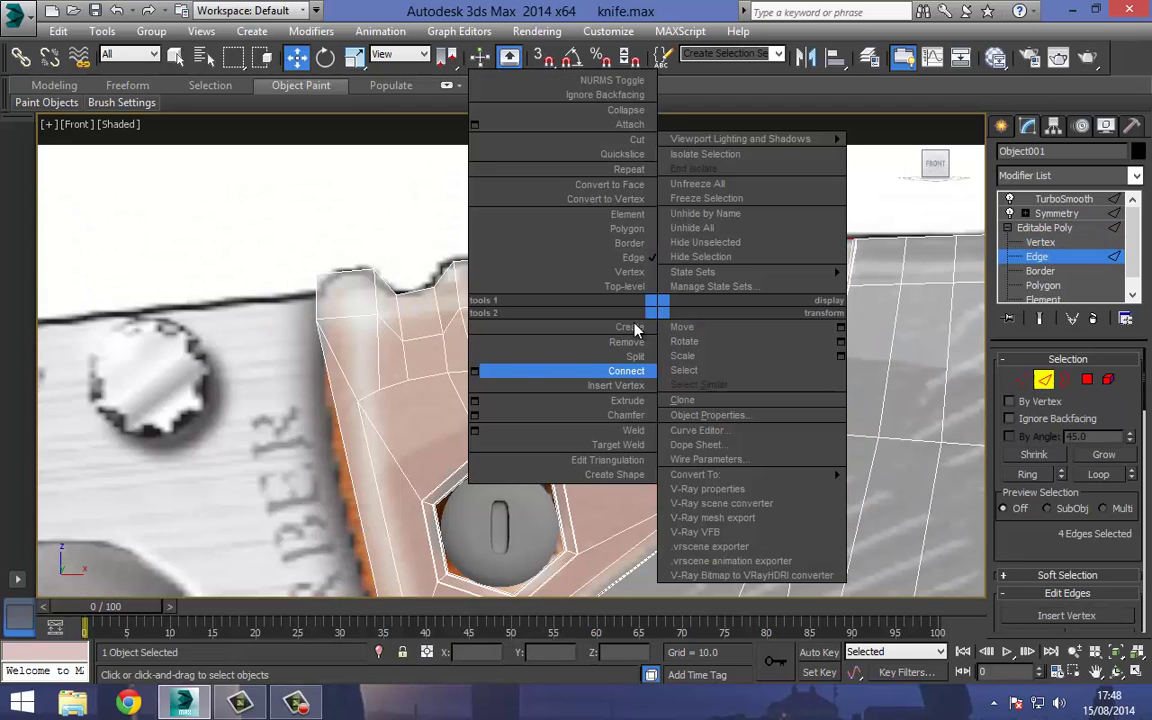
pyautogui.click(478, 368)
pyautogui.moveTo(631, 334); pyautogui.dragTo(581, 348, button='middle')
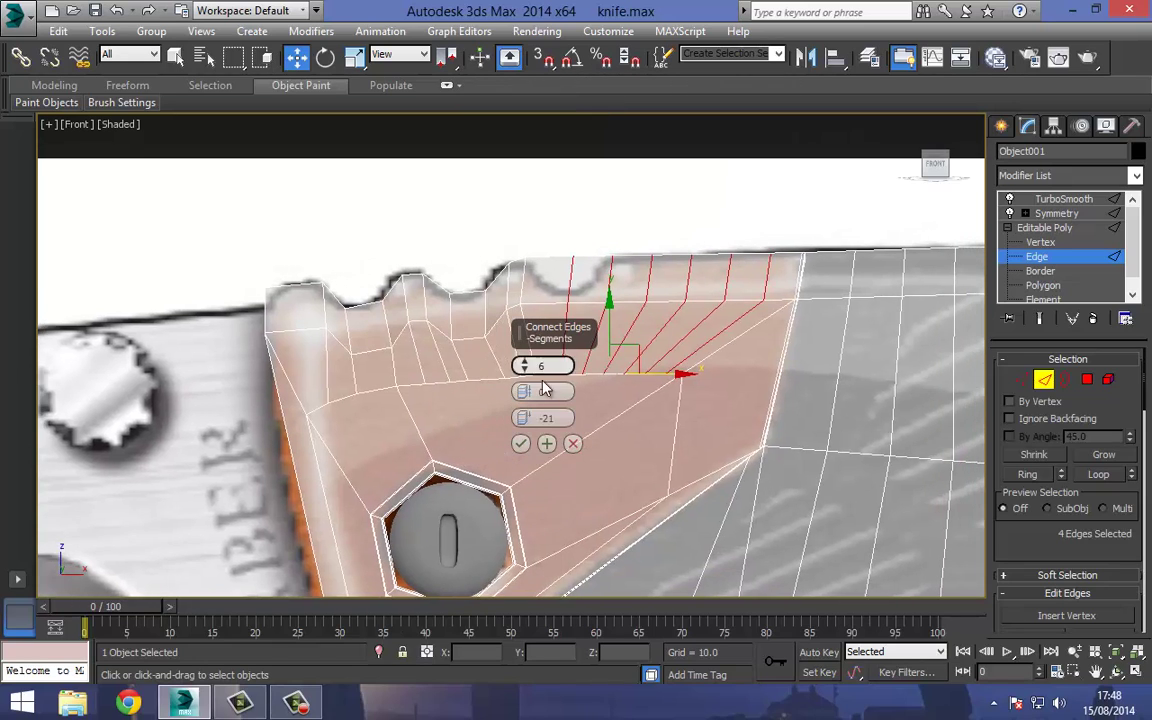
pyautogui.scroll(2, 536, 391)
pyautogui.rightClick(525, 418)
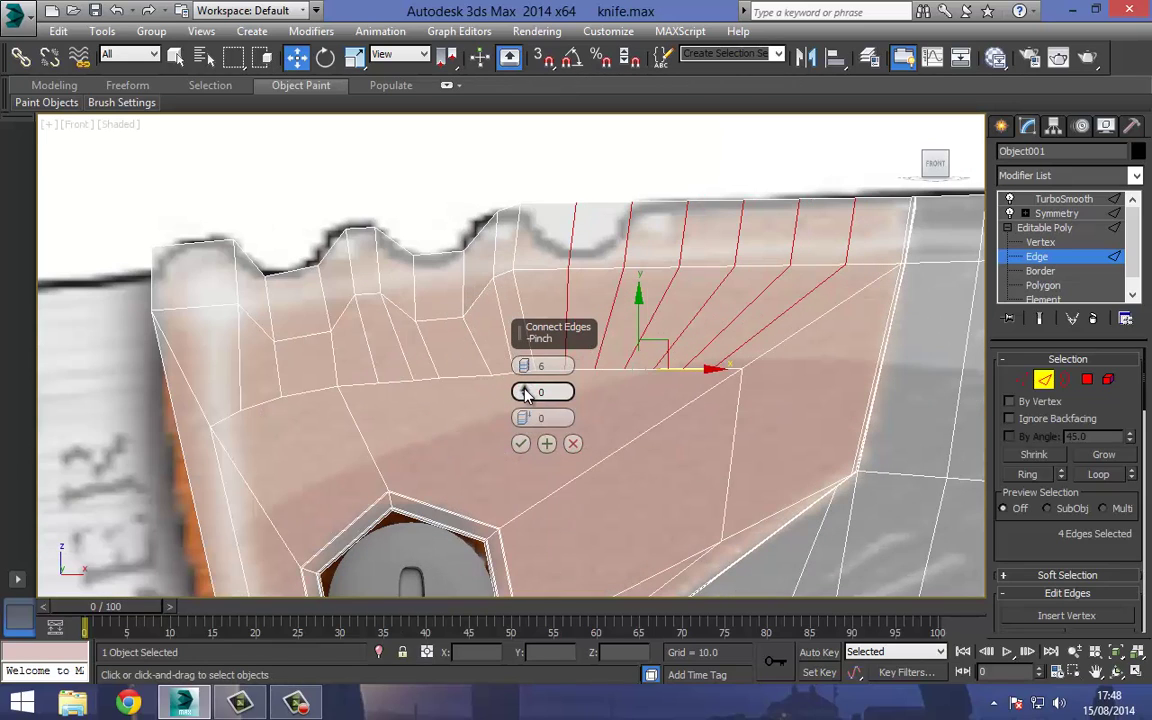
pyautogui.rightClick(525, 368)
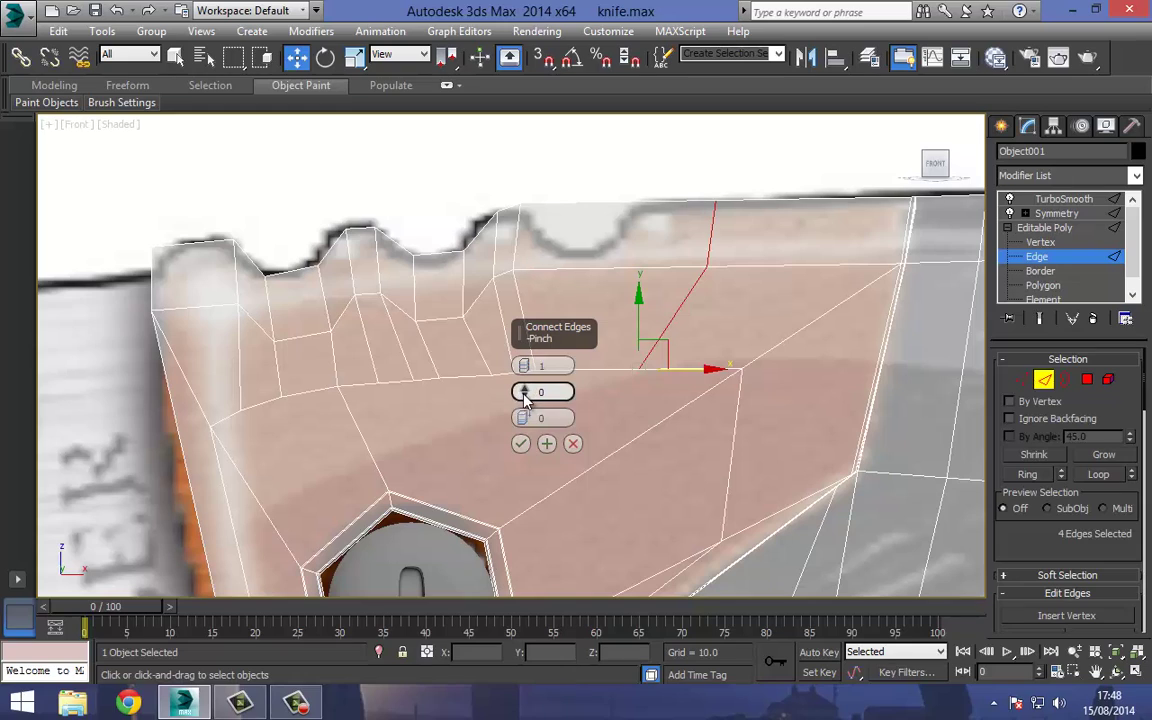
pyautogui.moveTo(522, 418); pyautogui.dragTo(472, 269)
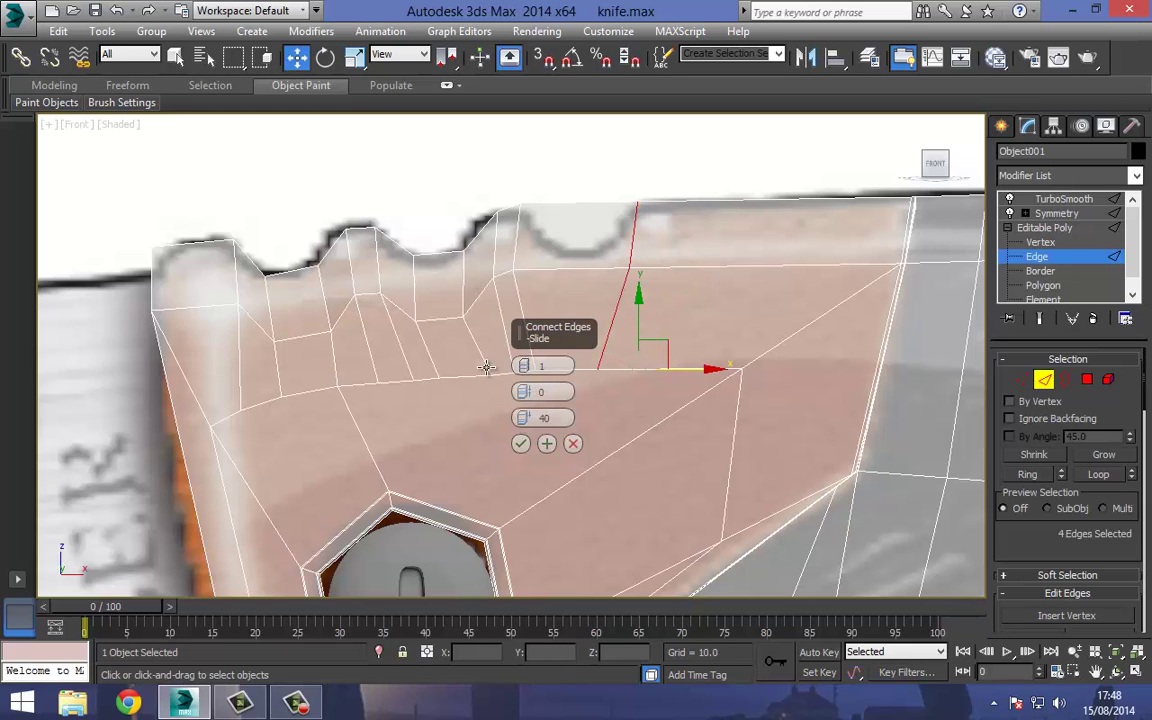
pyautogui.click(521, 444)
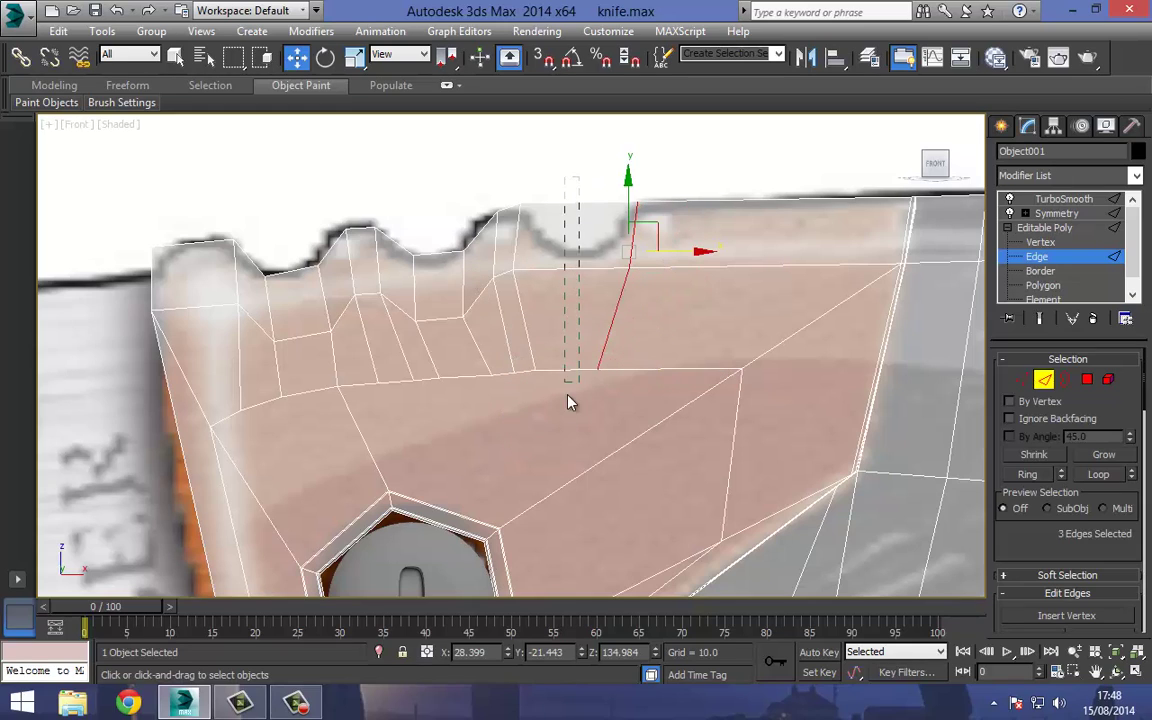
# Connect the four edges spanning the third notch with 2 segments, pinch 0 and slide 0.
pyautogui.moveTo(567, 395); pyautogui.dragTo(567, 397)
pyautogui.rightClick(573, 285)
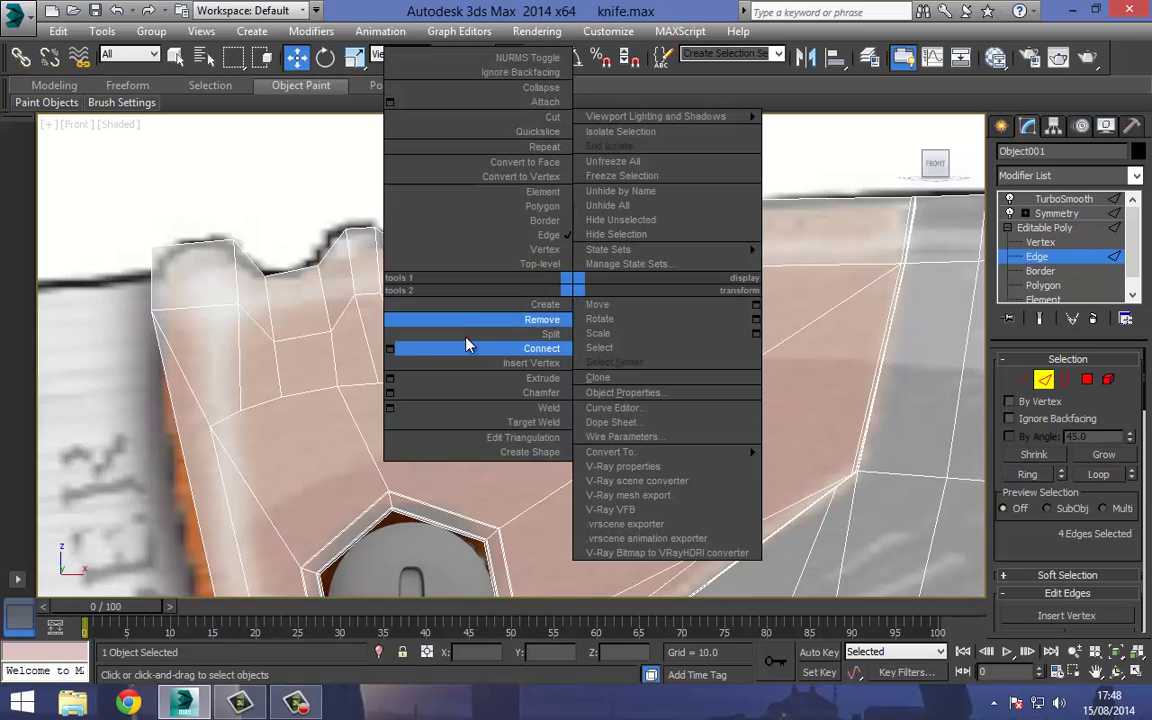
pyautogui.click(389, 349)
pyautogui.rightClick(521, 419)
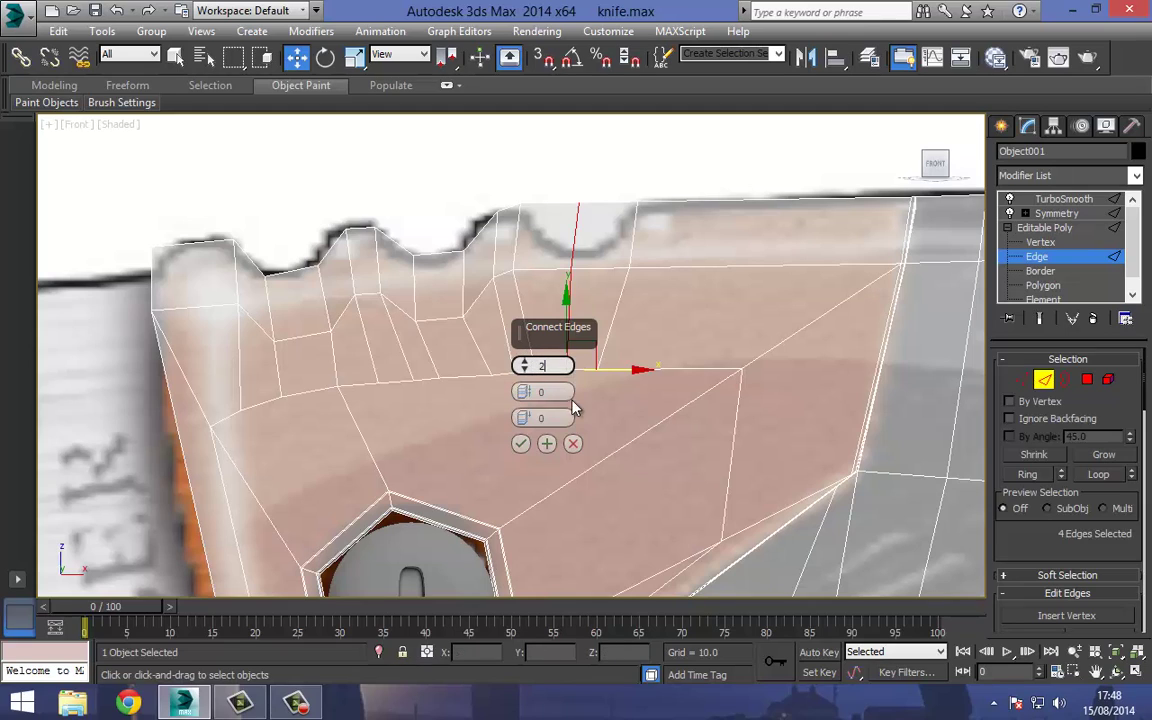
pyautogui.click(559, 392)
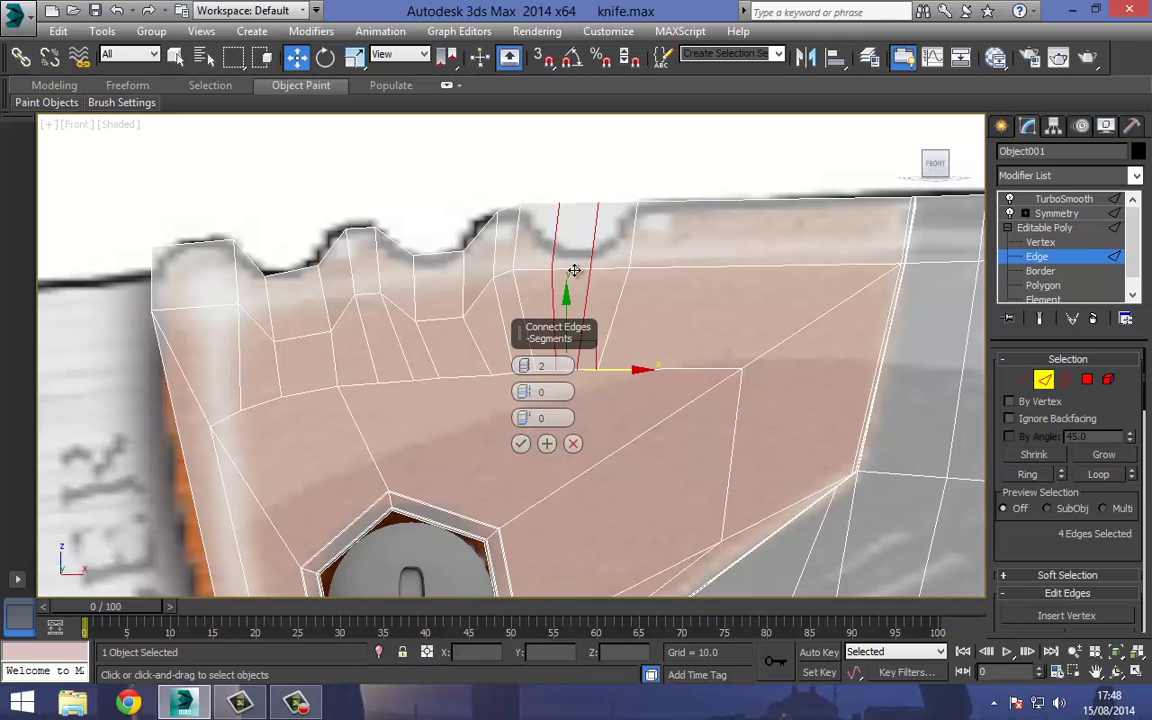
pyautogui.click(521, 443)
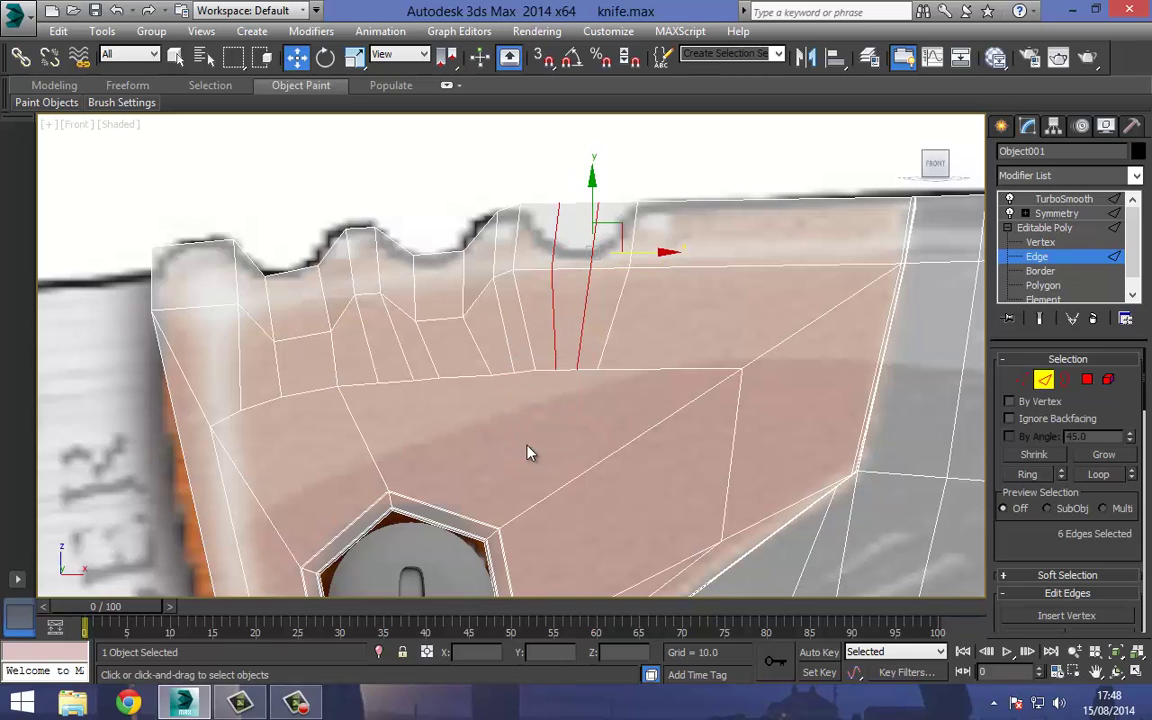
# Lower the upper and inner-row vertices of the two new columns to form the third notch's floor along the reference outline.
pyautogui.click(1022, 379)
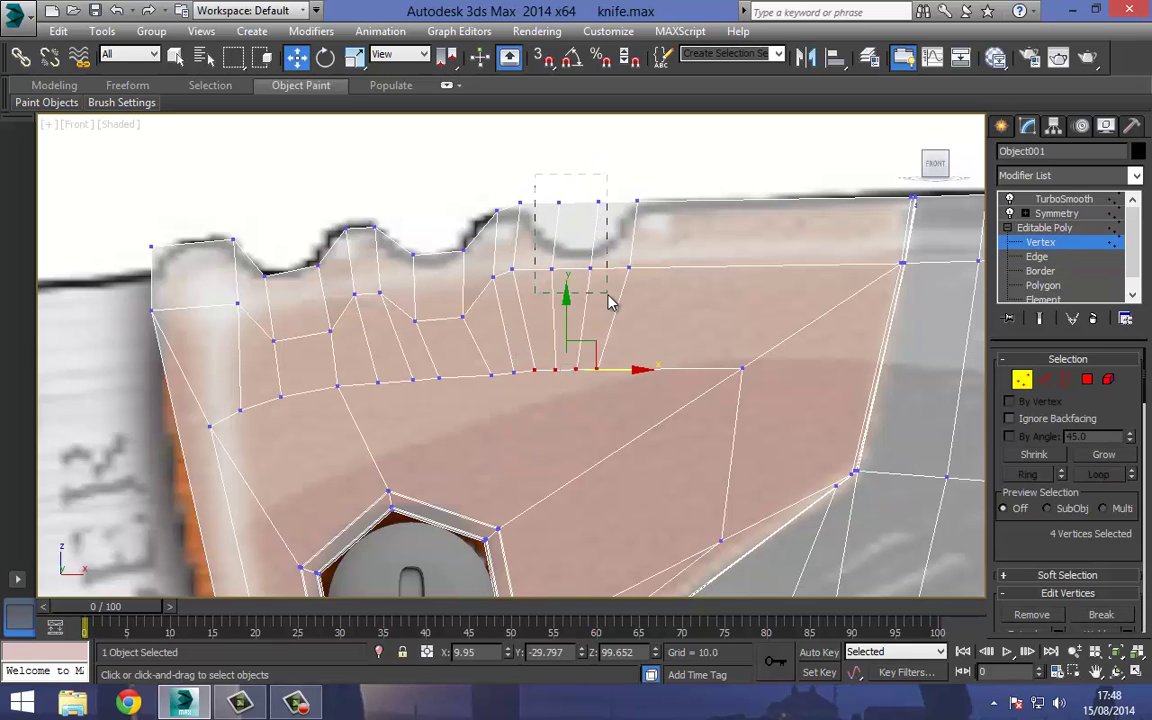
pyautogui.moveTo(607, 295); pyautogui.dragTo(606, 293)
pyautogui.moveTo(576, 167); pyautogui.dragTo(608, 271)
pyautogui.scroll(2, 598, 242)
pyautogui.moveTo(576, 190); pyautogui.dragTo(575, 196)
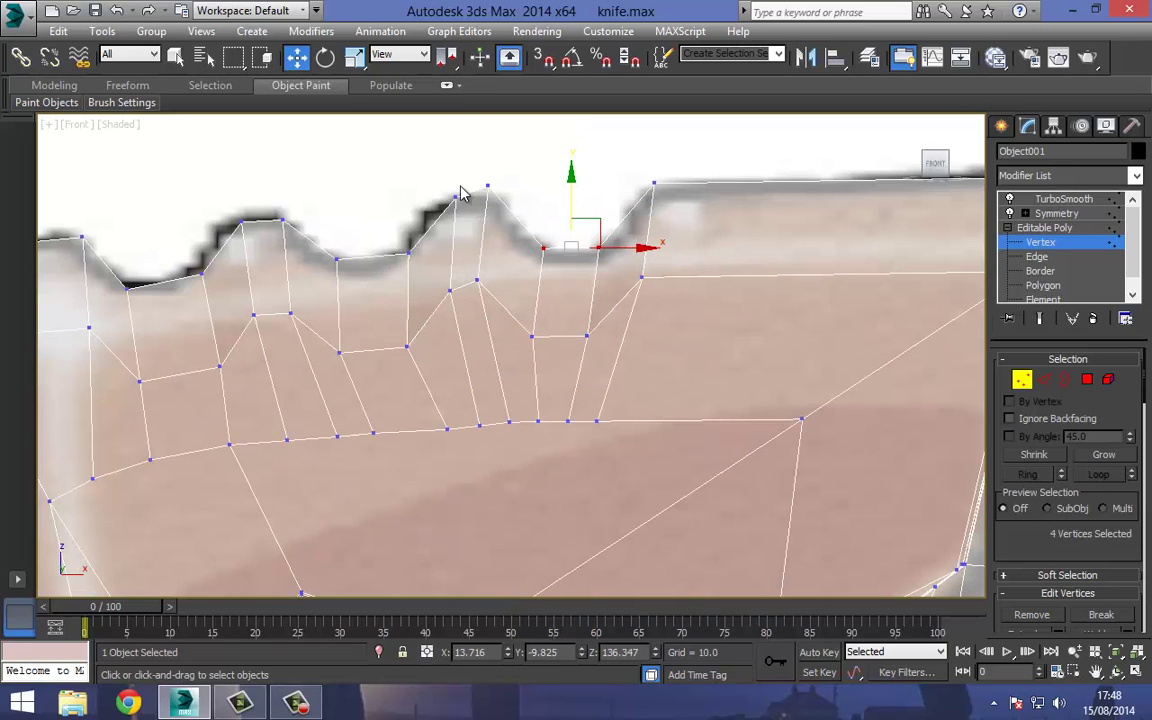
# Shift the third bump's near-side vertex column toward the blade and adjust both crest columns' heights to the reference outline.
pyautogui.moveTo(456, 260); pyautogui.dragTo(470, 314)
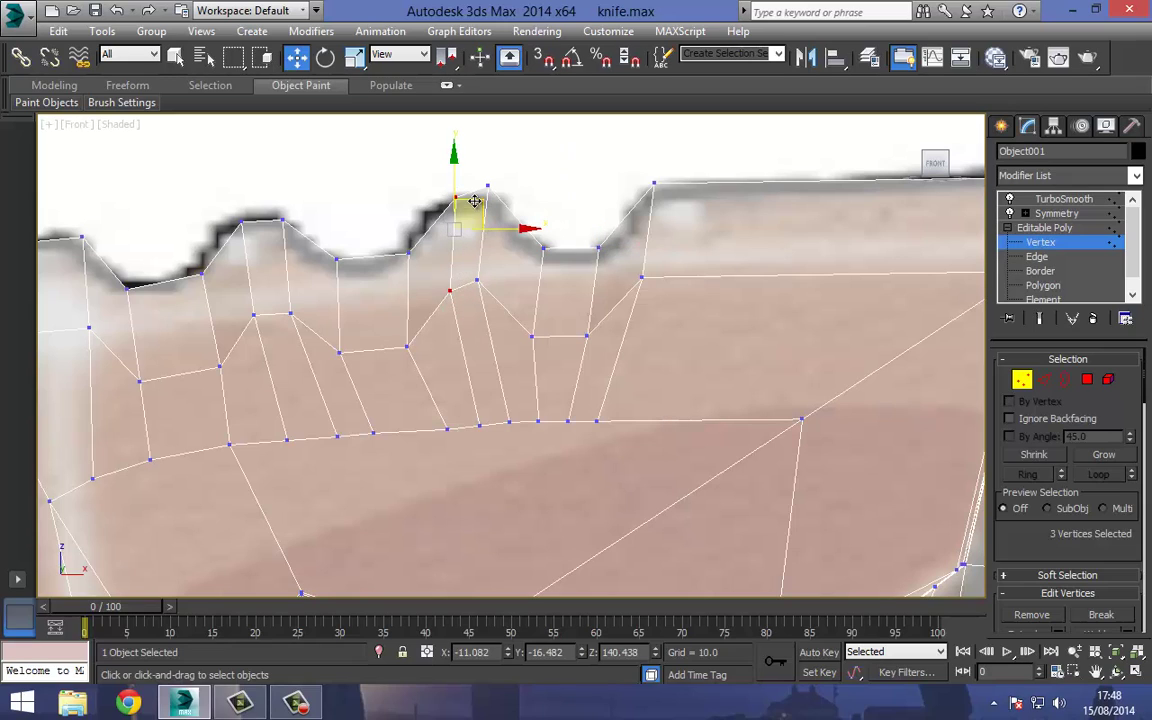
pyautogui.moveTo(472, 201); pyautogui.dragTo(440, 202)
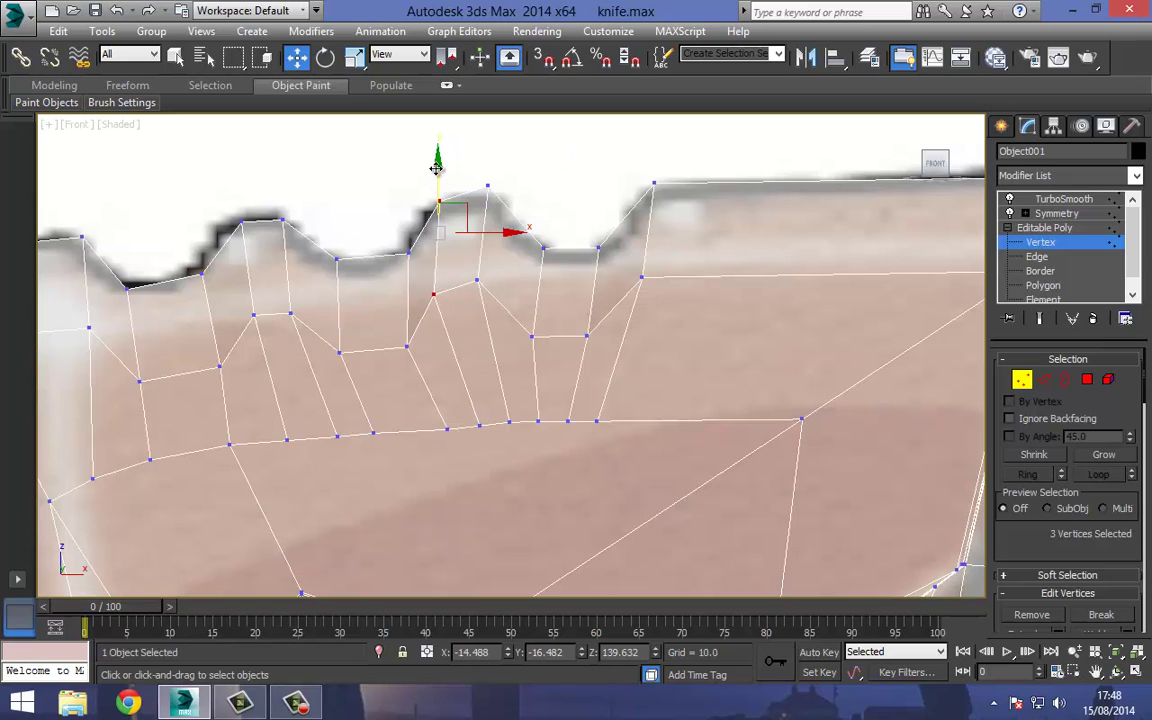
pyautogui.moveTo(492, 247); pyautogui.dragTo(502, 314)
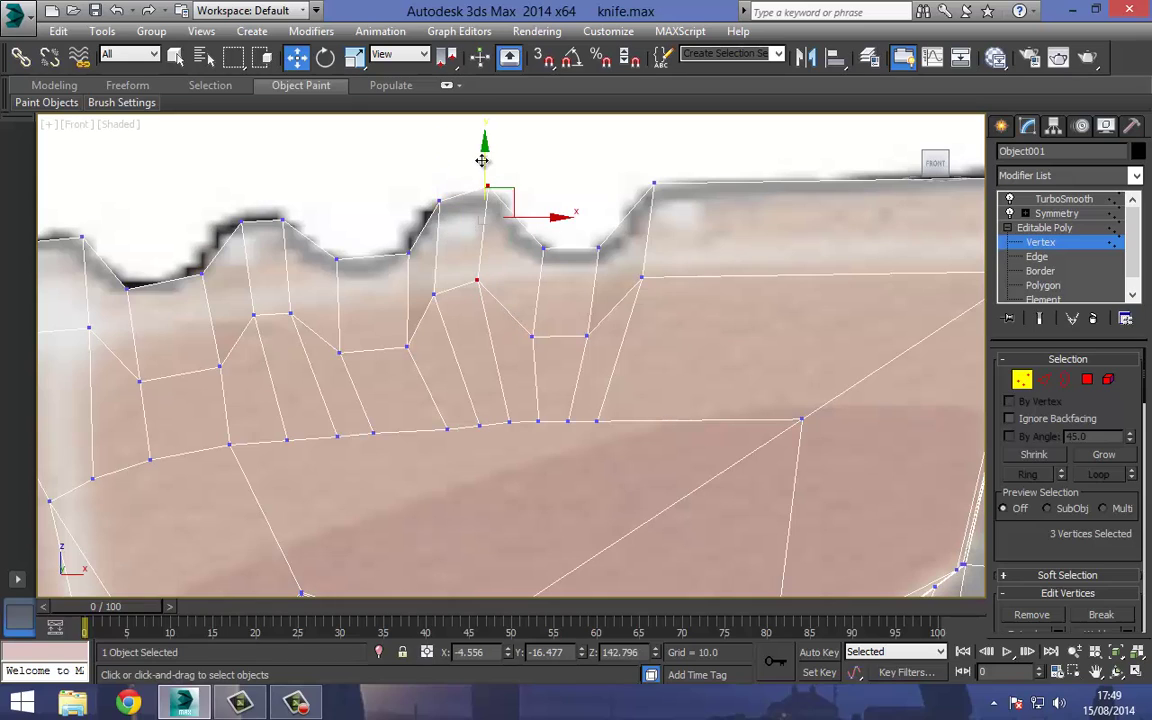
pyautogui.moveTo(485, 158); pyautogui.dragTo(490, 168)
# Slide the second notch's far column, the second bump's two columns and the first notch's far column slightly toward the blade.
pyautogui.moveTo(415, 251); pyautogui.dragTo(548, 234, button='middle')
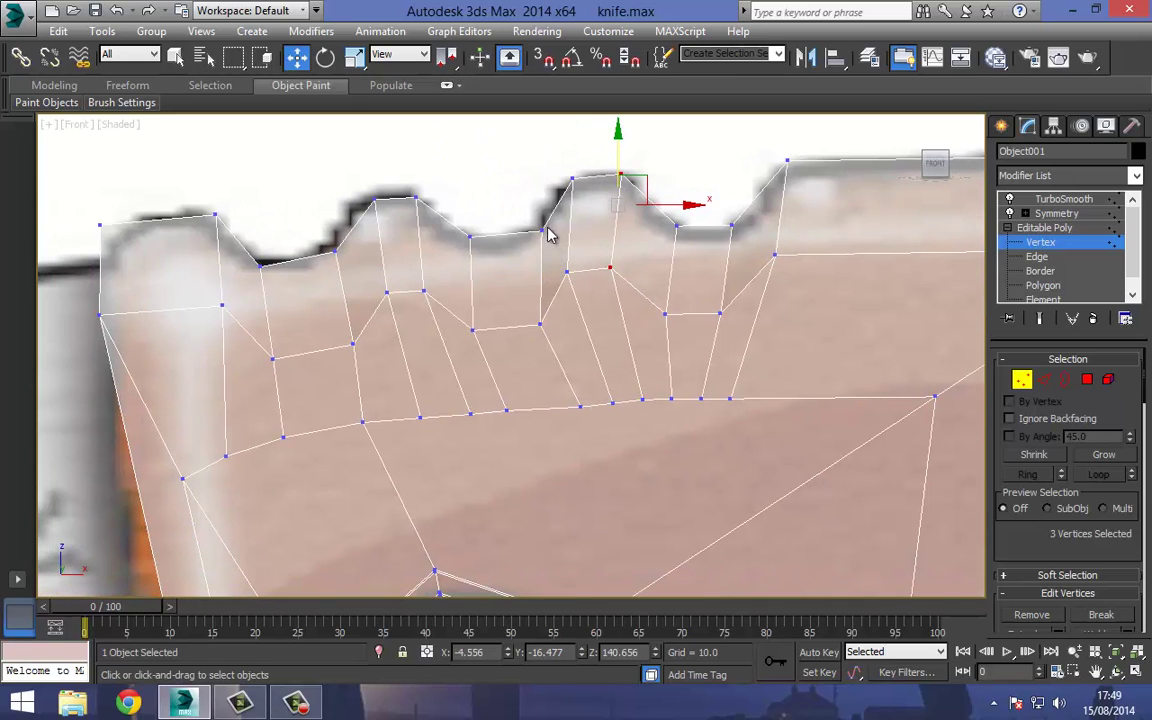
pyautogui.moveTo(557, 326); pyautogui.dragTo(565, 331)
pyautogui.moveTo(579, 262); pyautogui.dragTo(564, 262)
pyautogui.moveTo(374, 207); pyautogui.dragTo(456, 224, button='middle')
pyautogui.moveTo(445, 193)
pyautogui.mouseDown()
pyautogui.moveTo(517, 306)
pyautogui.moveTo(516, 331)
pyautogui.mouseUp()
pyautogui.moveTo(535, 248); pyautogui.dragTo(531, 247)
pyautogui.moveTo(440, 343); pyautogui.dragTo(446, 403)
pyautogui.moveTo(469, 302); pyautogui.dragTo(460, 305)
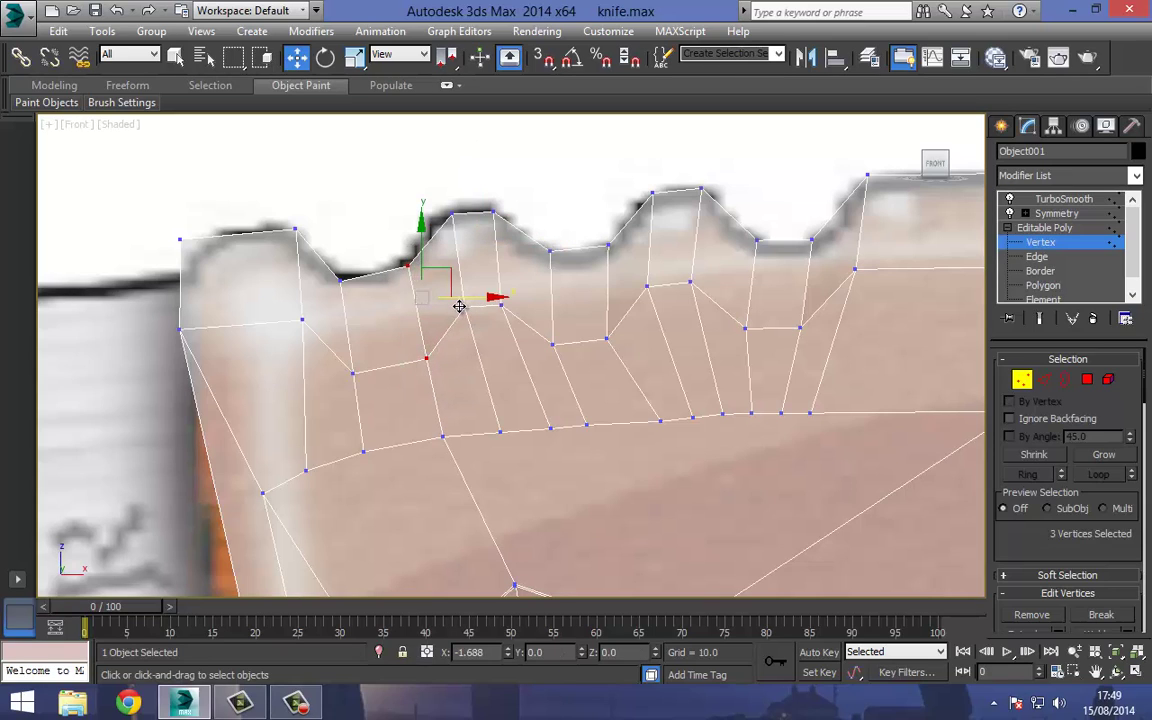
# Move the lower-row vertex beneath the first bump upward and away from the blade, closer to its neighbouring vertex.
pyautogui.click(325, 232)
pyautogui.moveTo(304, 265); pyautogui.dragTo(328, 333)
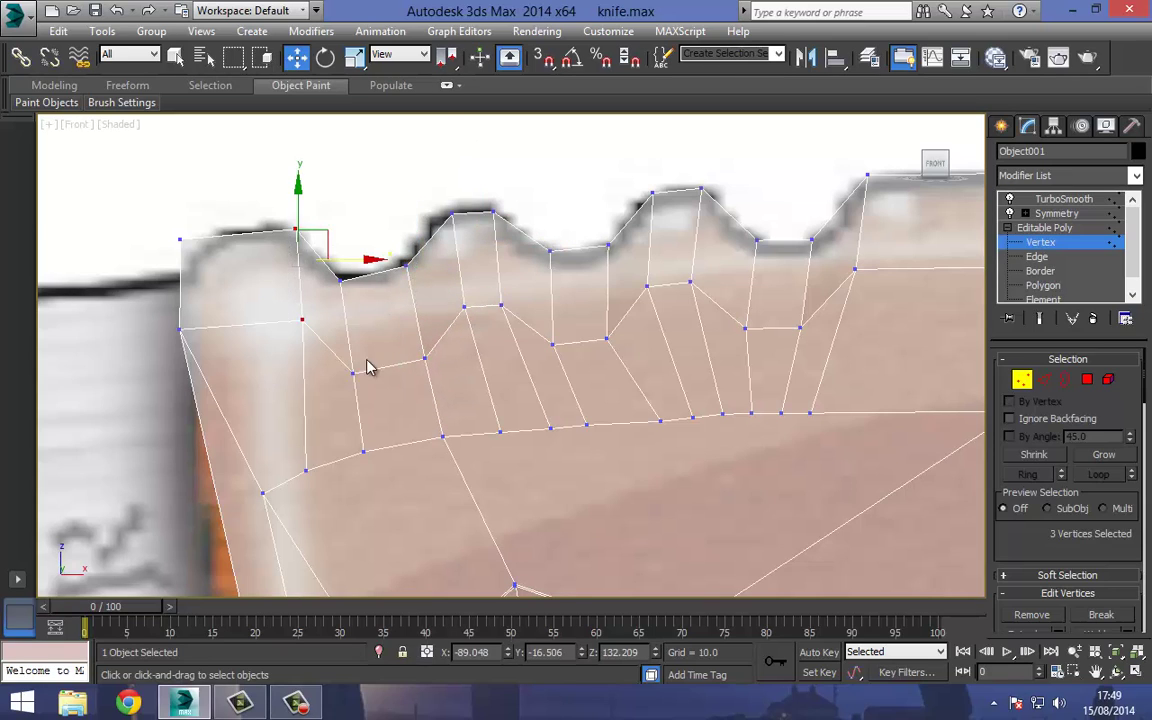
pyautogui.moveTo(500, 400); pyautogui.dragTo(466, 309, button='middle')
pyautogui.moveTo(500, 340); pyautogui.dragTo(494, 332)
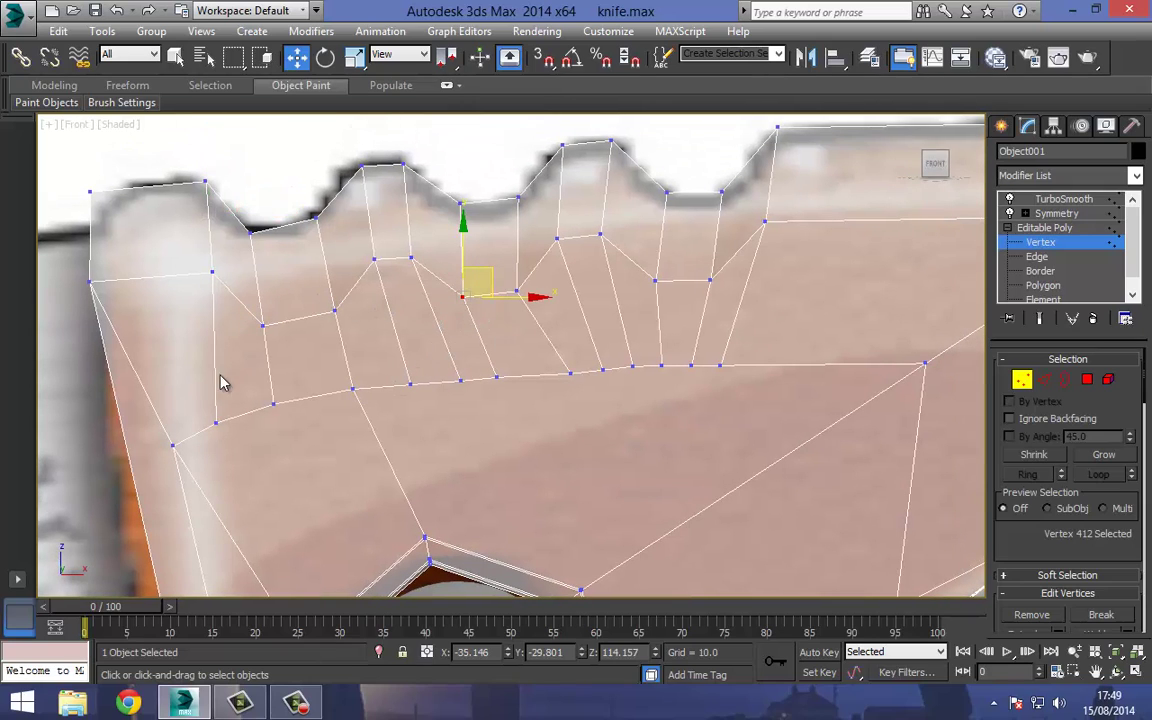
pyautogui.moveTo(240, 436); pyautogui.dragTo(241, 437)
pyautogui.moveTo(244, 393); pyautogui.dragTo(263, 381)
# Switch the handle from see-through to solid display.
pyautogui.moveTo(251, 413); pyautogui.dragTo(289, 357, button='middle')
pyautogui.scroll(-1, 289, 357)
pyautogui.moveTo(454, 360); pyautogui.dragTo(374, 363, button='middle')
pyautogui.moveTo(519, 328); pyautogui.dragTo(489, 361, button='middle')
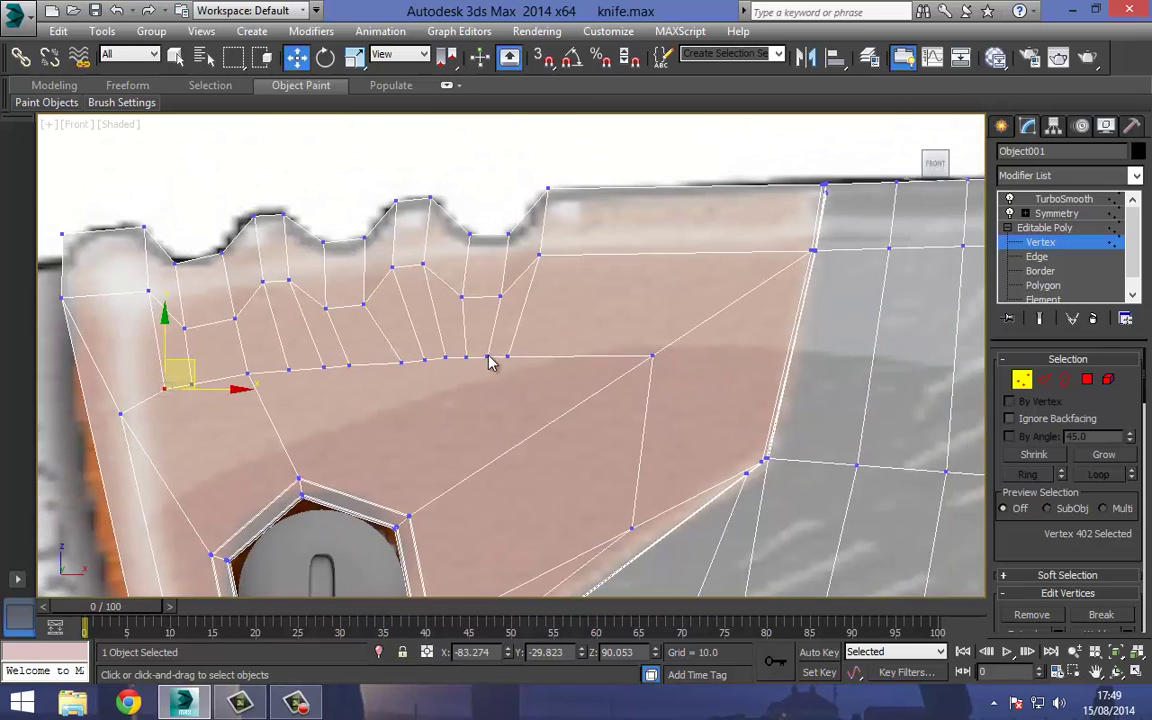
pyautogui.scroll(1, 526, 282)
pyautogui.moveTo(526, 282); pyautogui.dragTo(487, 328, button='middle')
pyautogui.scroll(-1, 487, 328)
pyautogui.hotkey('alt', 'x')
pyautogui.moveTo(582, 251); pyautogui.dragTo(722, 202, button='middle')
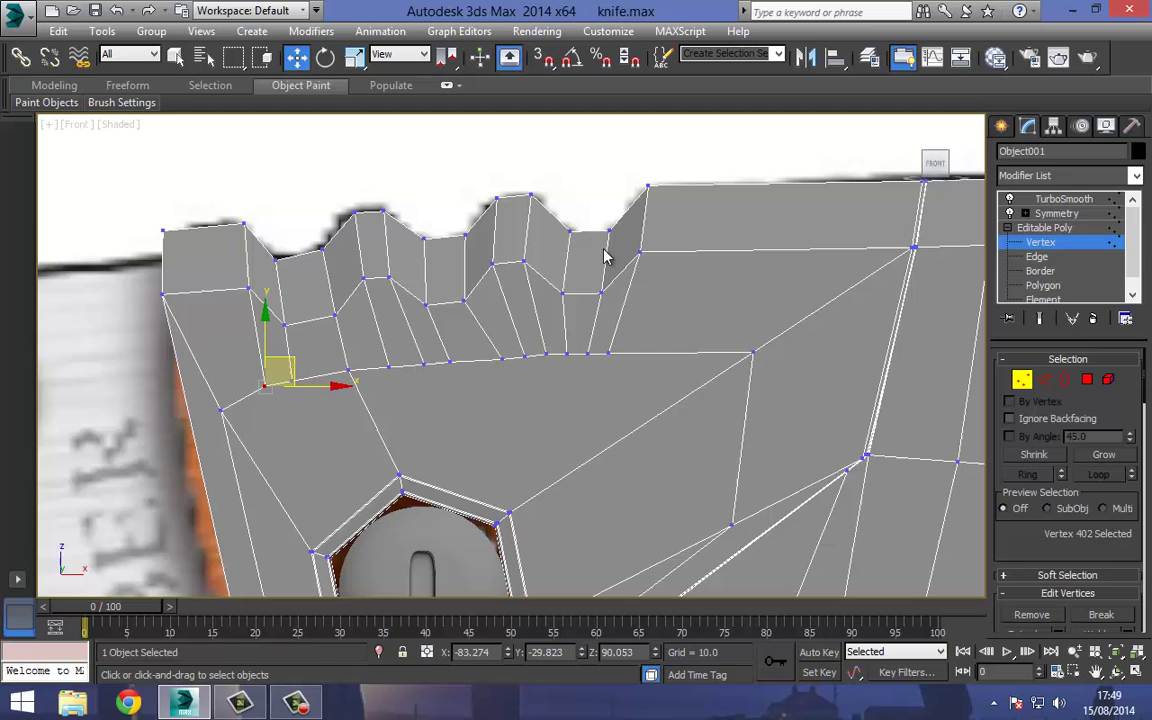
# Show the TurboSmooth result in a perspective view with edged faces and examine the thumb grip's smoothed shape and mesh flow.
pyautogui.click(1063, 199)
pyautogui.scroll(-3, 548, 241)
pyautogui.scroll(-2, 548, 241)
pyautogui.click(563, 198)
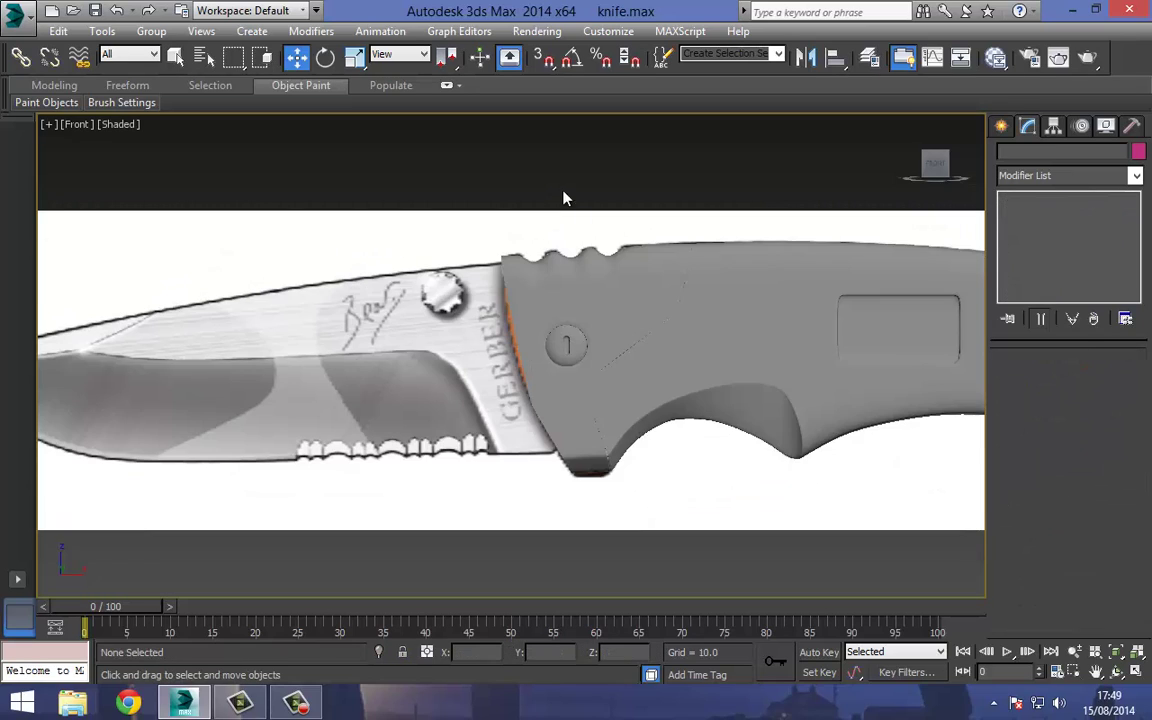
pyautogui.moveTo(582, 274); pyautogui.dragTo(558, 304, button='middle')
pyautogui.scroll(3, 558, 307)
pyautogui.press('p')
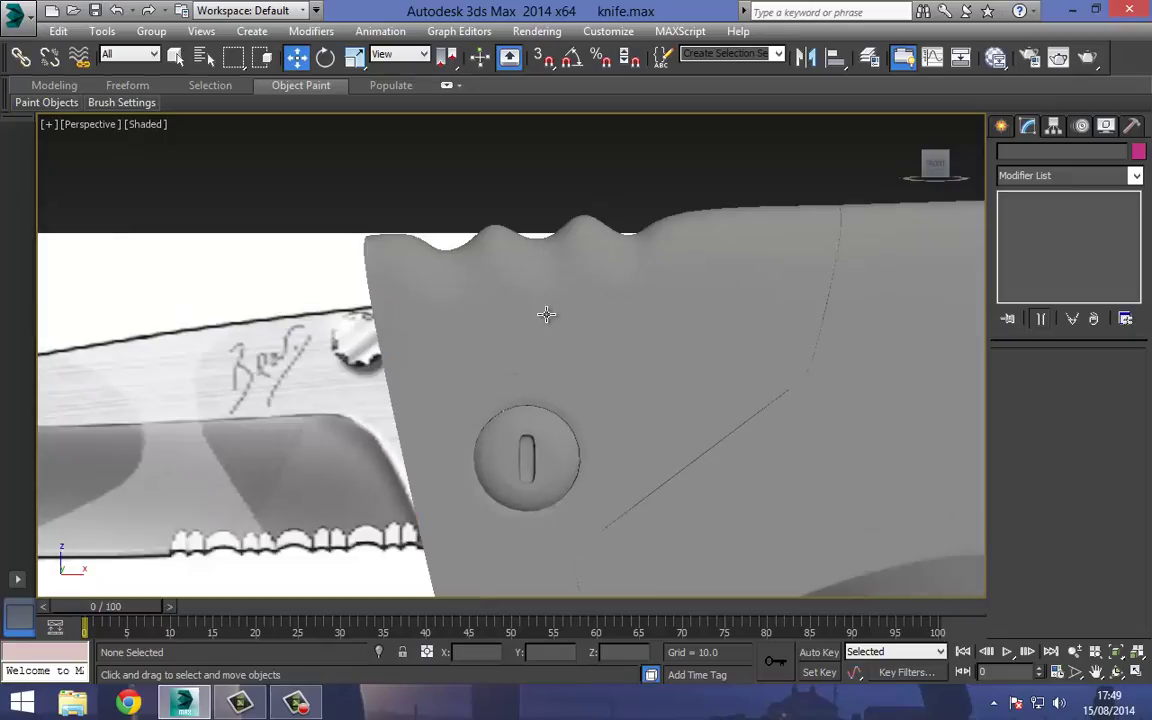
pyautogui.hotkey('ctrl', 'r')
pyautogui.moveTo(520, 290)
pyautogui.mouseDown()
pyautogui.moveTo(450, 285)
pyautogui.moveTo(455, 321)
pyautogui.moveTo(584, 314)
pyautogui.moveTo(437, 301)
pyautogui.moveTo(543, 316)
pyautogui.moveTo(537, 338)
pyautogui.moveTo(501, 302)
pyautogui.moveTo(566, 318)
pyautogui.moveTo(515, 297)
pyautogui.mouseUp()
pyautogui.press('F4')
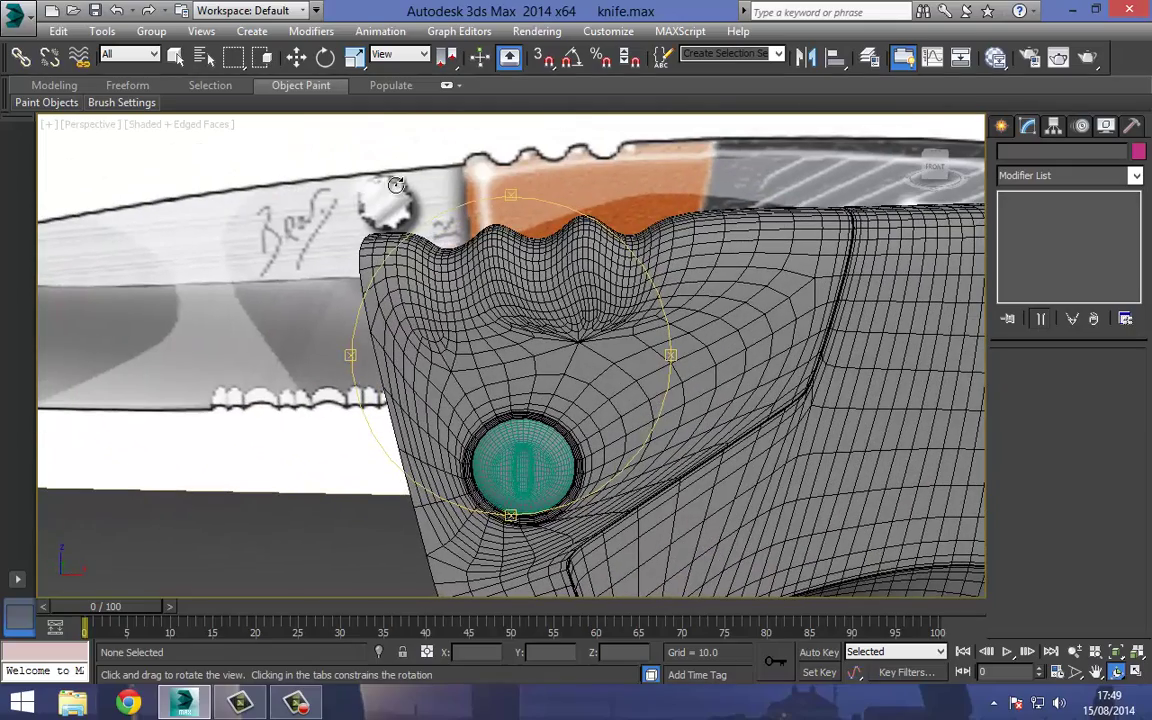
pyautogui.click(296, 58)
# Return to the handle's base mesh at edge level and examine the topology between the thumb grip and the screw hole.
pyautogui.click(610, 270)
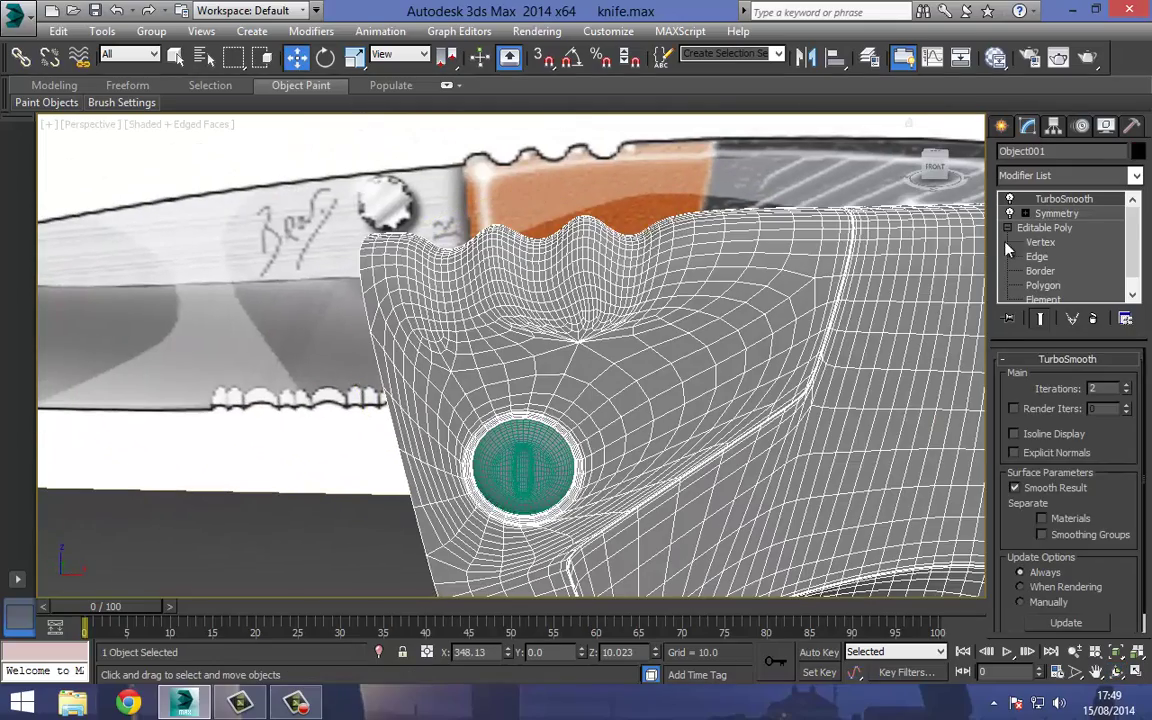
pyautogui.click(1047, 257)
pyautogui.moveTo(645, 307); pyautogui.dragTo(676, 248, button='middle')
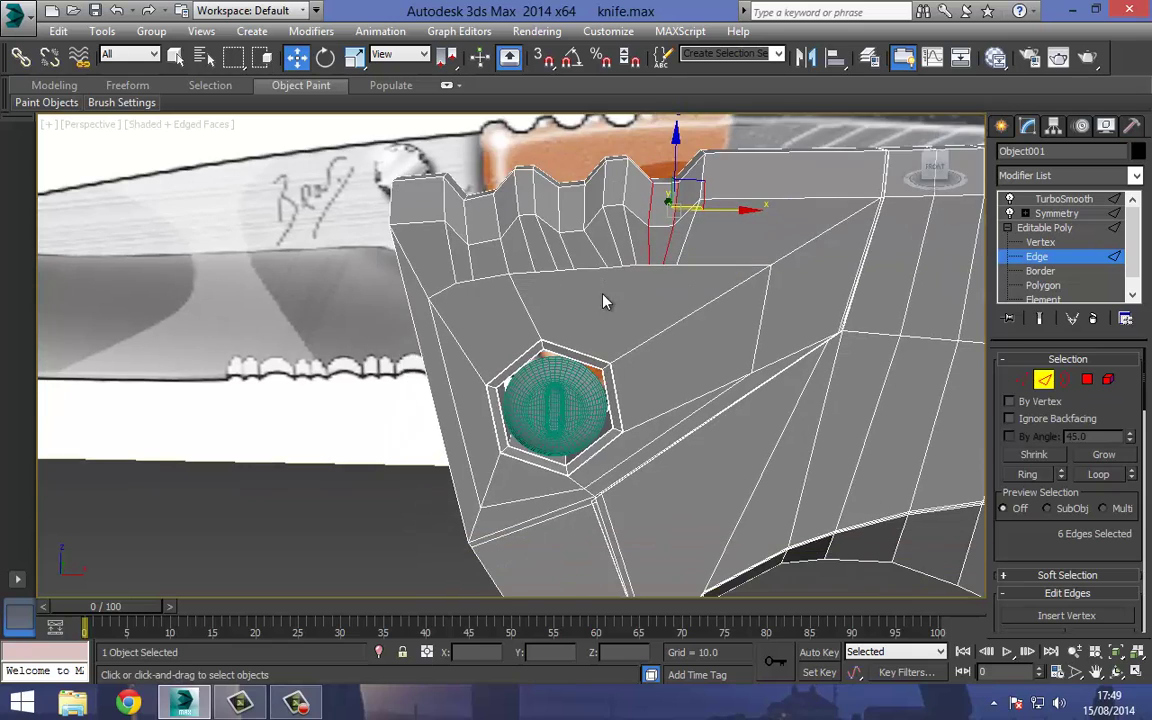
pyautogui.scroll(3, 602, 294)
pyautogui.moveTo(478, 260); pyautogui.dragTo(556, 244, button='middle')
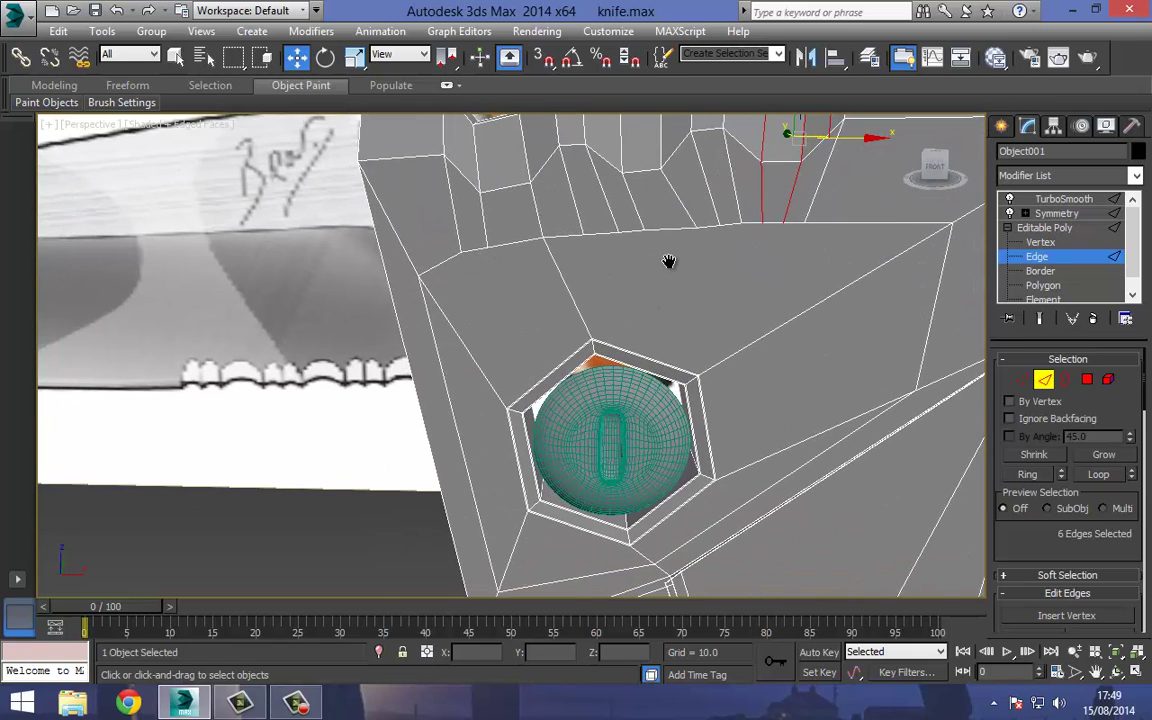
pyautogui.moveTo(669, 261); pyautogui.dragTo(603, 257, button='middle')
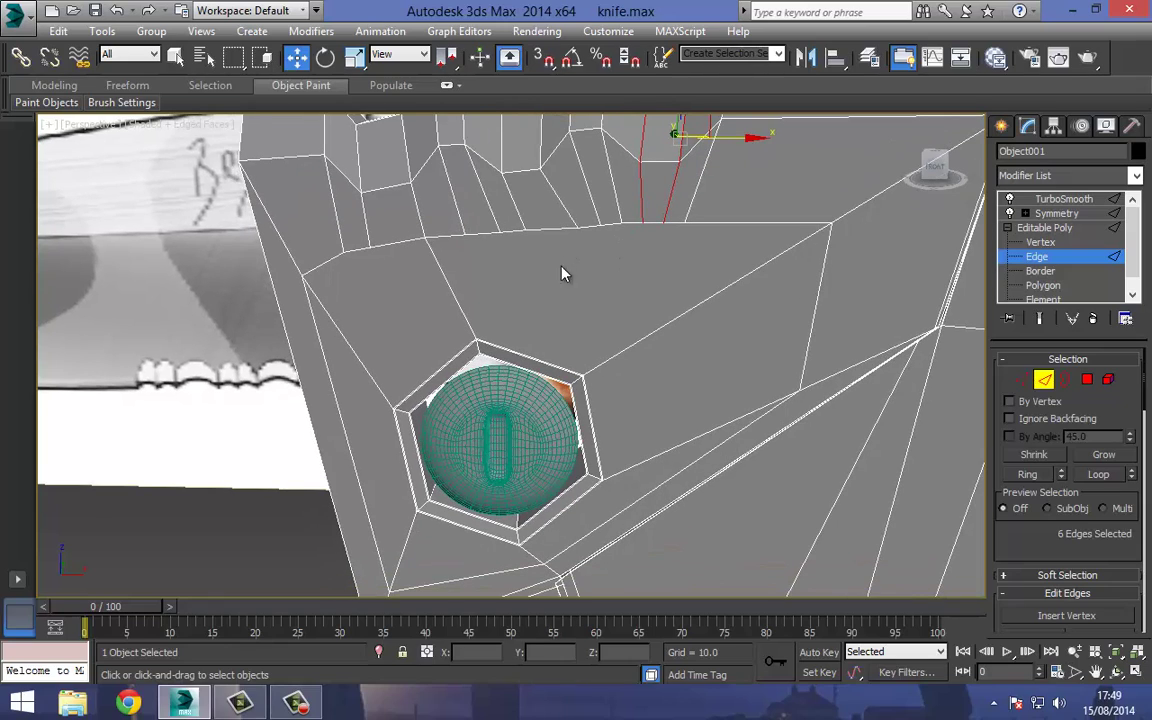
pyautogui.moveTo(516, 318); pyautogui.dragTo(537, 282, button='middle')
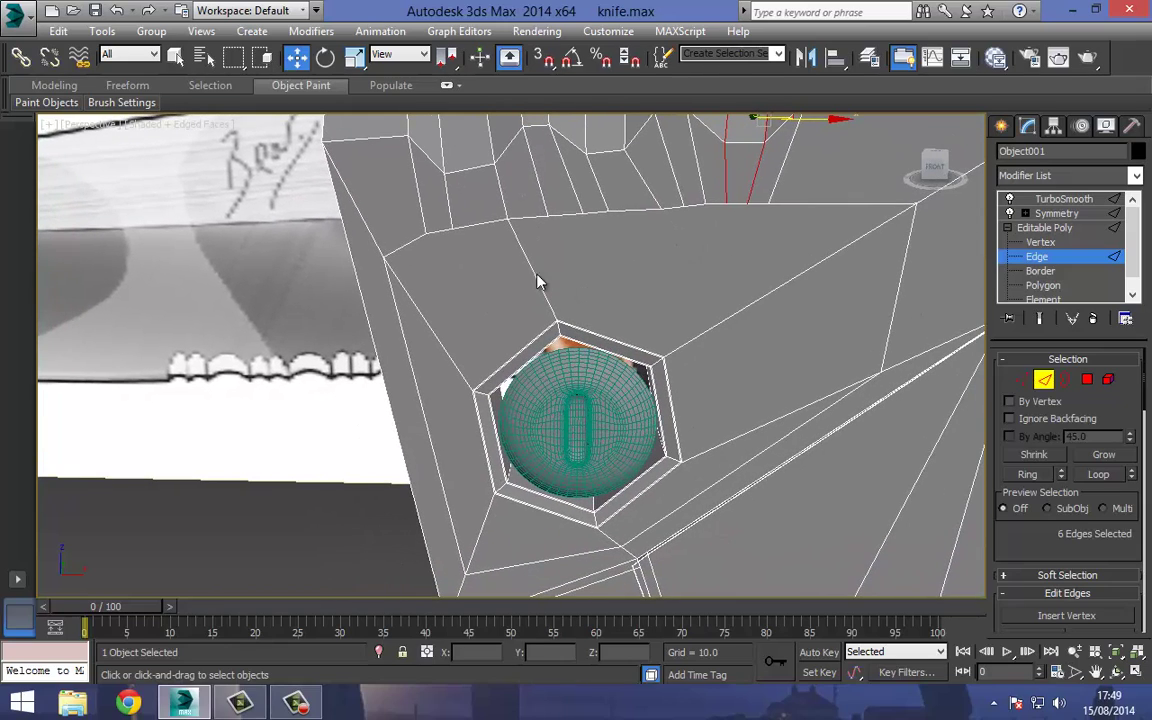
pyautogui.moveTo(452, 315); pyautogui.dragTo(505, 288, button='middle')
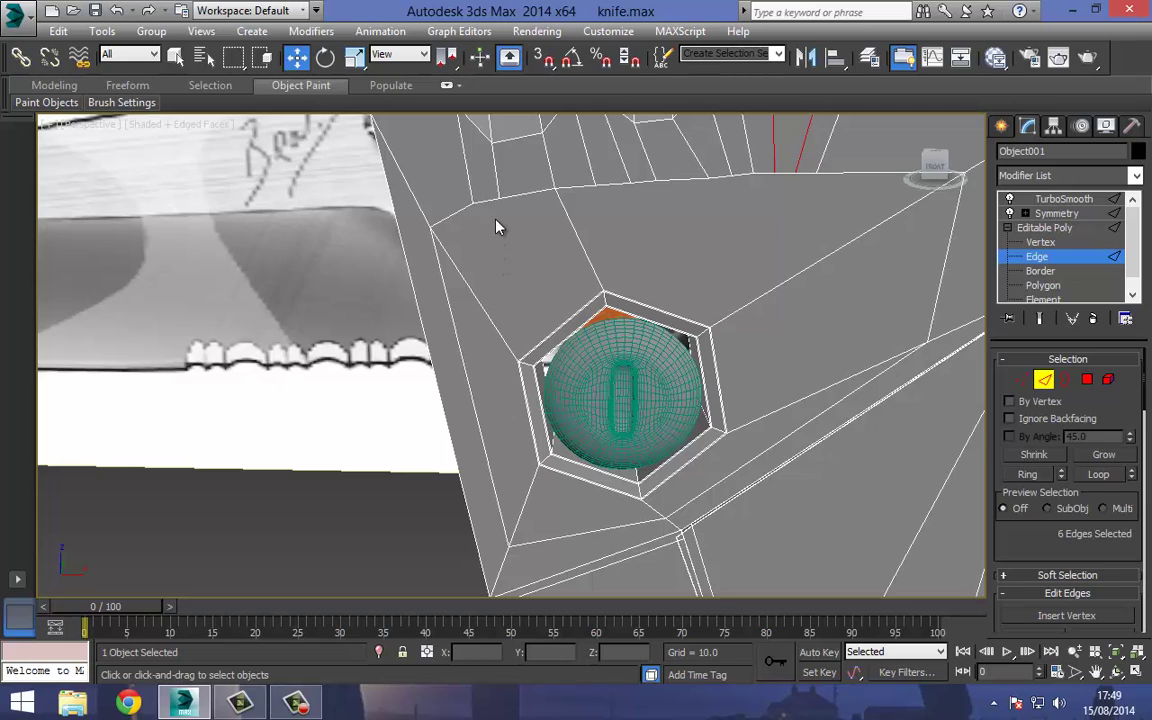
# Cut an edge from the lower-row vertex under the first notch's near side to the screw hole rim's upper blade-side corner.
pyautogui.click(1024, 384)
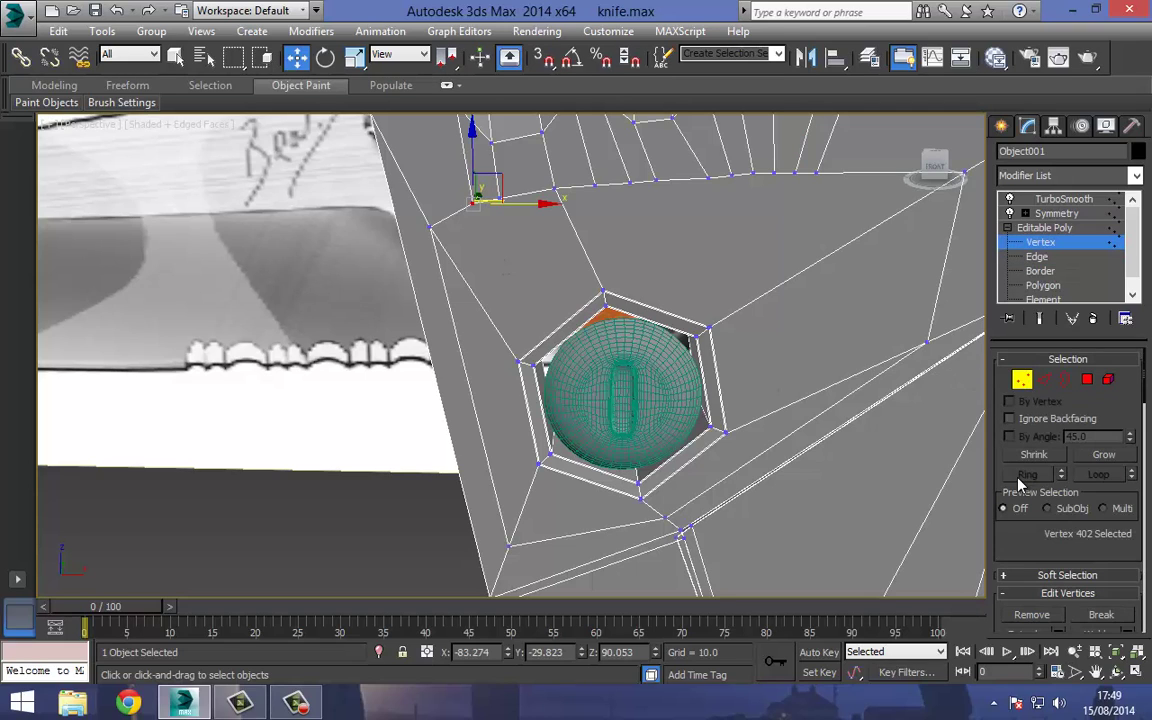
pyautogui.scroll(-10, 1001, 462)
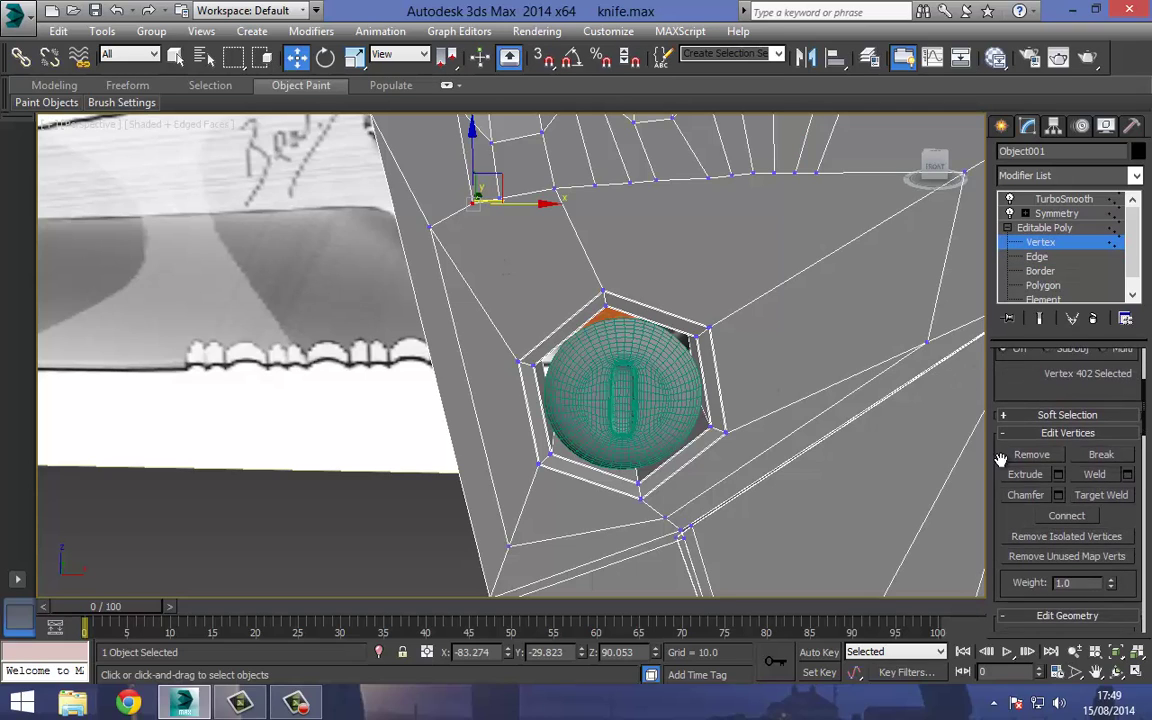
pyautogui.click(1108, 489)
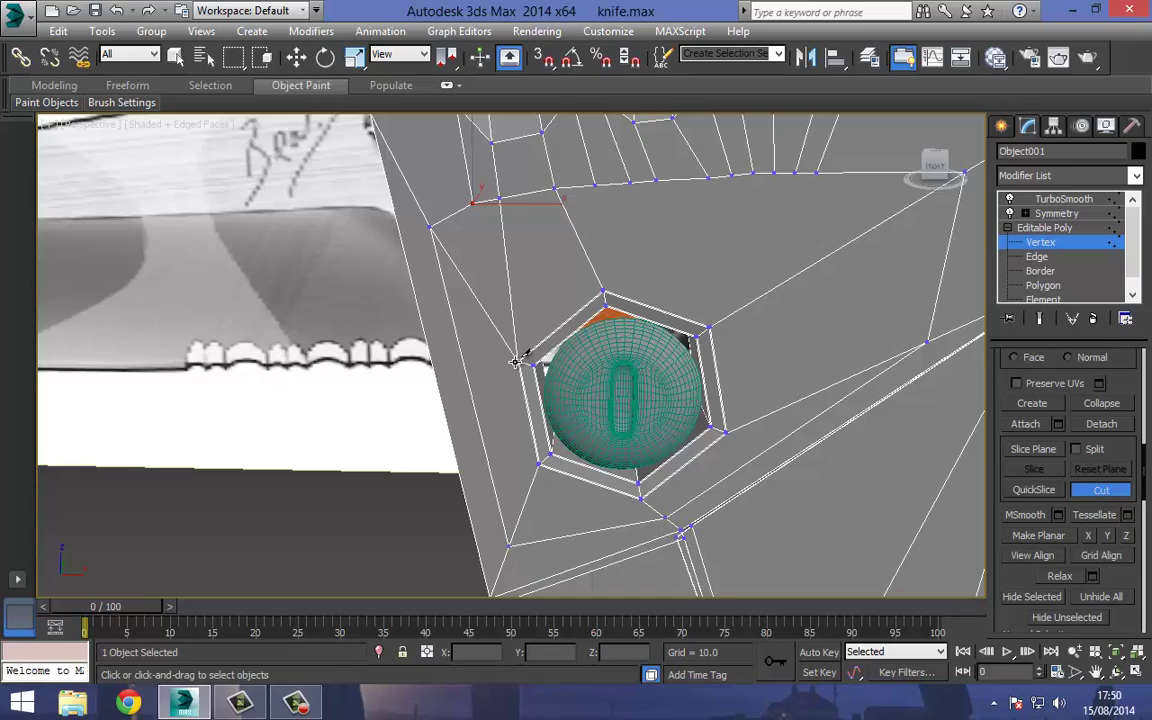
pyautogui.moveTo(501, 332); pyautogui.dragTo(545, 277, button='middle')
pyautogui.scroll(6, 548, 275)
pyautogui.moveTo(603, 329); pyautogui.dragTo(455, 293, button='middle')
pyautogui.scroll(-3, 455, 293)
pyautogui.scroll(-6, 537, 265)
pyautogui.moveTo(527, 224); pyautogui.dragTo(470, 306, button='middle')
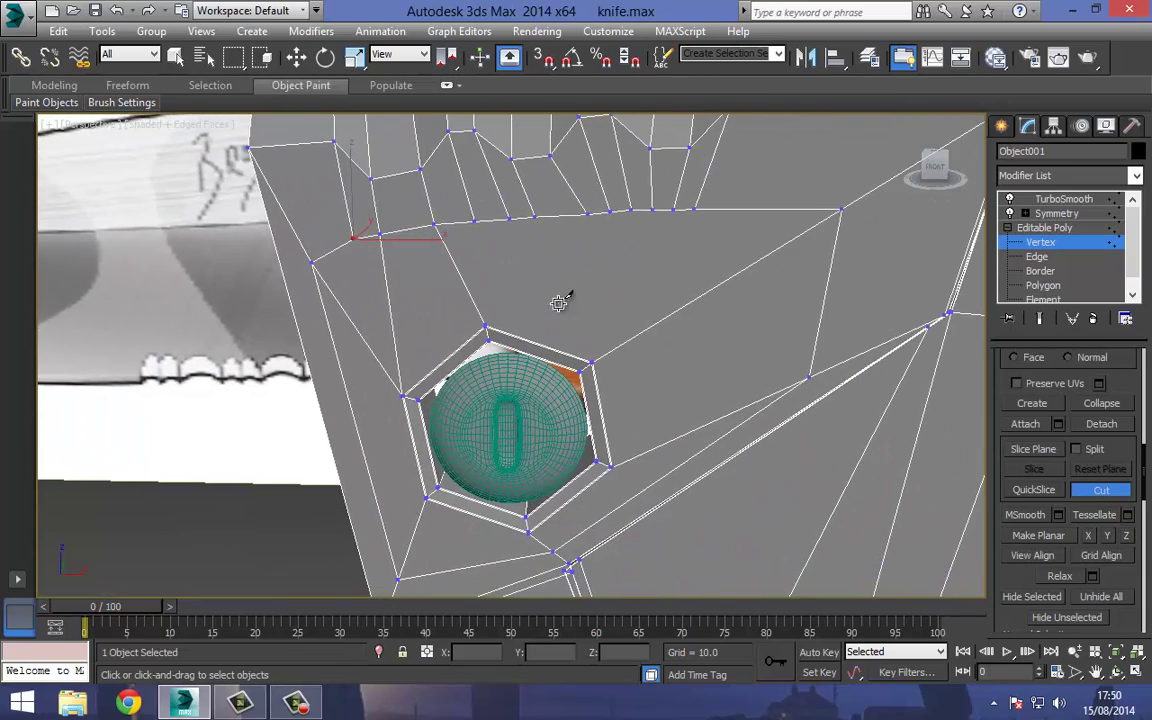
# Cut an edge from the lower-row vertex under the second notch's far side to the screw hole rim's upper handle-side corner.
pyautogui.click(587, 213)
pyautogui.scroll(8, 591, 357)
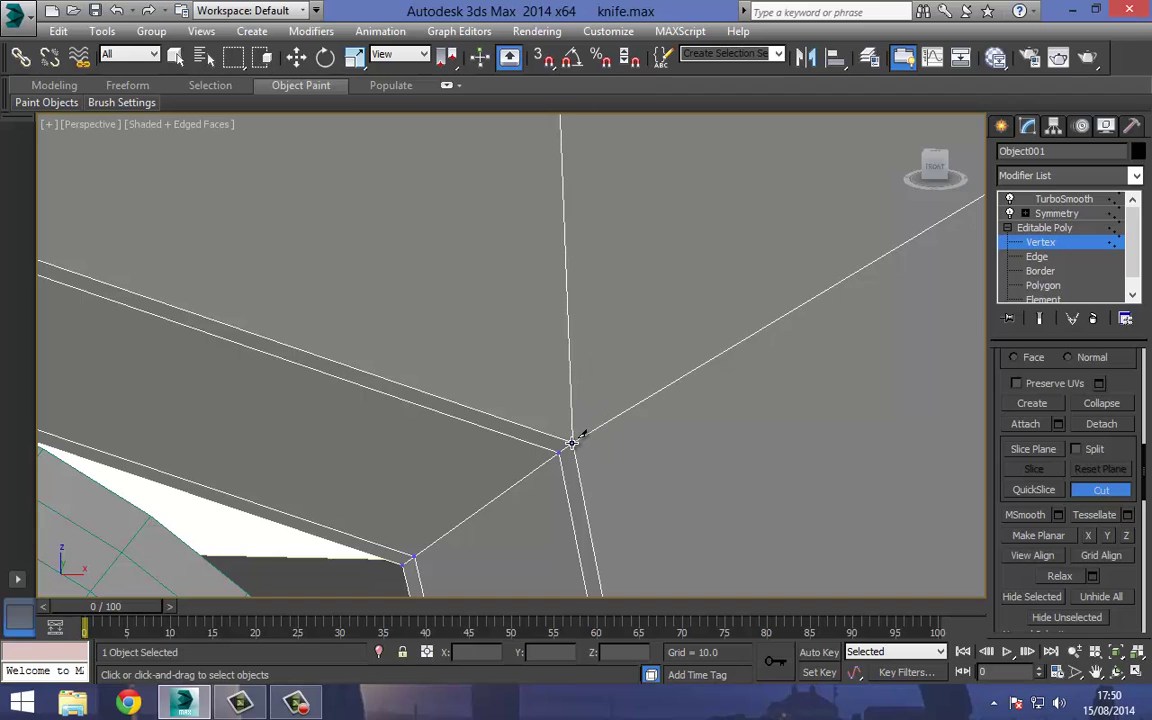
pyautogui.scroll(-8, 550, 324)
# Cut an edge from the lower-row vertex under the far side of the bump between the first two notches to the rim's top corner.
pyautogui.moveTo(539, 323); pyautogui.dragTo(554, 284, button='middle')
pyautogui.scroll(4, 553, 283)
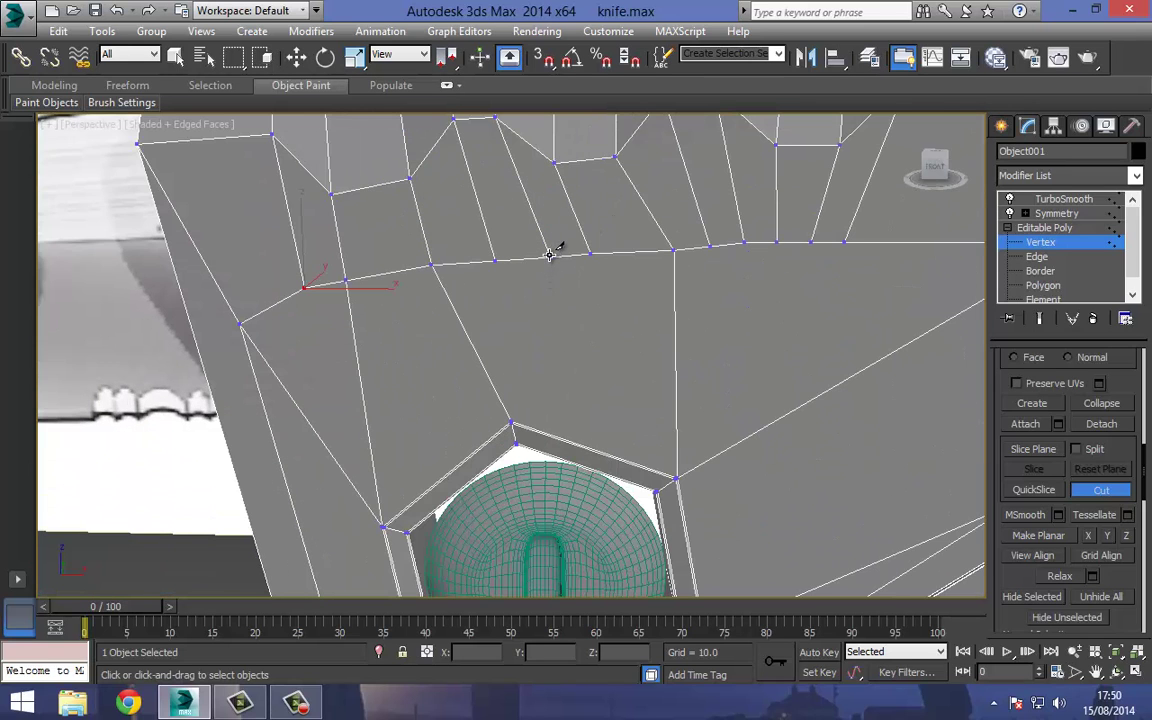
pyautogui.click(549, 256)
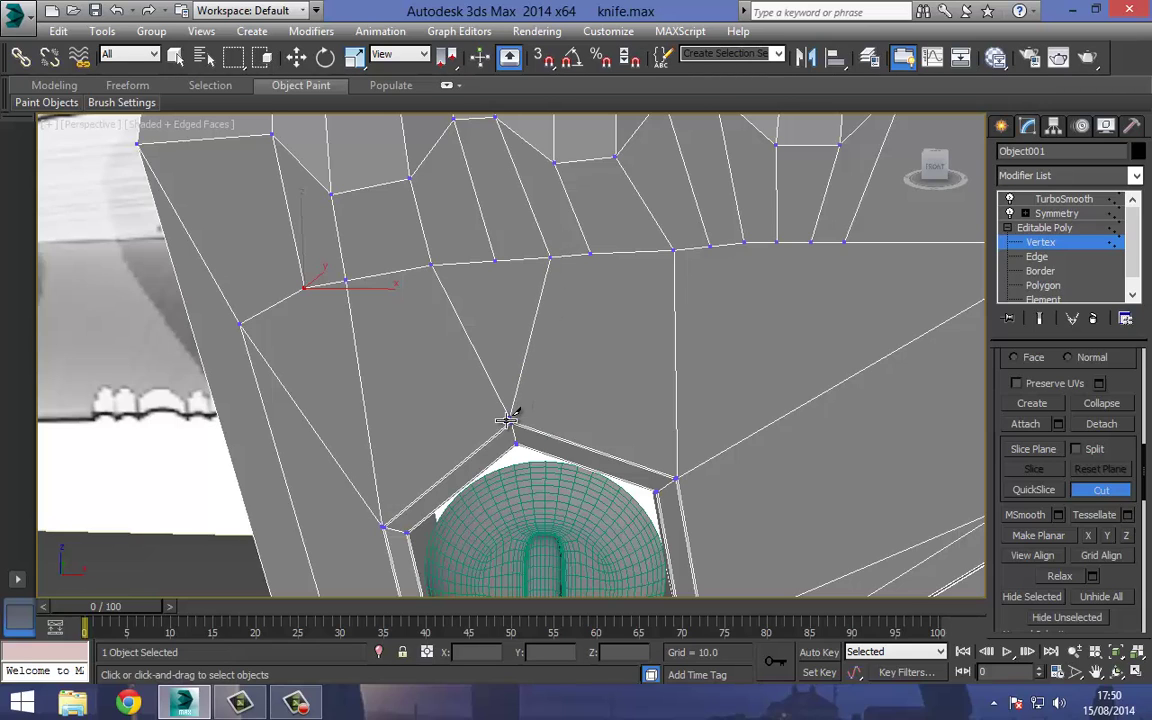
pyautogui.scroll(6, 509, 418)
pyautogui.click(574, 408)
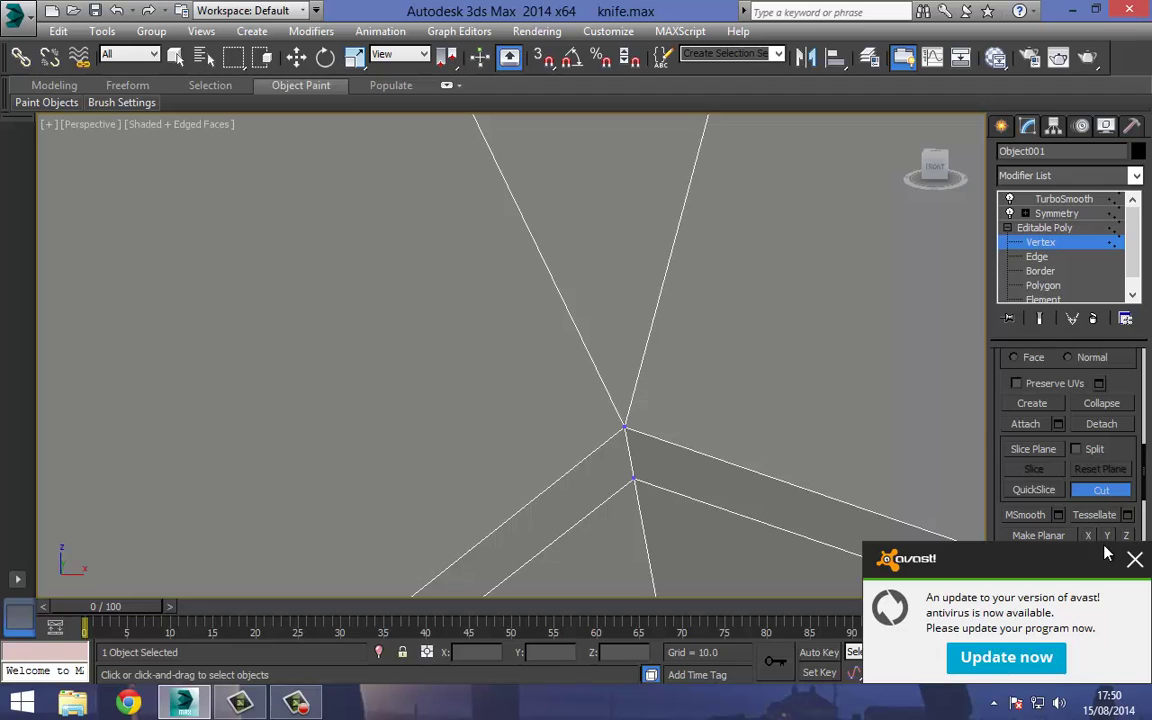
pyautogui.click(1135, 566)
pyautogui.scroll(-5, 586, 300)
# Cut an edge from the lower-row vertex under the far side of the second-to-third-notch bump to the rim's upper handle-side corner.
pyautogui.scroll(4, 545, 305)
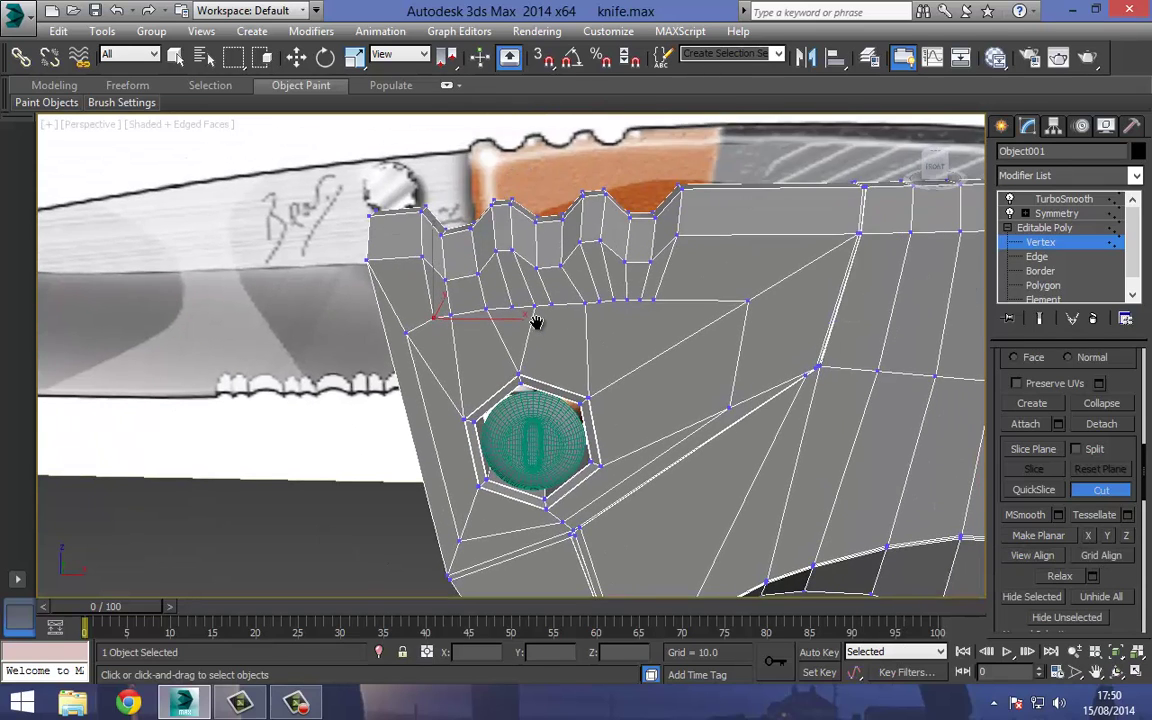
pyautogui.moveTo(562, 280); pyautogui.dragTo(519, 327, button='middle')
pyautogui.moveTo(663, 301); pyautogui.dragTo(532, 270, button='middle')
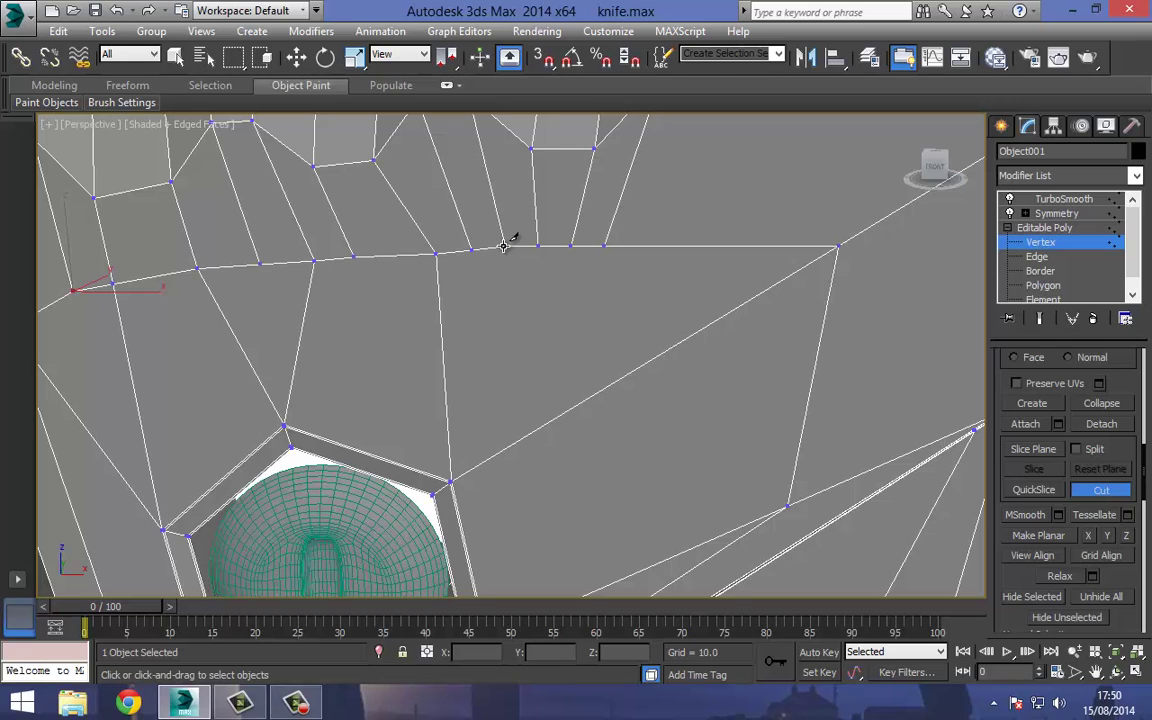
pyautogui.click(504, 246)
pyautogui.scroll(4, 451, 481)
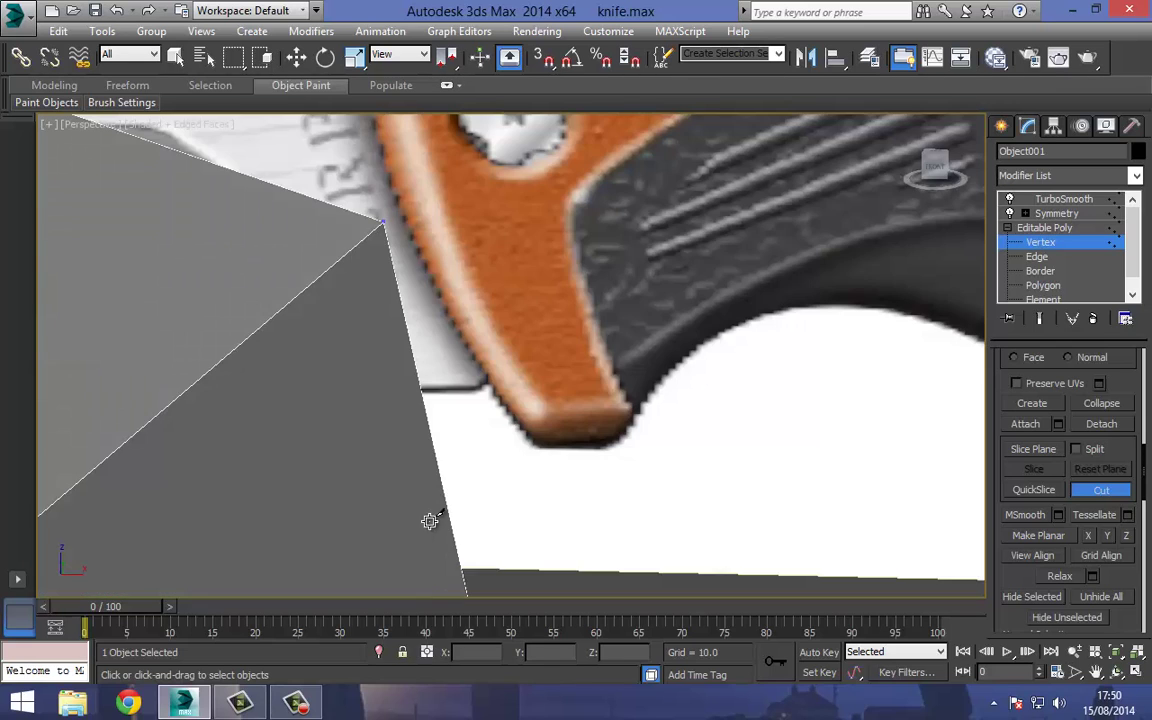
pyautogui.scroll(-2, 430, 521)
pyautogui.click(430, 493)
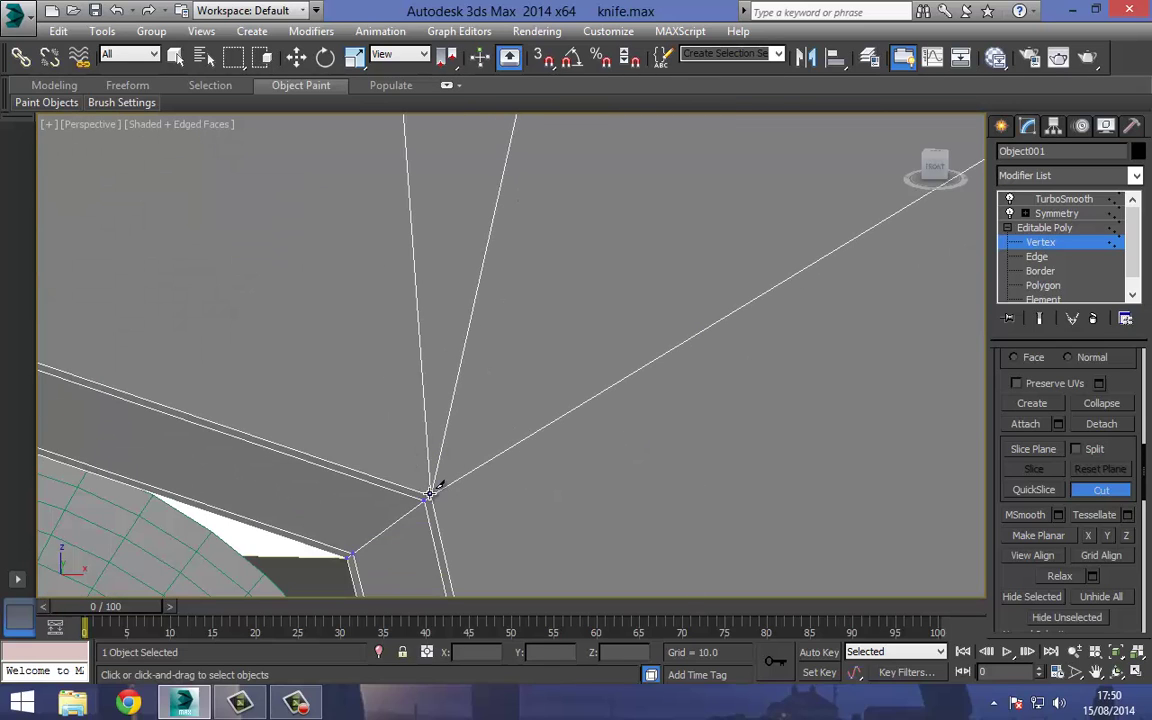
# Cut an edge from the lower-row vertex under the third notch's far side to the rim's upper handle-side corner.
pyautogui.scroll(-4, 499, 402)
pyautogui.moveTo(551, 327); pyautogui.dragTo(571, 301, button='middle')
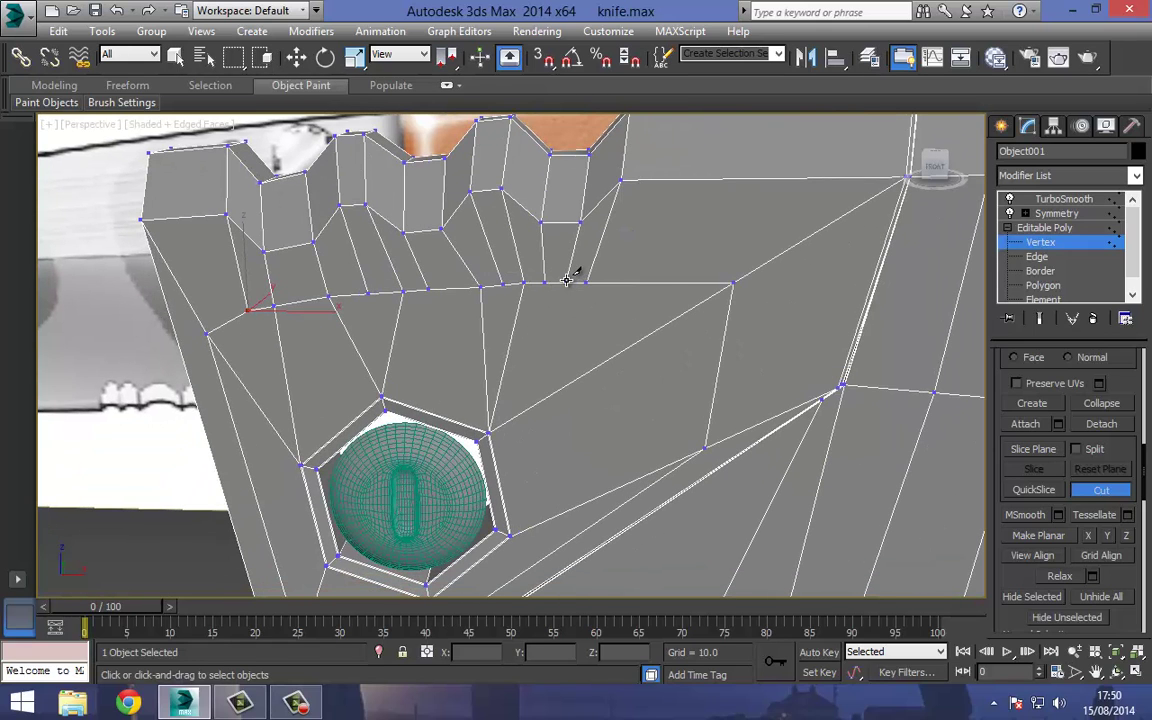
pyautogui.click(566, 281)
pyautogui.scroll(3, 493, 436)
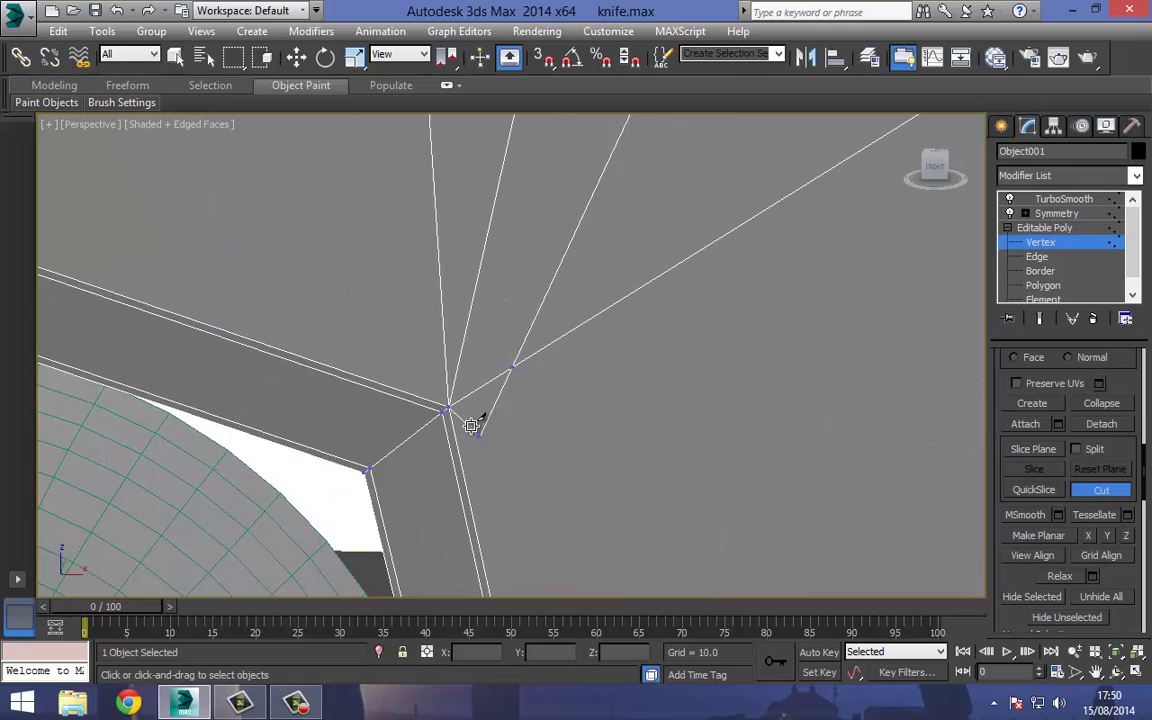
pyautogui.scroll(2, 449, 406)
pyautogui.scroll(-1, 447, 412)
pyautogui.click(438, 414)
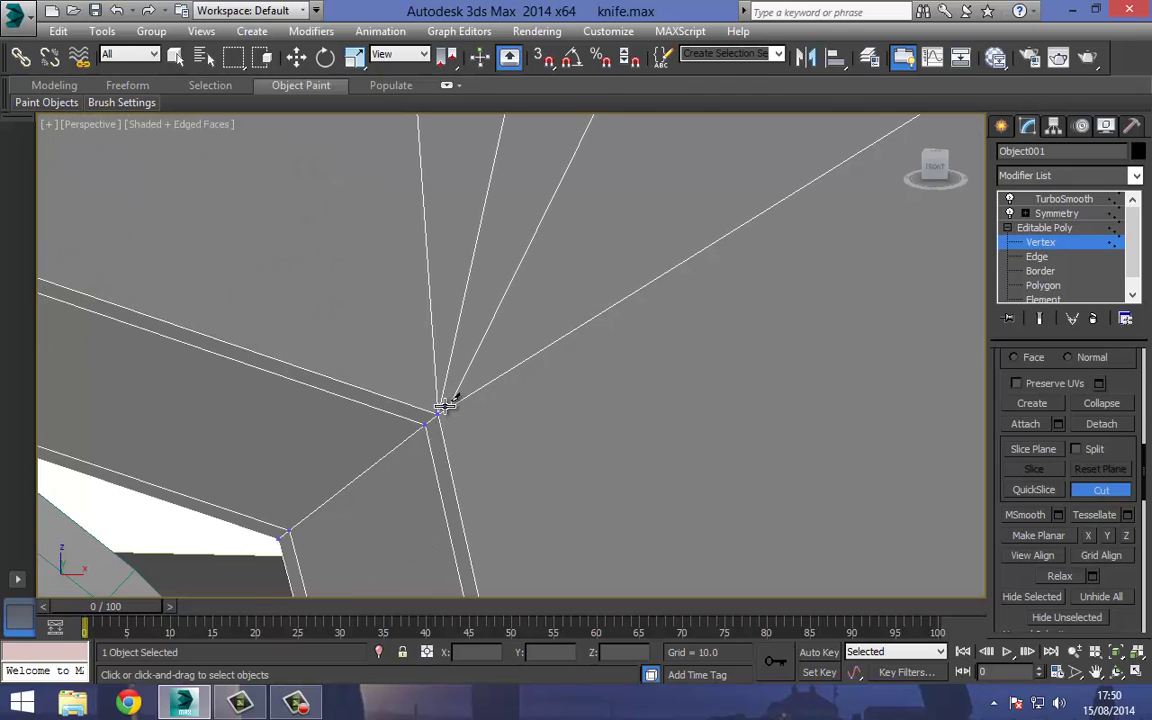
# Cut an edge from the lower-row vertex under the second notch's near side to the screw hole rim's top corner.
pyautogui.scroll(-5, 437, 414)
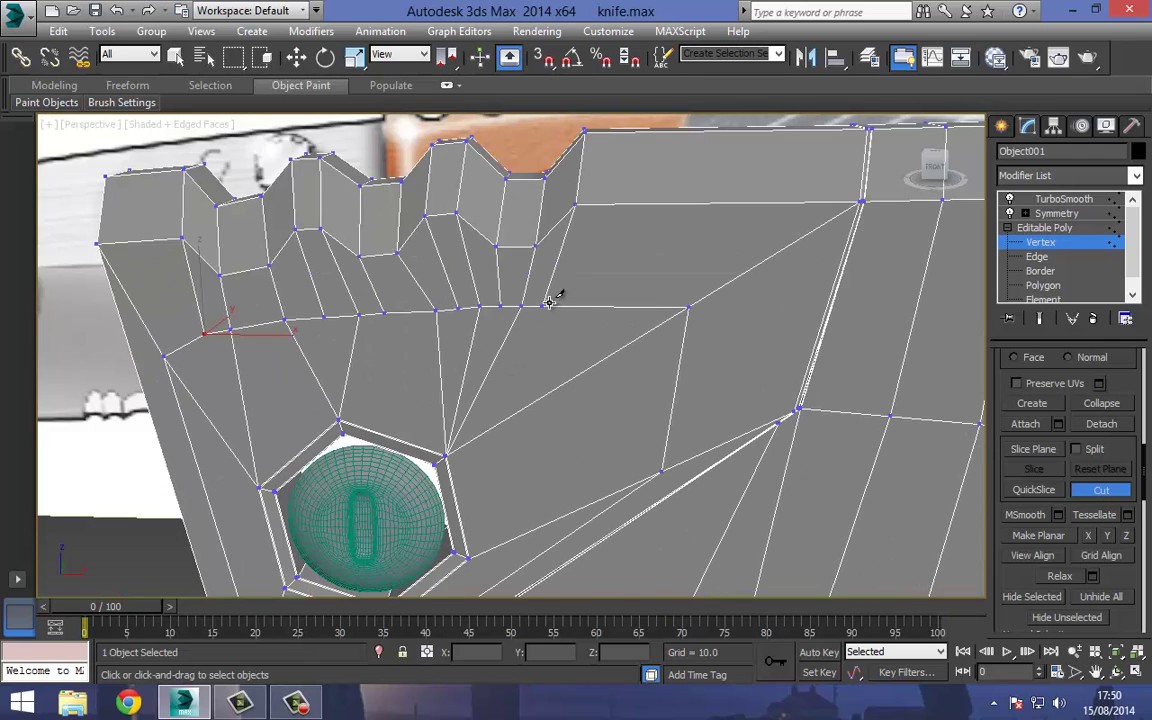
pyautogui.scroll(3, 442, 380)
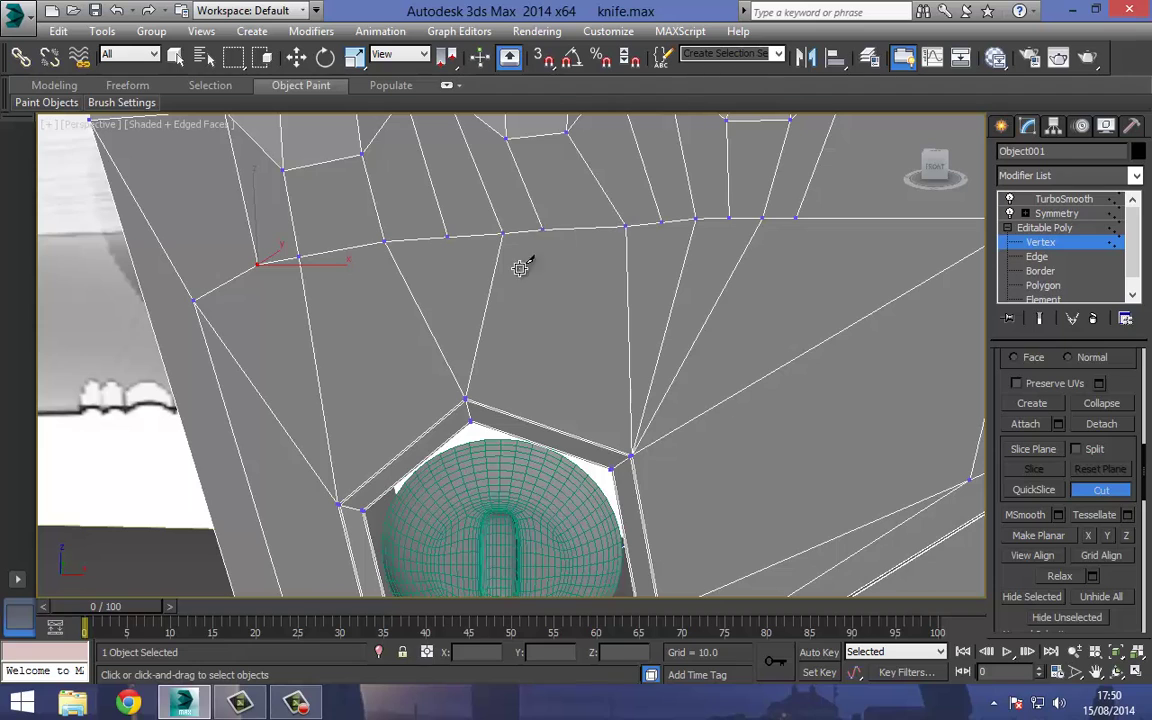
pyautogui.scroll(4, 465, 403)
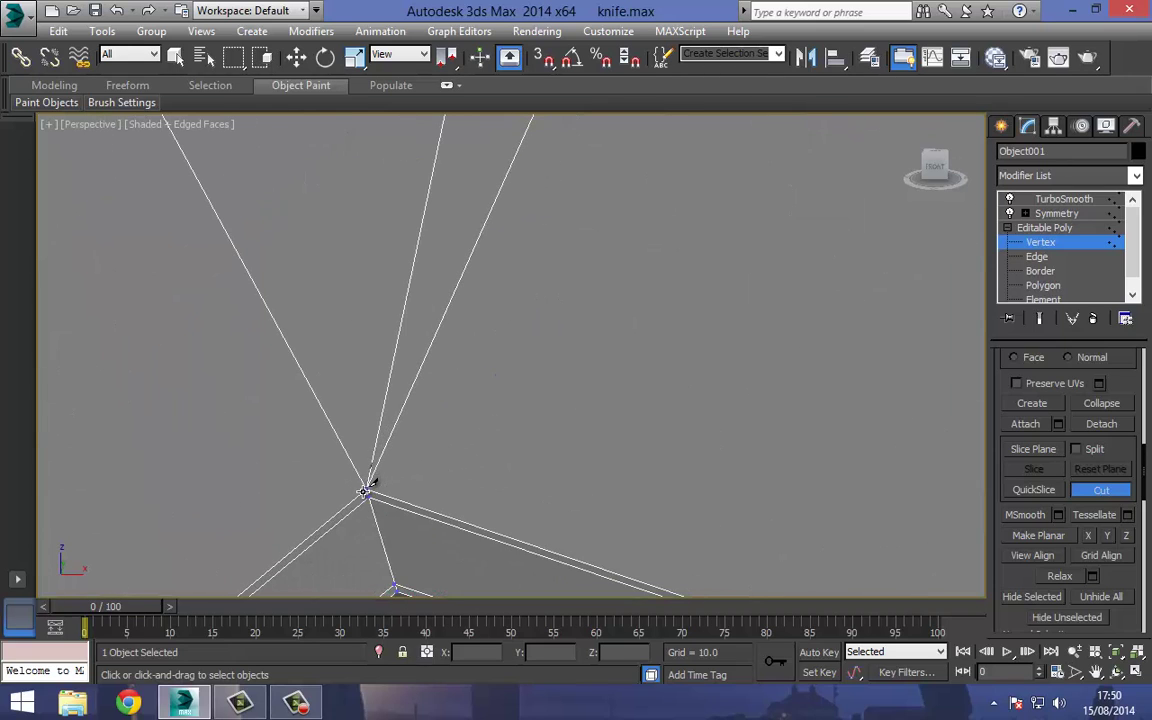
pyautogui.scroll(-4, 400, 410)
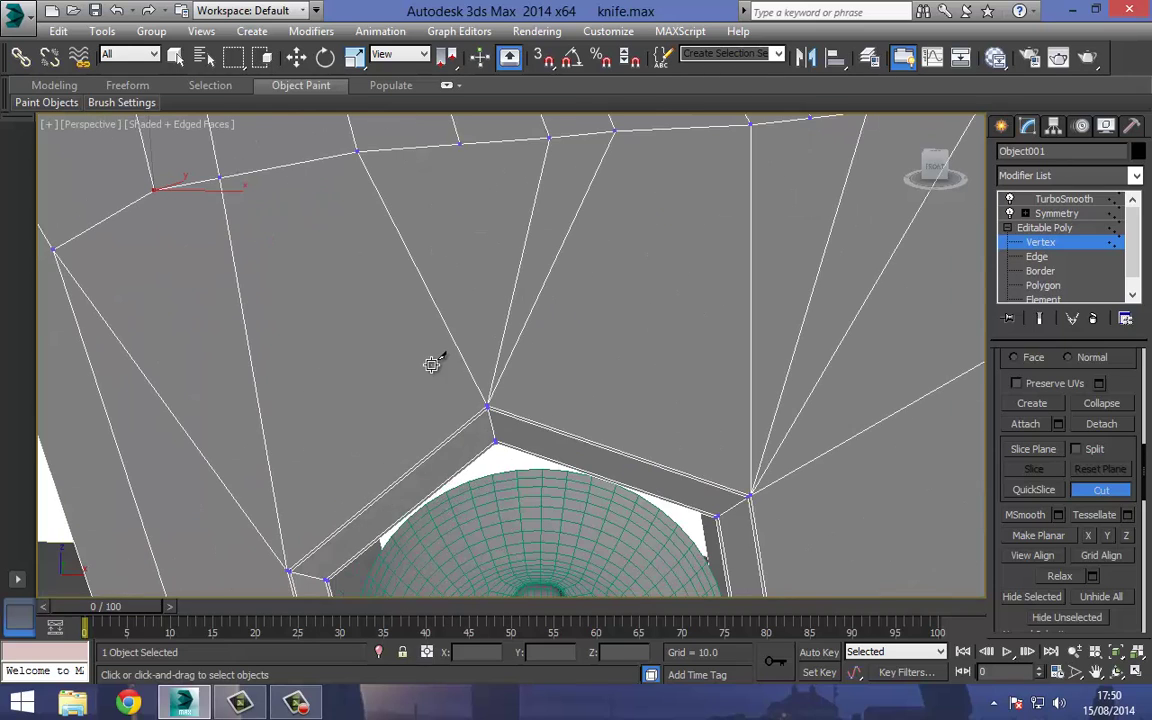
pyautogui.scroll(-2, 375, 348)
# Return to the TurboSmooth result and examine the surface around the thumb grip and screw with and without edged faces.
pyautogui.keyDown('alt'); pyautogui.moveTo(400, 350); pyautogui.dragTo(468, 313, button='middle'); pyautogui.keyUp('alt')
pyautogui.scroll(-3, 468, 313)
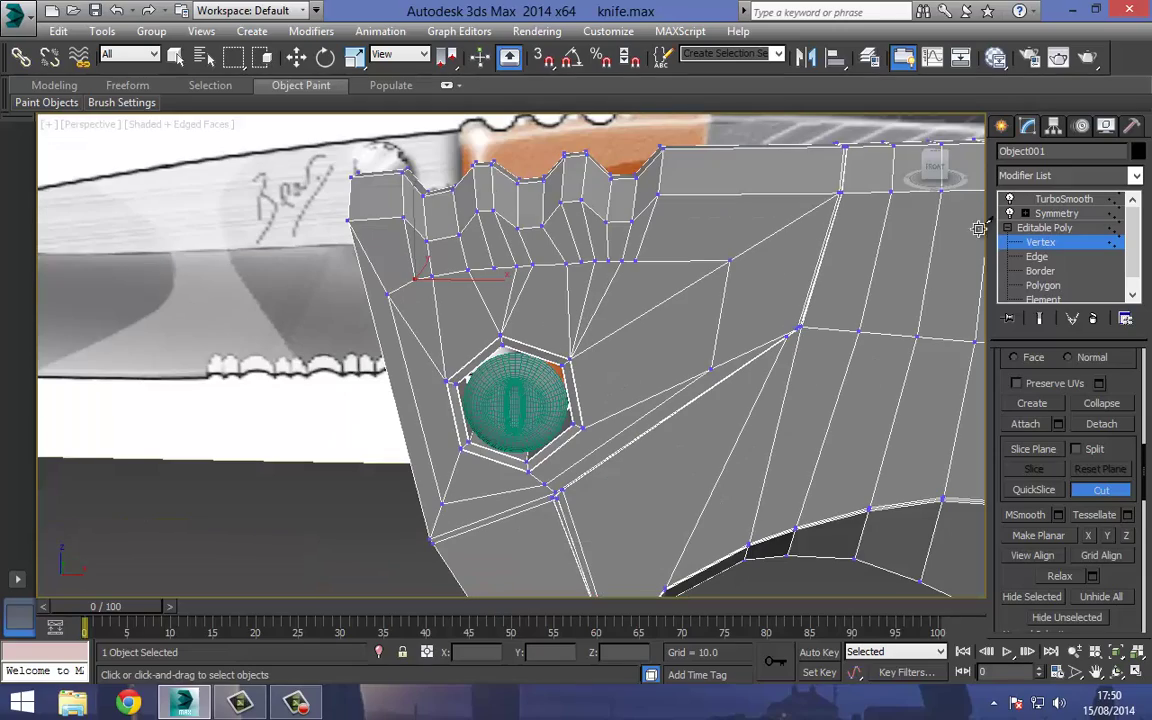
pyautogui.click(1047, 229)
pyautogui.click(1056, 200)
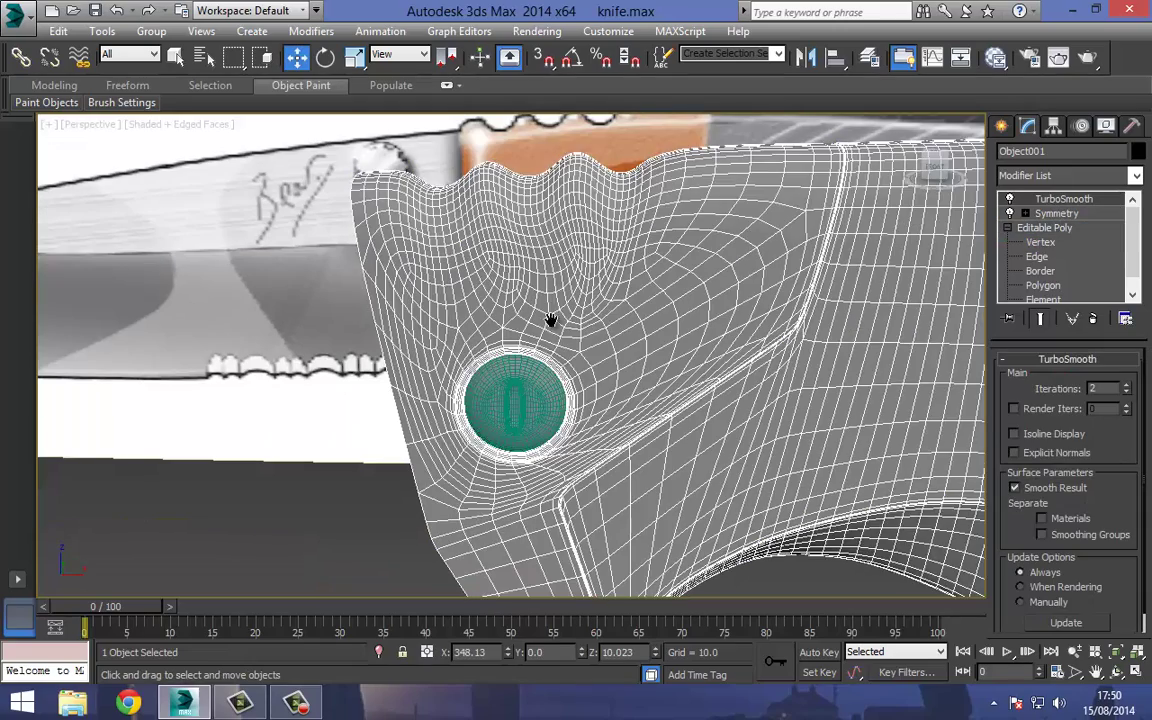
pyautogui.scroll(-5, 548, 320)
pyautogui.click(430, 463)
pyautogui.scroll(5, 504, 400)
pyautogui.press('F4')
pyautogui.moveTo(508, 303); pyautogui.dragTo(471, 496, button='middle')
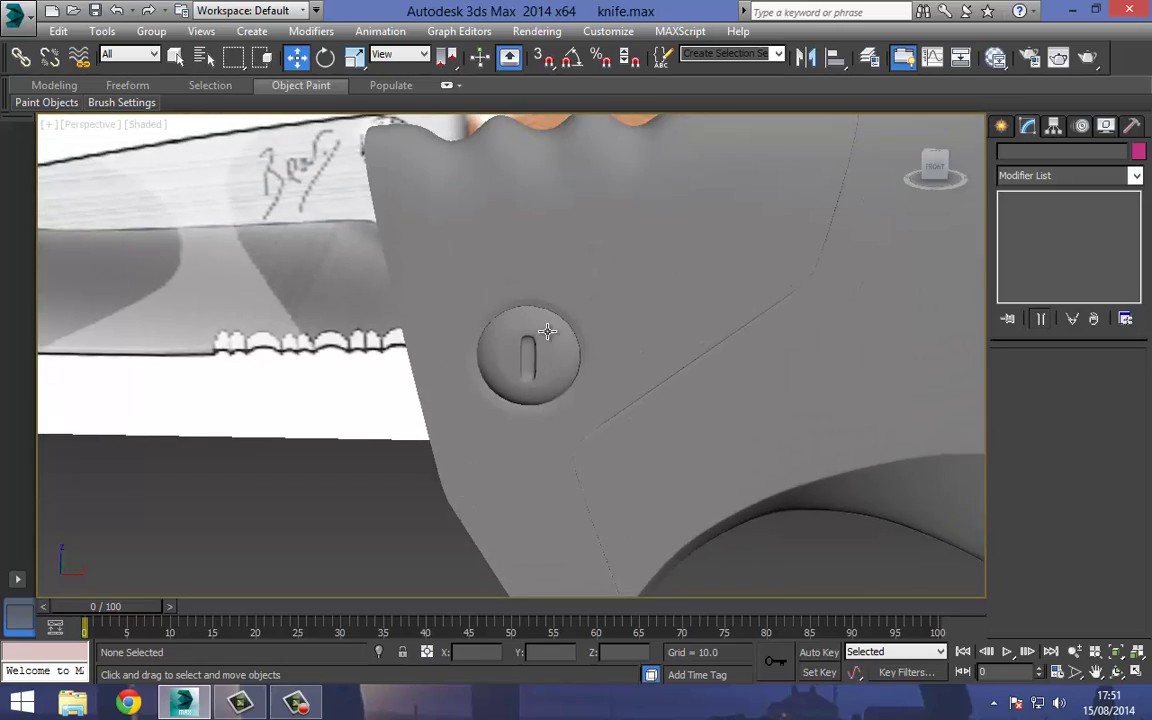
pyautogui.moveTo(549, 330); pyautogui.dragTo(415, 327, button='middle')
pyautogui.press('F4')
pyautogui.scroll(5, 453, 311)
# Examine the whole smoothed handle from several angles, including its open blade end.
pyautogui.scroll(-8, 446, 328)
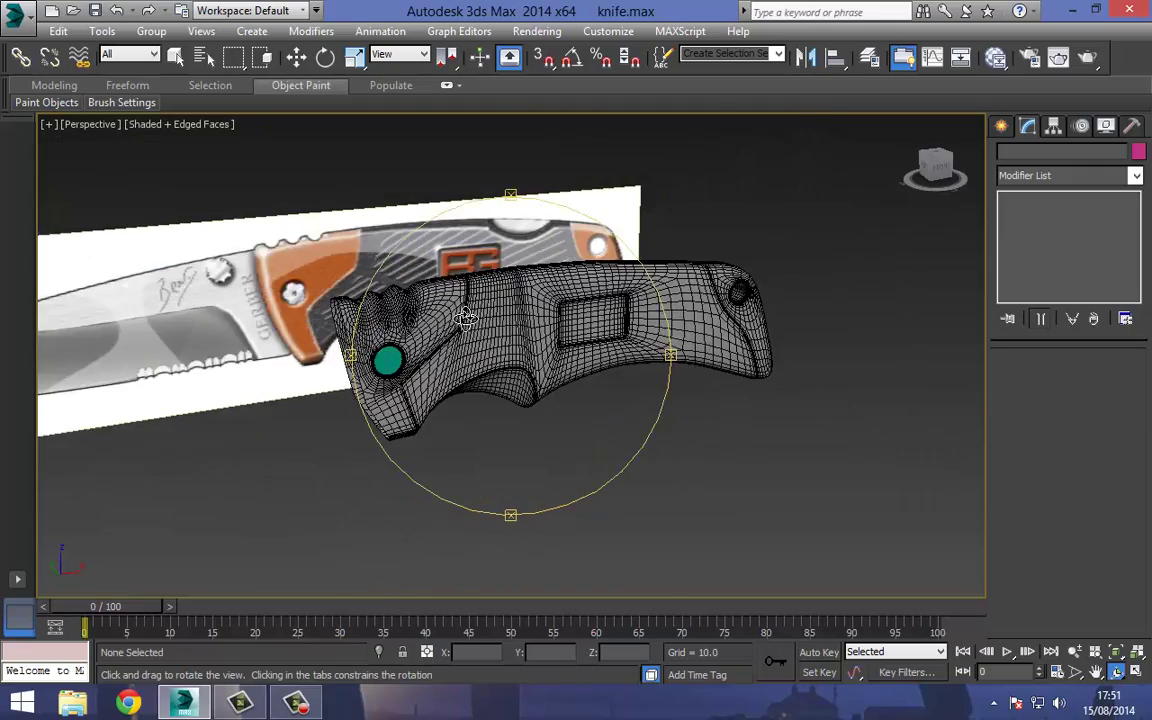
pyautogui.moveTo(515, 322); pyautogui.dragTo(541, 289, button='middle')
pyautogui.scroll(4, 448, 318)
pyautogui.scroll(-4, 538, 290)
pyautogui.moveTo(420, 308); pyautogui.dragTo(460, 311)
pyautogui.click(299, 62)
pyautogui.moveTo(409, 338); pyautogui.dragTo(552, 340, button='middle')
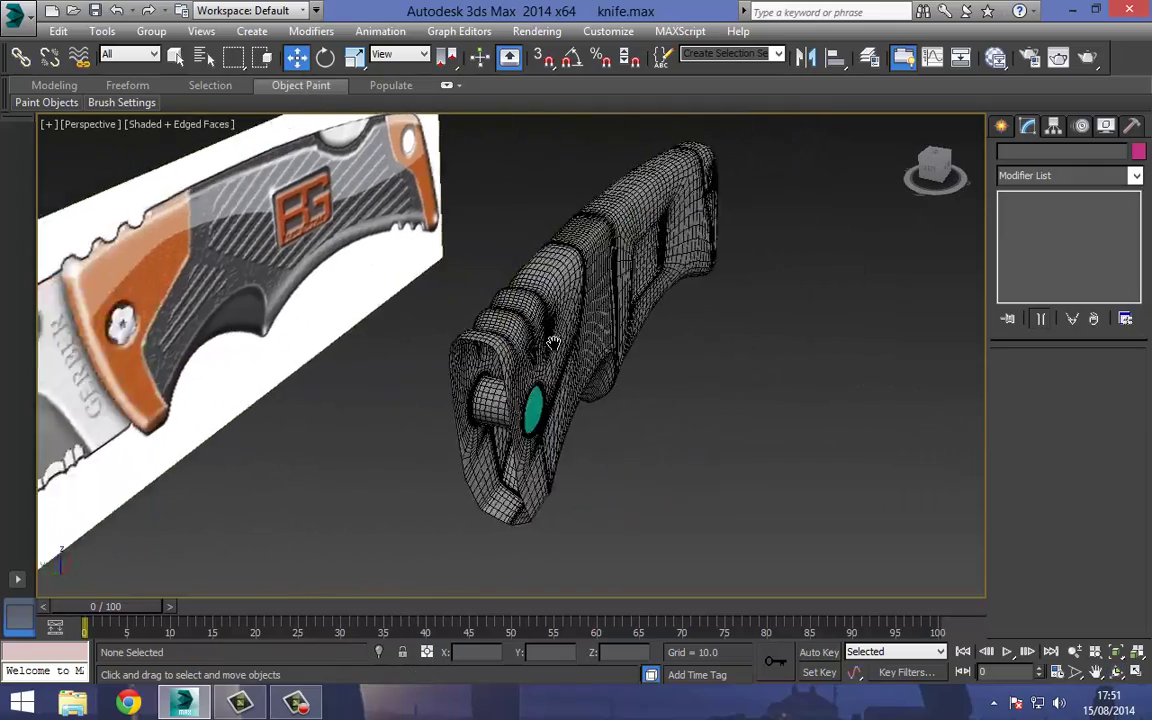
pyautogui.scroll(-3, 610, 338)
# Select the handle and screw together and assign the standard Material #26 to them.
pyautogui.moveTo(529, 272); pyautogui.dragTo(524, 270)
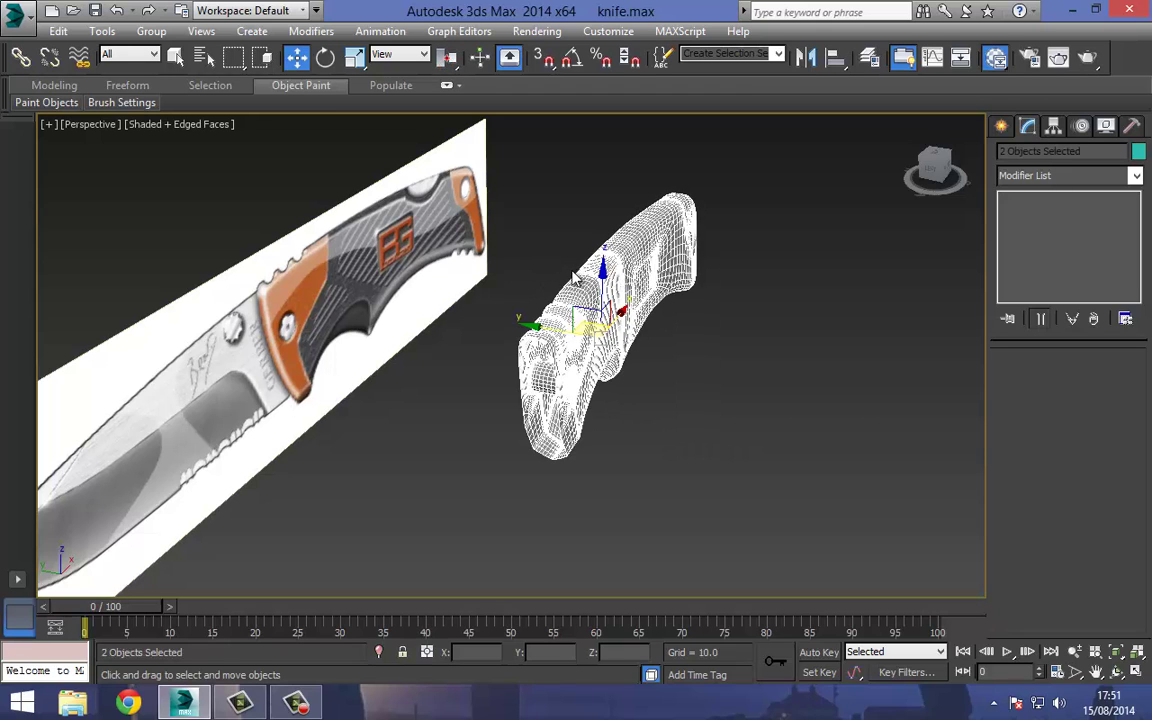
pyautogui.press('m')
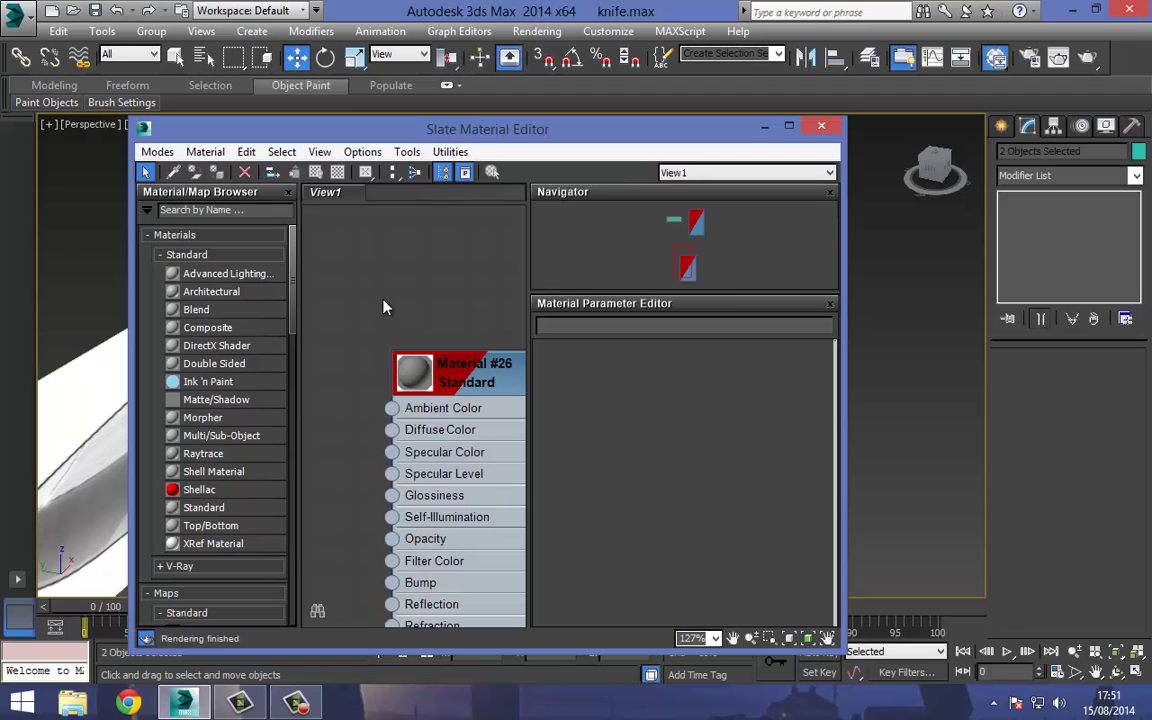
pyautogui.moveTo(482, 128); pyautogui.dragTo(938, 132)
pyautogui.click(506, 296)
pyautogui.moveTo(463, 314); pyautogui.dragTo(398, 331, button='middle')
pyautogui.moveTo(428, 299); pyautogui.dragTo(561, 477)
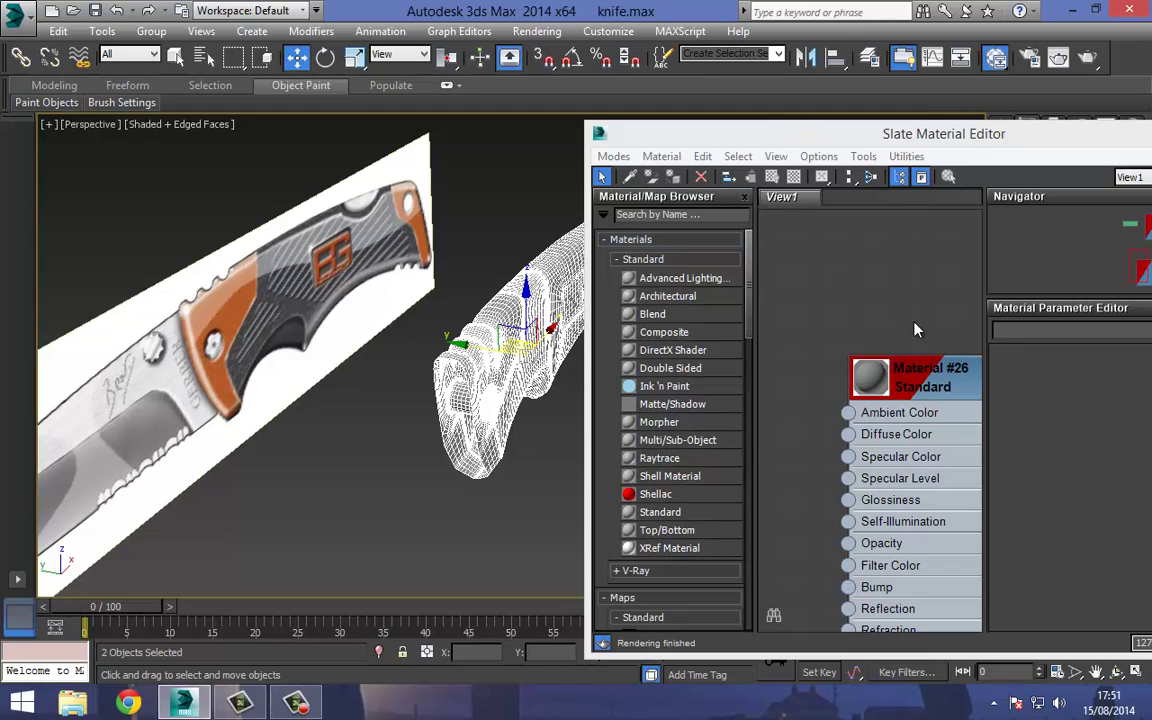
pyautogui.click(924, 366)
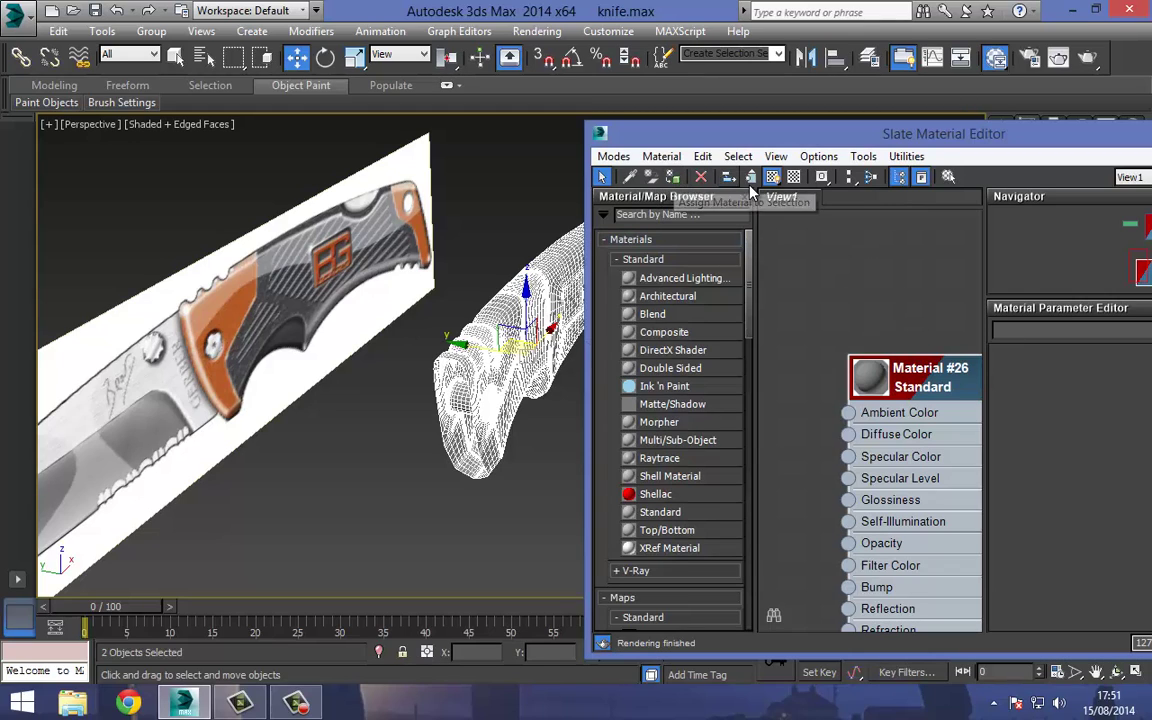
pyautogui.click(669, 179)
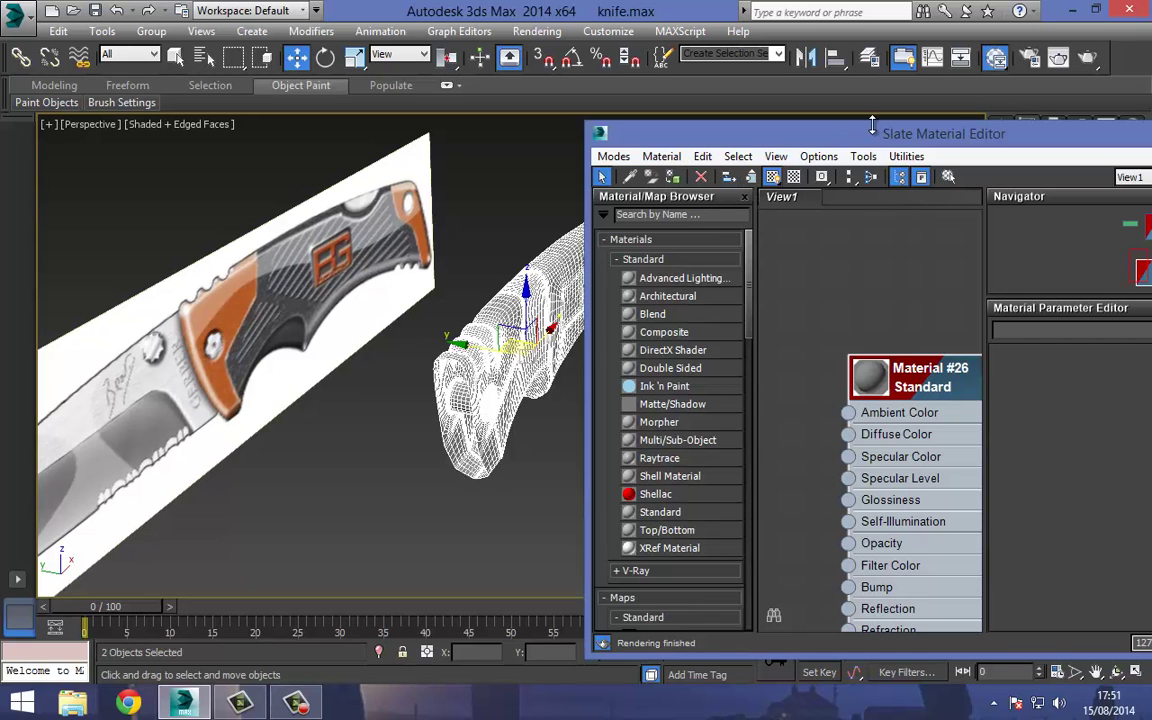
pyautogui.moveTo(780, 137); pyautogui.dragTo(513, 133)
pyautogui.click(1010, 130)
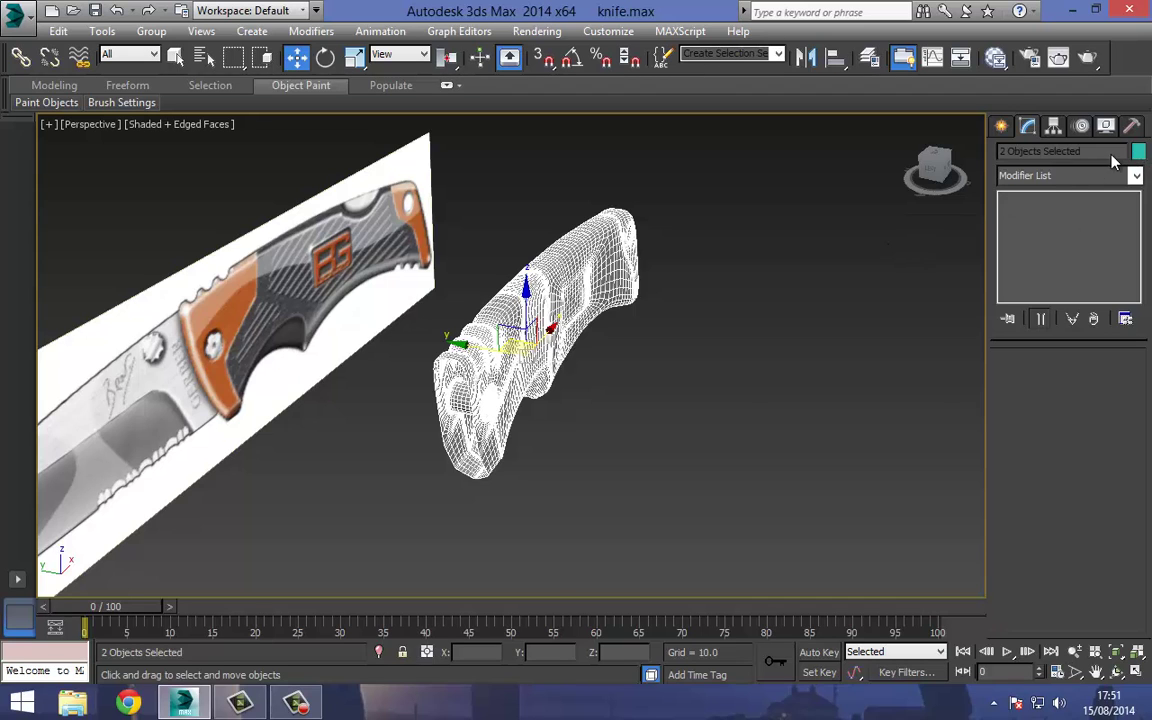
# Set the object colour of the handle and screw to black and clear the selection.
pyautogui.click(1137, 151)
pyautogui.click(894, 503)
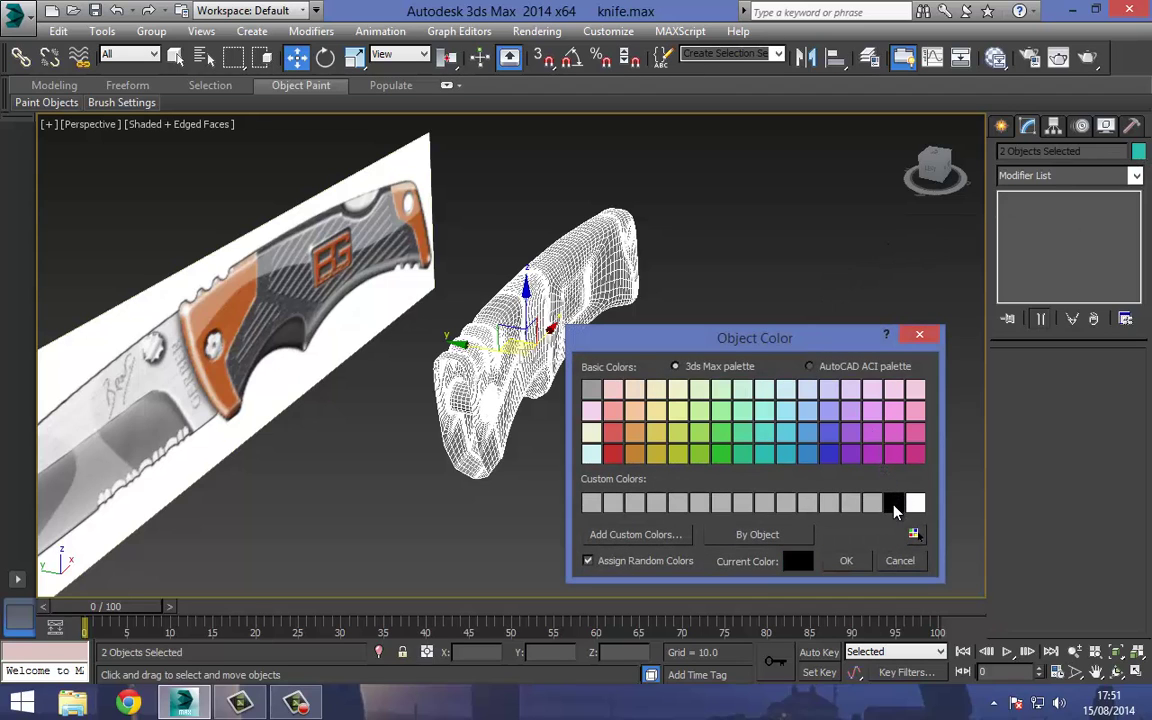
pyautogui.click(844, 566)
pyautogui.click(751, 461)
# Inspect both sides of the handle and the area around the screw and blade slot up close.
pyautogui.moveTo(504, 319); pyautogui.dragTo(483, 311, button='middle')
pyautogui.hotkey('ctrl', 'r')
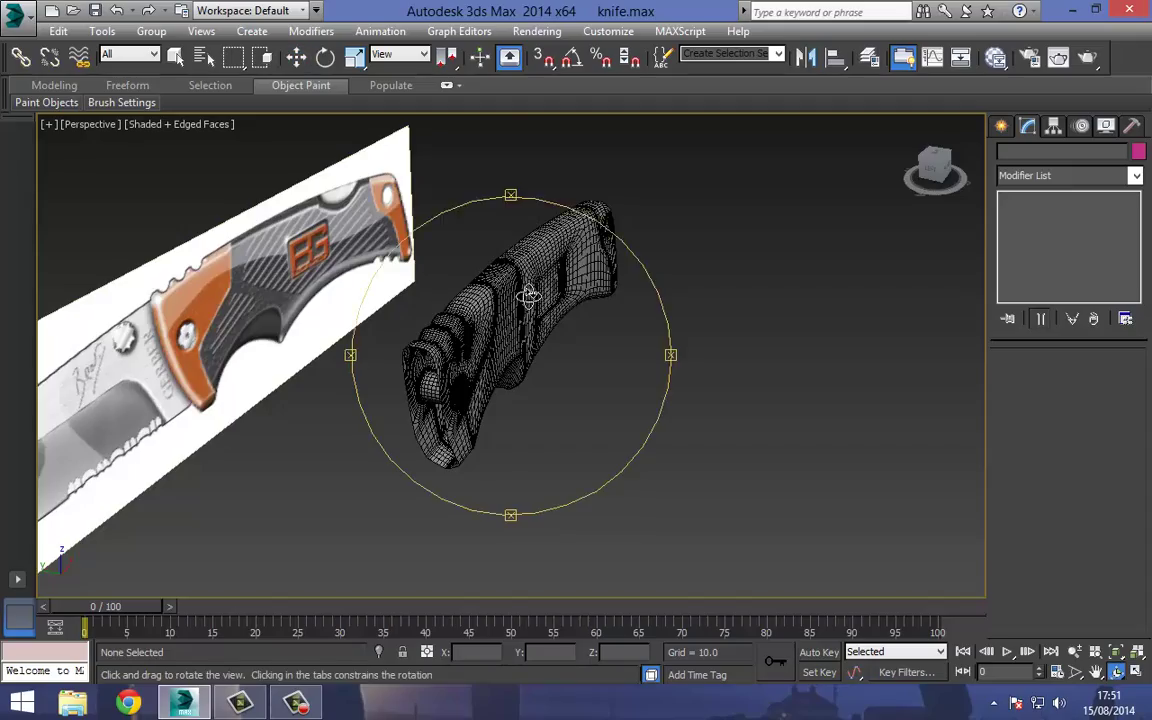
pyautogui.moveTo(528, 295); pyautogui.dragTo(624, 318)
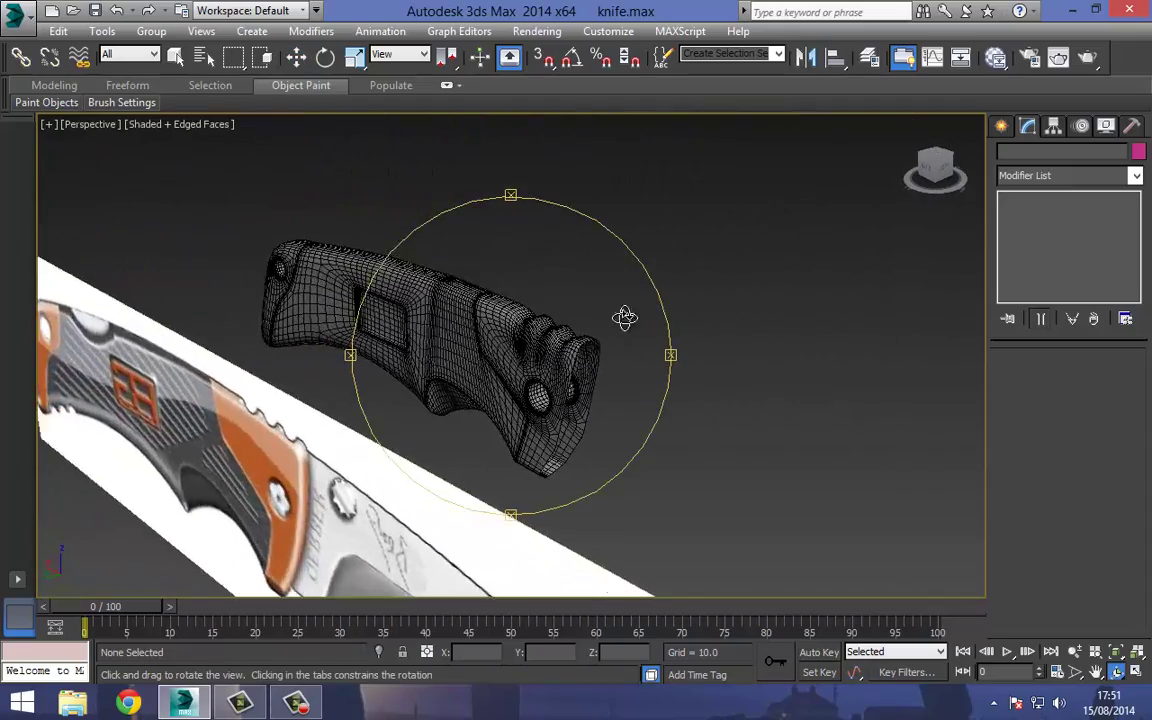
pyautogui.scroll(5, 624, 318)
pyautogui.moveTo(620, 316); pyautogui.dragTo(576, 236, button='middle')
pyautogui.moveTo(455, 321); pyautogui.dragTo(333, 120)
pyautogui.scroll(-5, 536, 348)
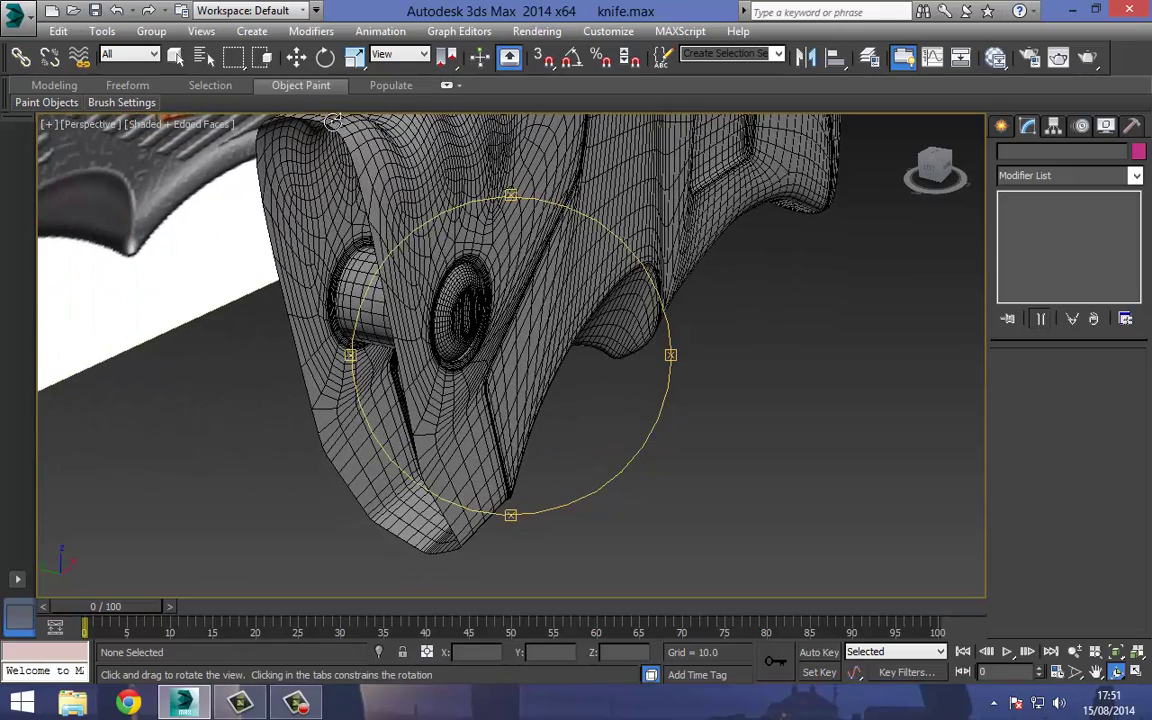
# Select the screw head and centre its pivot on the object.
pyautogui.click(296, 57)
pyautogui.click(455, 300)
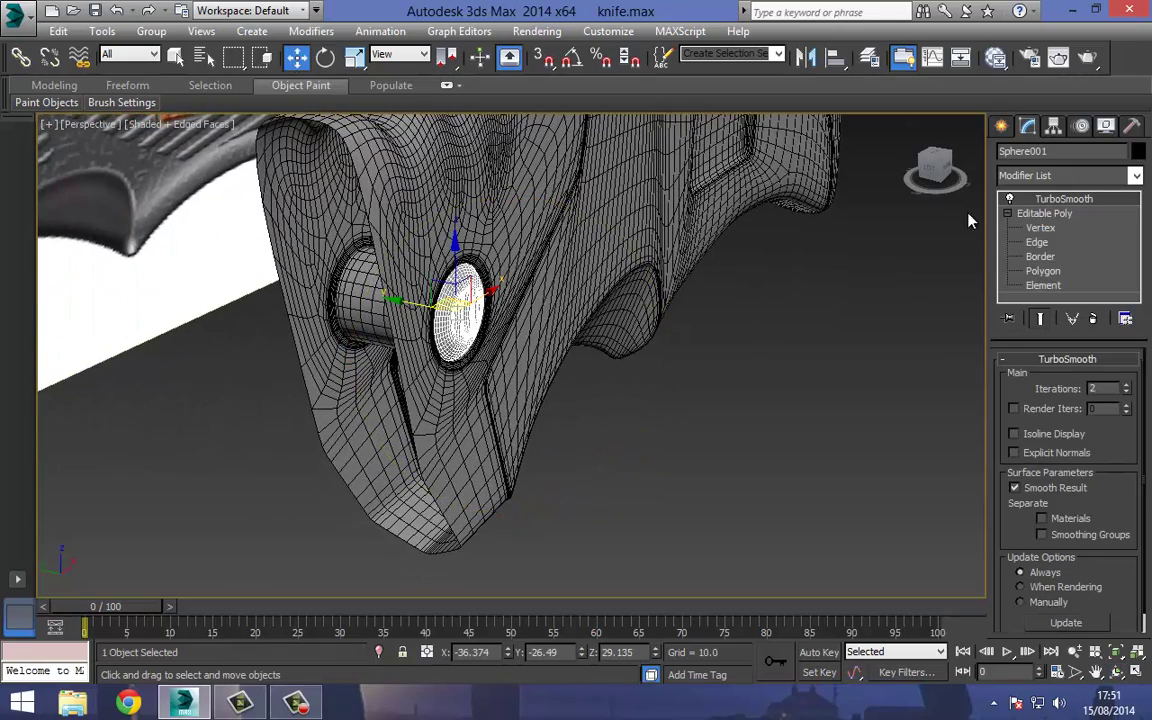
pyautogui.click(1053, 125)
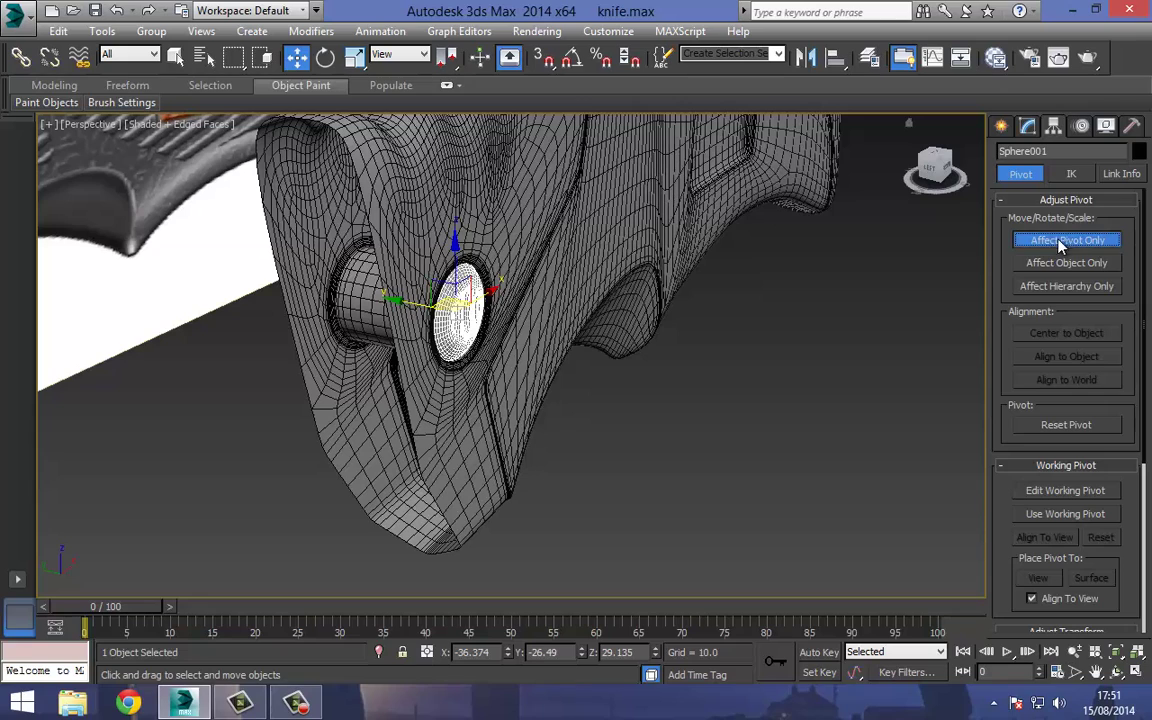
pyautogui.click(1030, 240)
pyautogui.click(1062, 332)
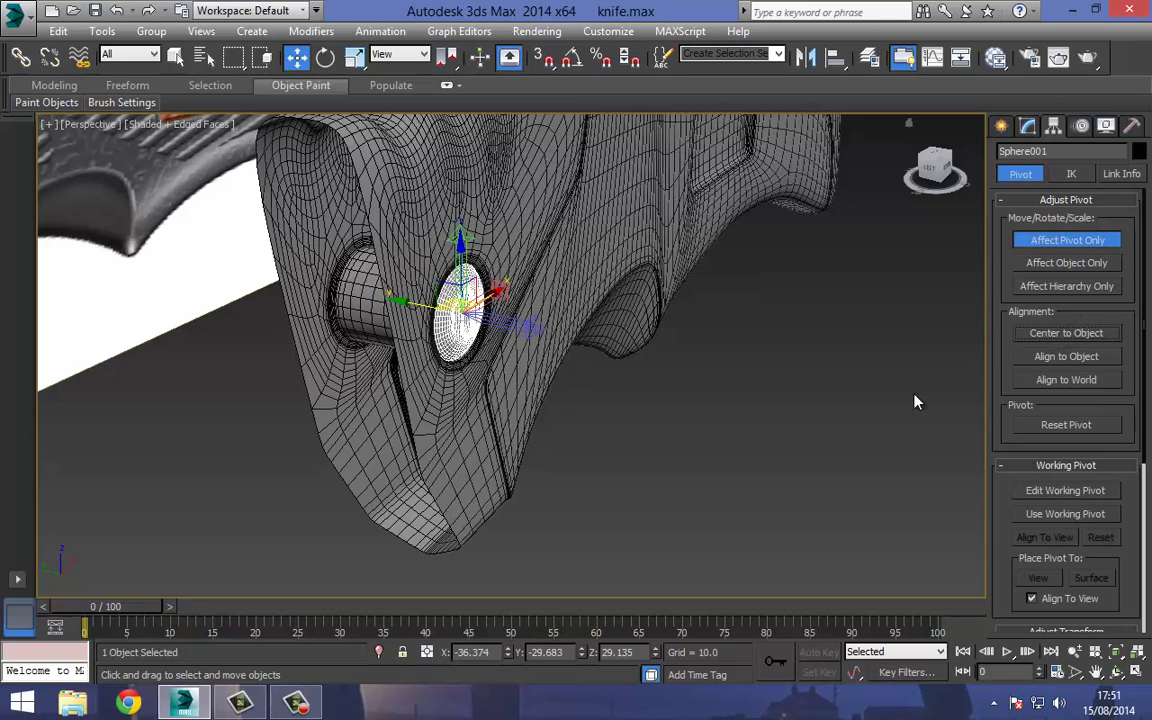
# Set the screw pivot's Y position to 0 and finish editing the pivot.
pyautogui.rightClick(582, 652)
pyautogui.moveTo(545, 395); pyautogui.dragTo(728, 391, button='middle')
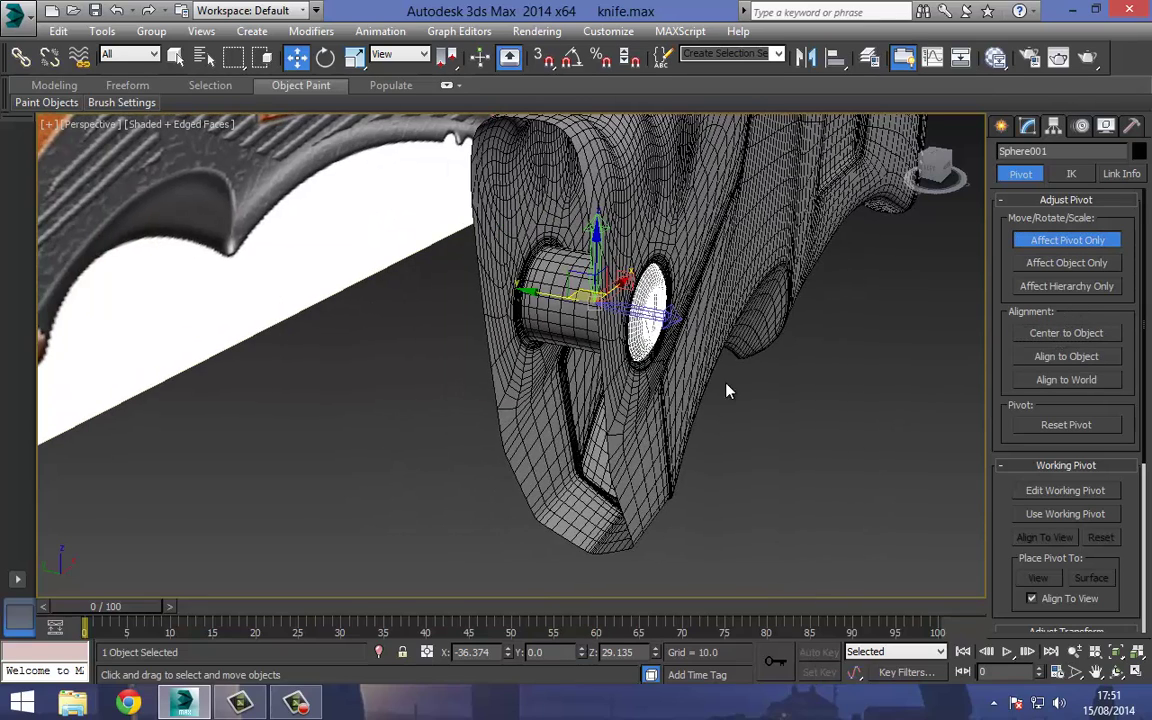
pyautogui.click(1067, 236)
# Add a Symmetry modifier to the screw head and mirror it along the Z axis.
pyautogui.click(1030, 127)
pyautogui.click(1042, 177)
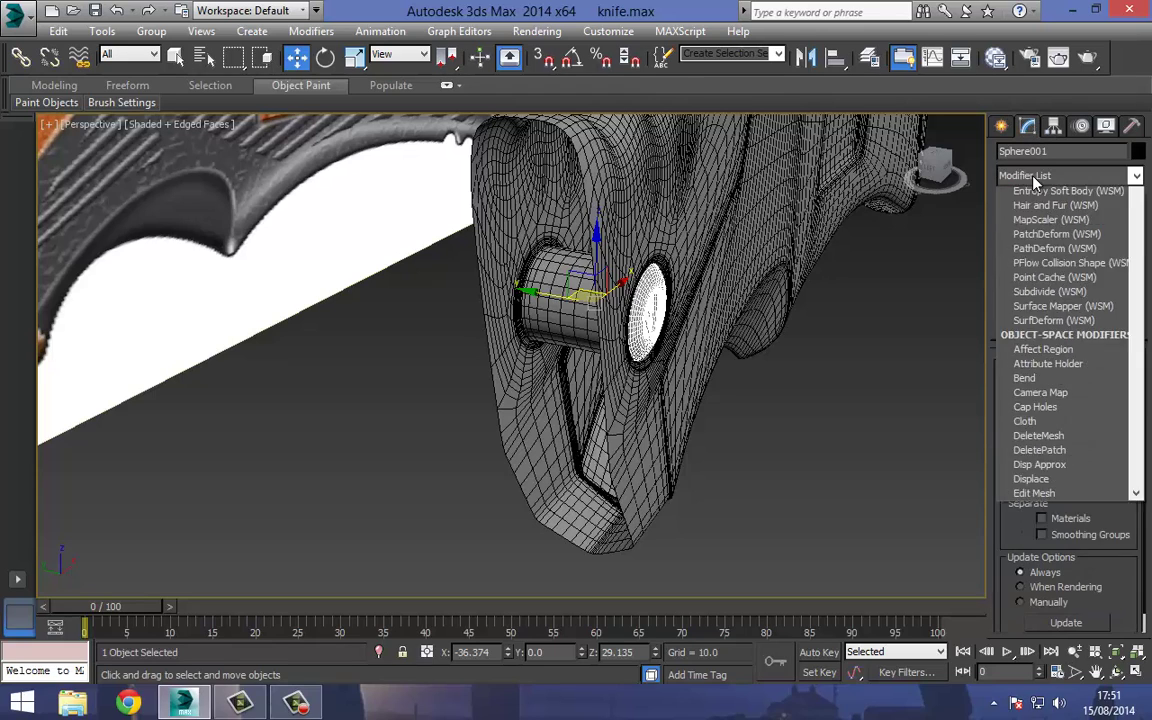
pyautogui.press('s')
pyautogui.press('s')
pyautogui.press('s')
pyautogui.press('s')
pyautogui.press('s')
pyautogui.press('s')
pyautogui.press('s')
pyautogui.press('s')
pyautogui.press('s')
pyautogui.press('s')
pyautogui.press('s')
pyautogui.press('s')
pyautogui.press('s')
pyautogui.press('s')
pyautogui.press('s')
pyautogui.press('s')
pyautogui.press('s')
pyautogui.press('s')
pyautogui.press('s')
pyautogui.press('s')
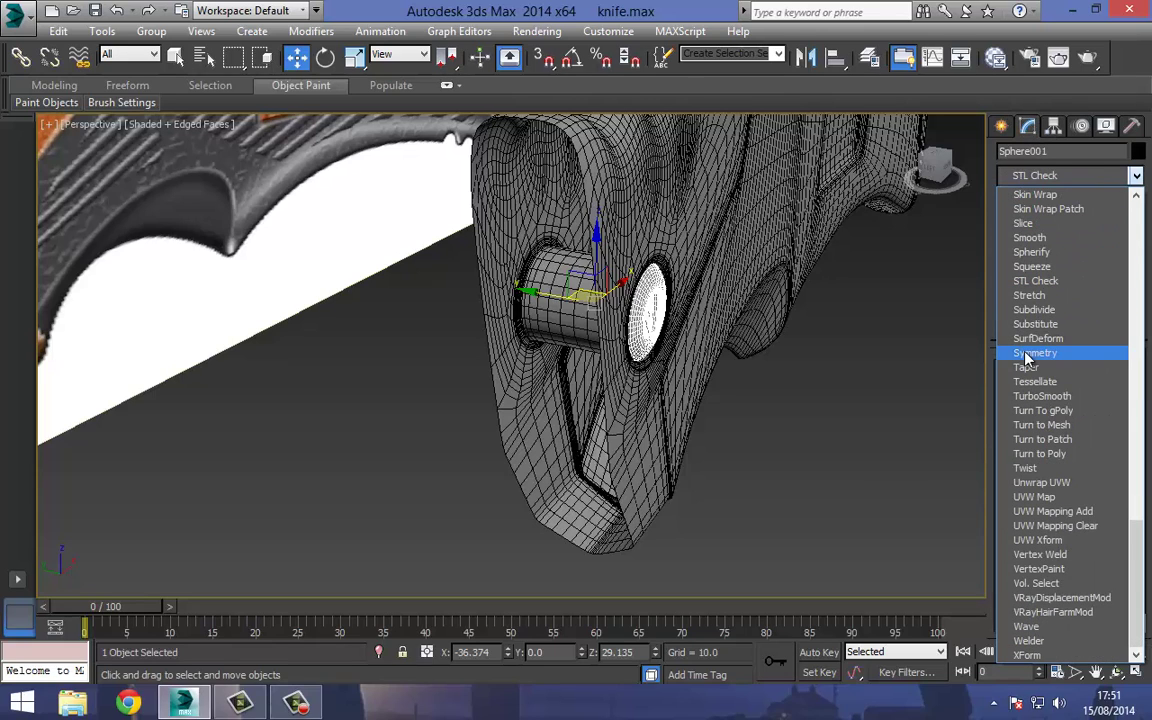
pyautogui.press('Return')
pyautogui.hotkey('ctrl', 'r')
pyautogui.moveTo(566, 265); pyautogui.dragTo(660, 256)
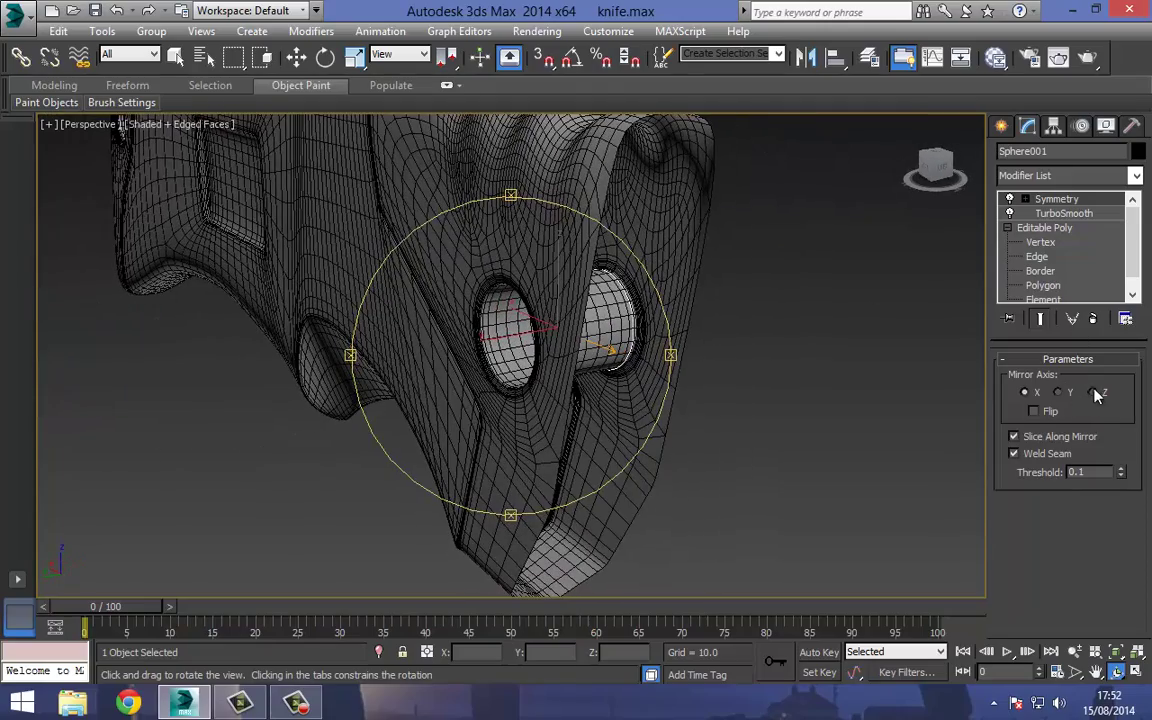
pyautogui.click(1097, 393)
# Inspect the mirrored screw heads on both sides of the handle and clear the selection.
pyautogui.scroll(5, 630, 325)
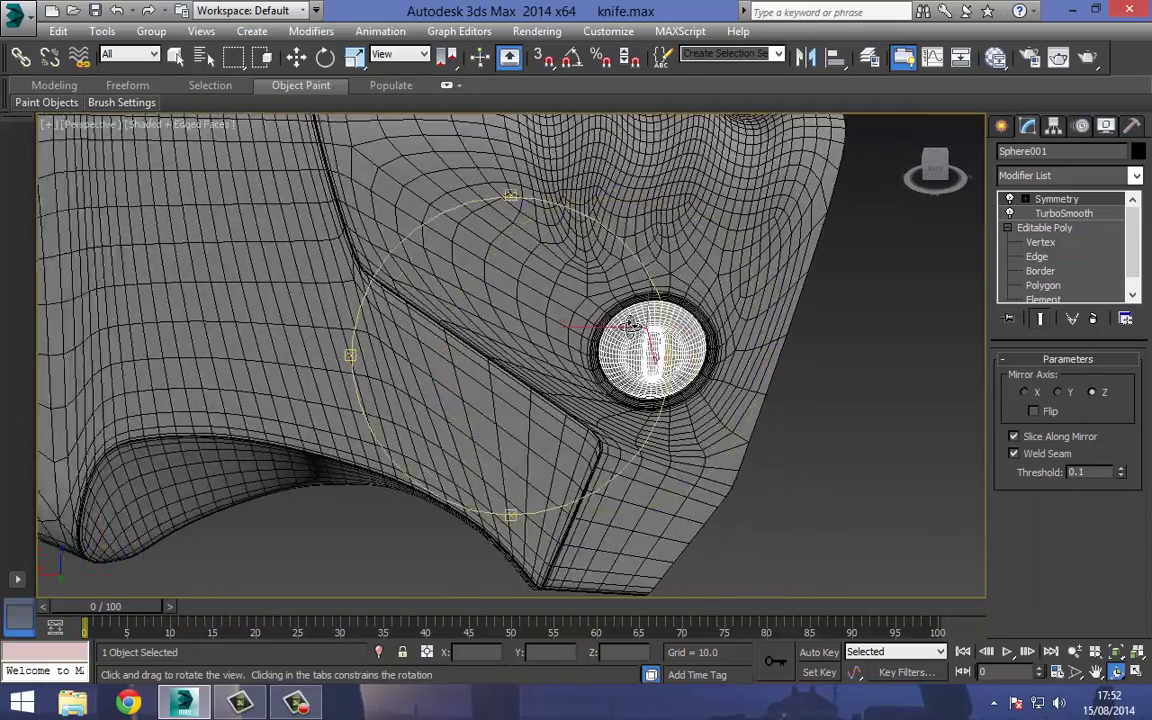
pyautogui.scroll(-3, 630, 325)
pyautogui.moveTo(630, 325); pyautogui.dragTo(677, 236)
pyautogui.moveTo(519, 329); pyautogui.dragTo(675, 380)
pyautogui.moveTo(375, 437); pyautogui.dragTo(606, 310)
pyautogui.scroll(5, 548, 297)
pyautogui.click(297, 58)
pyautogui.moveTo(484, 363); pyautogui.dragTo(483, 312, button='middle')
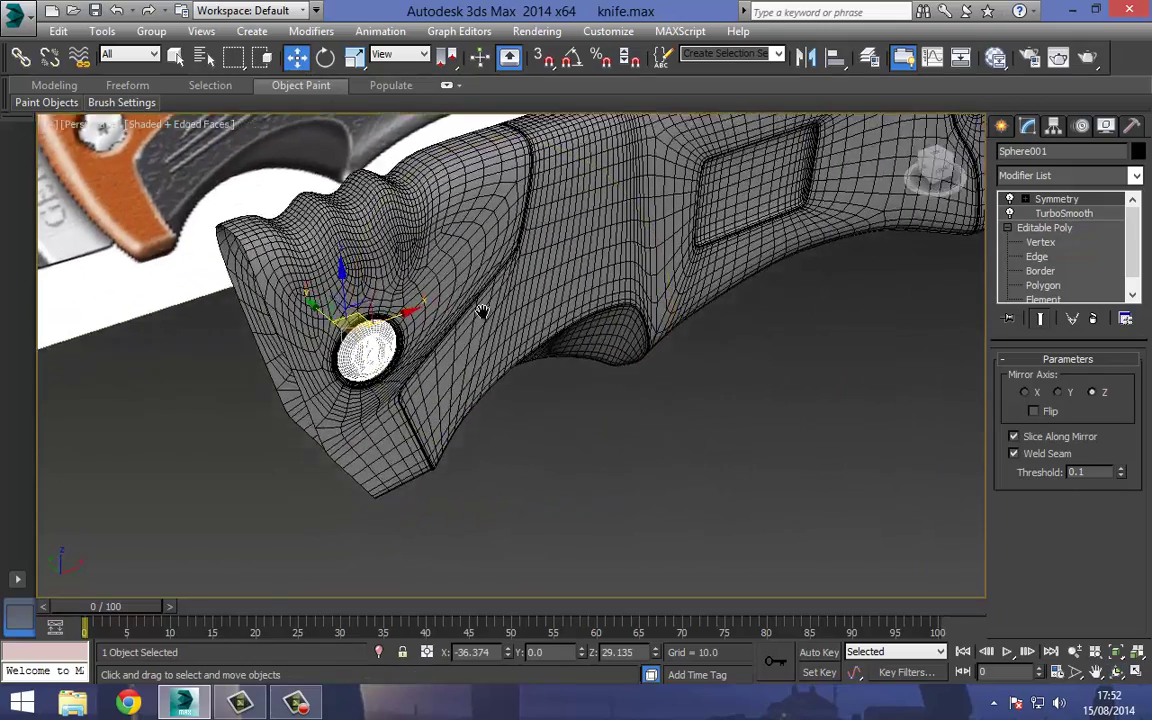
pyautogui.scroll(-2, 484, 312)
pyautogui.click(594, 360)
# Examine the grooves and the BG logo on the reference image and compare them with the handle model.
pyautogui.scroll(-5, 524, 361)
pyautogui.scroll(5, 452, 268)
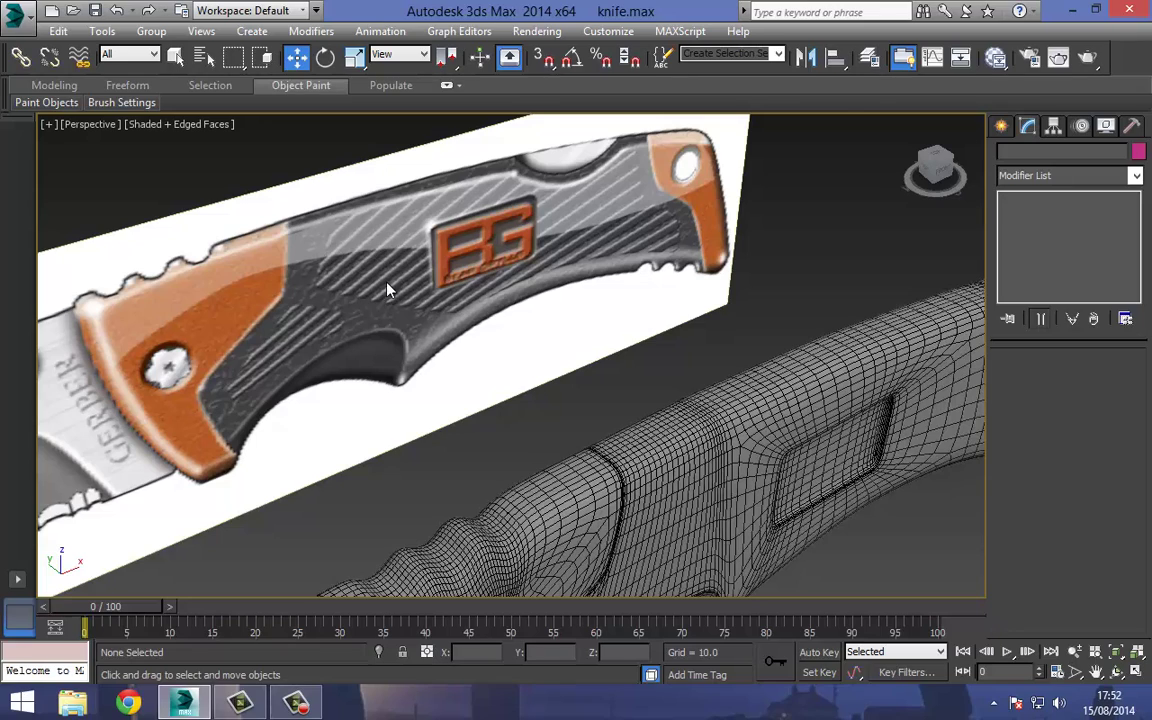
pyautogui.scroll(-2, 400, 325)
pyautogui.moveTo(545, 390); pyautogui.dragTo(420, 322, button='middle')
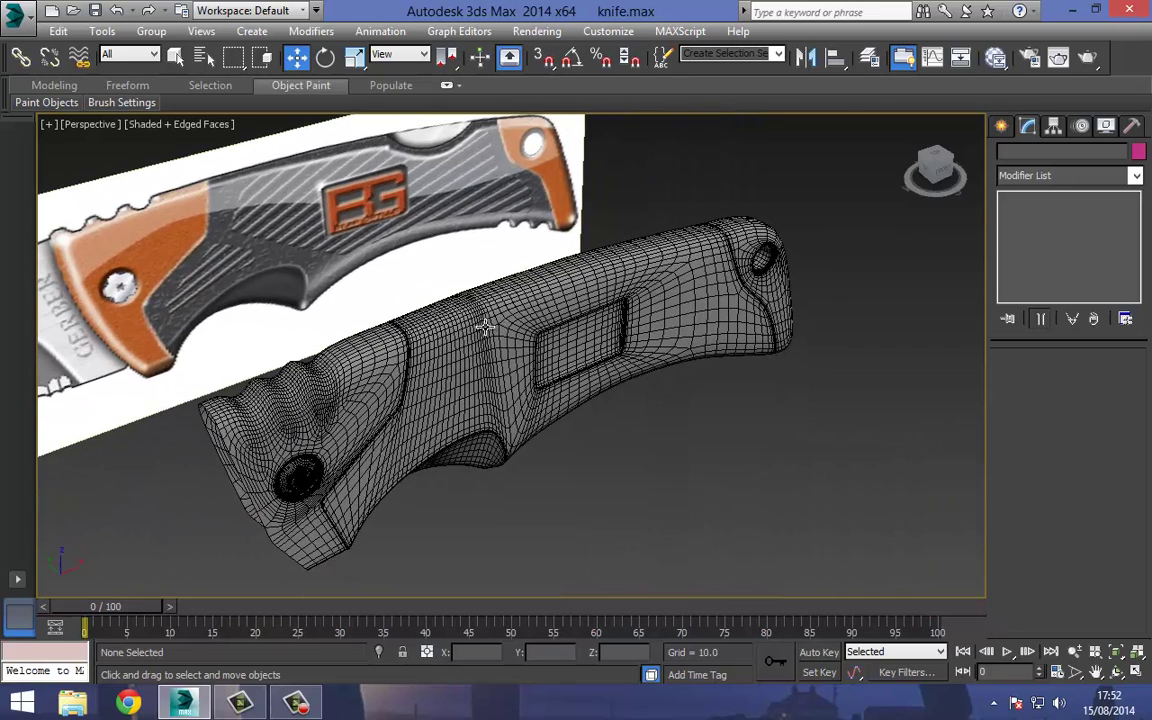
pyautogui.moveTo(561, 359); pyautogui.dragTo(560, 357)
pyautogui.rightClick(560, 357)
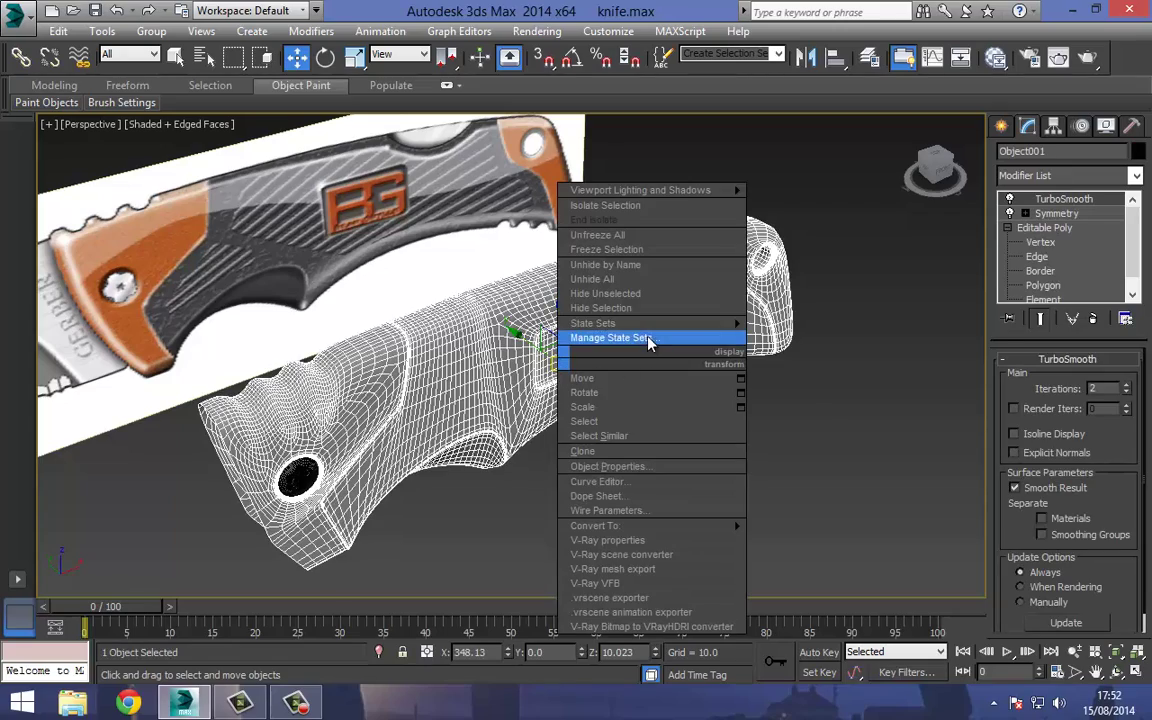
pyautogui.click(514, 443)
pyautogui.scroll(8, 410, 300)
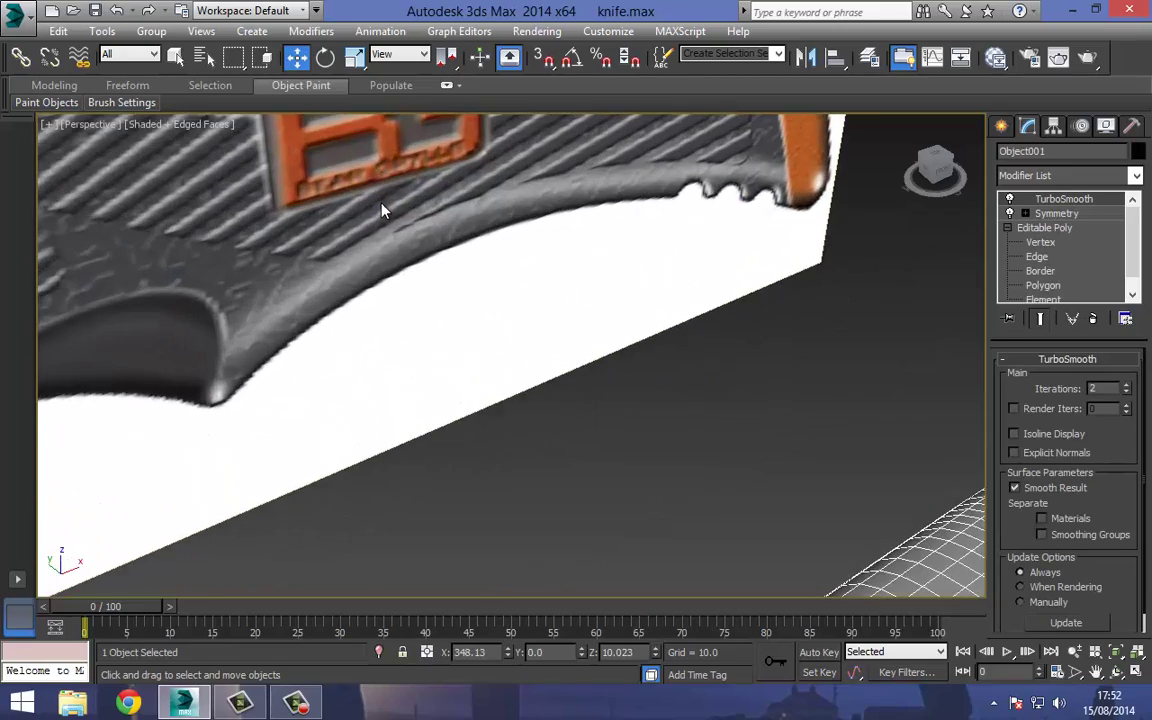
pyautogui.scroll(-3, 416, 411)
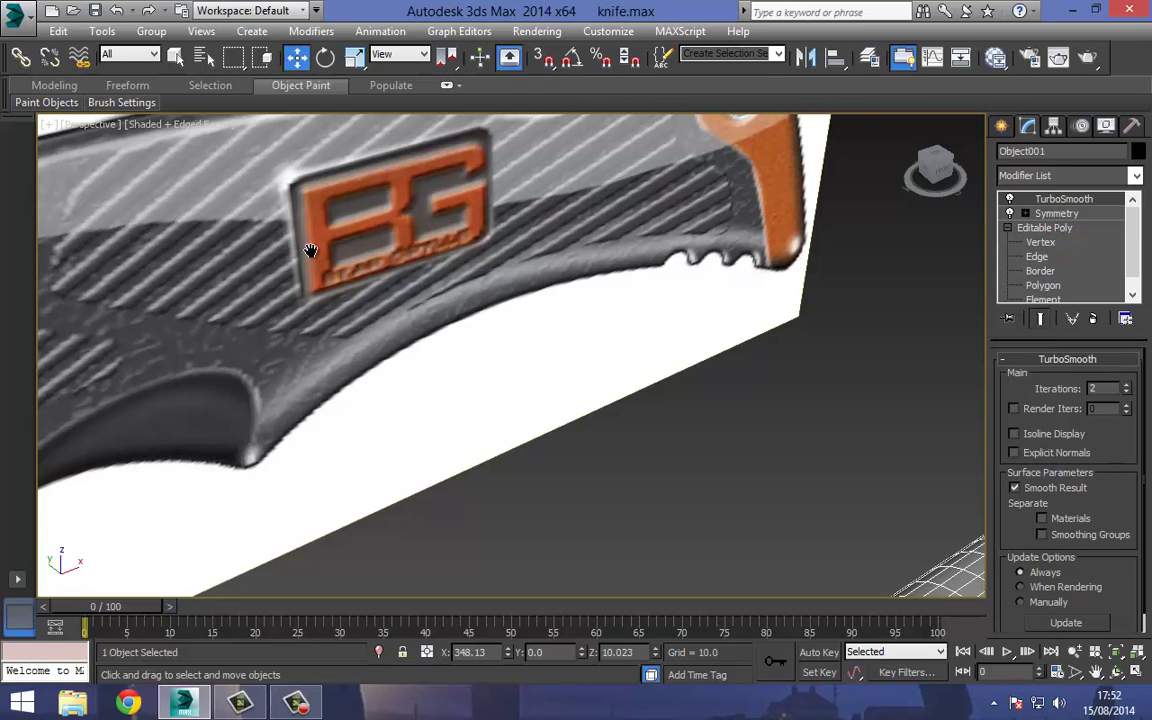
pyautogui.scroll(-2, 418, 317)
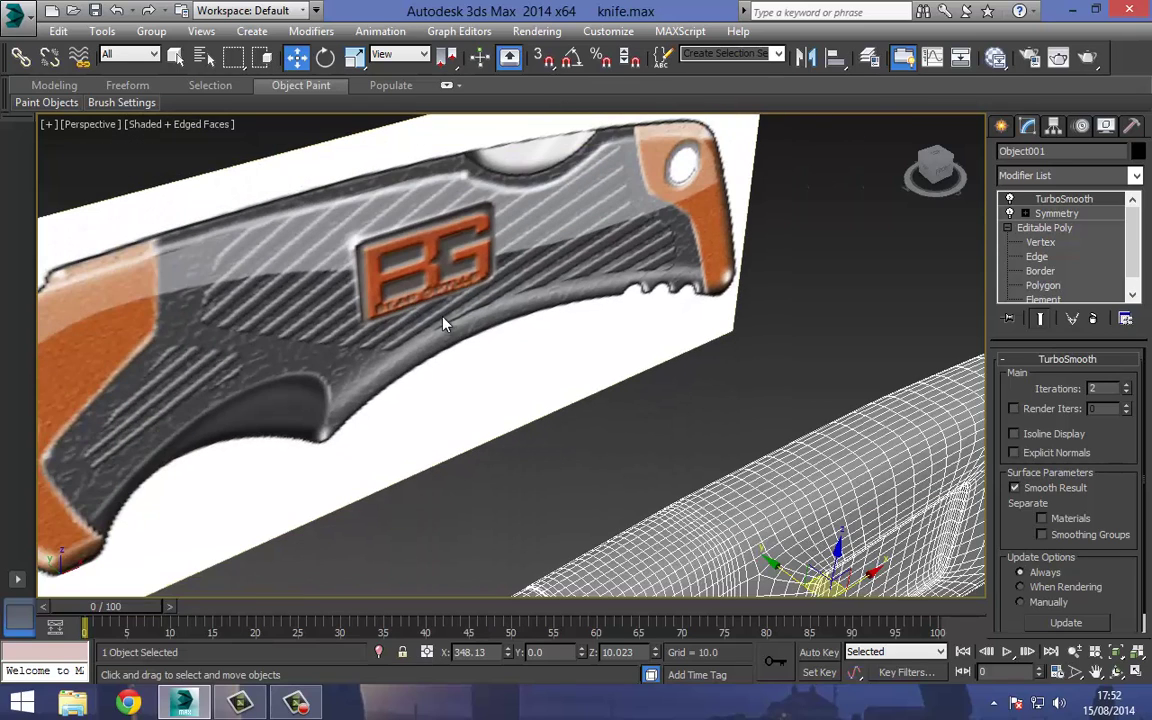
pyautogui.scroll(-4, 445, 323)
pyautogui.click(699, 509)
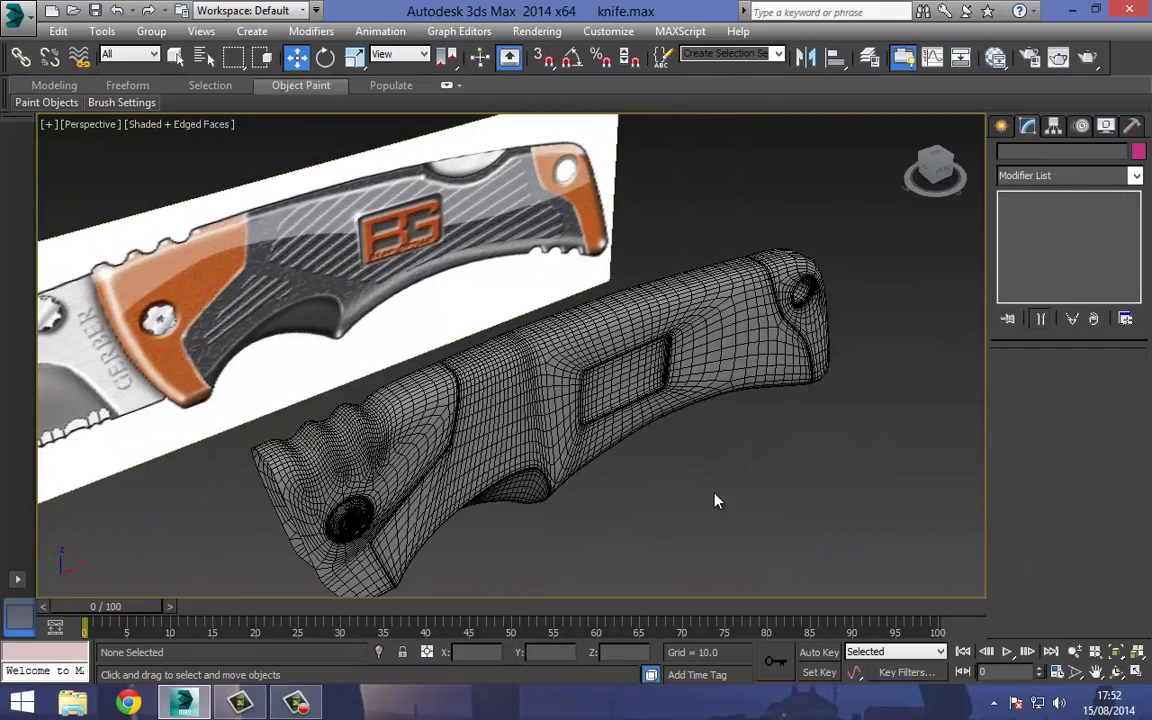
# Hide the handle and the screw and frame the reference image's BG logo in the front view.
pyautogui.moveTo(705, 499); pyautogui.dragTo(480, 397)
pyautogui.moveTo(365, 440); pyautogui.dragTo(362, 440)
pyautogui.rightClick(560, 406)
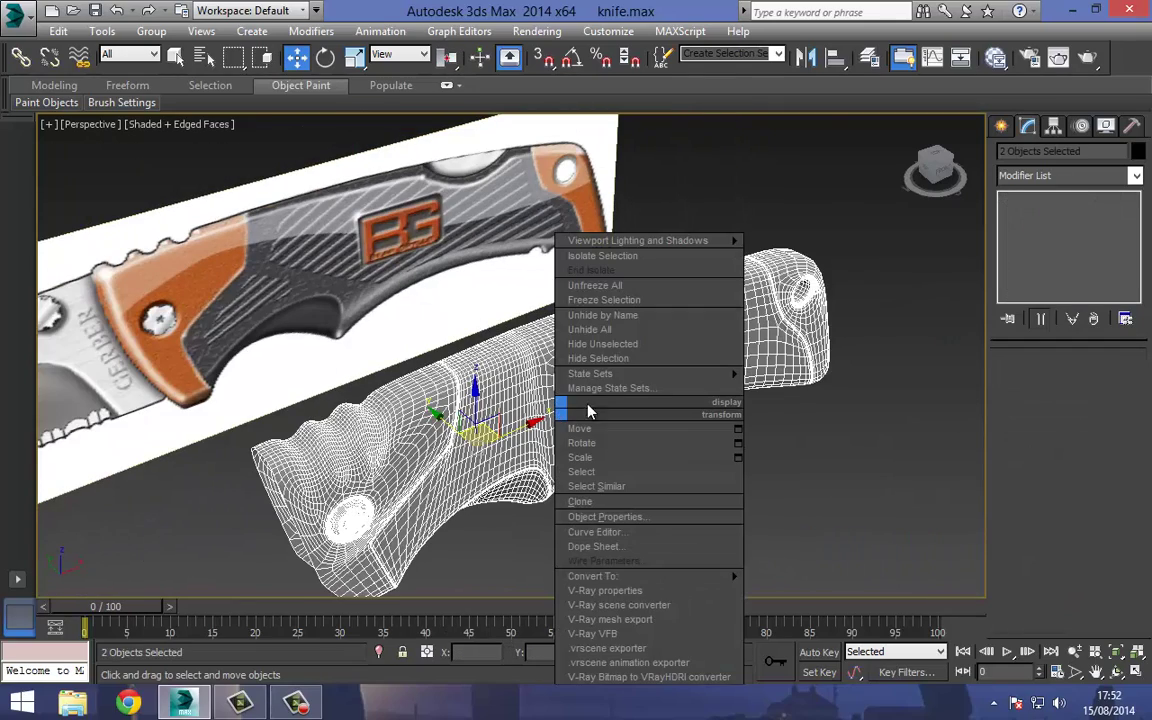
pyautogui.click(560, 360)
pyautogui.moveTo(492, 364); pyautogui.dragTo(521, 392, button='middle')
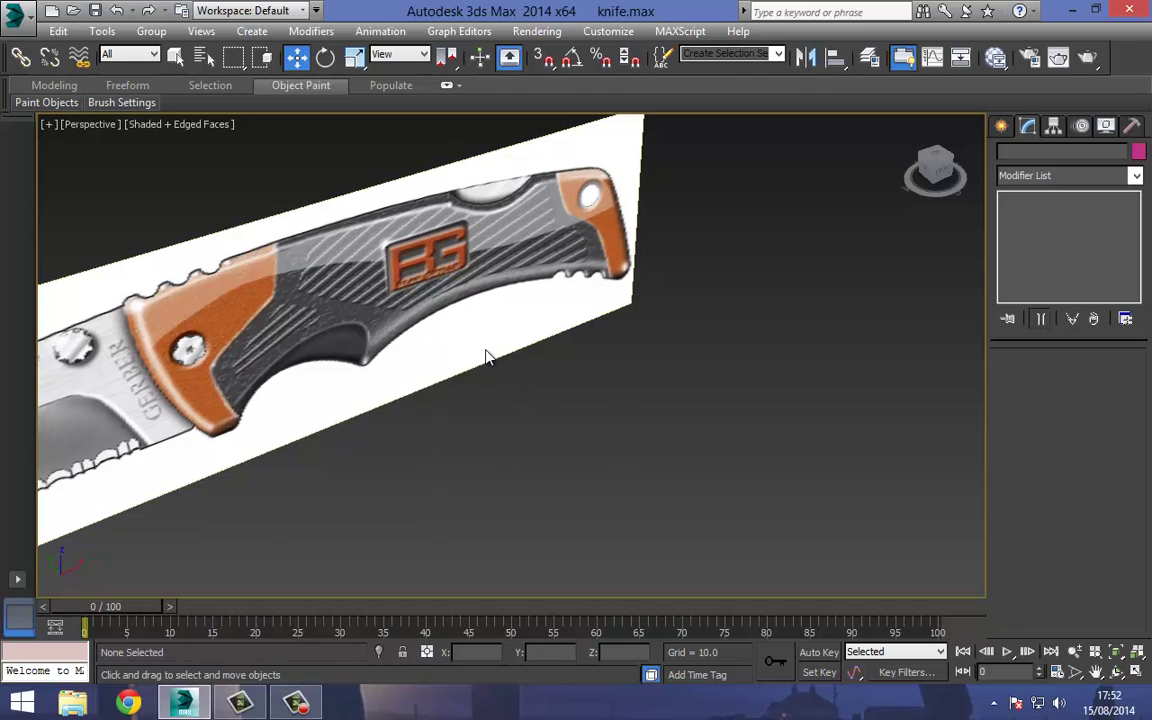
pyautogui.press('f')
pyautogui.moveTo(478, 331); pyautogui.dragTo(386, 172, button='middle')
pyautogui.scroll(-3, 558, 296)
pyautogui.moveTo(558, 296); pyautogui.dragTo(430, 330, button='middle')
pyautogui.scroll(3, 638, 332)
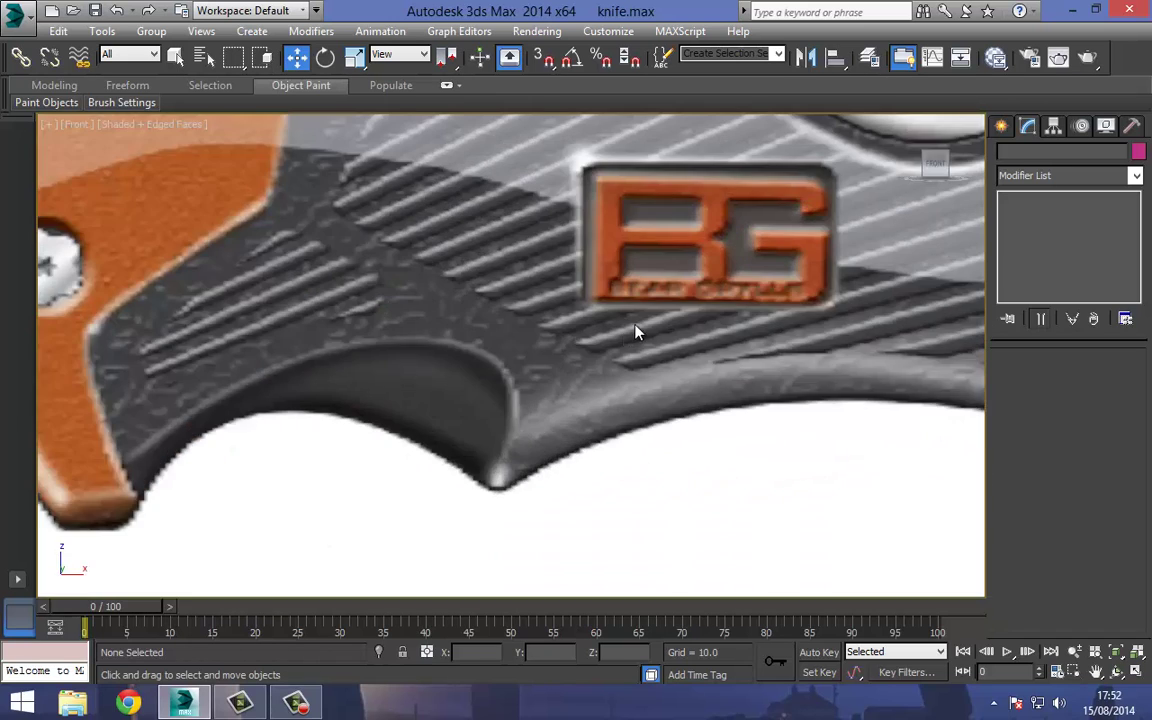
pyautogui.moveTo(638, 332); pyautogui.dragTo(540, 359, button='middle')
pyautogui.scroll(1, 540, 359)
pyautogui.scroll(2, 559, 369)
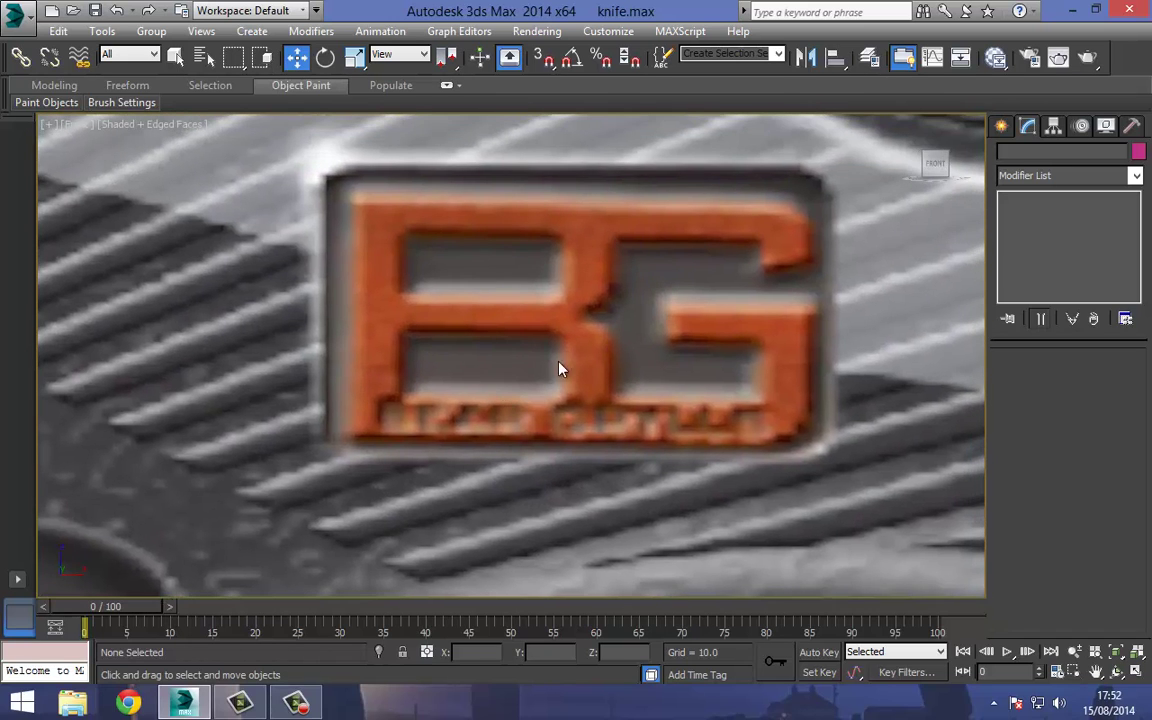
# Draw a narrow plane about 67 long and 9.4 wide over the vertical stem of the logo's B.
pyautogui.click(1003, 127)
pyautogui.click(1112, 317)
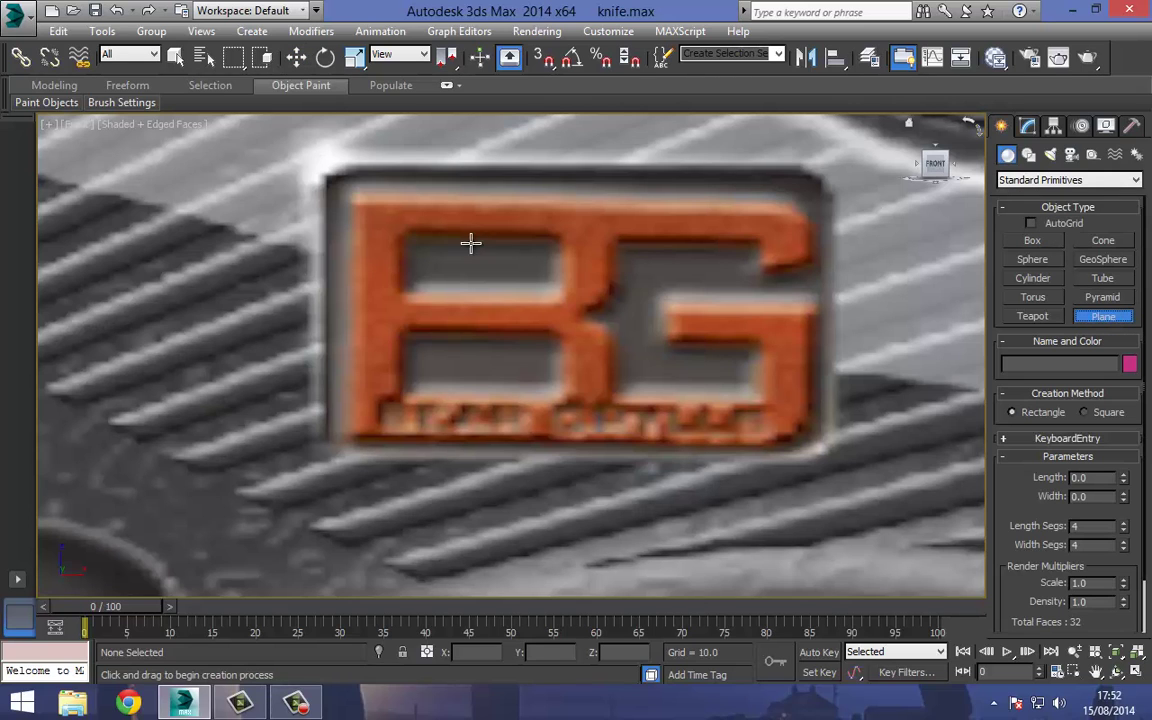
pyautogui.moveTo(363, 206); pyautogui.dragTo(386, 368)
pyautogui.rightClick(382, 385)
pyautogui.moveTo(381, 387); pyautogui.dragTo(384, 328, button='middle')
pyautogui.scroll(3, 411, 367)
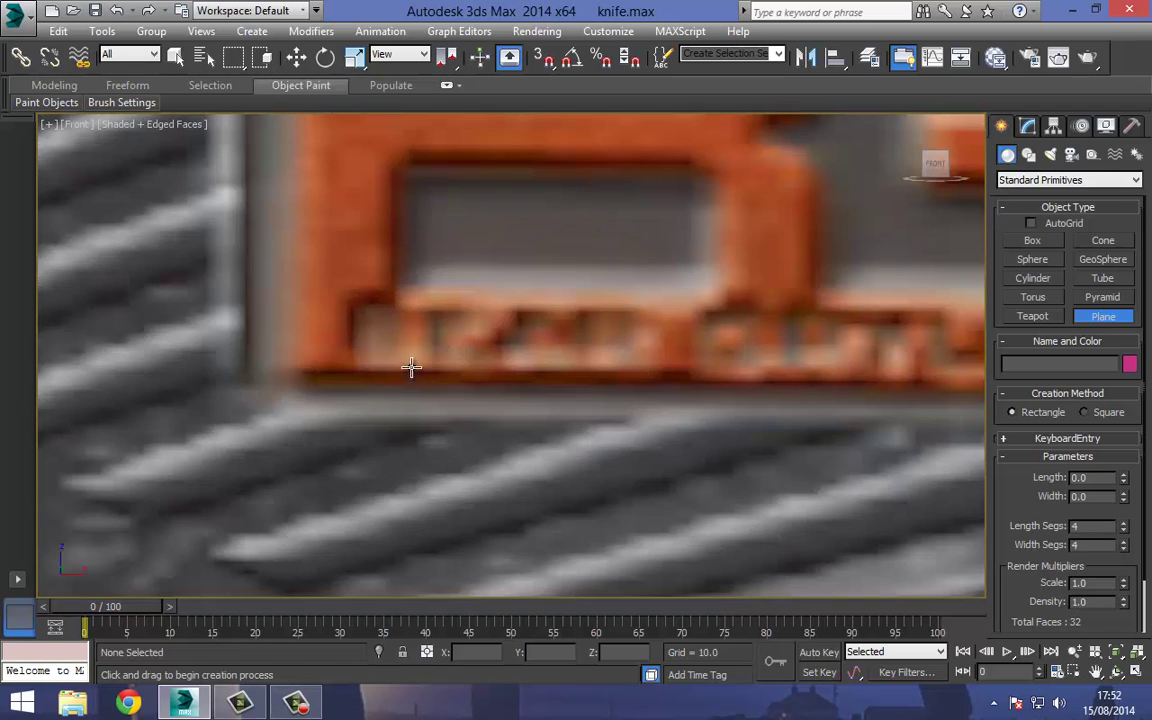
pyautogui.moveTo(670, 344); pyautogui.dragTo(476, 342, button='middle')
pyautogui.scroll(-3, 332, 319)
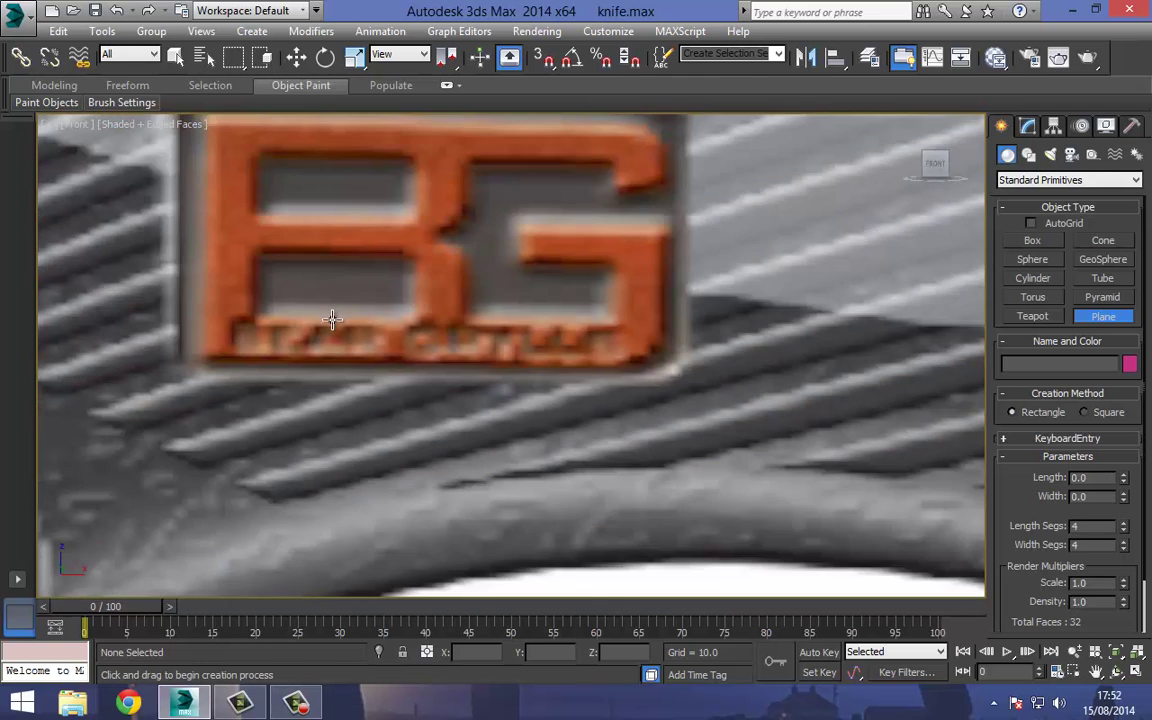
pyautogui.moveTo(332, 319); pyautogui.dragTo(497, 363, button='middle')
pyautogui.moveTo(383, 233); pyautogui.dragTo(384, 262, button='middle')
pyautogui.moveTo(390, 245); pyautogui.dragTo(421, 469)
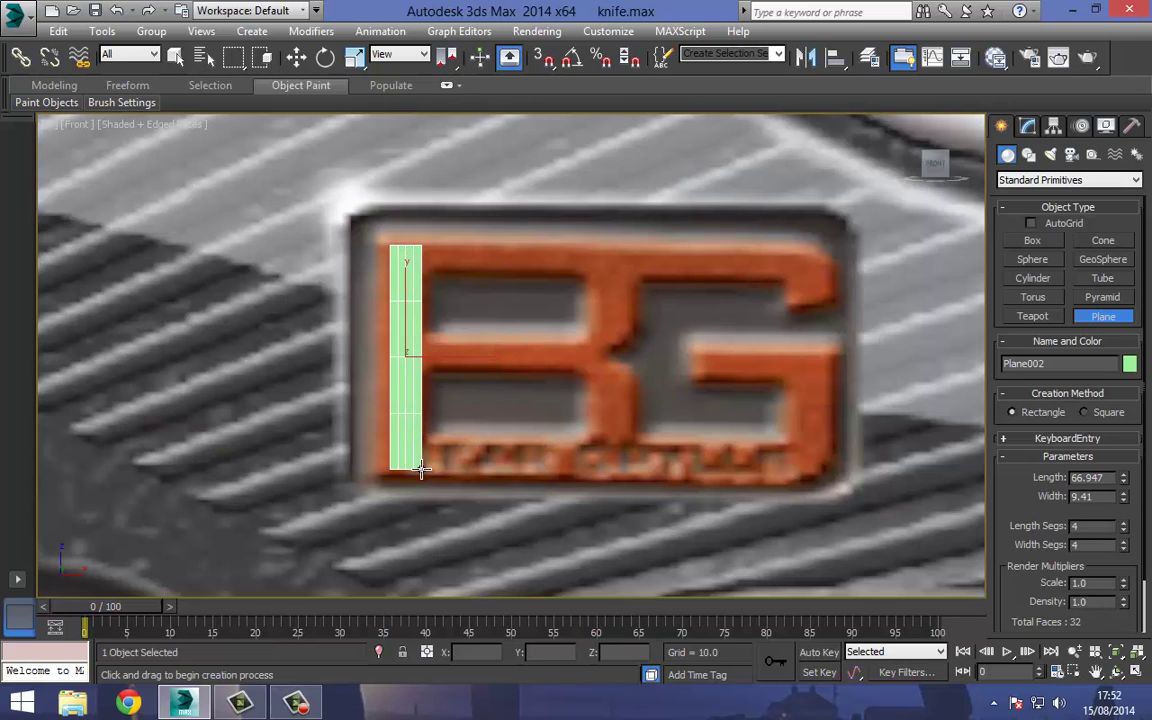
# Set the plane's length and width segments to 1 and convert it to an Editable Poly.
pyautogui.click(1028, 125)
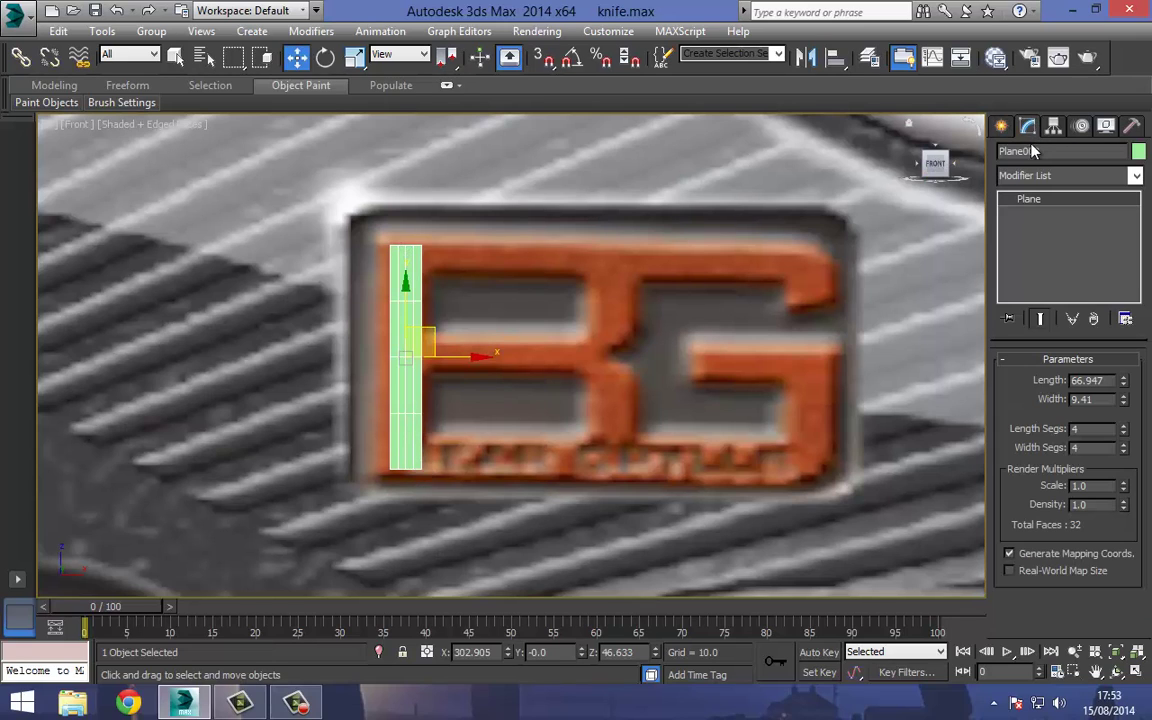
pyautogui.rightClick(1124, 429)
pyautogui.rightClick(1132, 446)
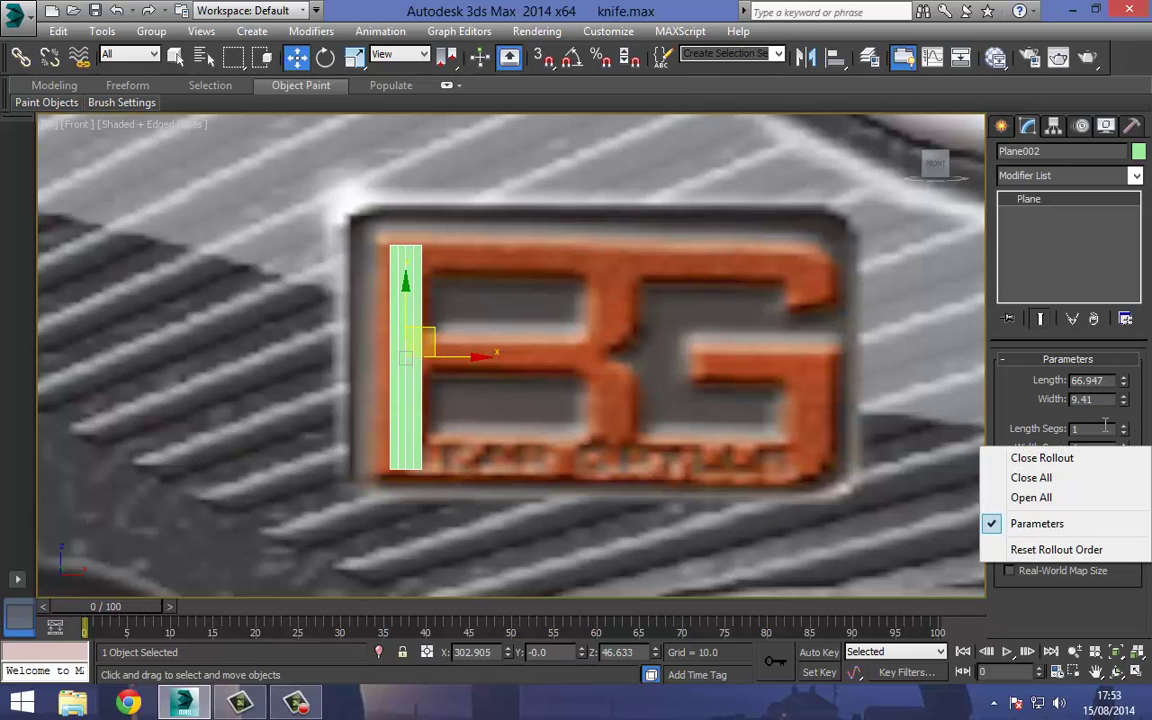
pyautogui.click(1105, 426)
pyautogui.rightClick(1123, 450)
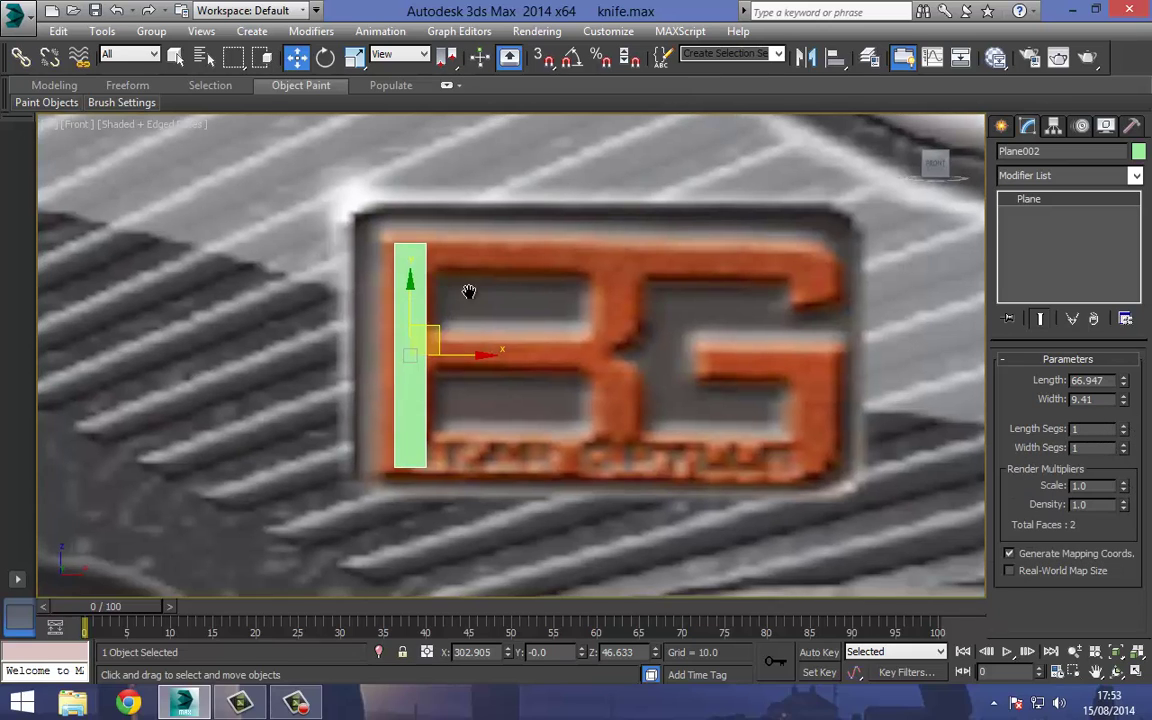
pyautogui.scroll(3, 460, 286)
pyautogui.rightClick(456, 286)
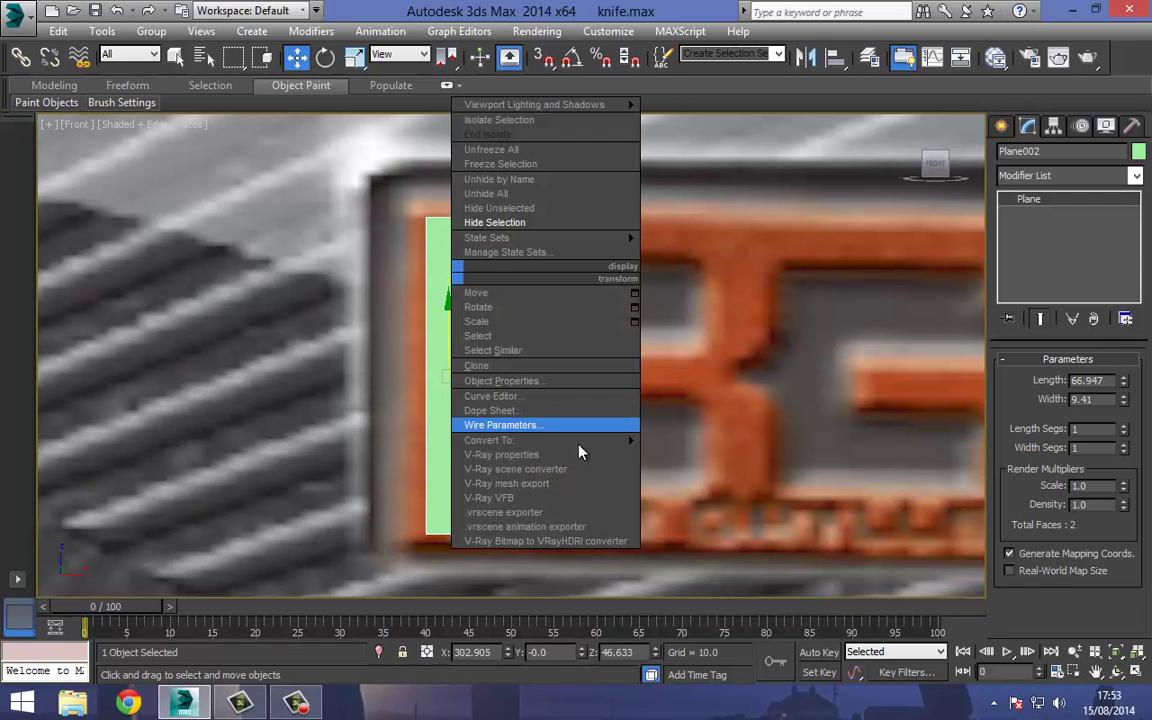
pyautogui.moveTo(625, 440)
pyautogui.click(705, 453)
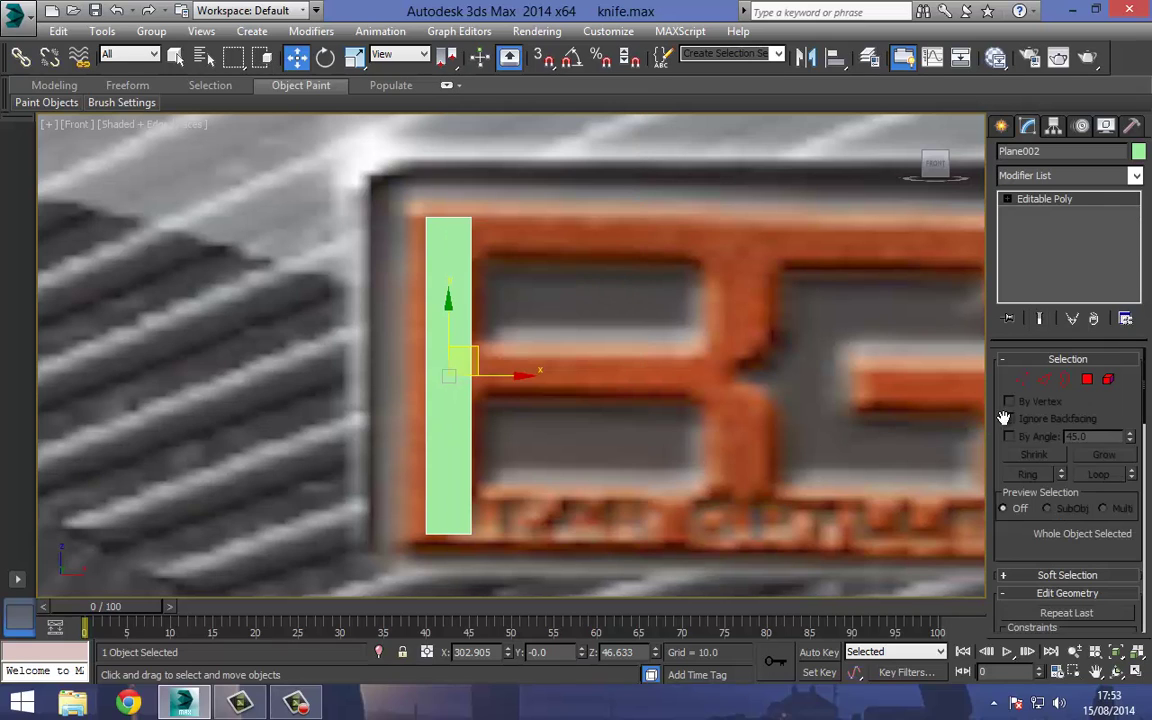
# Connect the plane's long edges twice, placing the cross edges at the upper and lower borders of the B's middle bar.
pyautogui.press('2')
pyautogui.moveTo(545, 299); pyautogui.dragTo(448, 281)
pyautogui.rightClick(449, 292)
pyautogui.click(431, 353)
pyautogui.moveTo(340, 390); pyautogui.dragTo(339, 390)
pyautogui.rightClick(478, 380)
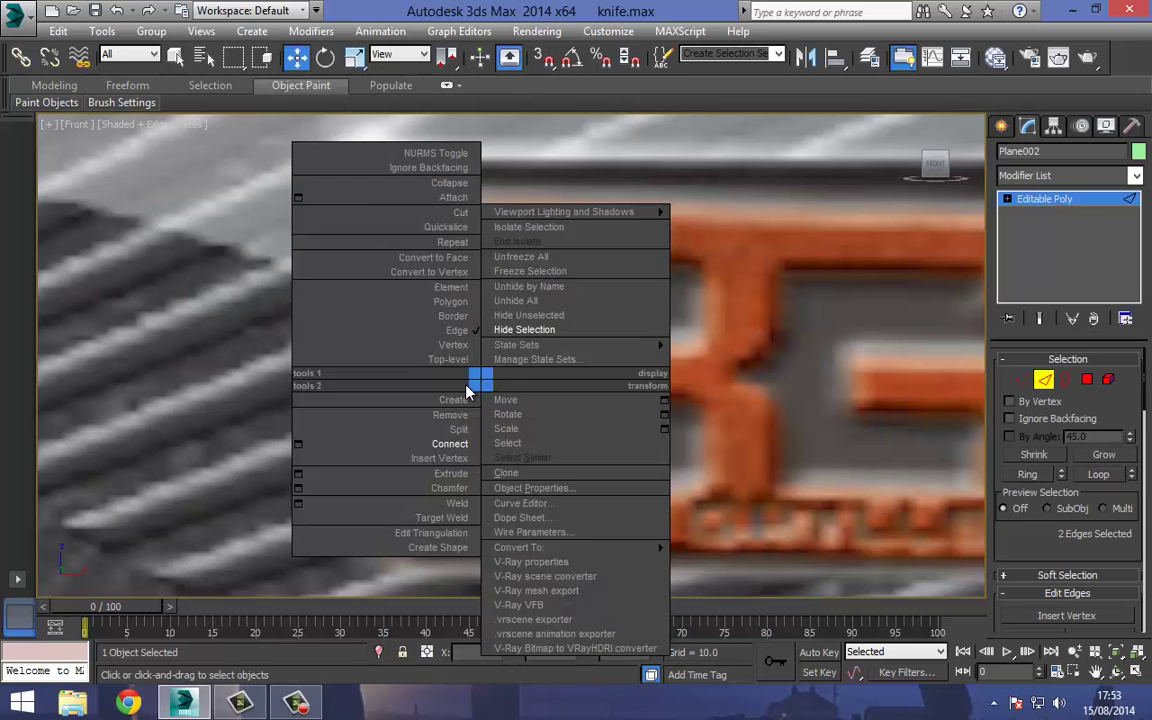
pyautogui.click(440, 447)
pyautogui.moveTo(449, 391); pyautogui.dragTo(448, 346)
# Connect the long edges below and above the middle bar, placing cross edges at the inner borders of the B's bottom and top bars.
pyautogui.moveTo(438, 438); pyautogui.dragTo(443, 343, button='middle')
pyautogui.moveTo(391, 365); pyautogui.dragTo(473, 358)
pyautogui.rightClick(475, 353)
pyautogui.click(451, 415)
pyautogui.moveTo(424, 268); pyautogui.dragTo(424, 366, button='middle')
pyautogui.moveTo(508, 288); pyautogui.dragTo(510, 288)
pyautogui.rightClick(456, 267)
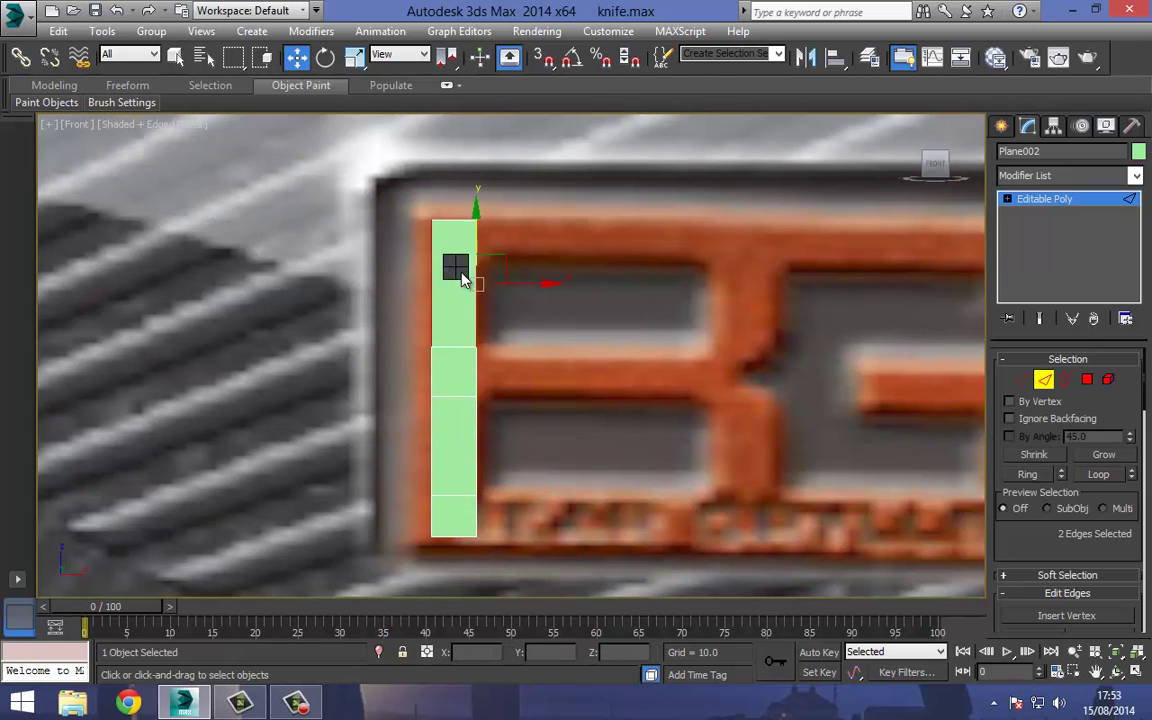
pyautogui.click(446, 331)
pyautogui.moveTo(457, 248); pyautogui.dragTo(461, 210)
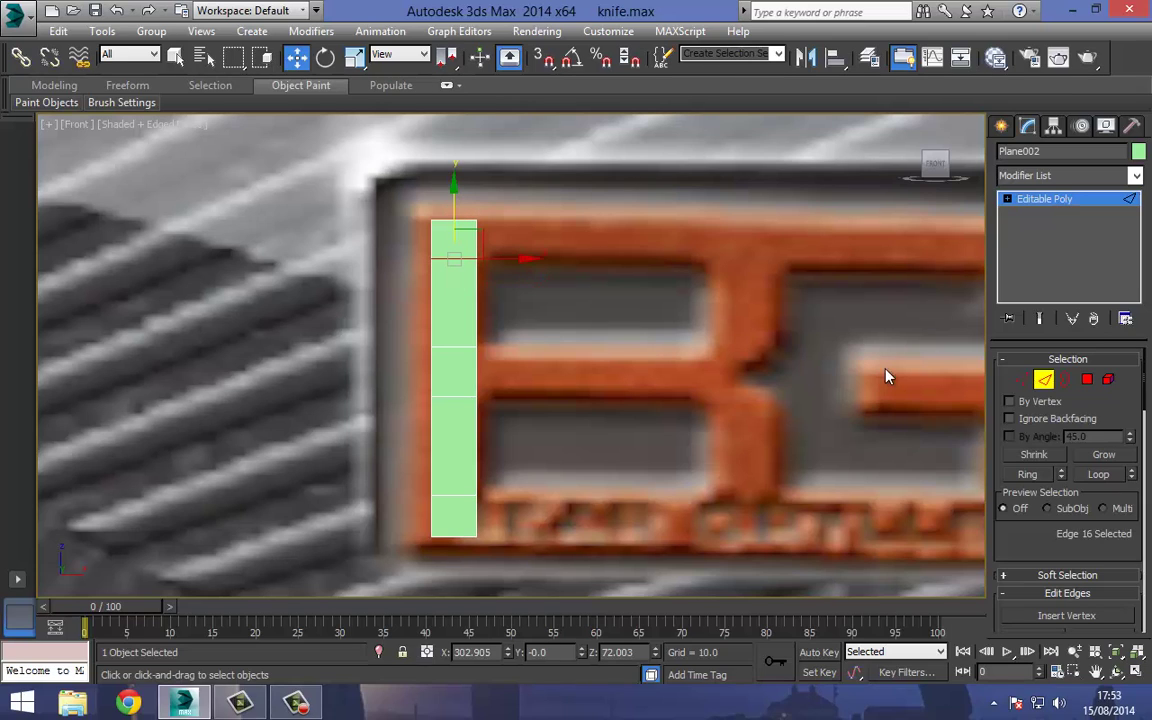
# Extend the stem's three side edges at the top, middle and bottom bars across the B, adding a short extra segment at their ends.
pyautogui.click(476, 240)
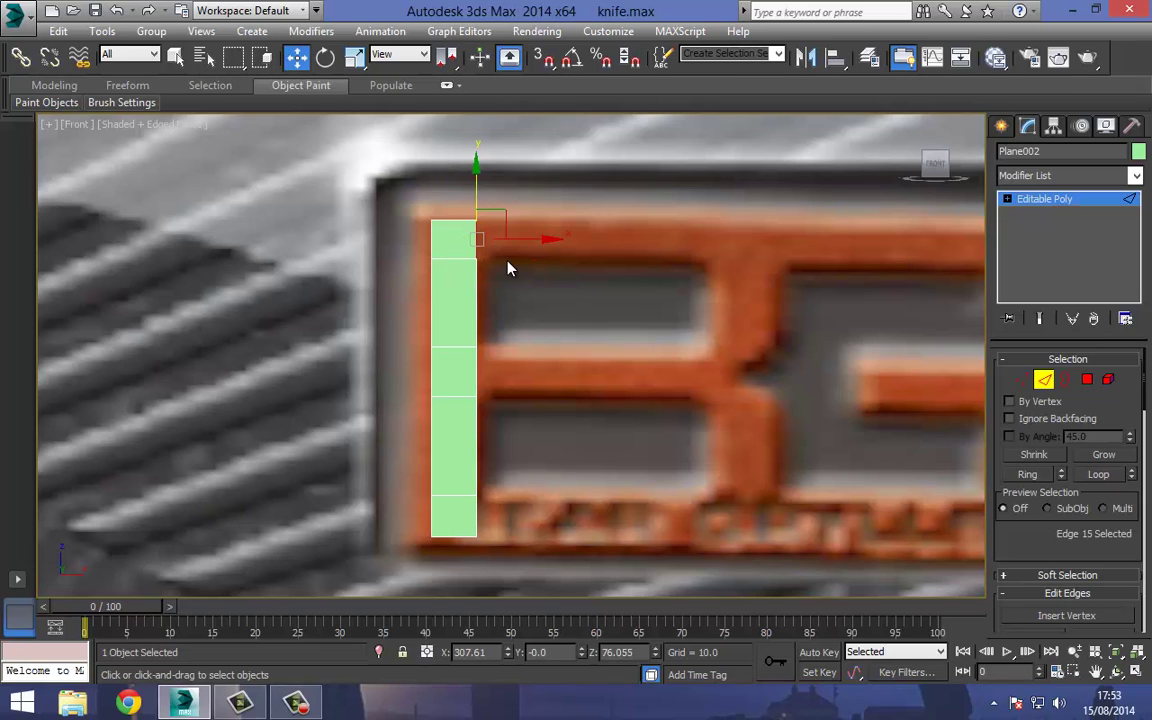
pyautogui.moveTo(508, 385); pyautogui.dragTo(507, 313, button='middle')
pyautogui.keyDown('ctrl'); pyautogui.click(475, 303); pyautogui.keyUp('ctrl')
pyautogui.moveTo(522, 398); pyautogui.dragTo(521, 331, button='middle')
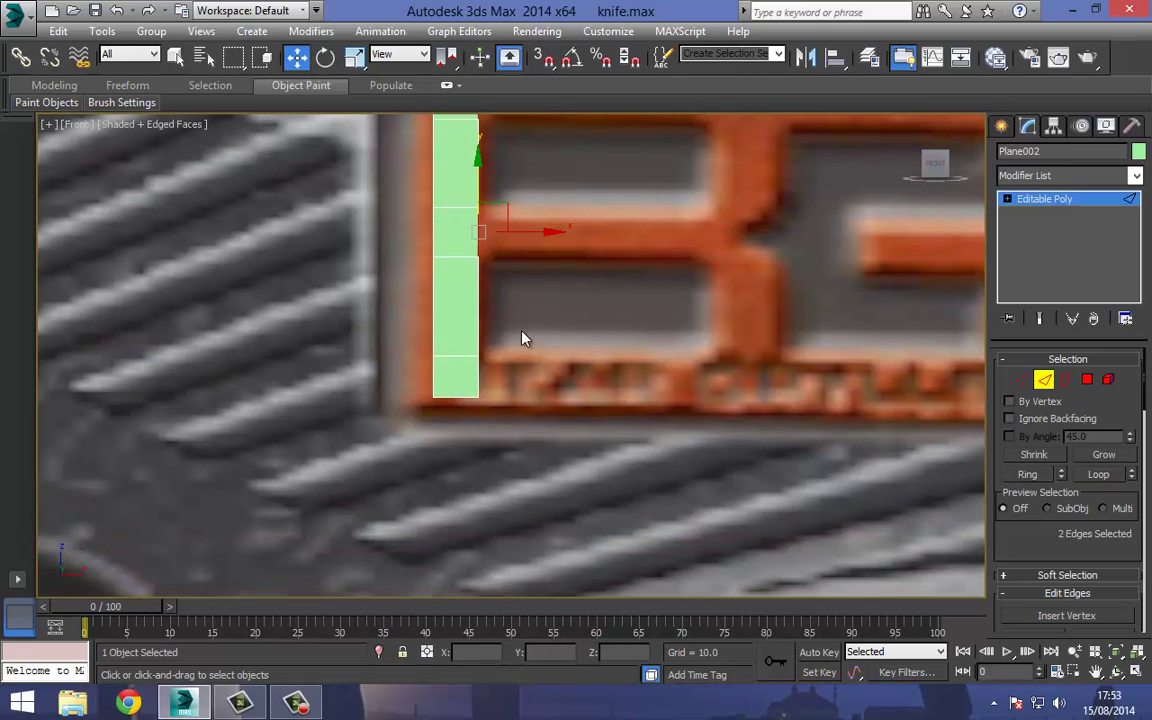
pyautogui.keyDown('ctrl'); pyautogui.click(477, 378); pyautogui.keyUp('ctrl')
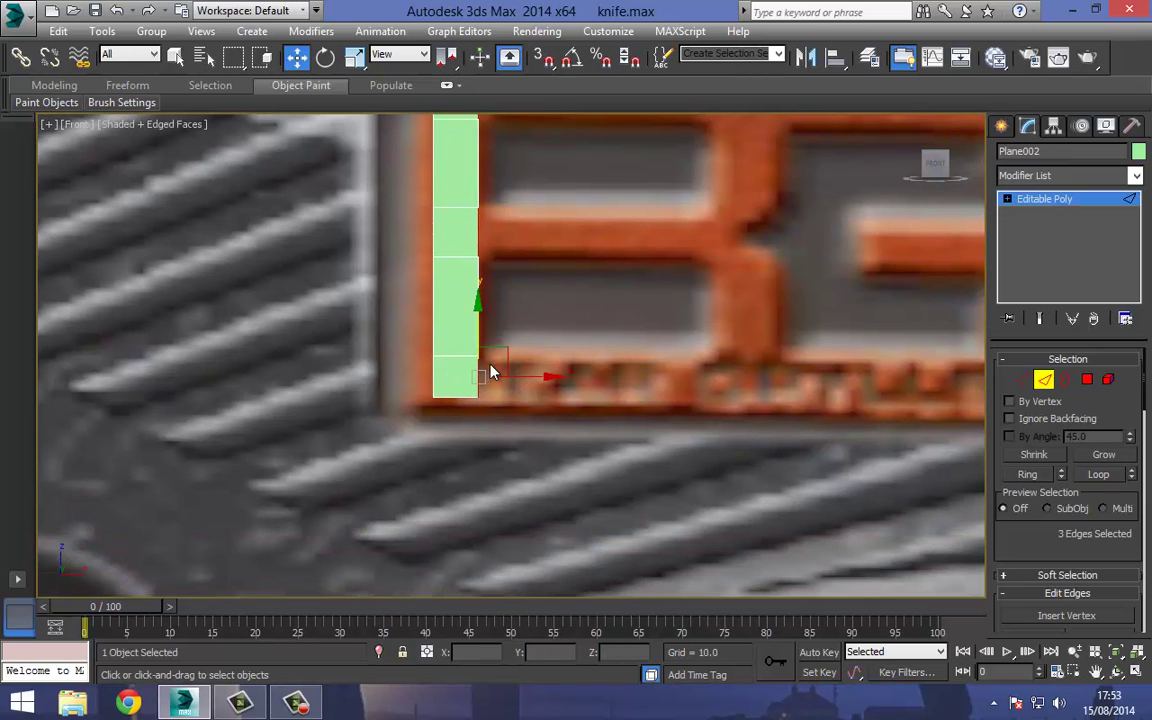
pyautogui.scroll(-2, 600, 340)
pyautogui.moveTo(574, 289); pyautogui.dragTo(572, 346, button='middle')
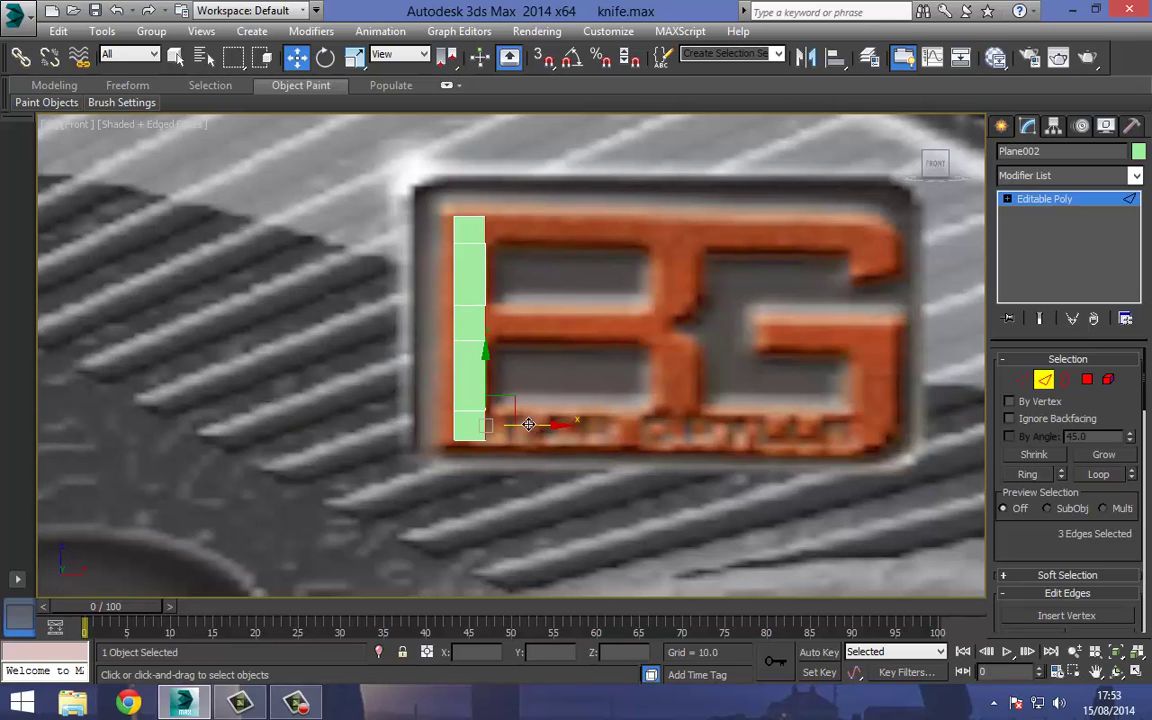
pyautogui.keyDown('shift'); pyautogui.moveTo(538, 430); pyautogui.dragTo(703, 445); pyautogui.keyUp('shift')
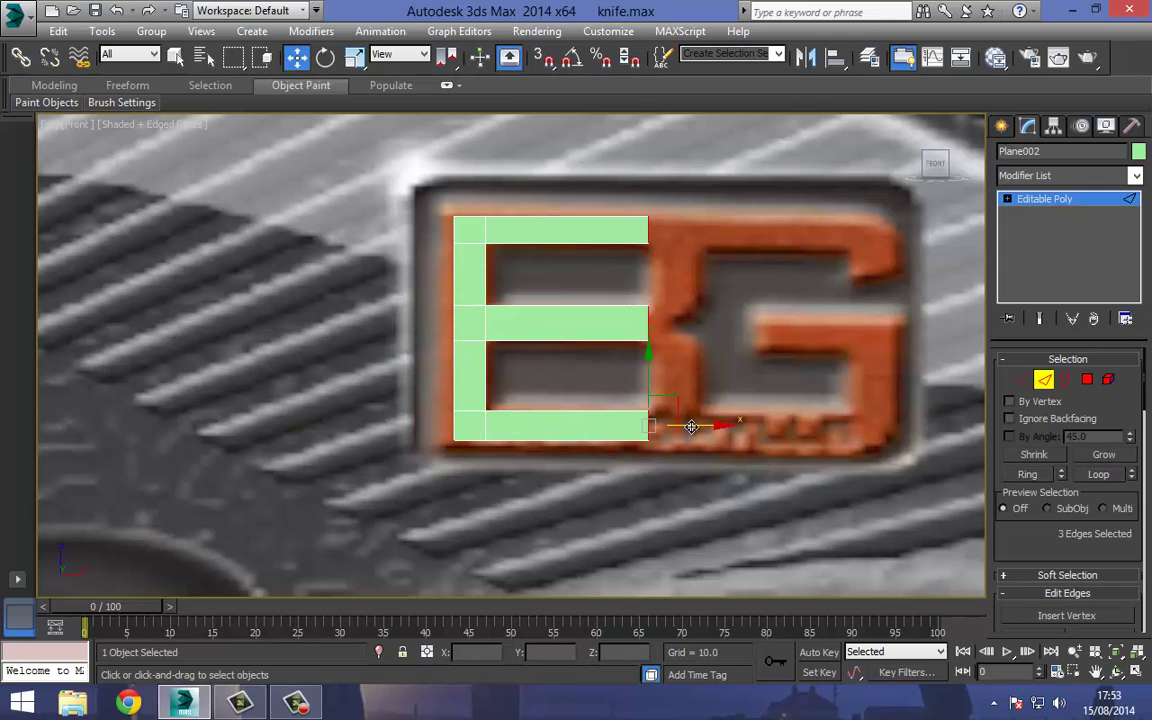
pyautogui.keyDown('shift'); pyautogui.moveTo(694, 430); pyautogui.dragTo(706, 438); pyautogui.keyUp('shift')
# Deselect the middle bar's end edge and move the top and bottom end edges out to the B's outer border.
pyautogui.scroll(2, 640, 283)
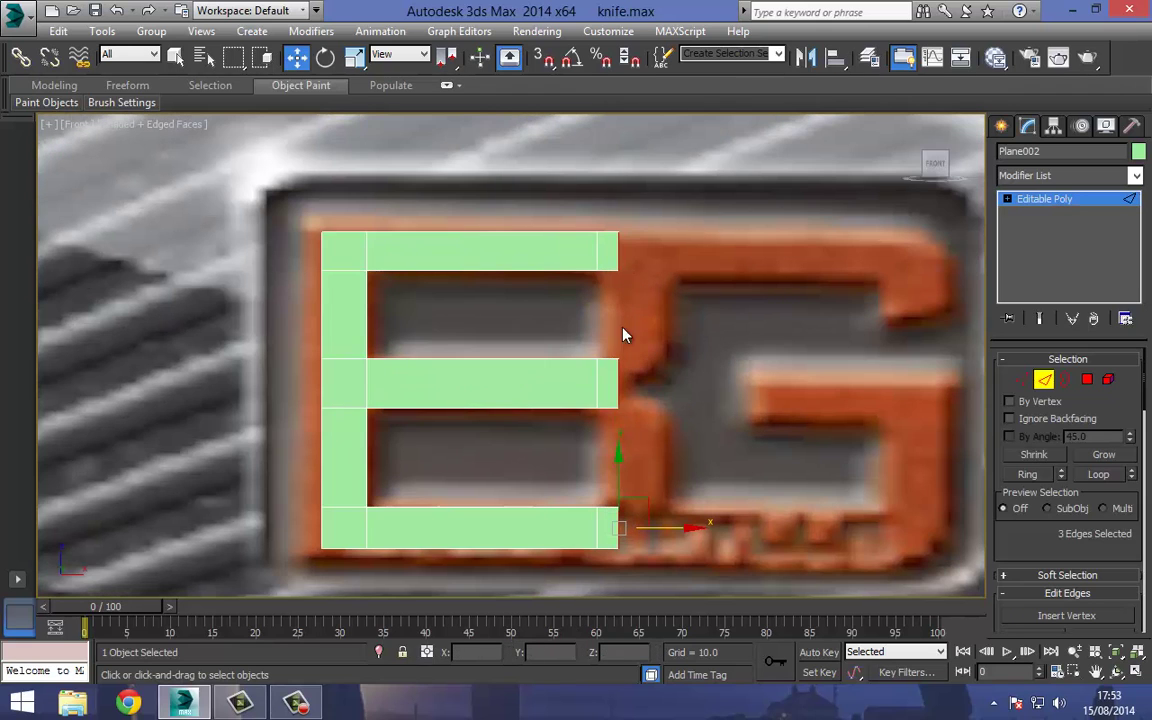
pyautogui.keyDown('alt'); pyautogui.moveTo(668, 353); pyautogui.dragTo(601, 432); pyautogui.keyUp('alt')
pyautogui.keyDown('alt'); pyautogui.moveTo(601, 432); pyautogui.dragTo(589, 357, button='middle'); pyautogui.keyUp('alt')
pyautogui.scroll(-2, 589, 357)
pyautogui.moveTo(630, 404); pyautogui.dragTo(612, 345, button='middle')
pyautogui.press('f')
pyautogui.press('z')
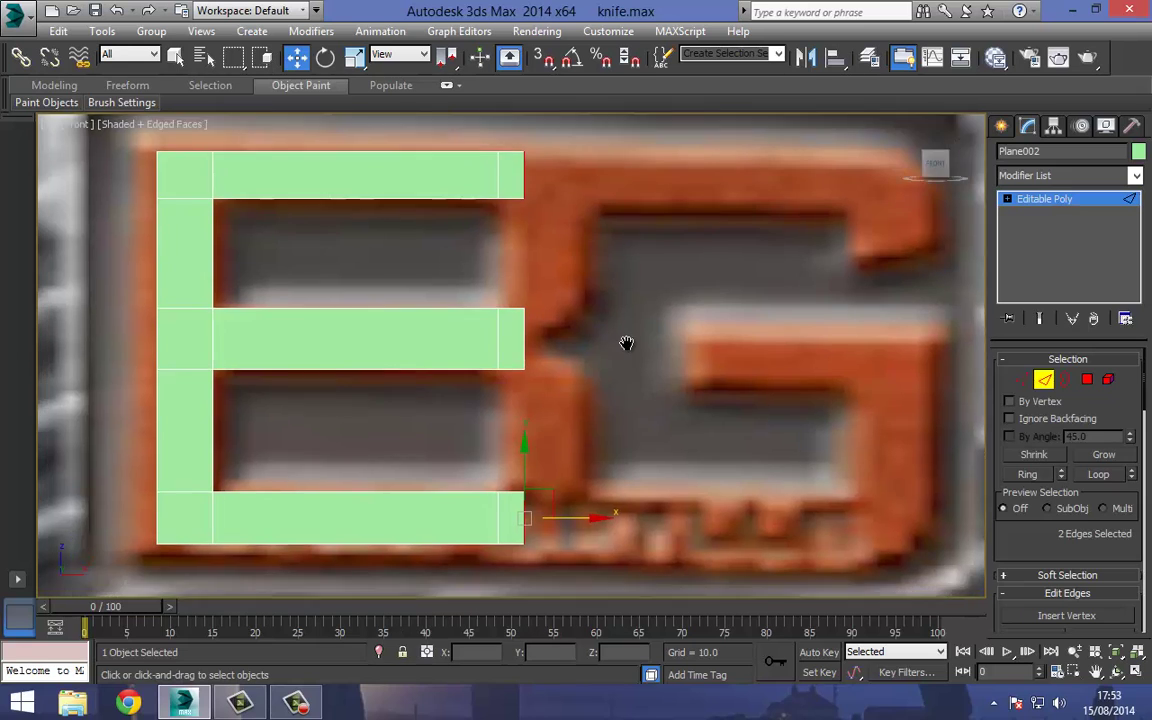
pyautogui.scroll(-4, 625, 342)
pyautogui.keyDown('alt'); pyautogui.moveTo(543, 366); pyautogui.dragTo(512, 383); pyautogui.keyUp('alt')
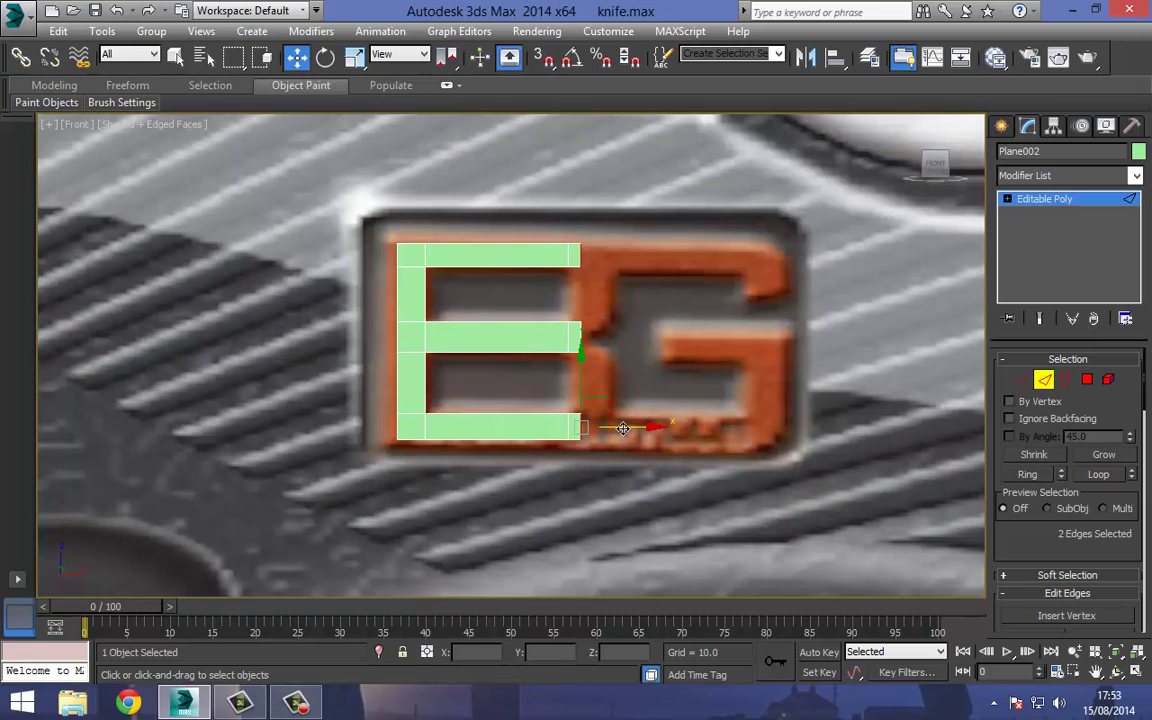
pyautogui.moveTo(623, 429); pyautogui.dragTo(654, 429)
# Extend the inner edges of the top and bottom end pieces vertically until they meet the B's middle bar, forming its outer column.
pyautogui.scroll(2, 589, 303)
pyautogui.click(592, 288)
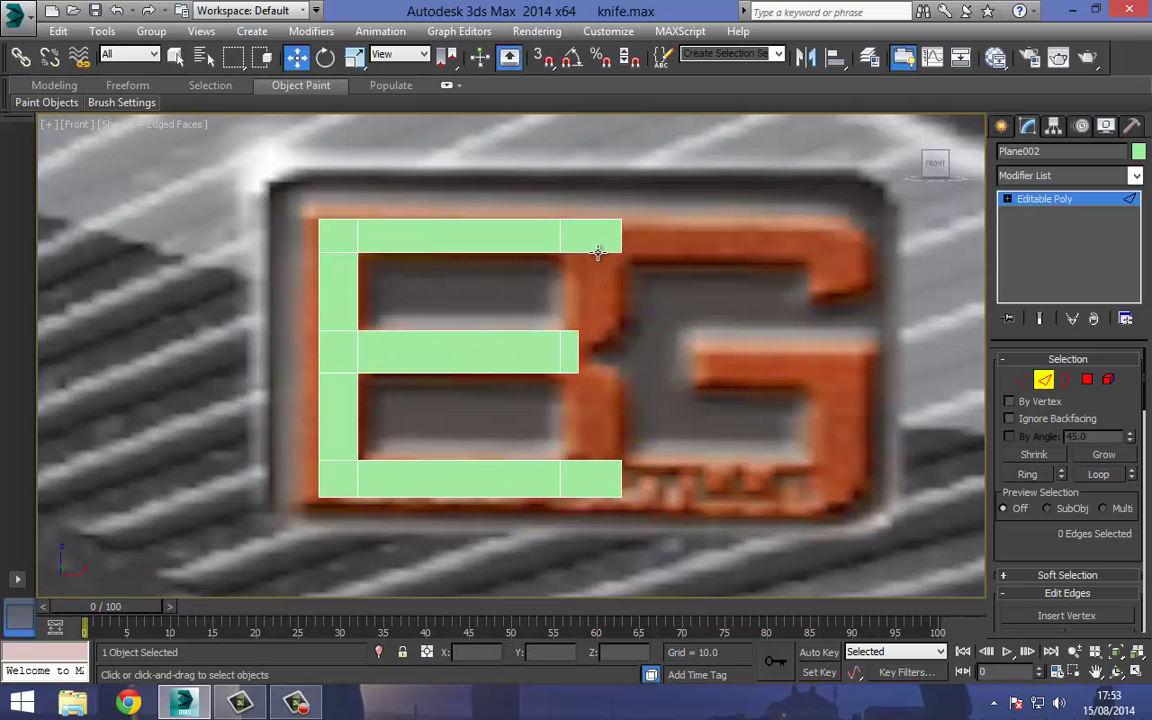
pyautogui.moveTo(604, 281); pyautogui.dragTo(605, 283)
pyautogui.keyDown('shift'); pyautogui.moveTo(590, 213); pyautogui.dragTo(590, 291); pyautogui.keyUp('shift')
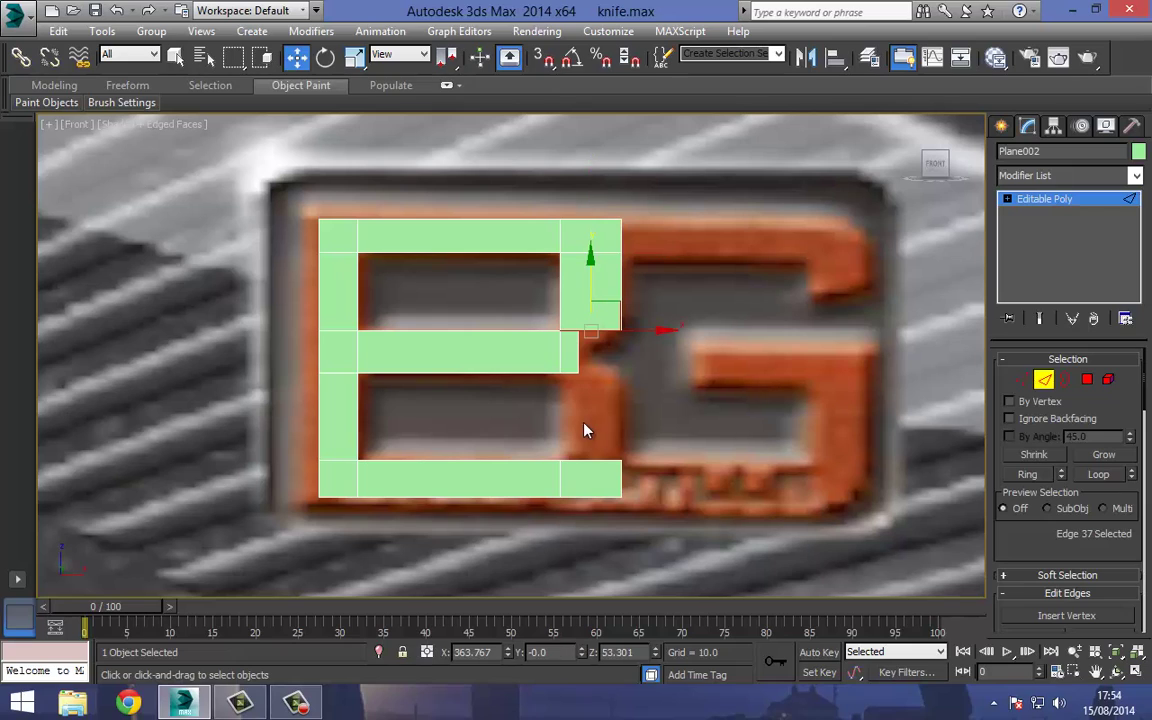
pyautogui.moveTo(599, 466); pyautogui.dragTo(601, 470)
pyautogui.keyDown('shift'); pyautogui.moveTo(590, 419); pyautogui.dragTo(591, 342); pyautogui.keyUp('shift')
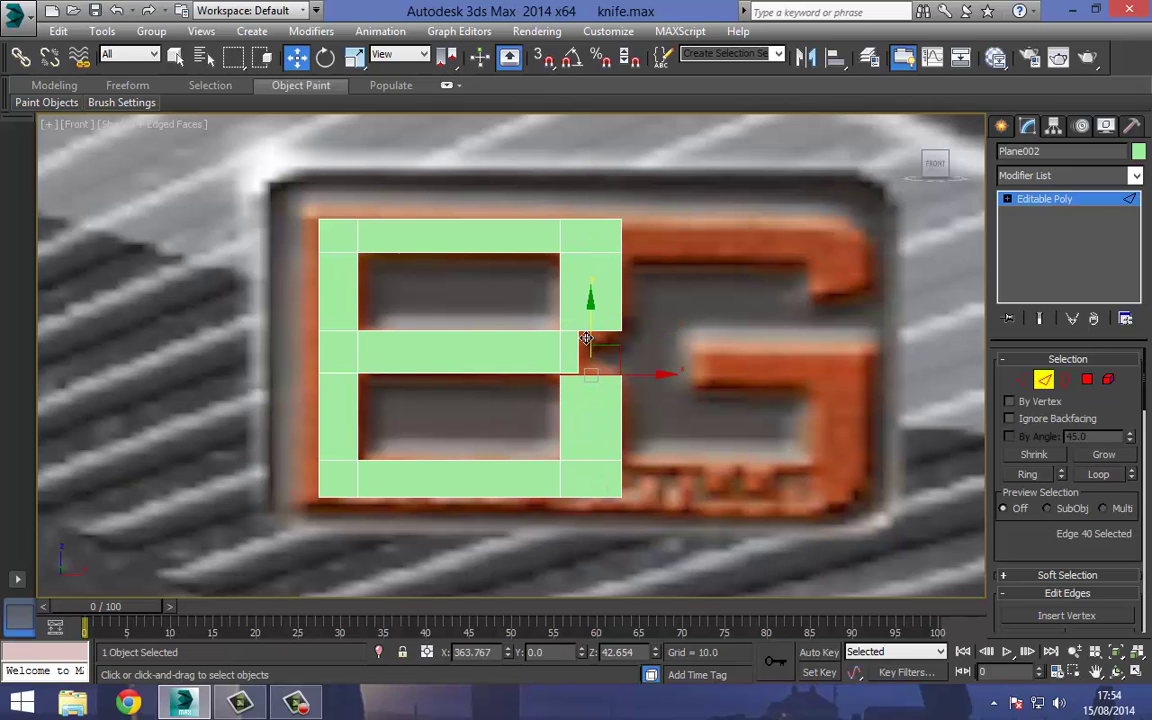
# Connect the middle bar's vertical edges with 1 segment, adding a lengthwise edge along its centre.
pyautogui.scroll(6, 586, 338)
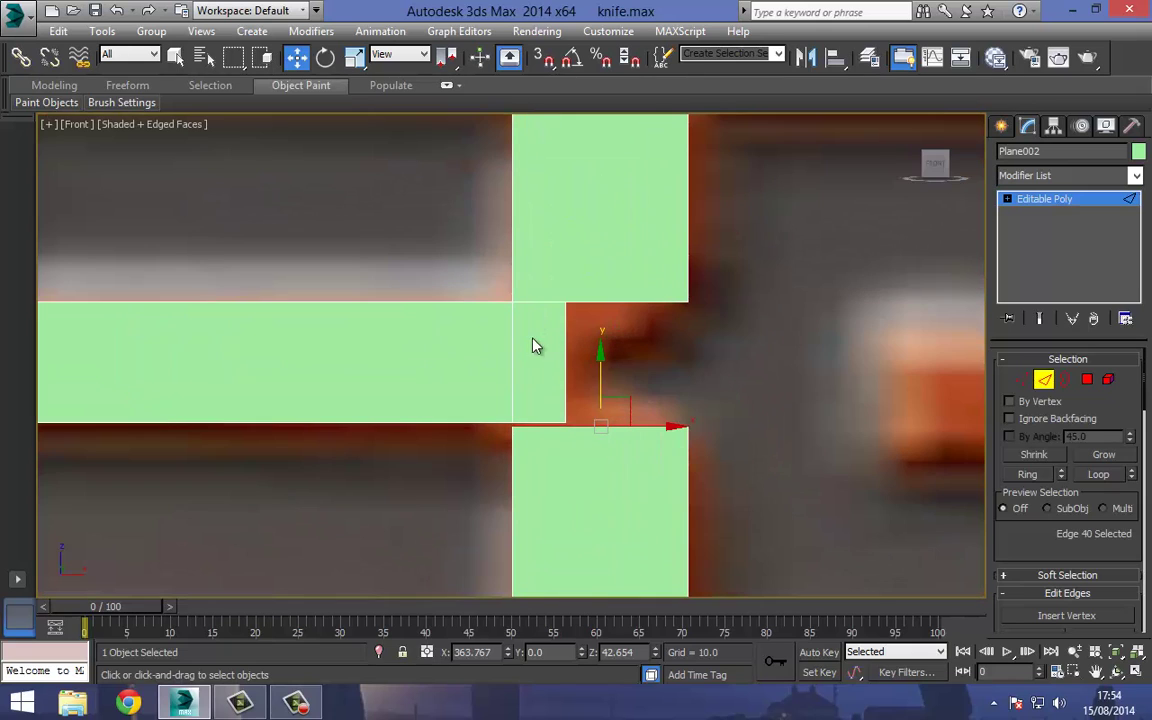
pyautogui.scroll(-3, 672, 357)
pyautogui.moveTo(637, 343); pyautogui.dragTo(305, 346)
pyautogui.rightClick(322, 346)
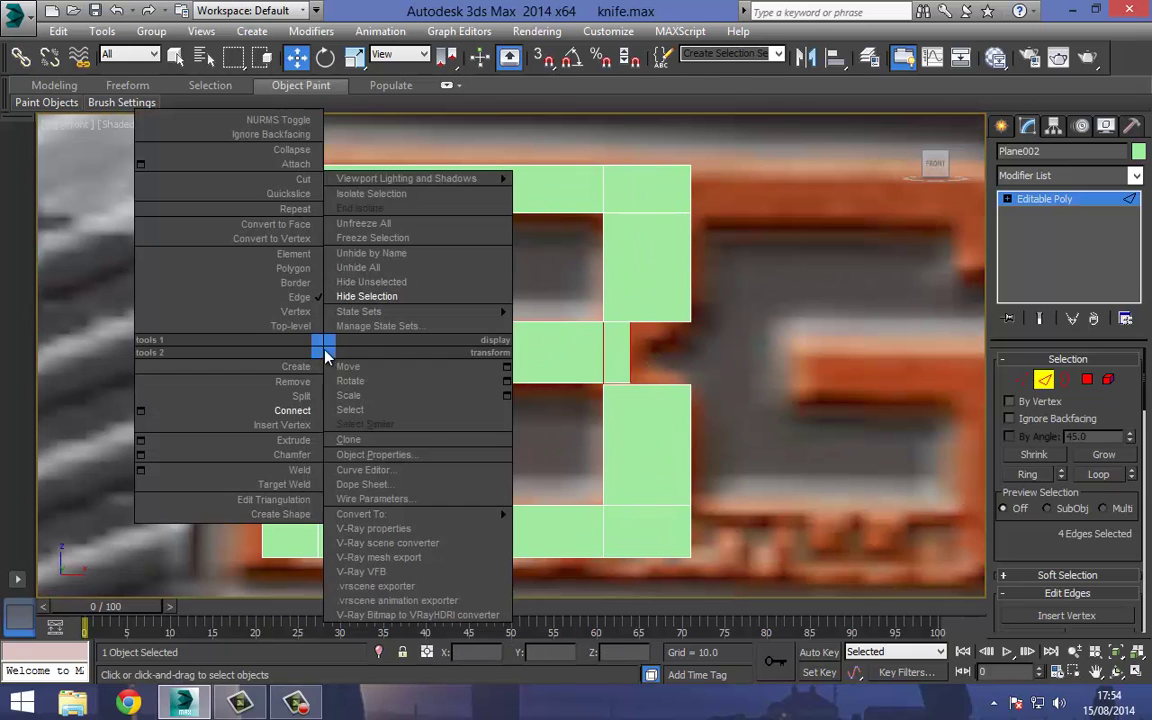
pyautogui.click(140, 411)
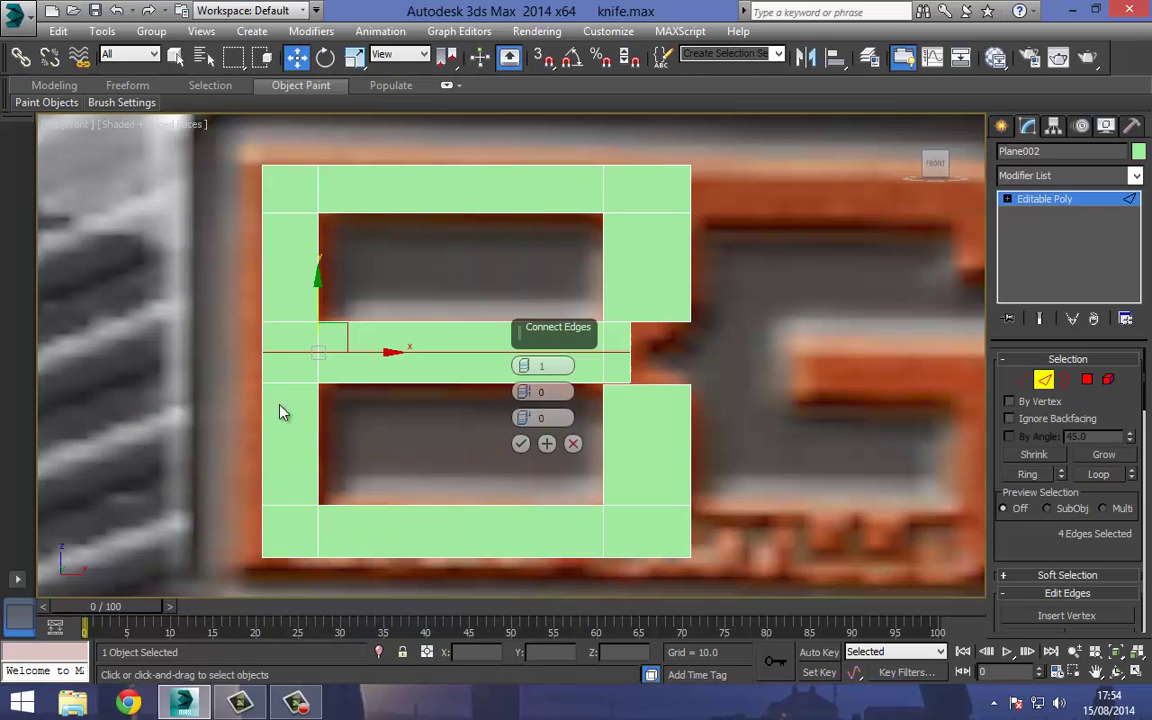
pyautogui.click(521, 444)
# Target Weld the middle bar's two end corners and lower inner corner to the matching corners of the B's outer column.
pyautogui.scroll(2, 618, 377)
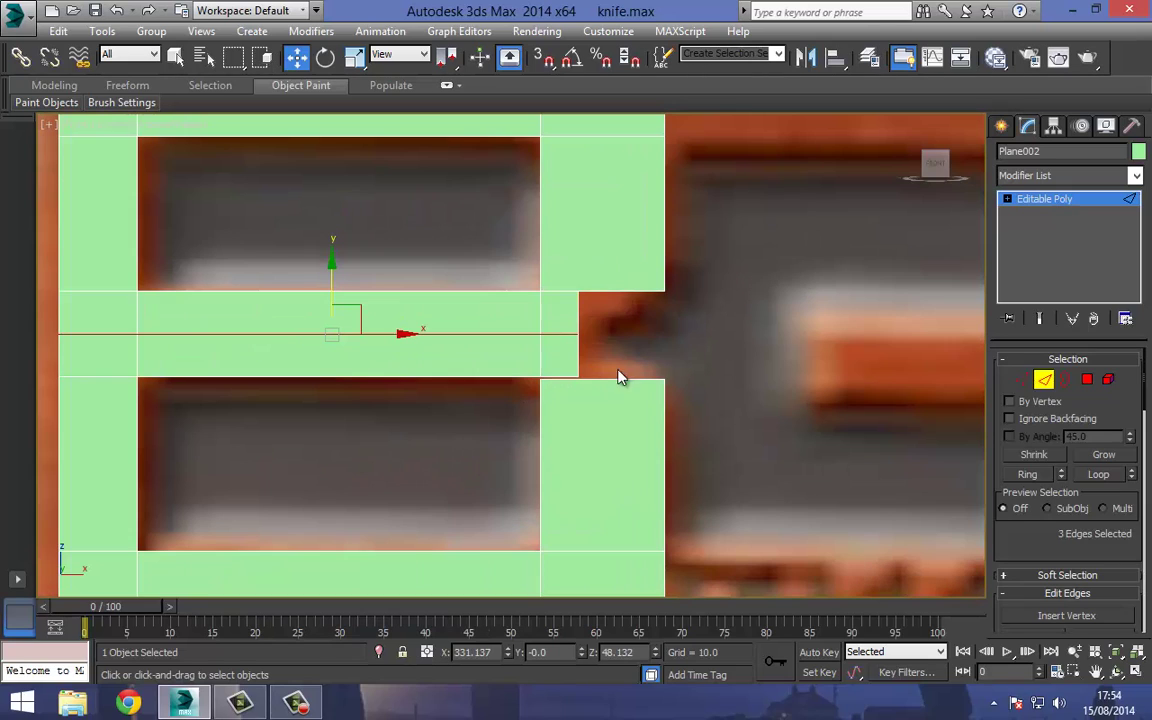
pyautogui.click(1023, 380)
pyautogui.click(577, 294)
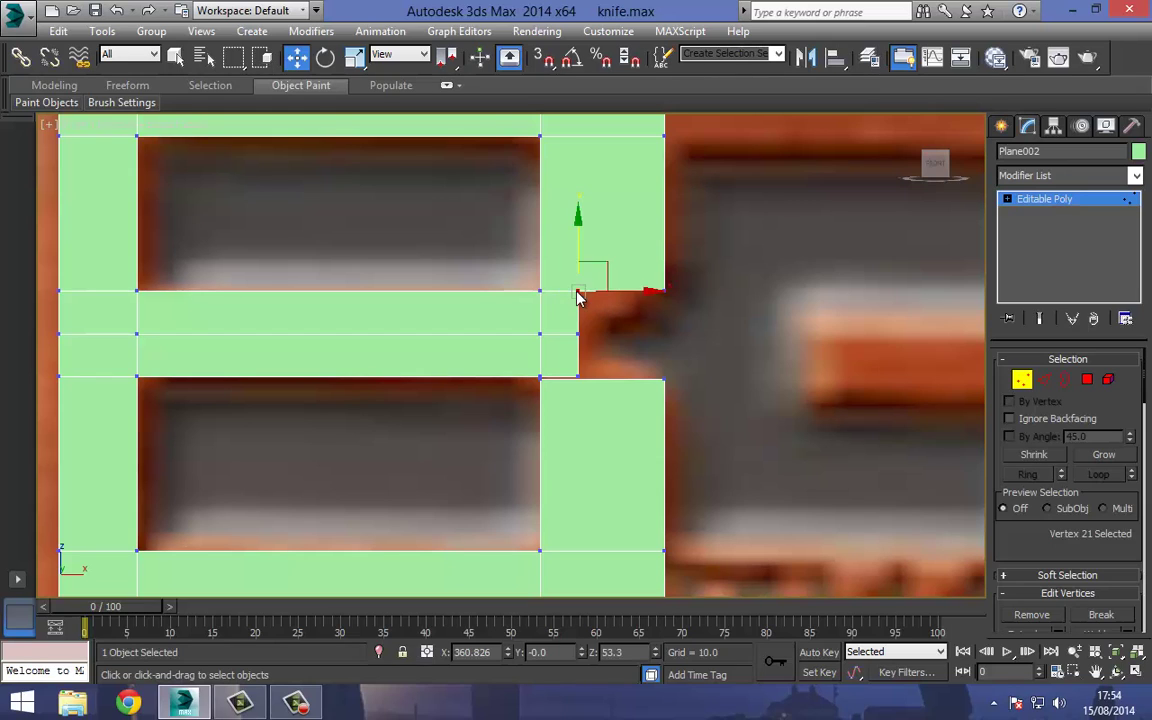
pyautogui.rightClick(573, 292)
pyautogui.click(535, 409)
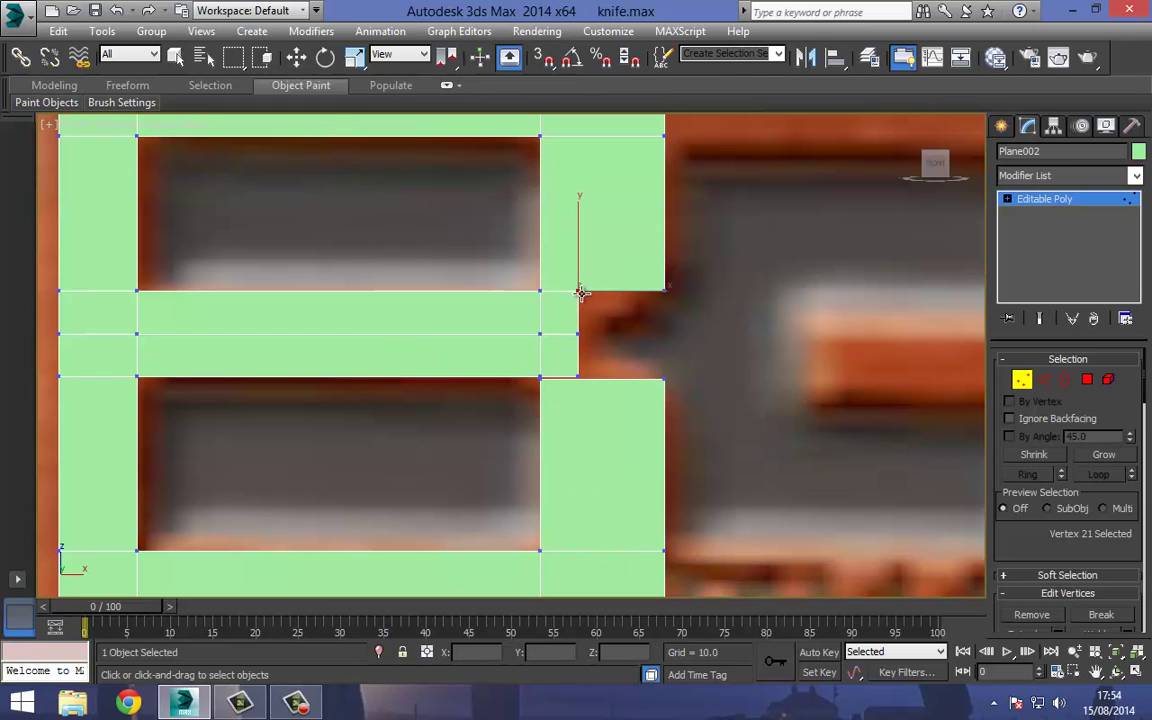
pyautogui.click(664, 291)
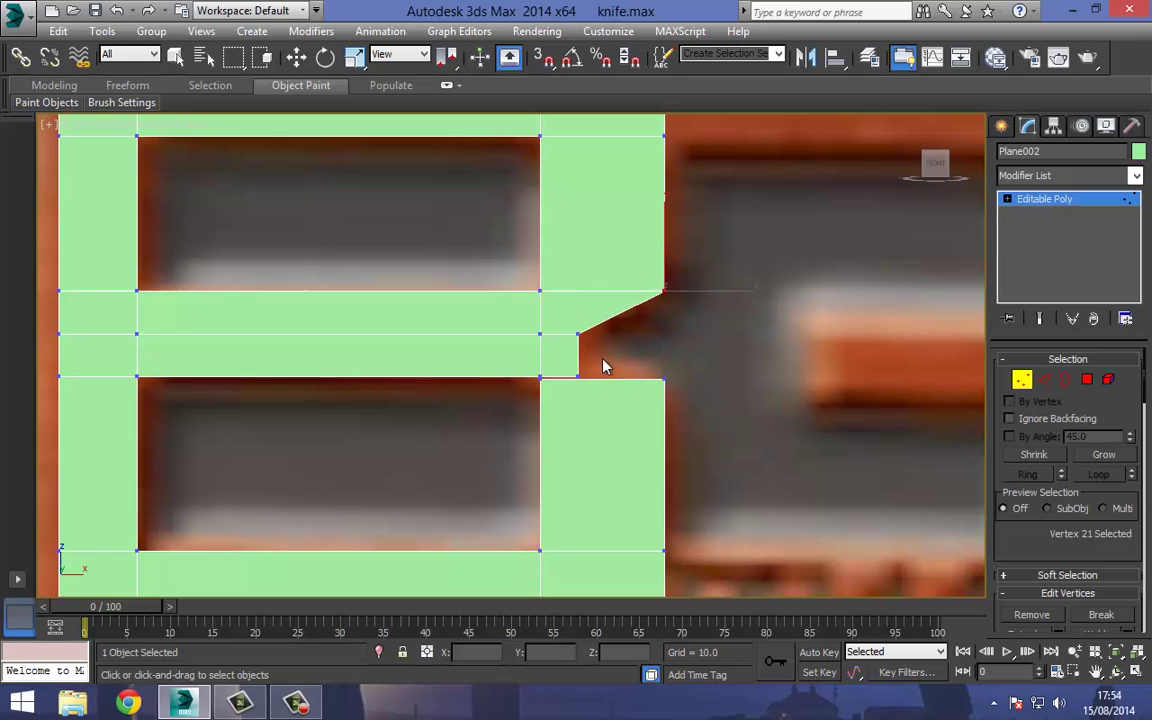
pyautogui.click(663, 380)
pyautogui.scroll(4, 548, 358)
pyautogui.scroll(3, 560, 351)
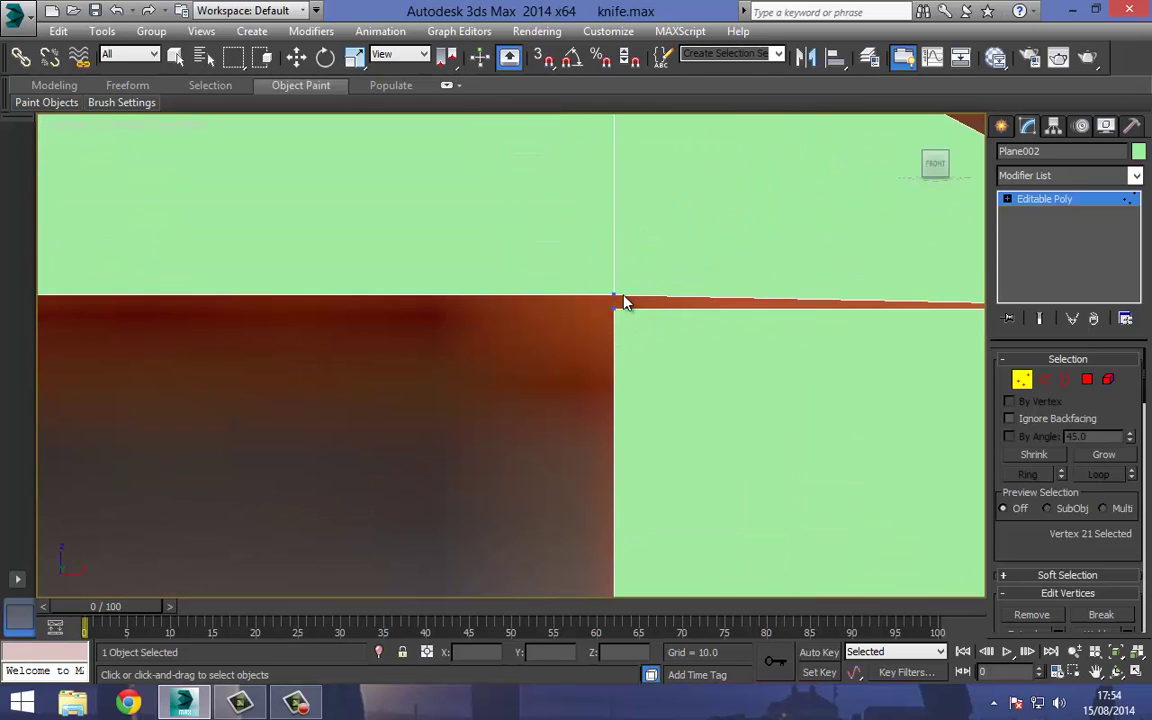
pyautogui.click(614, 298)
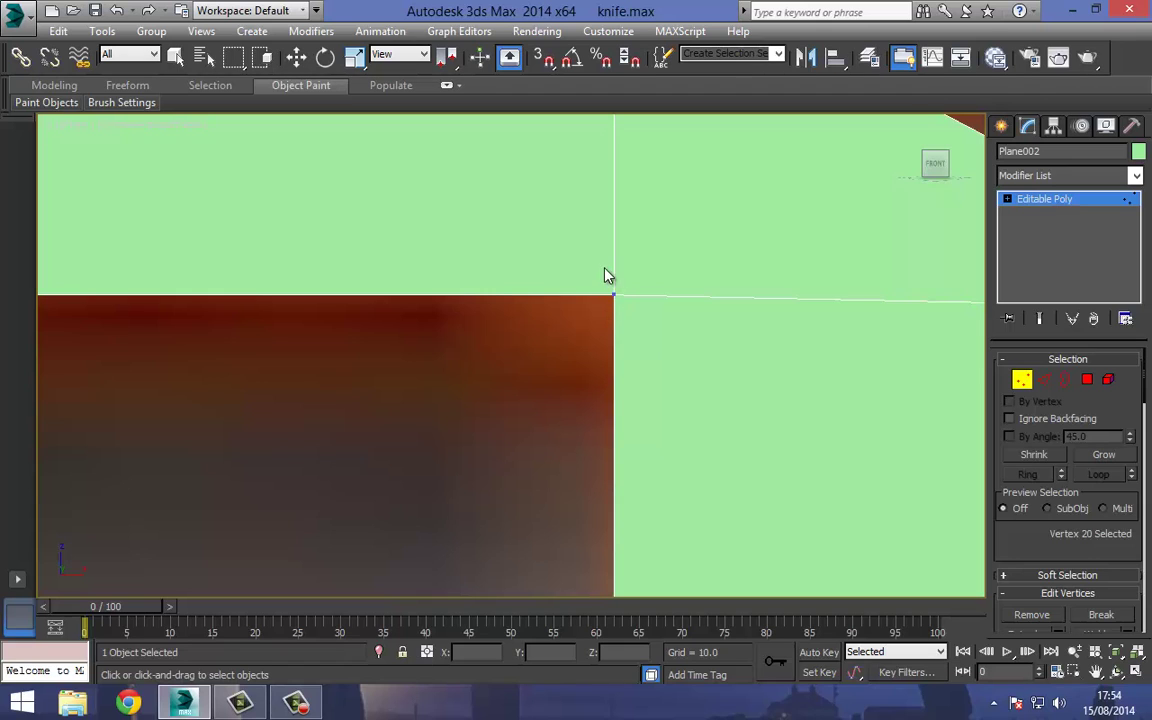
# Test whether the upper inner corner vertices are joined by moving one, and Target Weld it to the middle bar's corner.
pyautogui.moveTo(607, 275); pyautogui.dragTo(510, 453, button='middle')
pyautogui.scroll(-3, 510, 453)
pyautogui.scroll(5, 525, 450)
pyautogui.moveTo(509, 314); pyautogui.dragTo(512, 433, button='middle')
pyautogui.scroll(2, 514, 293)
pyautogui.scroll(1, 518, 290)
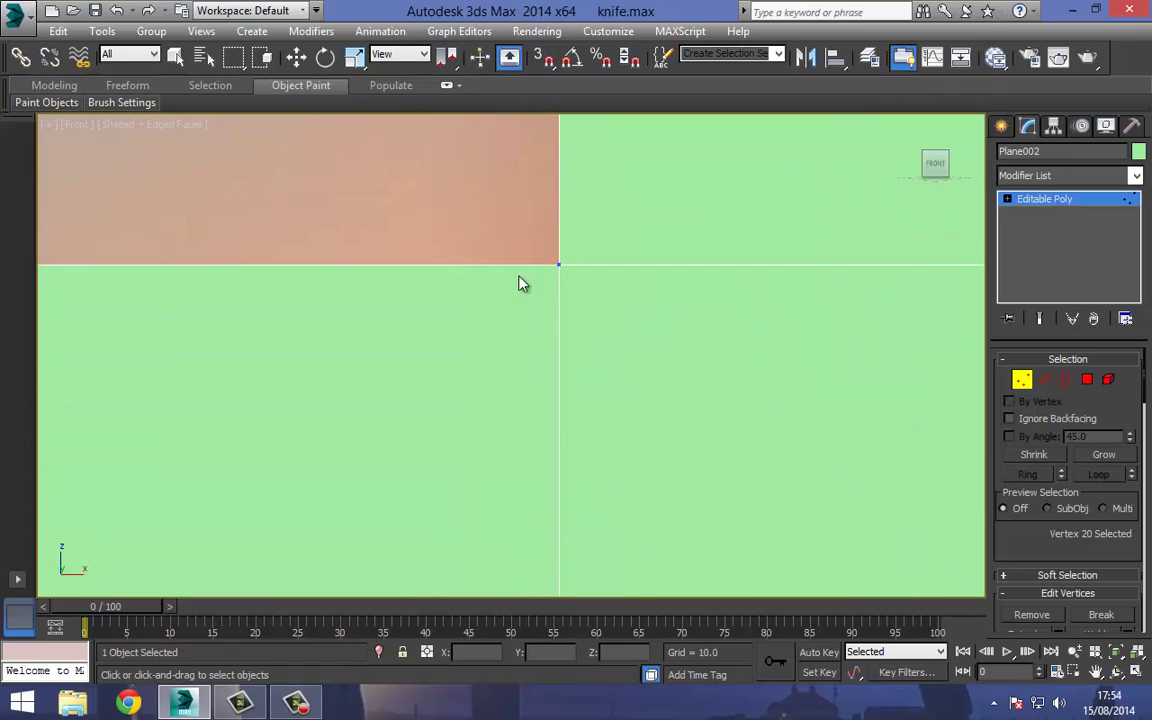
pyautogui.click(297, 57)
pyautogui.click(510, 250)
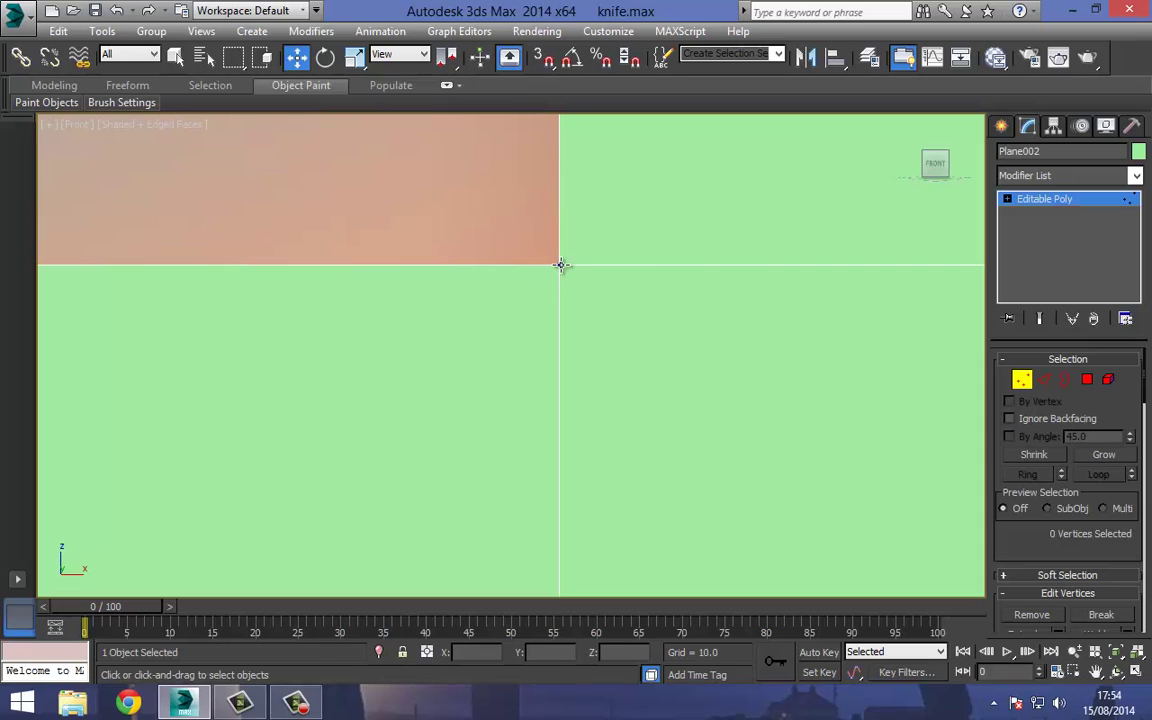
pyautogui.click(561, 265)
pyautogui.moveTo(563, 228); pyautogui.dragTo(562, 207)
pyautogui.rightClick(557, 252)
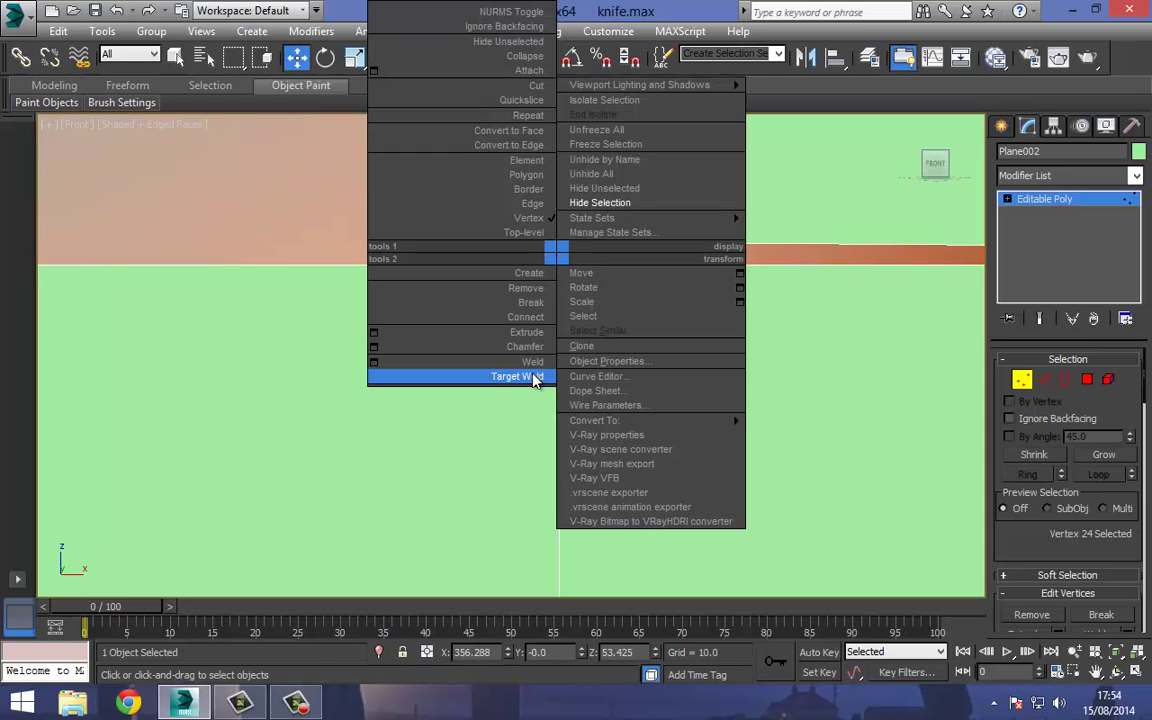
pyautogui.click(516, 377)
pyautogui.click(559, 265)
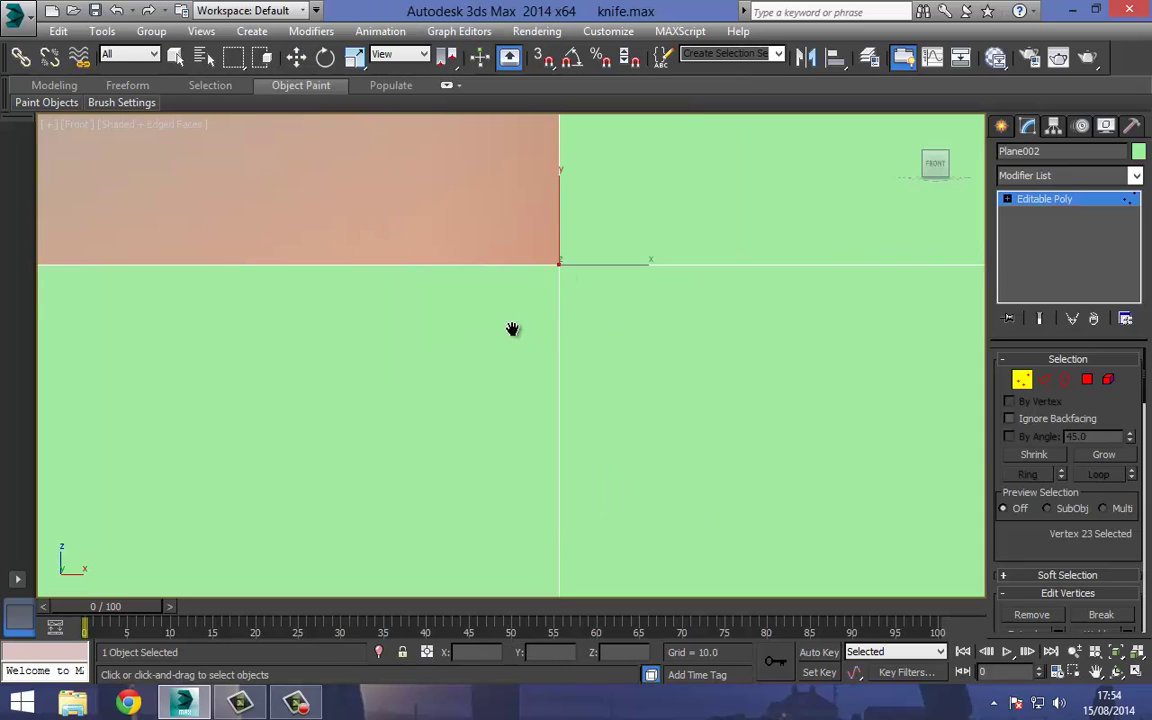
# Nudge the top bar's end edge slightly and extend it horizontally along the G's top bar to where its corner begins.
pyautogui.scroll(-10, 548, 360)
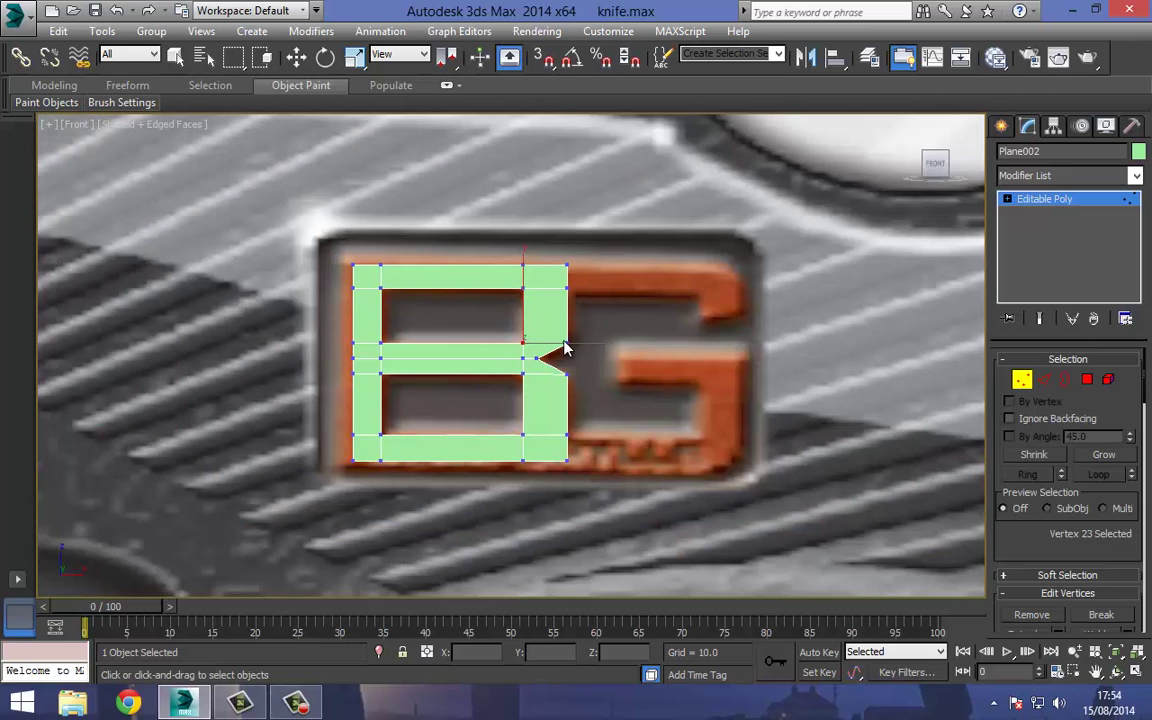
pyautogui.scroll(4, 559, 360)
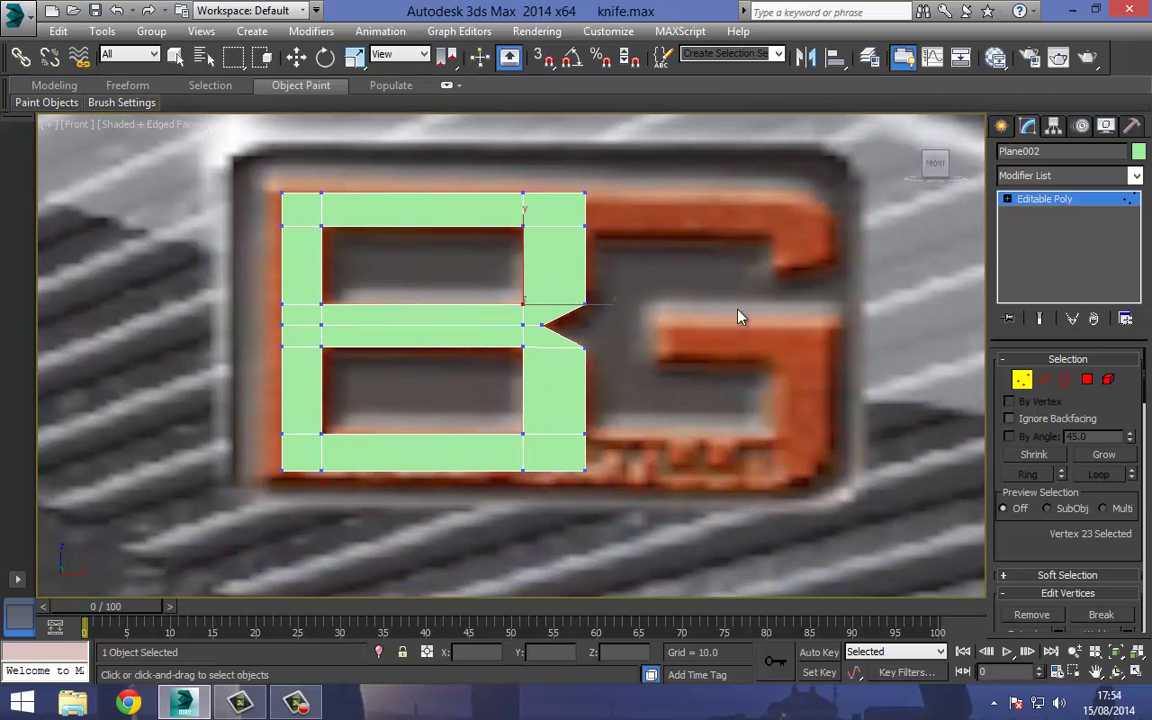
pyautogui.click(1044, 379)
pyautogui.press('w')
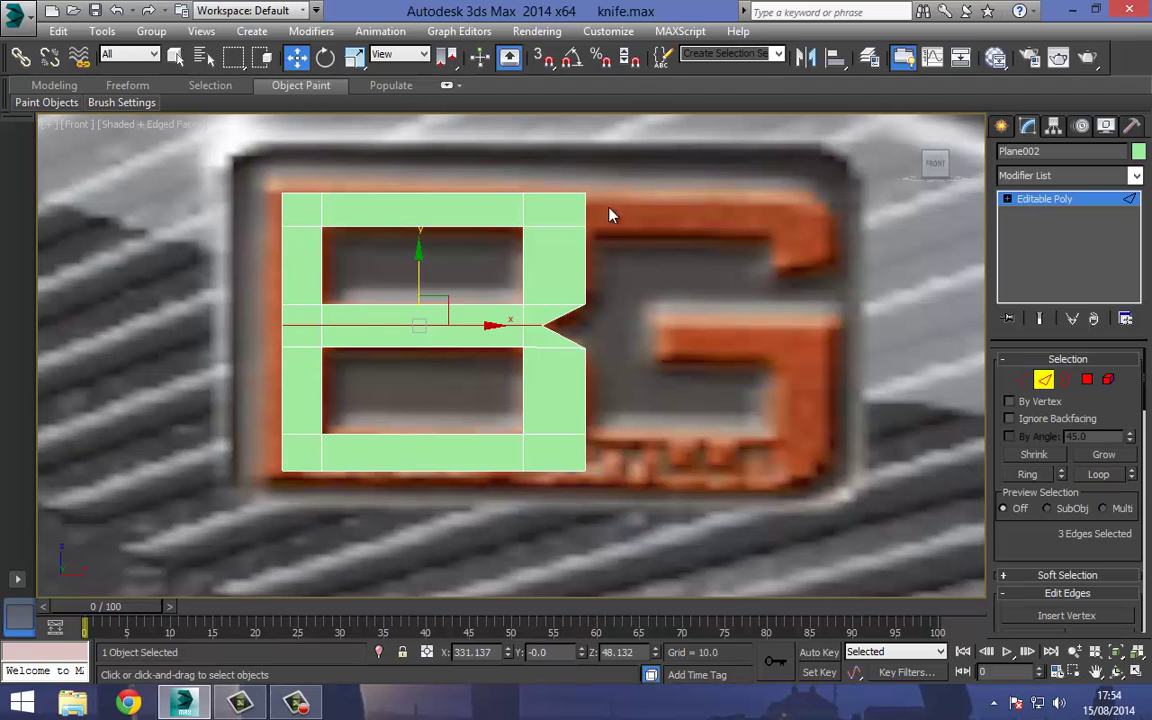
pyautogui.moveTo(564, 218); pyautogui.dragTo(562, 217)
pyautogui.scroll(3, 600, 222)
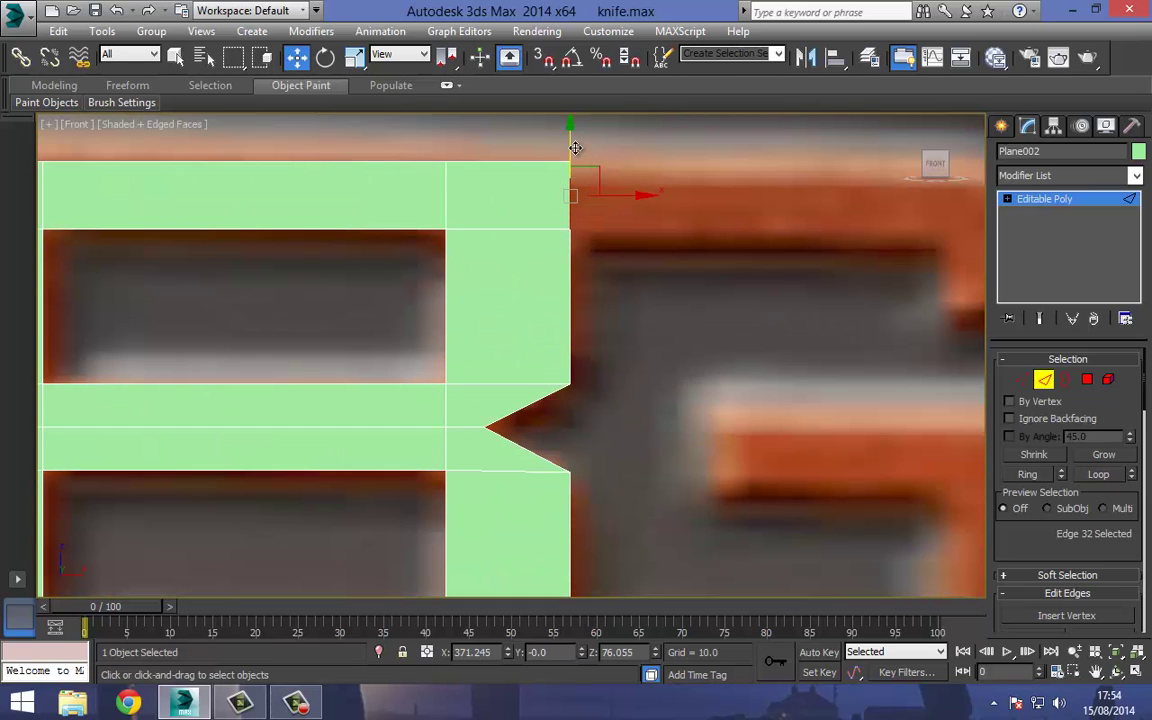
pyautogui.moveTo(571, 147); pyautogui.dragTo(570, 150)
pyautogui.scroll(-4, 520, 212)
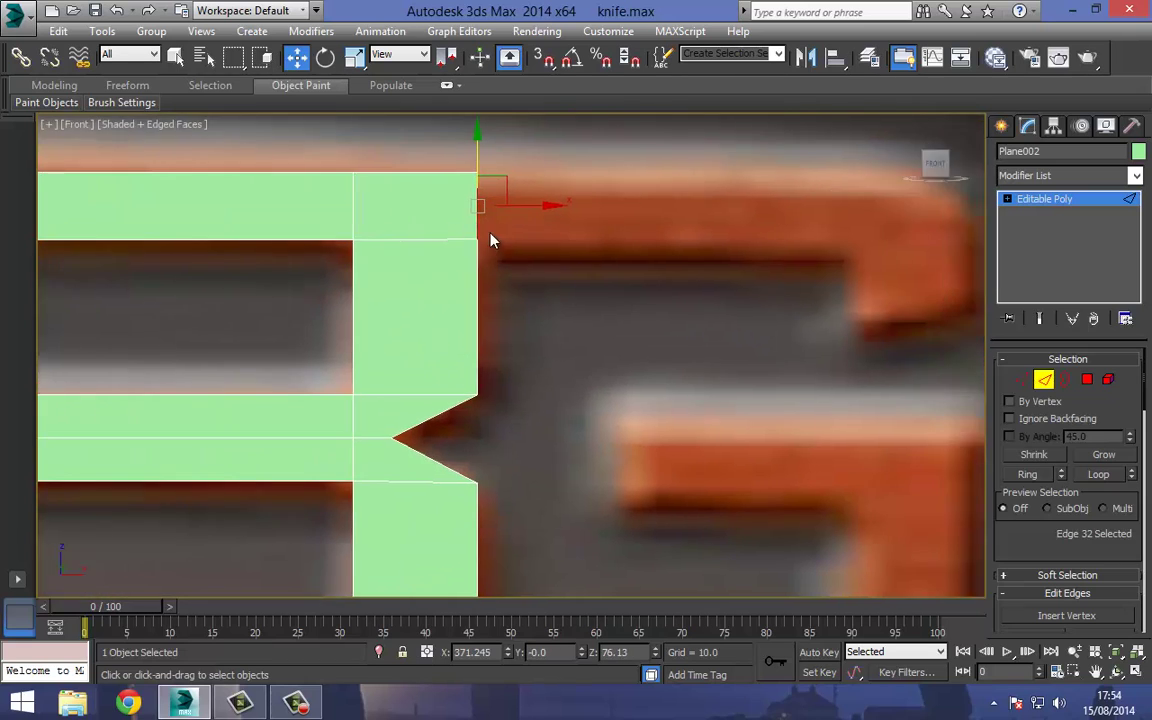
pyautogui.keyDown('shift'); pyautogui.moveTo(527, 219); pyautogui.dragTo(718, 212); pyautogui.keyUp('shift')
pyautogui.moveTo(712, 214); pyautogui.dragTo(660, 239, button='middle')
pyautogui.scroll(2, 637, 228)
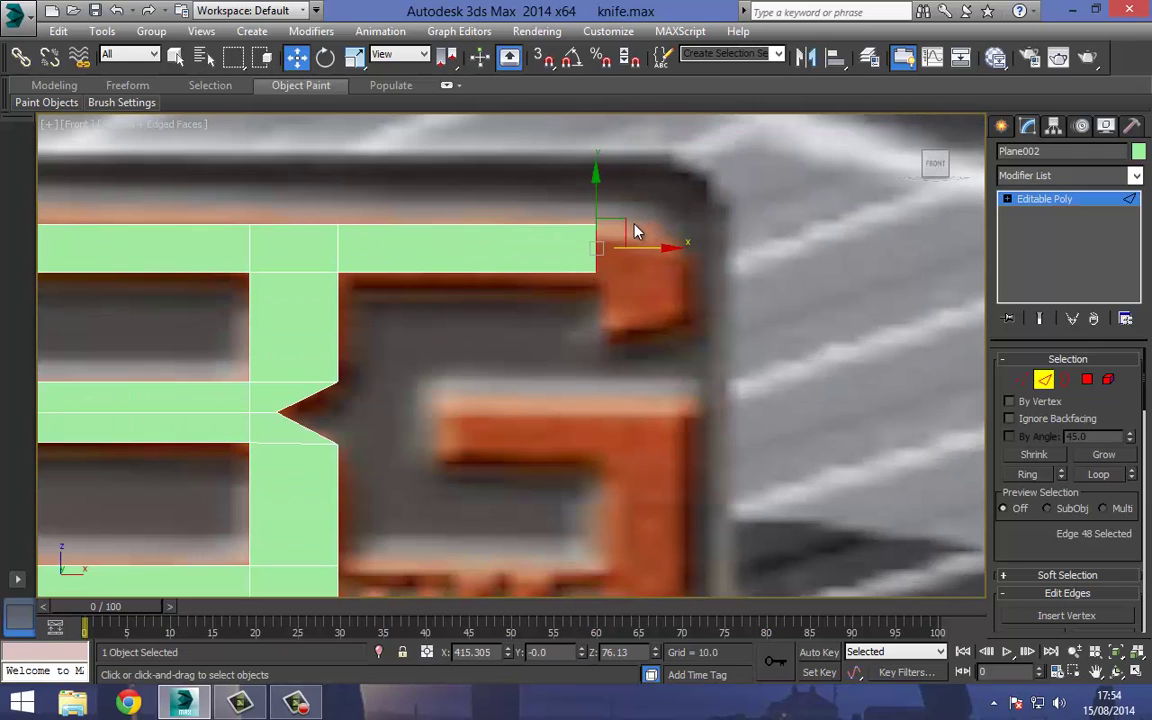
# Extend the G's top end edge around the corner in two segments, rotating it to follow the downward turn.
pyautogui.moveTo(623, 224); pyautogui.dragTo(655, 232)
pyautogui.press('e')
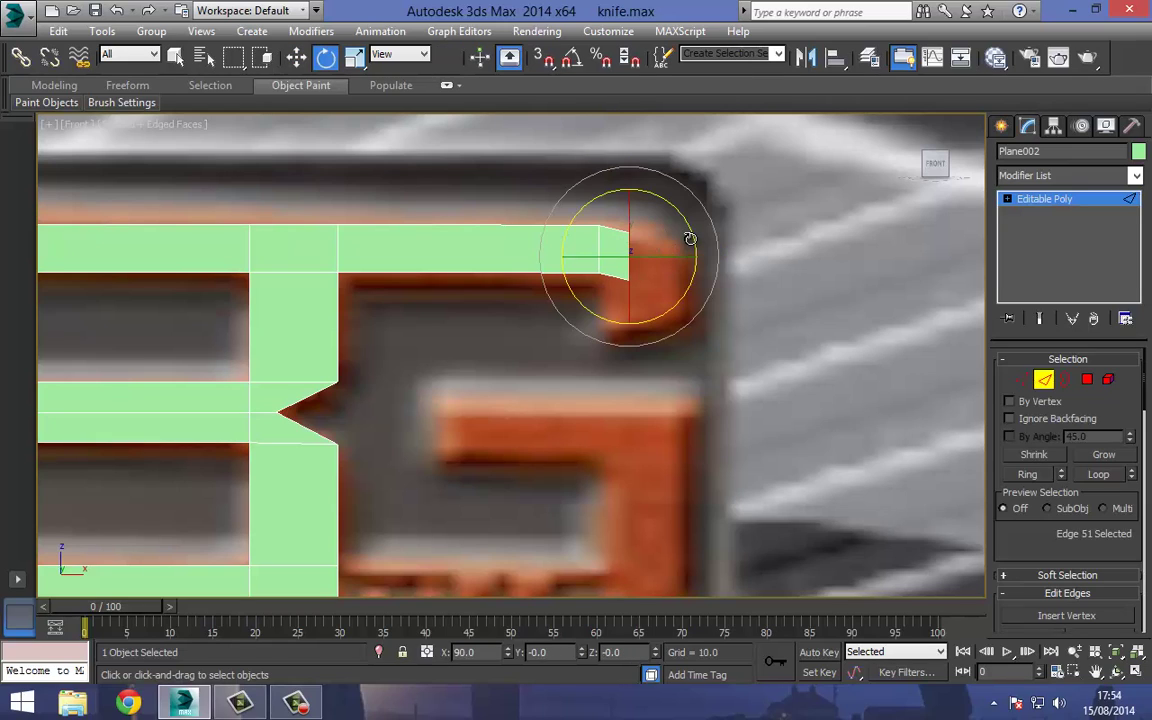
pyautogui.moveTo(678, 212); pyautogui.dragTo(711, 290)
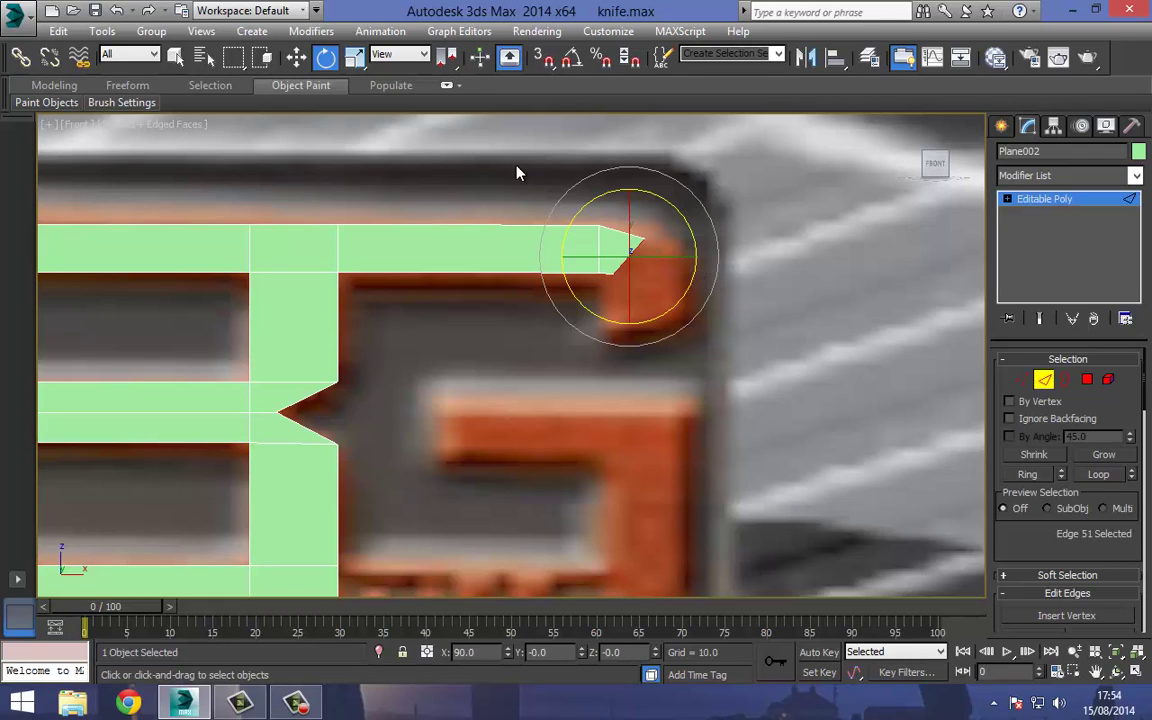
pyautogui.press('w')
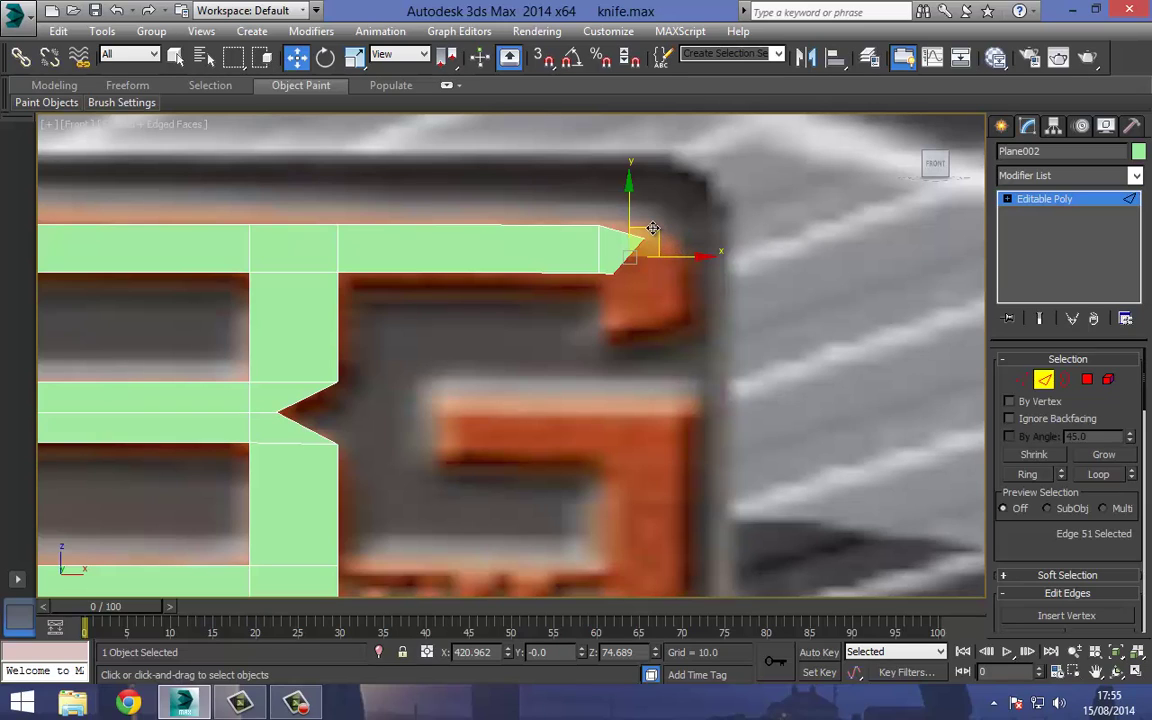
pyautogui.moveTo(652, 228); pyautogui.dragTo(715, 350)
pyautogui.press('e')
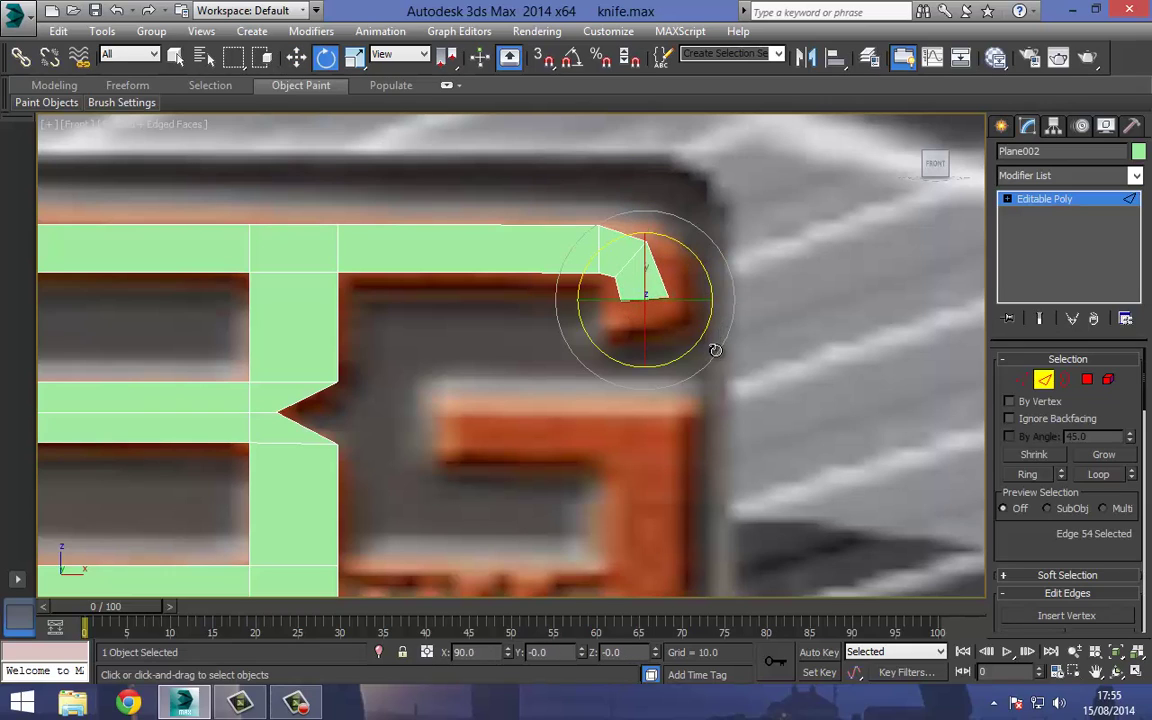
# Move the vertices of the G's upper hook, fitting its tip, outer corner and inner corner to the reference image.
pyautogui.click(1028, 383)
pyautogui.click(610, 311)
pyautogui.scroll(3, 609, 311)
pyautogui.click(636, 292)
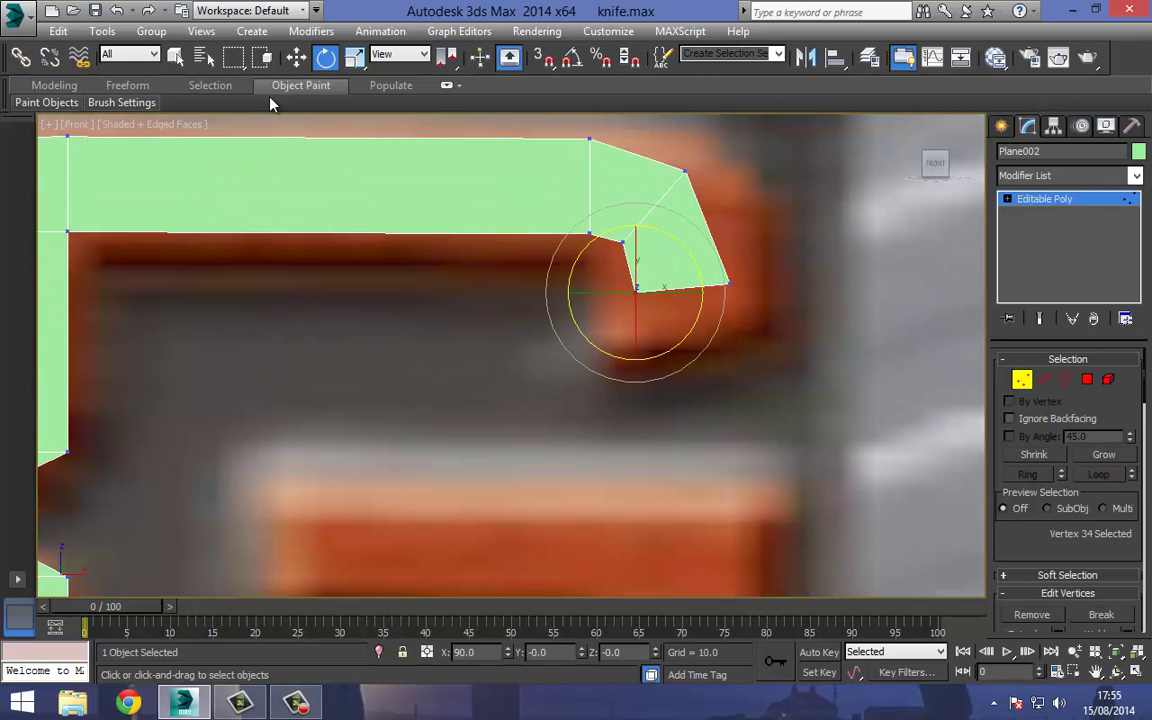
pyautogui.click(296, 57)
pyautogui.moveTo(661, 265); pyautogui.dragTo(628, 325)
pyautogui.moveTo(703, 266); pyautogui.dragTo(768, 315)
pyautogui.moveTo(756, 259); pyautogui.dragTo(798, 314)
pyautogui.click(684, 172)
pyautogui.moveTo(712, 147); pyautogui.dragTo(741, 148)
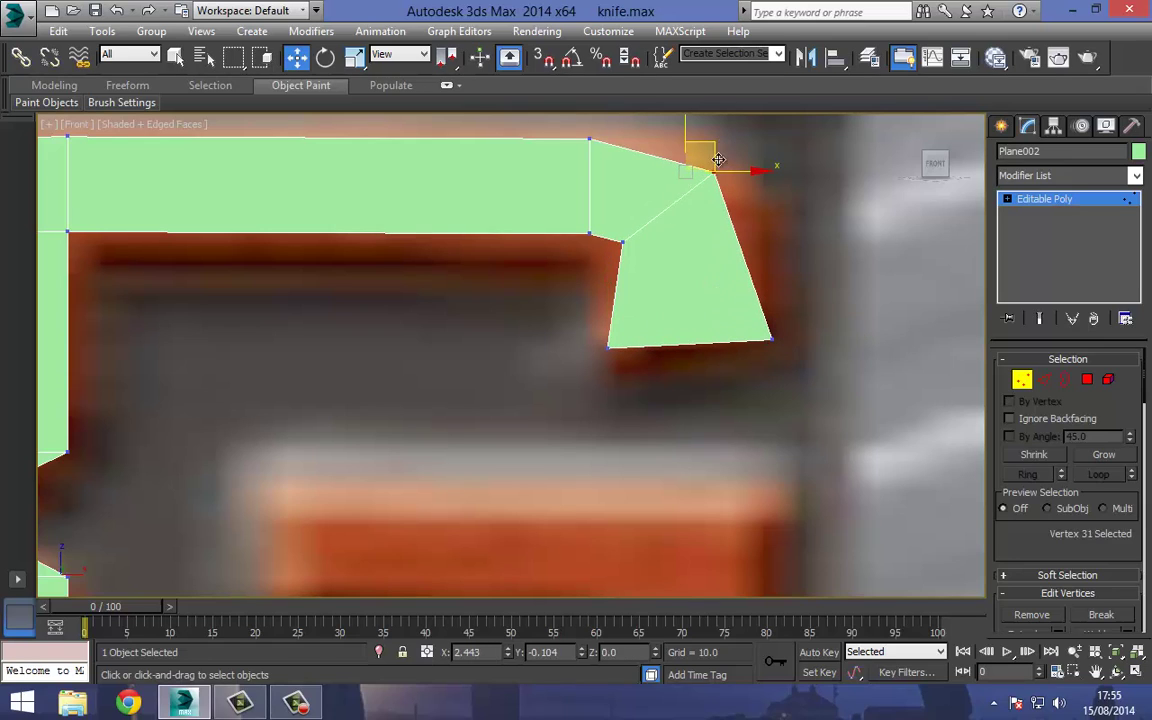
pyautogui.click(620, 243)
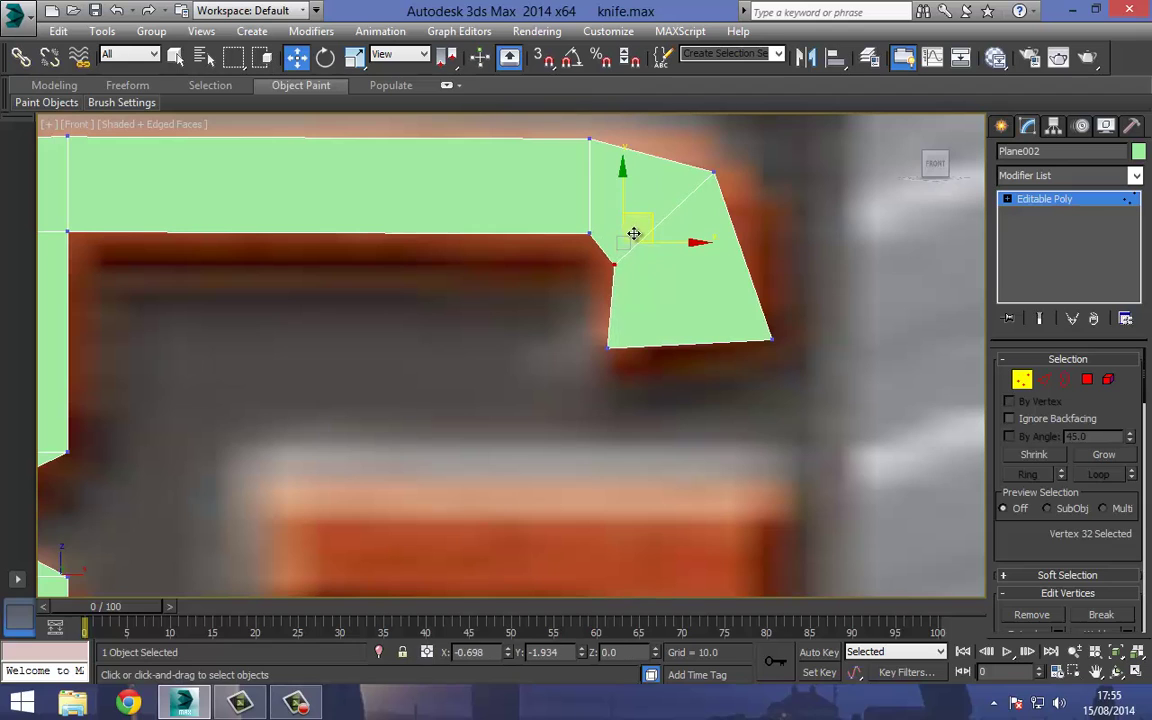
# Extend the end edge of the B's bottom bar along the G's bottom bar to the start of its lower corner.
pyautogui.scroll(-4, 638, 232)
pyautogui.moveTo(574, 329); pyautogui.dragTo(585, 271, button='middle')
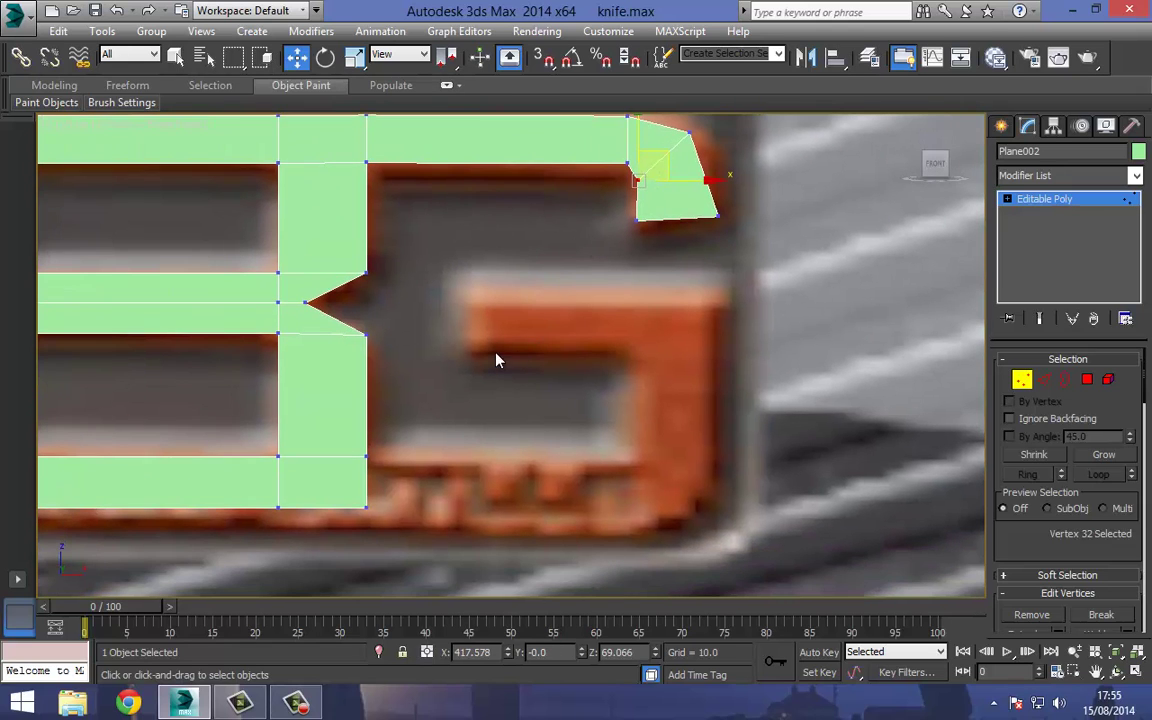
pyautogui.click(1048, 384)
pyautogui.moveTo(554, 471); pyautogui.dragTo(570, 406, button='middle')
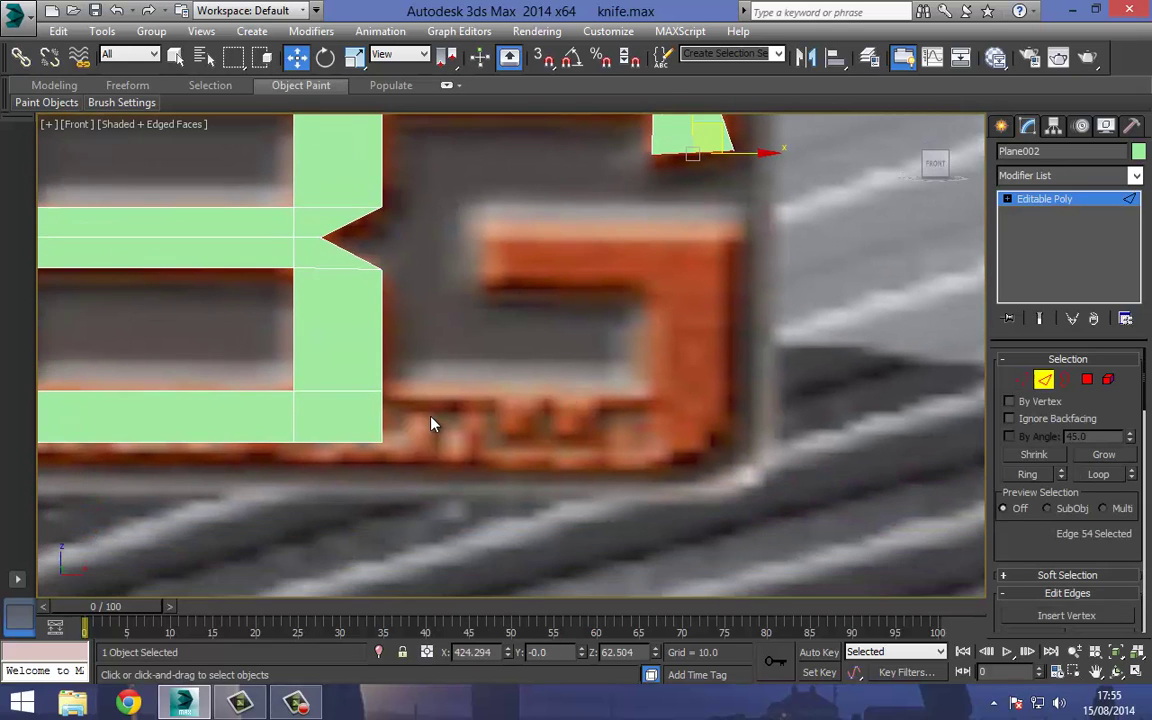
pyautogui.click(383, 421)
pyautogui.keyDown('shift'); pyautogui.moveTo(427, 420); pyautogui.dragTo(690, 420); pyautogui.keyUp('shift')
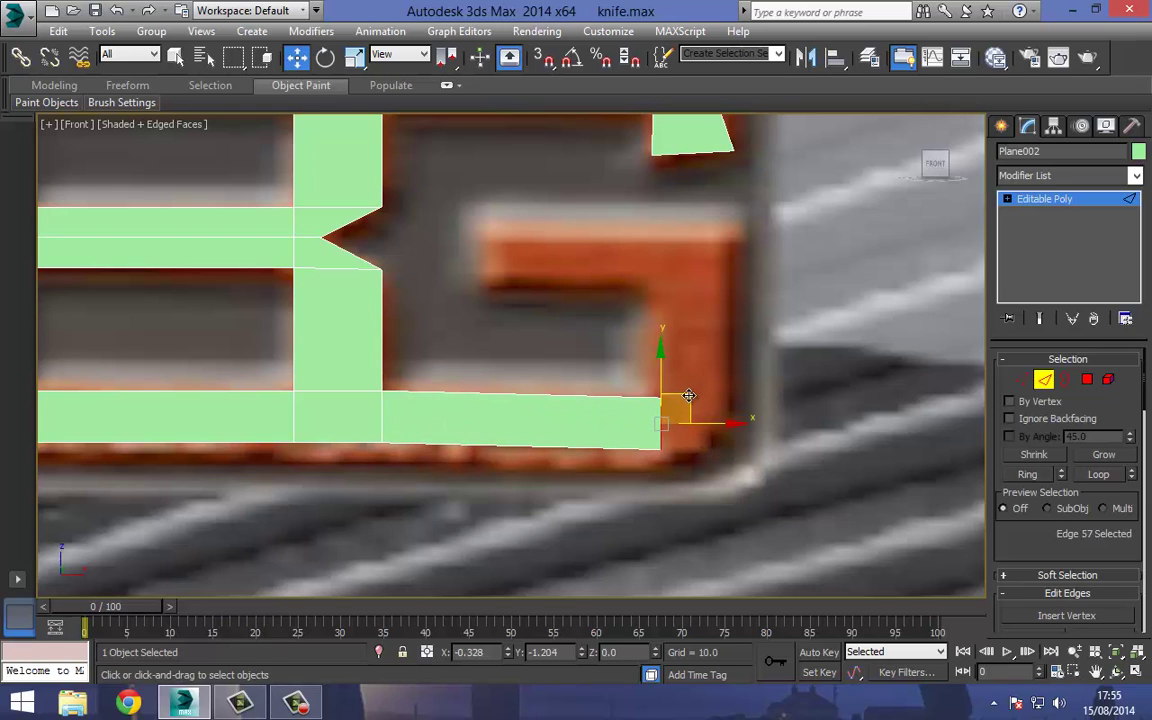
# Extend the G's bottom end edge around the lower corner in two rotated segments, then straight up the right stem towards the crossbar.
pyautogui.keyDown('shift'); pyautogui.moveTo(684, 396); pyautogui.dragTo(700, 334); pyautogui.keyUp('shift')
pyautogui.press('e')
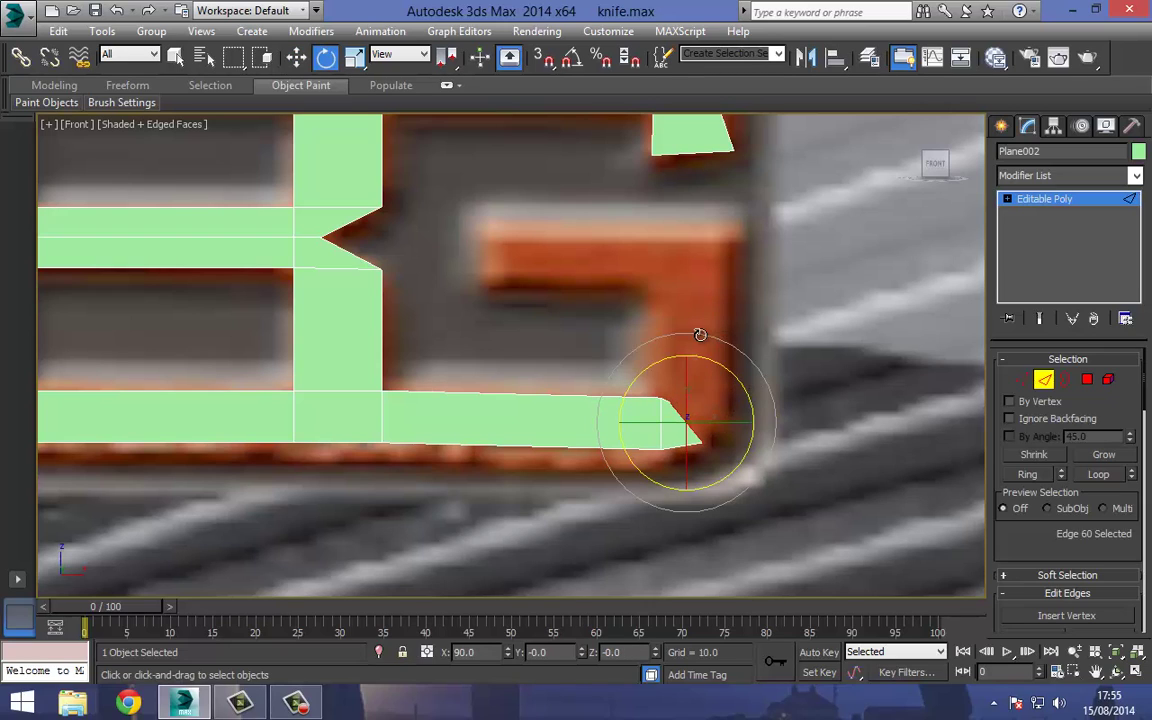
pyautogui.click(297, 58)
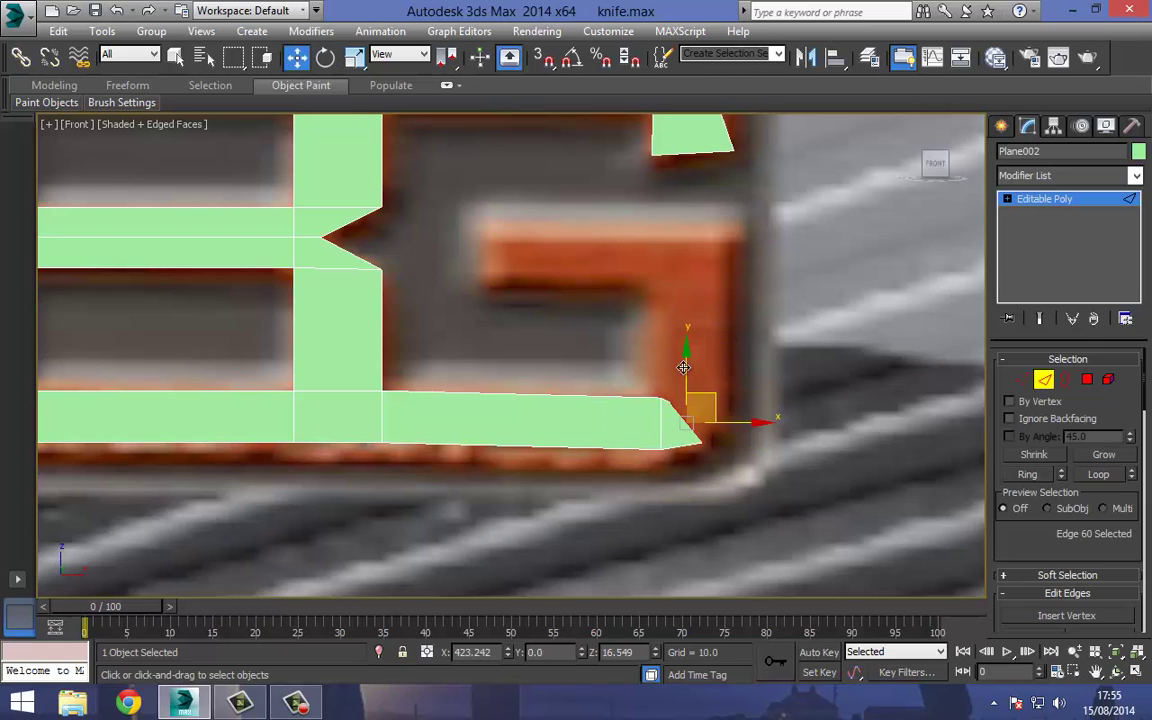
pyautogui.moveTo(707, 393); pyautogui.dragTo(764, 290)
pyautogui.press('e')
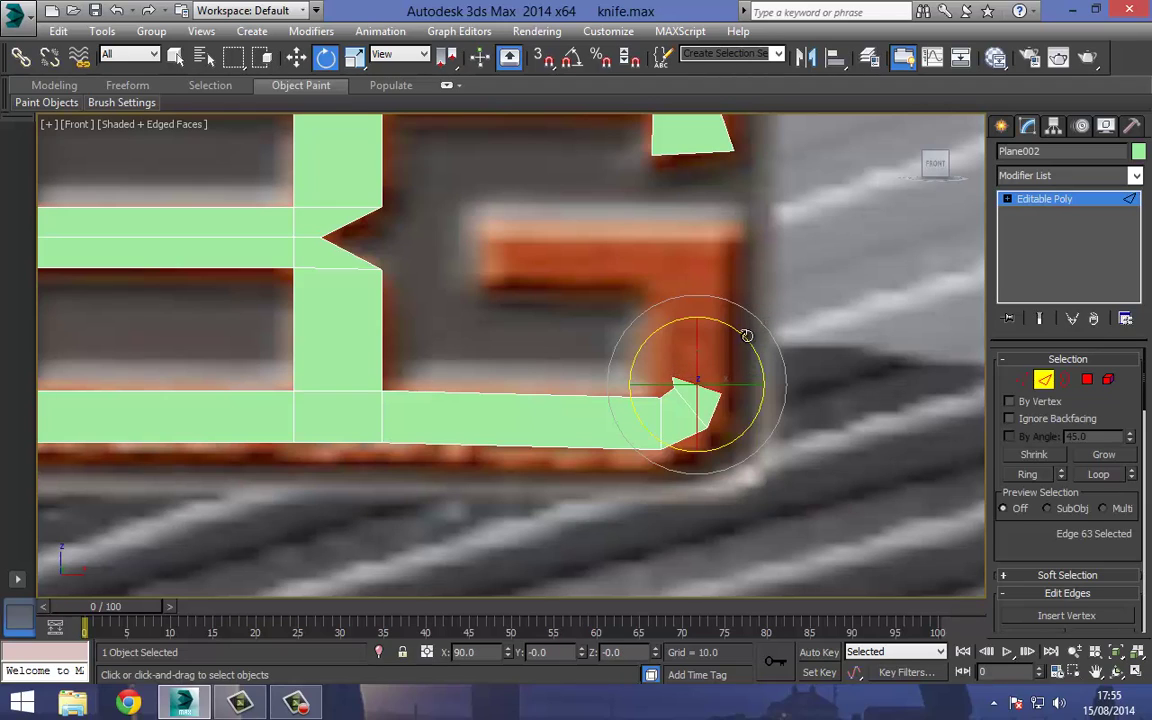
pyautogui.press('w')
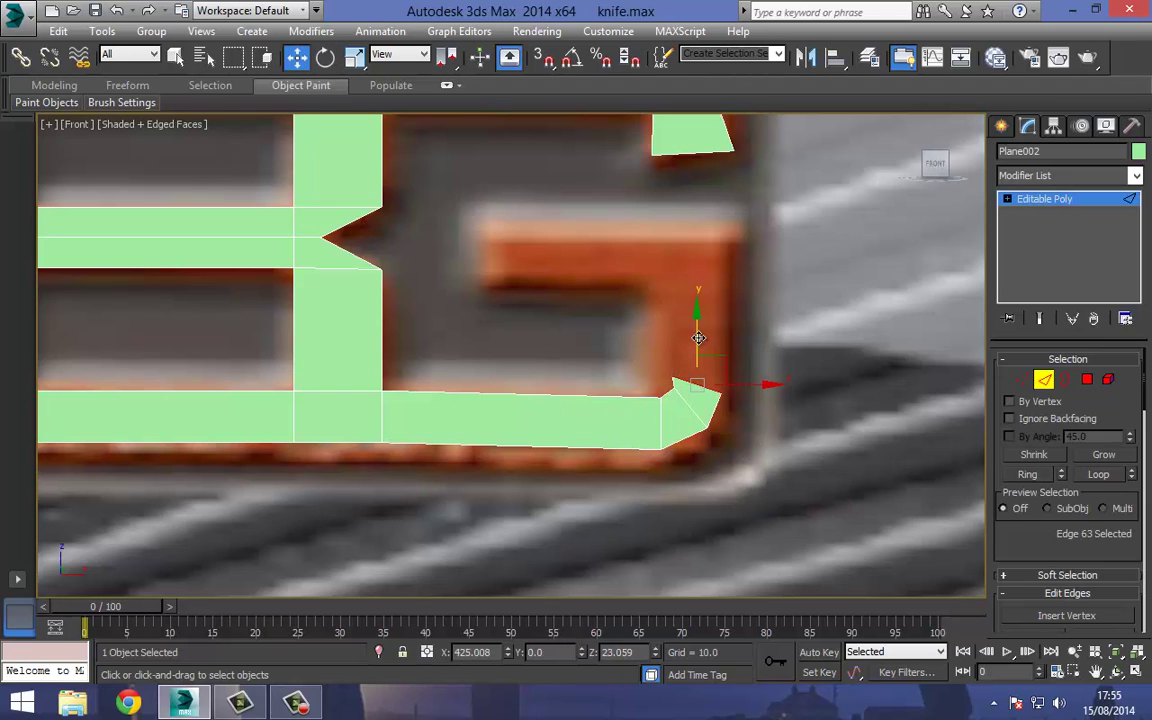
pyautogui.moveTo(698, 338); pyautogui.dragTo(676, 255)
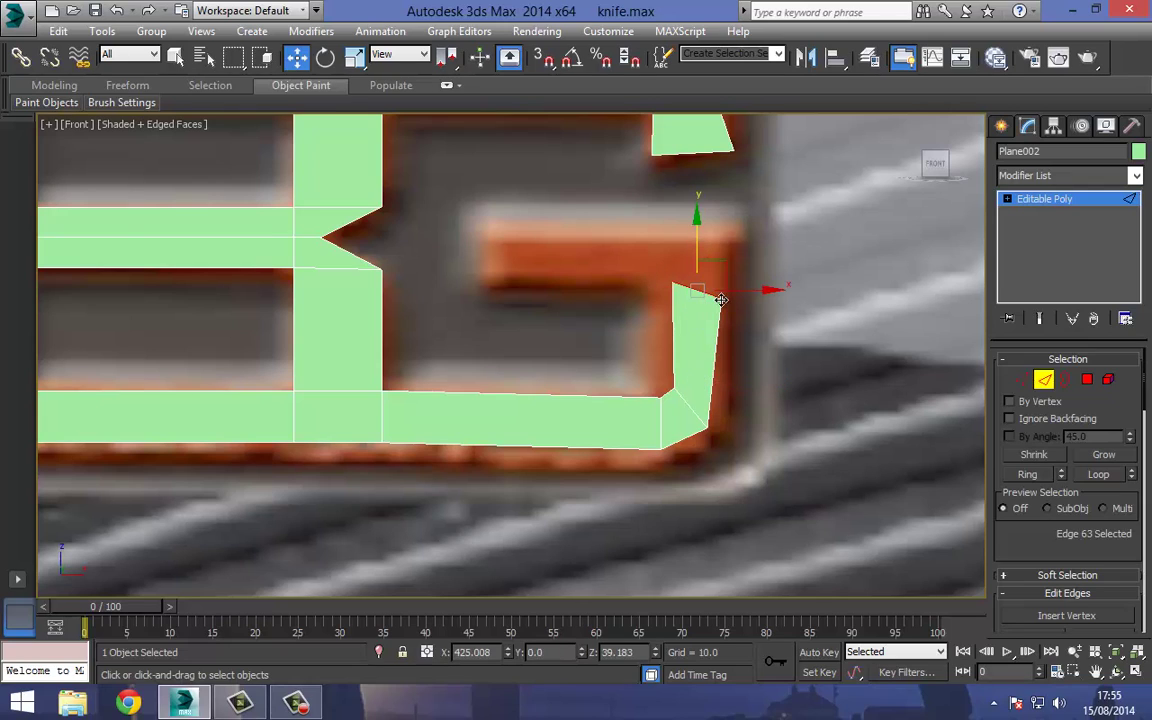
# Move the upper inner vertex of the G's right stem onto the stem's inner side in the reference image.
pyautogui.click(1020, 381)
pyautogui.moveTo(680, 306); pyautogui.dragTo(688, 338, button='middle')
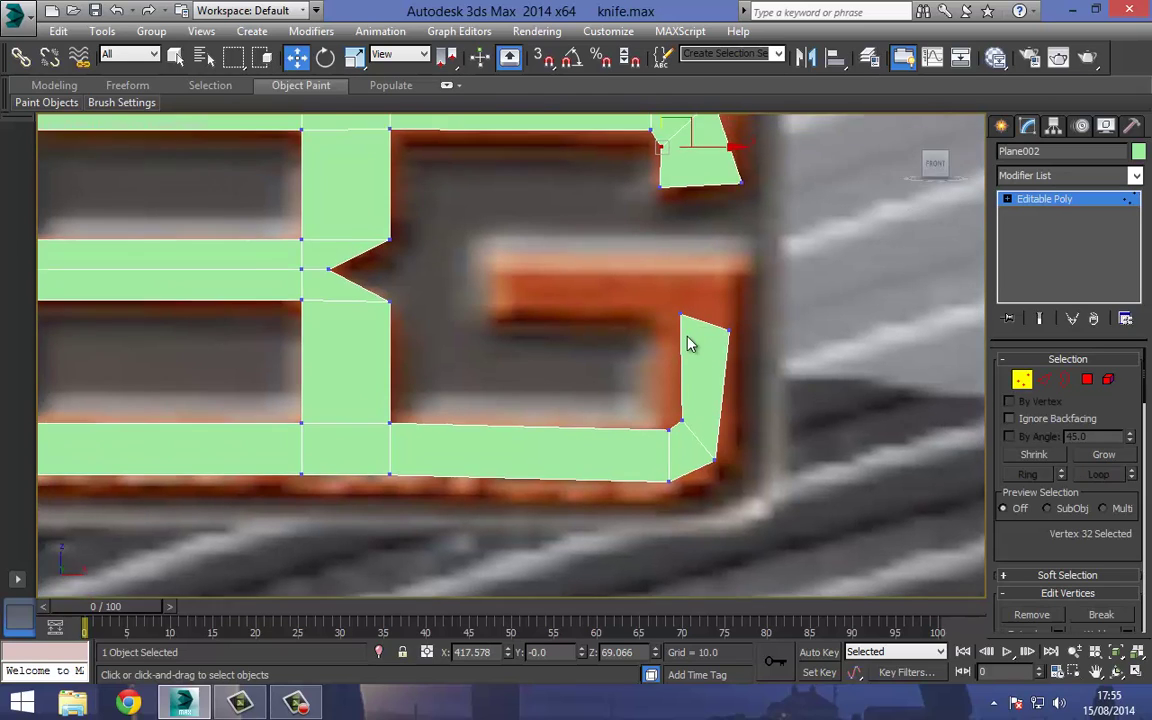
pyautogui.scroll(5, 688, 344)
pyautogui.click(676, 293)
pyautogui.moveTo(701, 270); pyautogui.dragTo(659, 282)
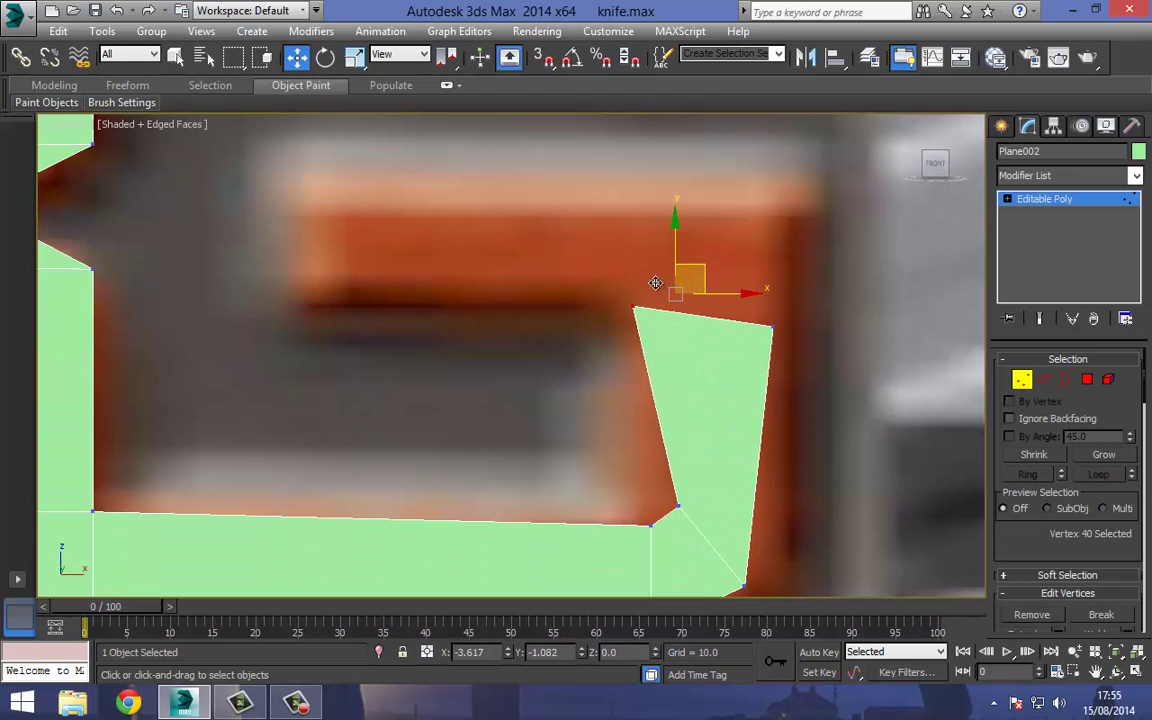
# Fit the G's lower corner to the reference by moving its two inner vertices inward and its two outer vertices outward.
pyautogui.moveTo(676, 440); pyautogui.dragTo(665, 341, button='middle')
pyautogui.moveTo(709, 456); pyautogui.dragTo(711, 459)
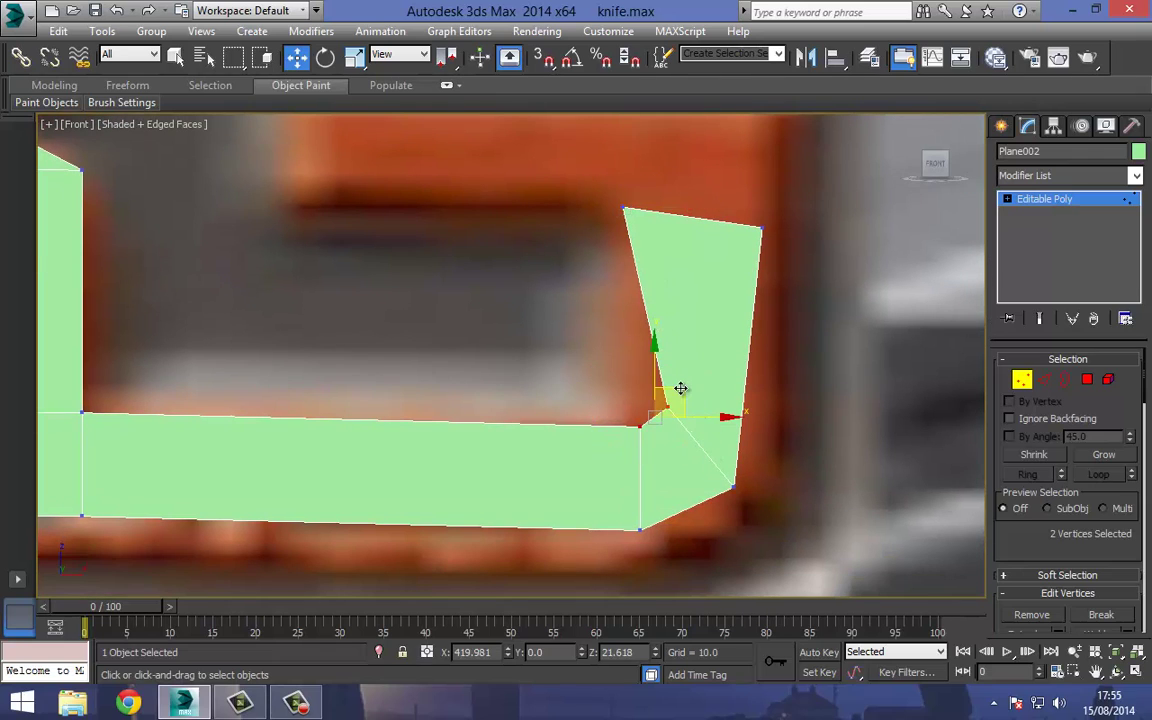
pyautogui.moveTo(681, 388); pyautogui.dragTo(657, 394)
pyautogui.click(739, 516)
pyautogui.click(734, 487)
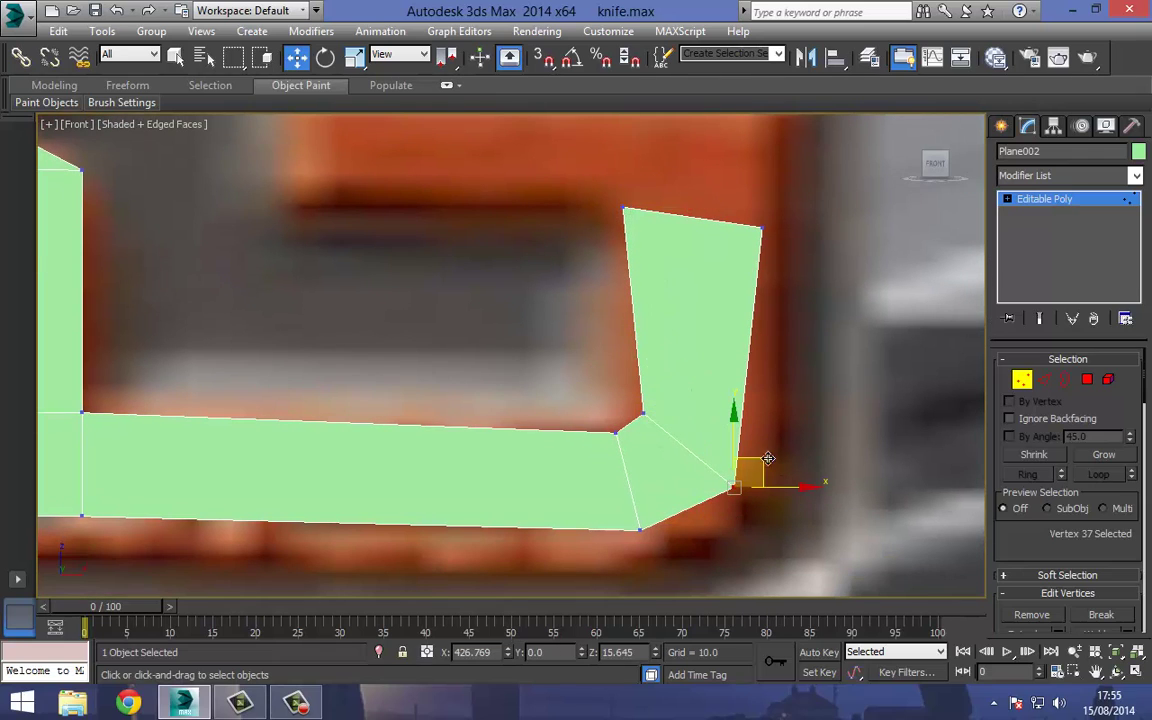
pyautogui.moveTo(756, 470); pyautogui.dragTo(775, 445)
pyautogui.moveTo(630, 511); pyautogui.dragTo(678, 561)
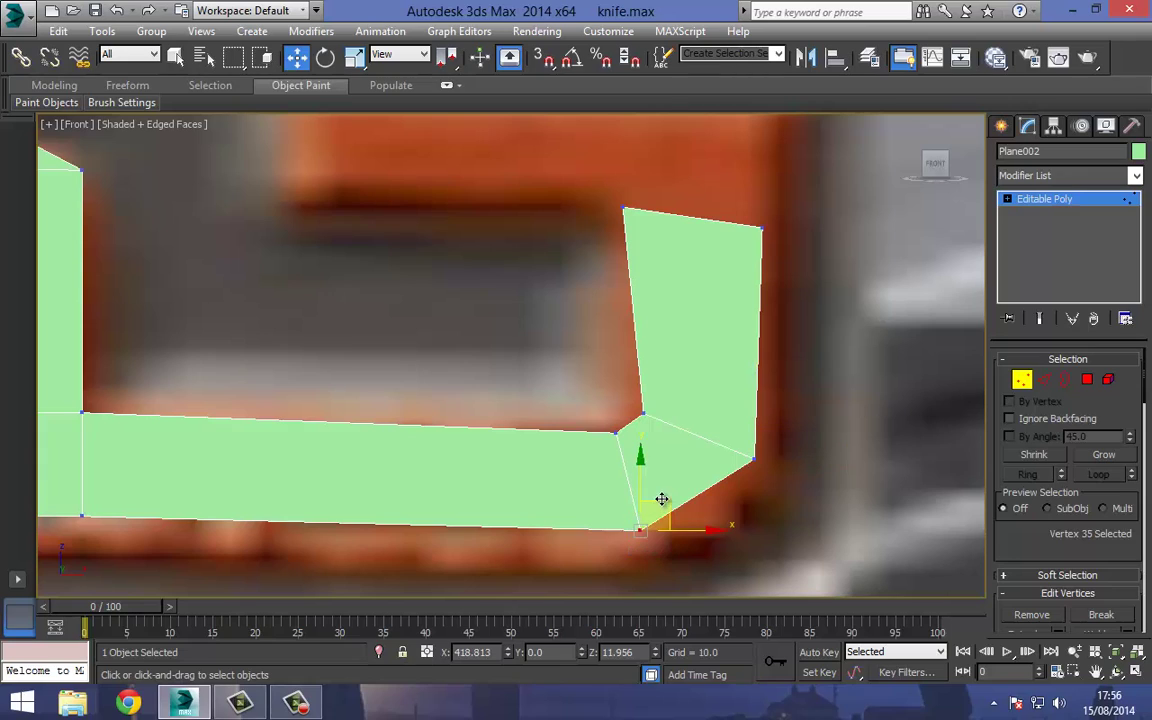
pyautogui.moveTo(663, 500); pyautogui.dragTo(668, 507)
# Scale the two top vertices of the G's right stem vertically until its end edge is level.
pyautogui.press('2')
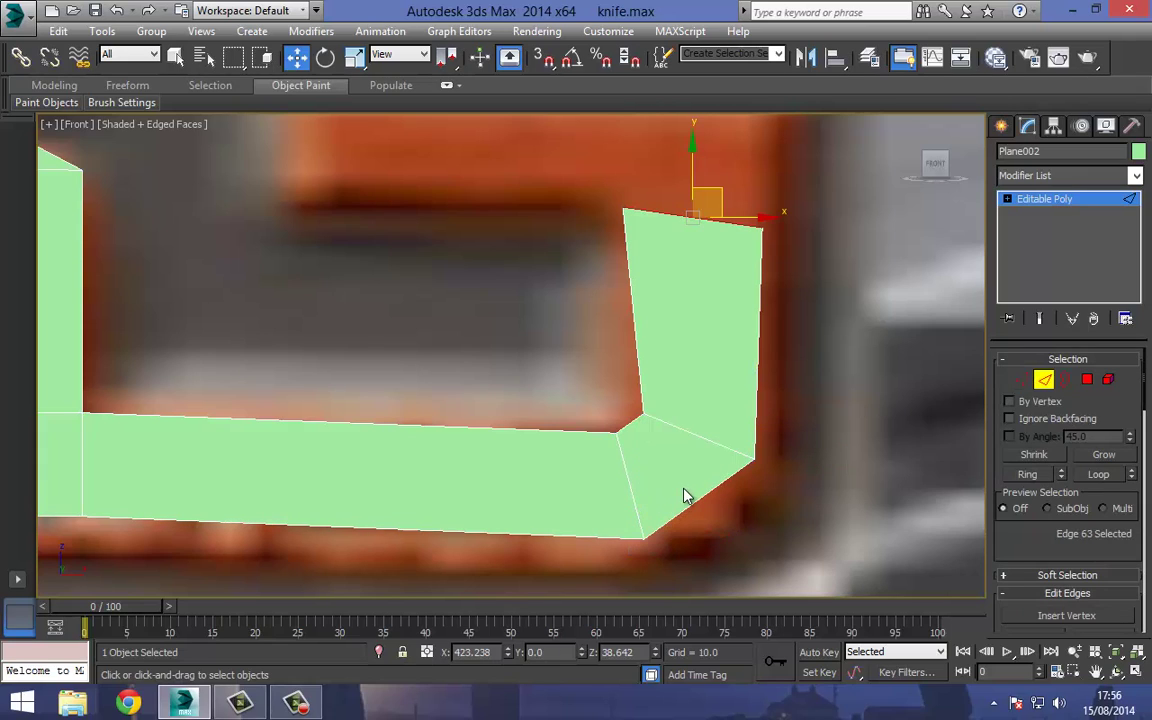
pyautogui.press('4')
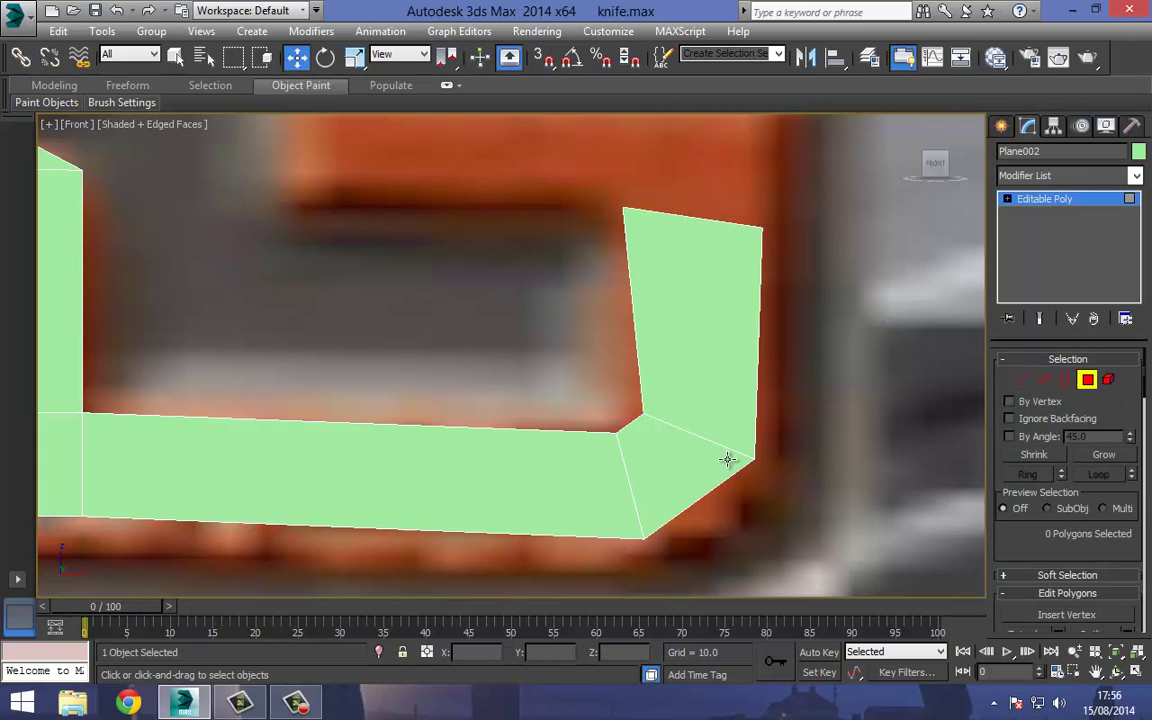
pyautogui.press('5')
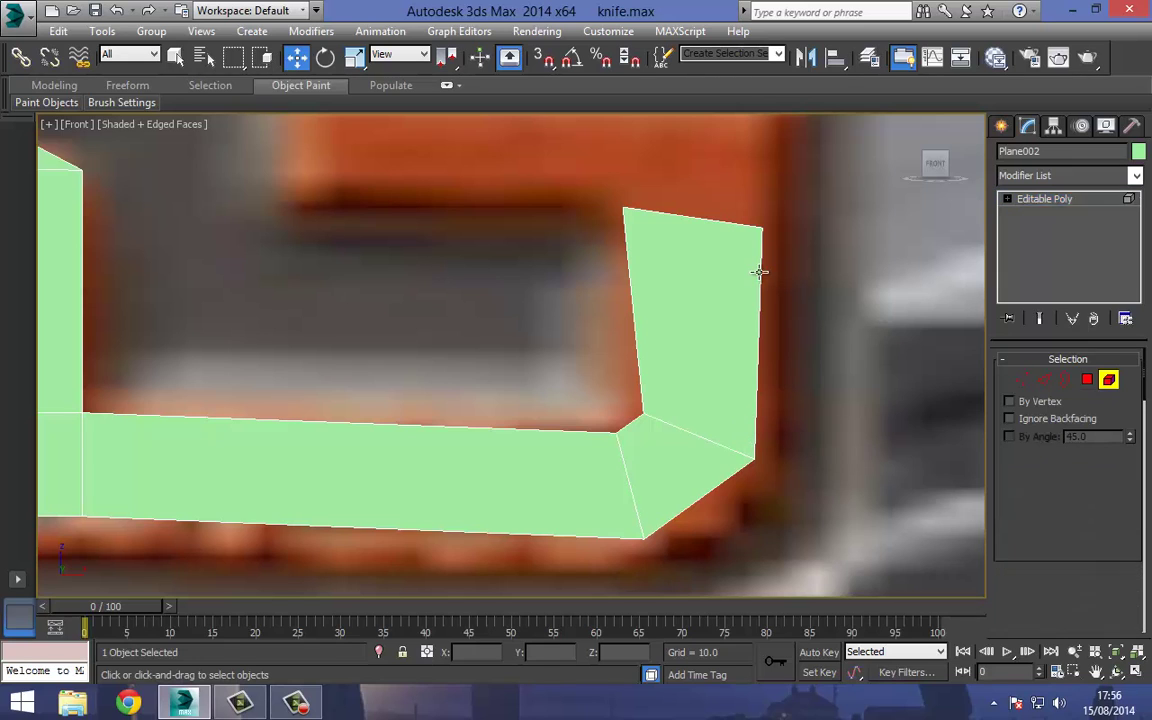
pyautogui.moveTo(850, 329); pyautogui.dragTo(845, 397, button='middle')
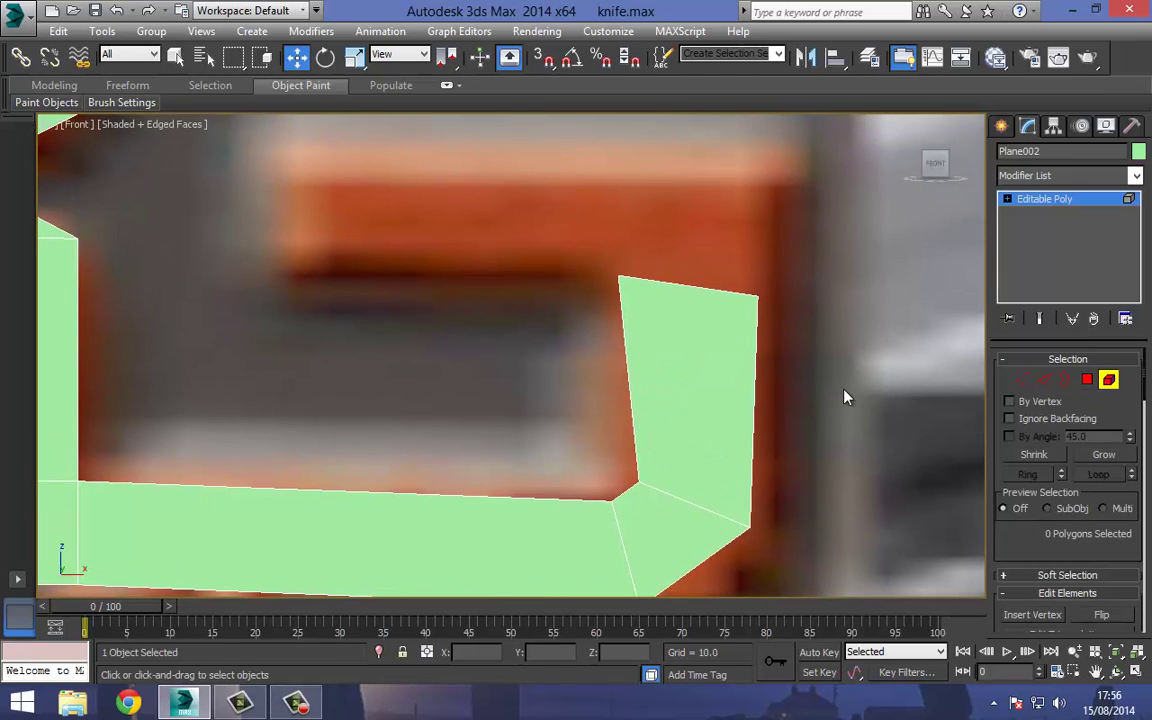
pyautogui.click(1016, 378)
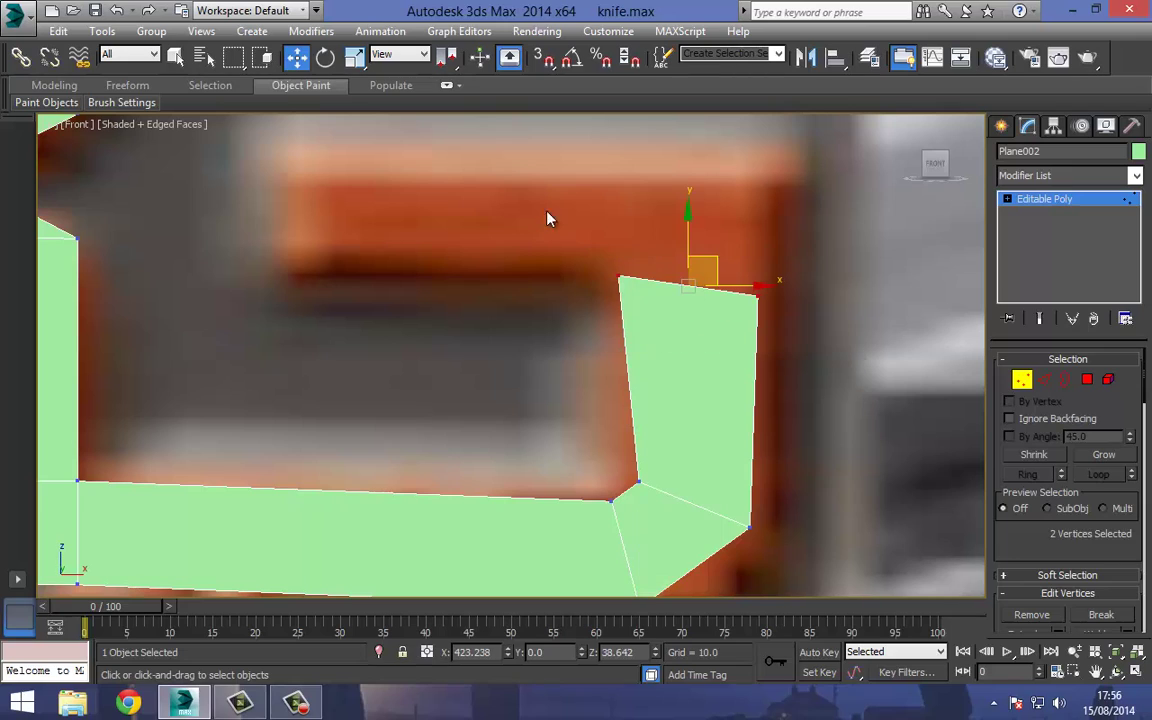
pyautogui.click(357, 62)
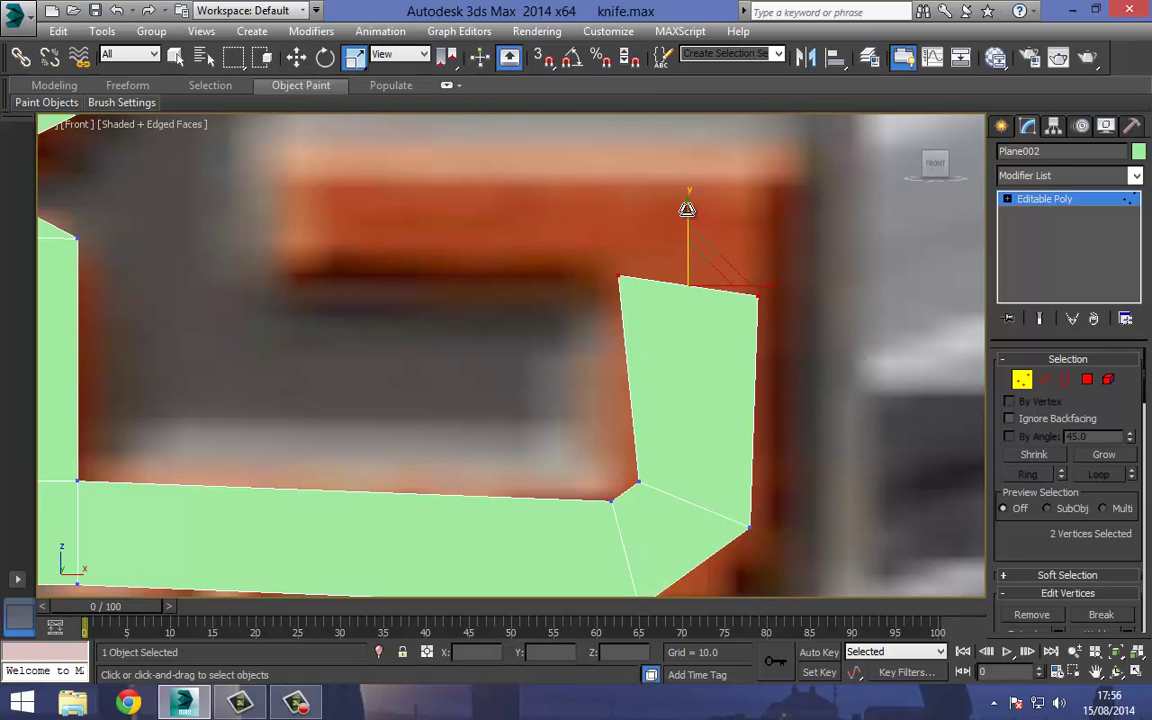
pyautogui.moveTo(687, 211); pyautogui.dragTo(668, 412)
# Shift the two inner vertices of the G's lower corner slightly up and towards the stem's inner side in the reference.
pyautogui.click(296, 58)
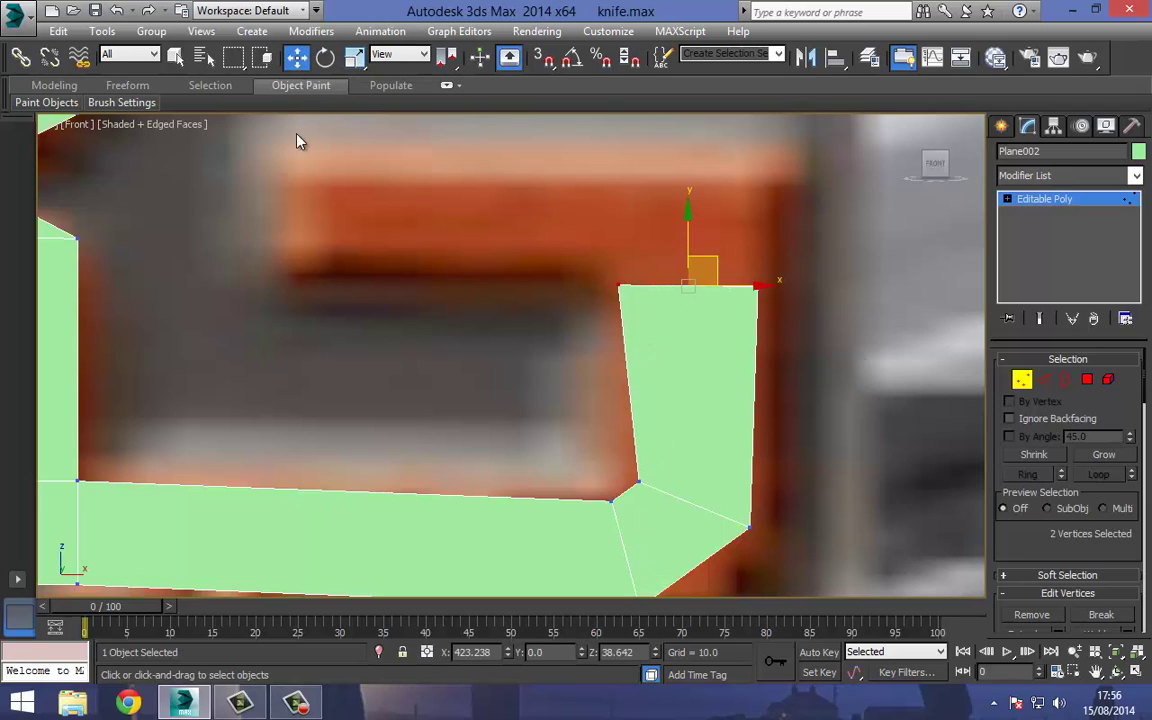
pyautogui.moveTo(488, 335); pyautogui.dragTo(504, 243, button='middle')
pyautogui.moveTo(572, 332); pyautogui.dragTo(686, 433)
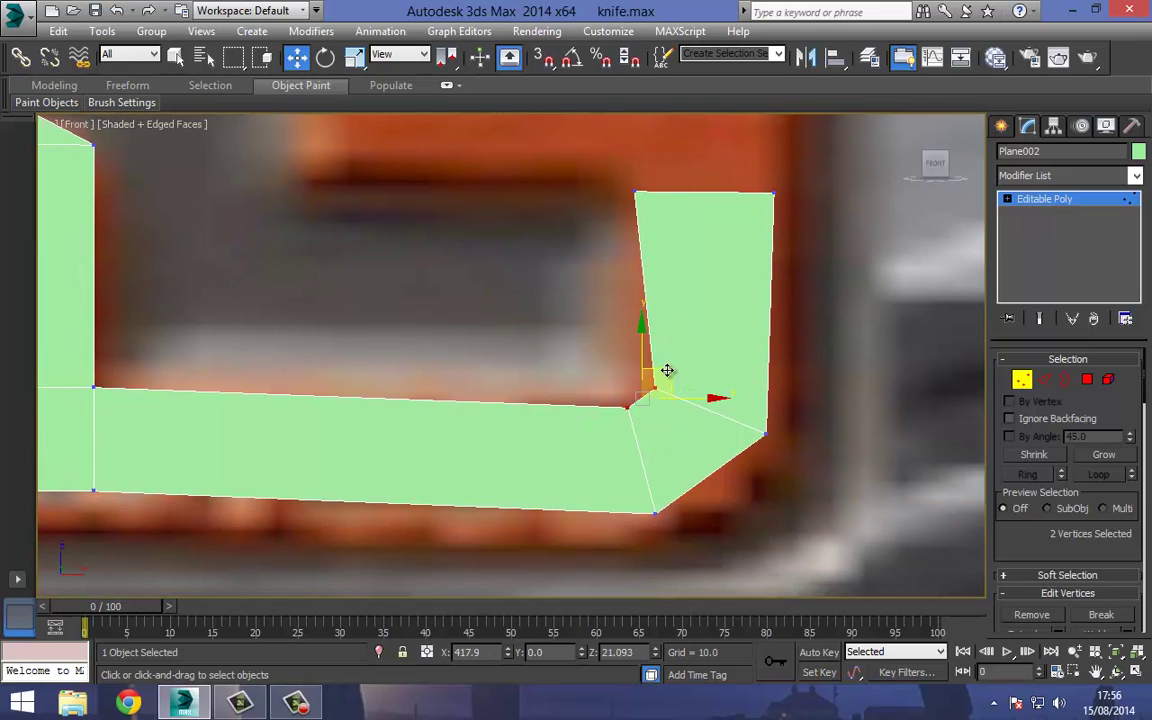
pyautogui.moveTo(666, 370); pyautogui.dragTo(654, 364)
# Straighten the inner and outer sides of the G's right stem by scaling each side's vertex pair horizontally.
pyautogui.scroll(-5, 690, 400)
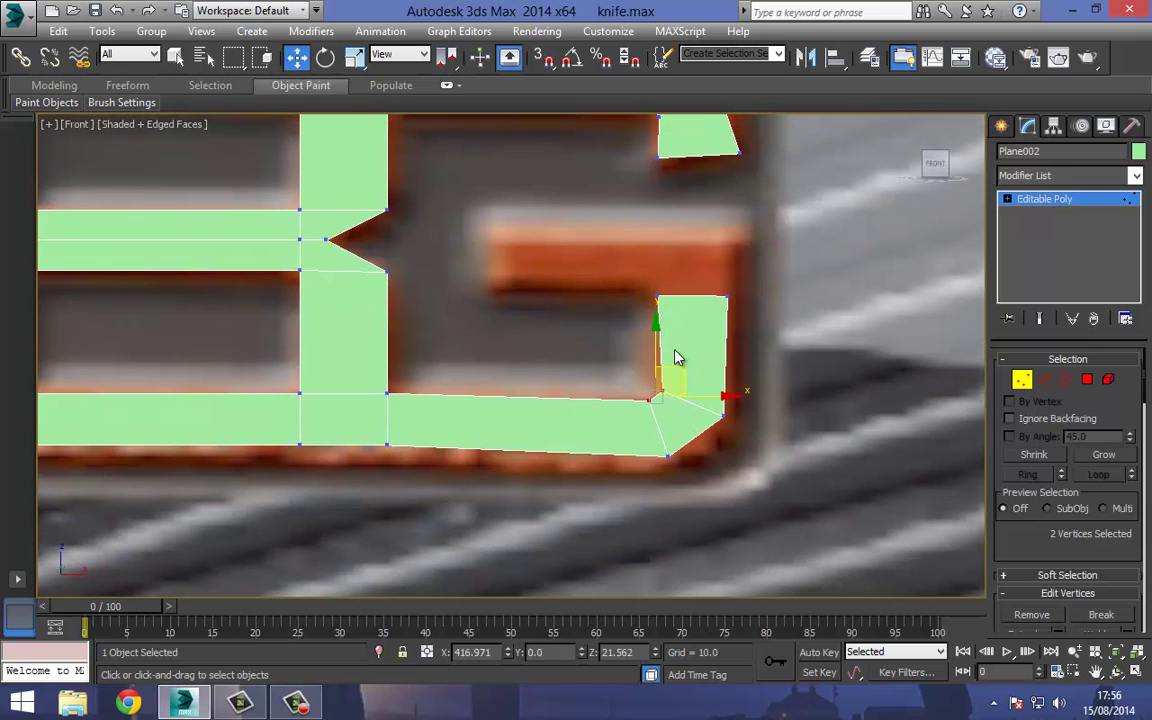
pyautogui.moveTo(683, 331); pyautogui.dragTo(682, 408)
pyautogui.click(357, 58)
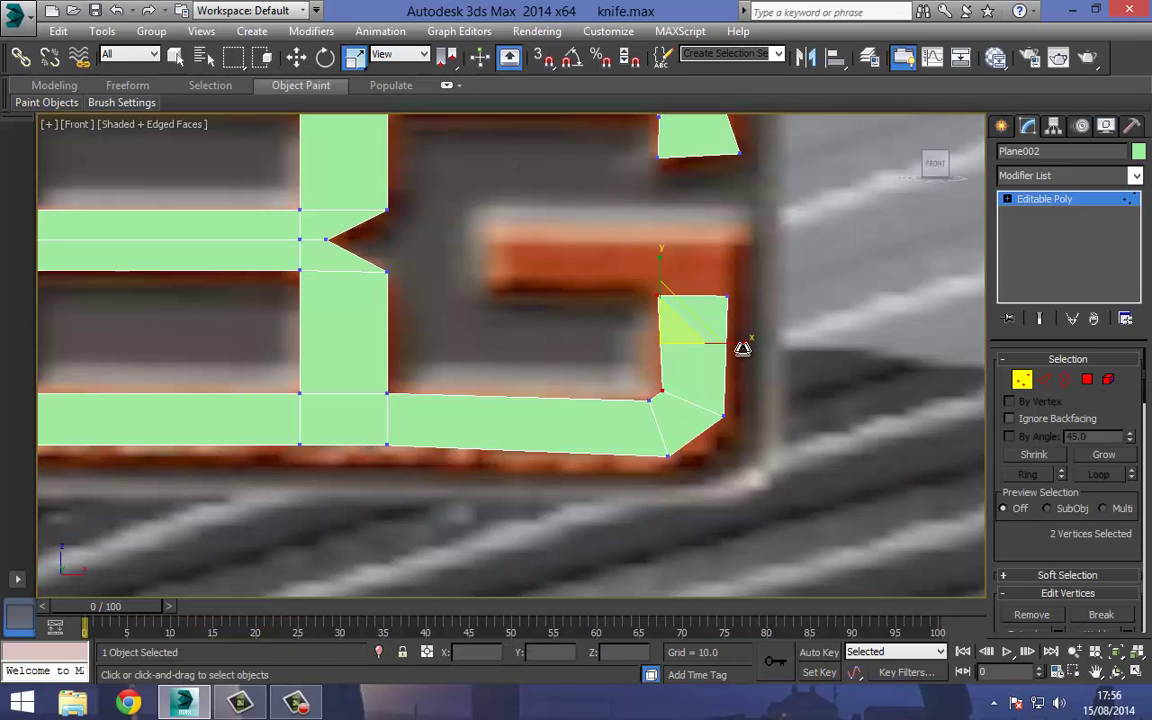
pyautogui.moveTo(742, 347); pyautogui.dragTo(599, 389)
pyautogui.moveTo(757, 245); pyautogui.dragTo(702, 455)
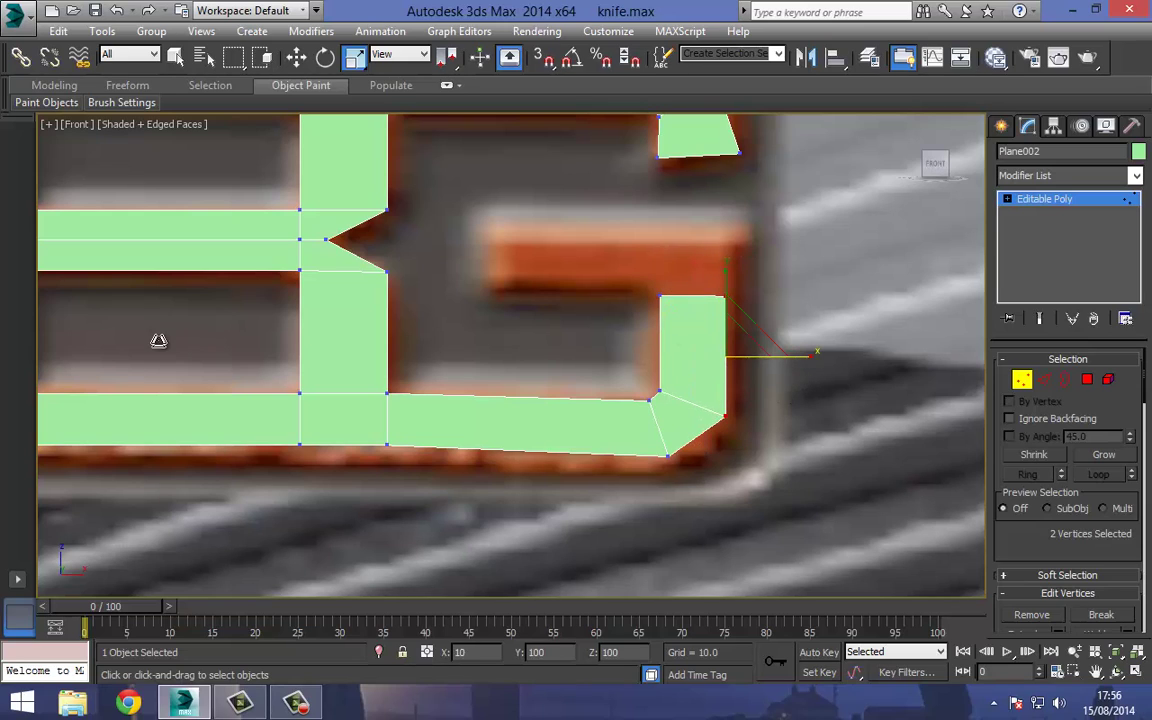
pyautogui.moveTo(158, 341); pyautogui.dragTo(150, 337)
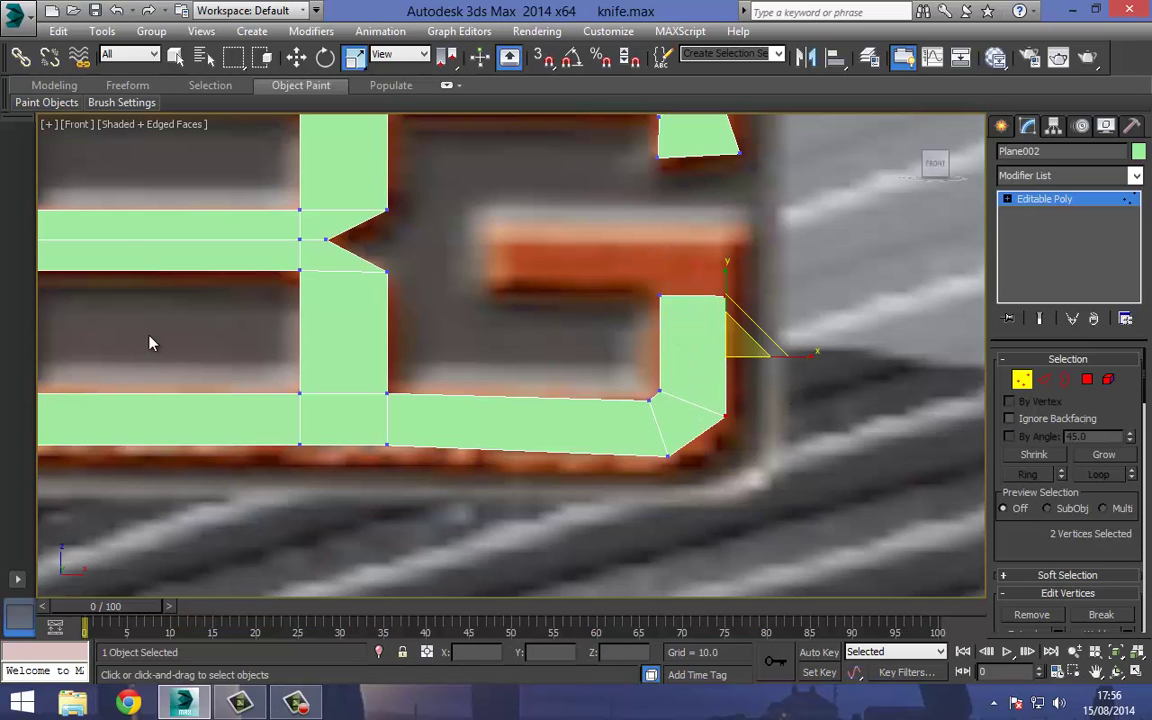
# Extend the right stem's end edge up through the crossbar's height, then extend its inner side edge along the crossbar to the tip.
pyautogui.click(296, 57)
pyautogui.click(1046, 380)
pyautogui.moveTo(674, 307); pyautogui.dragTo(667, 347, button='middle')
pyautogui.scroll(2, 711, 314)
pyautogui.moveTo(676, 294); pyautogui.dragTo(679, 217)
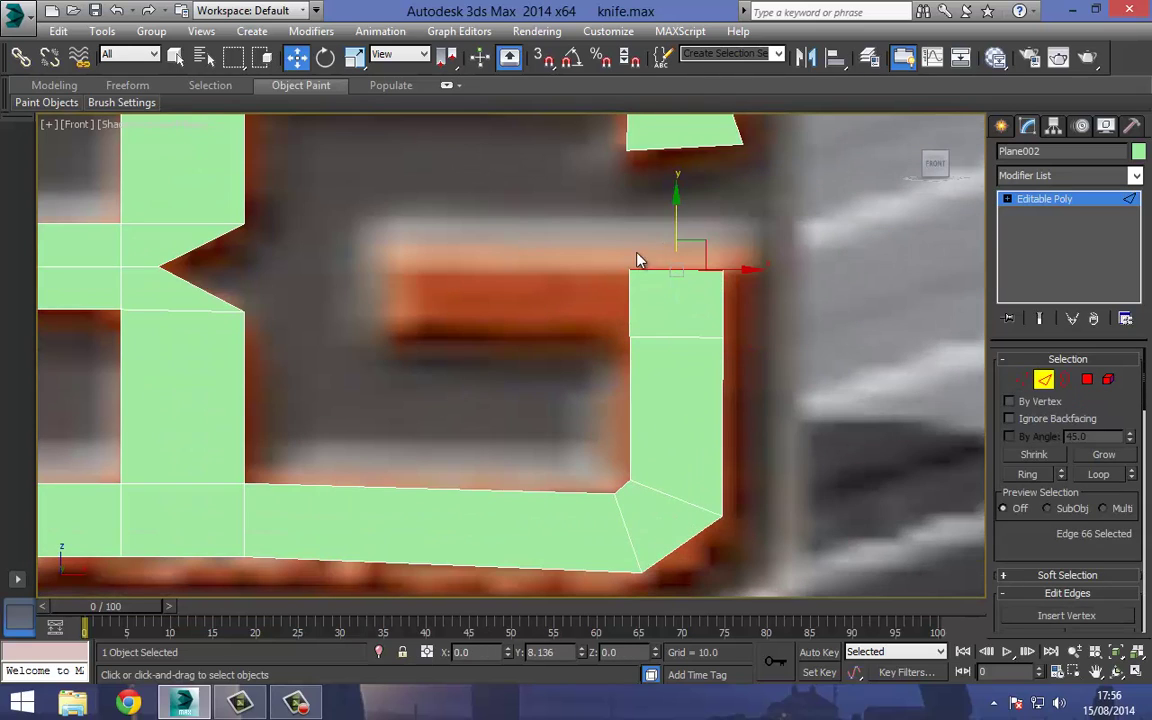
pyautogui.click(627, 304)
pyautogui.keyDown('shift'); pyautogui.moveTo(679, 303); pyautogui.dragTo(450, 299); pyautogui.keyUp('shift')
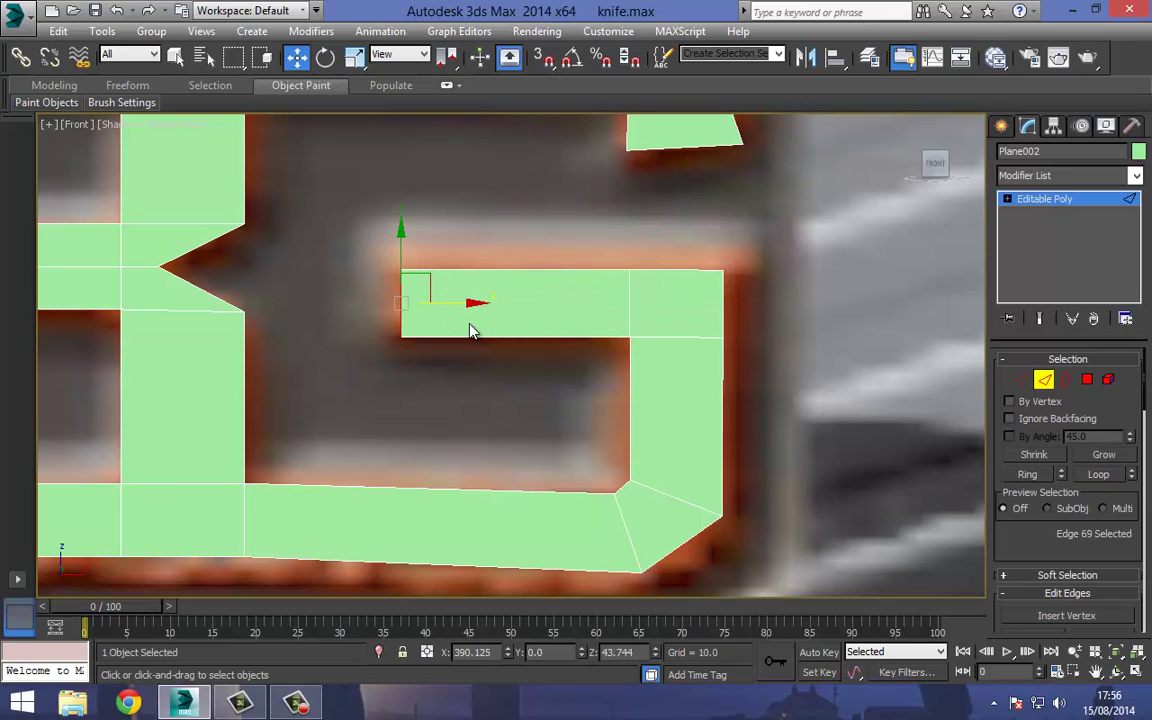
# Select the logo's outer border together with the borders of the B's two openings.
pyautogui.scroll(-4, 472, 330)
pyautogui.moveTo(262, 291); pyautogui.dragTo(345, 296, button='middle')
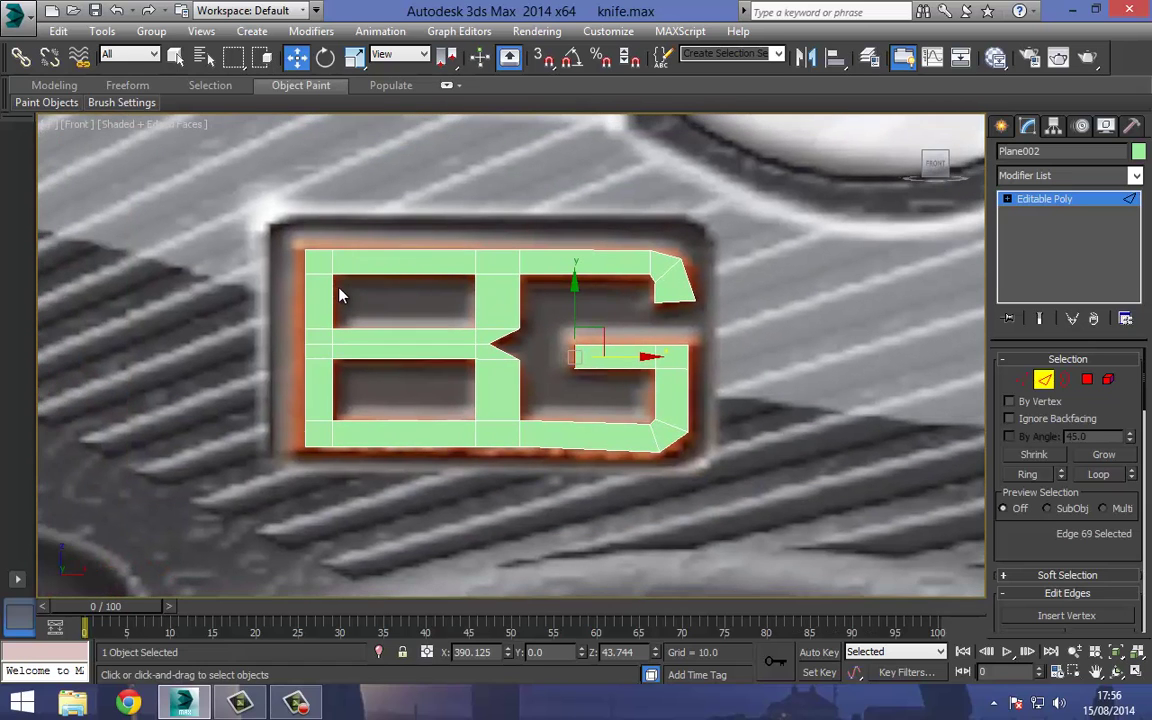
pyautogui.scroll(3, 467, 314)
pyautogui.moveTo(540, 339); pyautogui.dragTo(489, 334, button='middle')
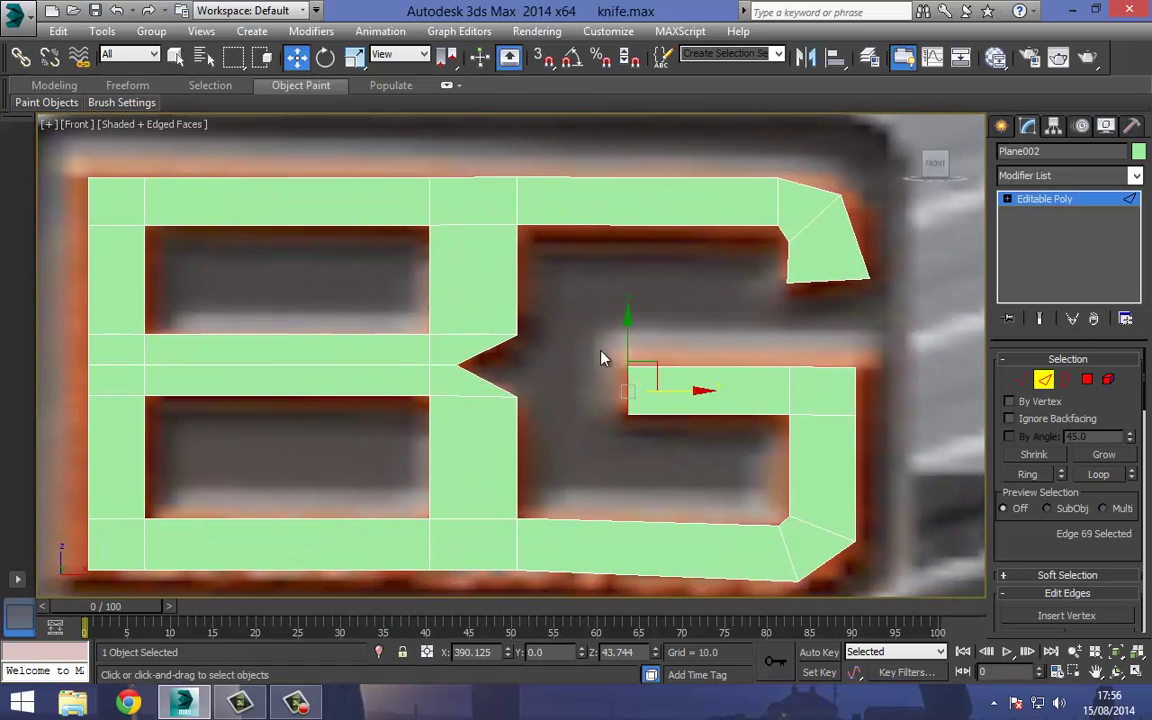
pyautogui.click(1066, 380)
pyautogui.click(847, 282)
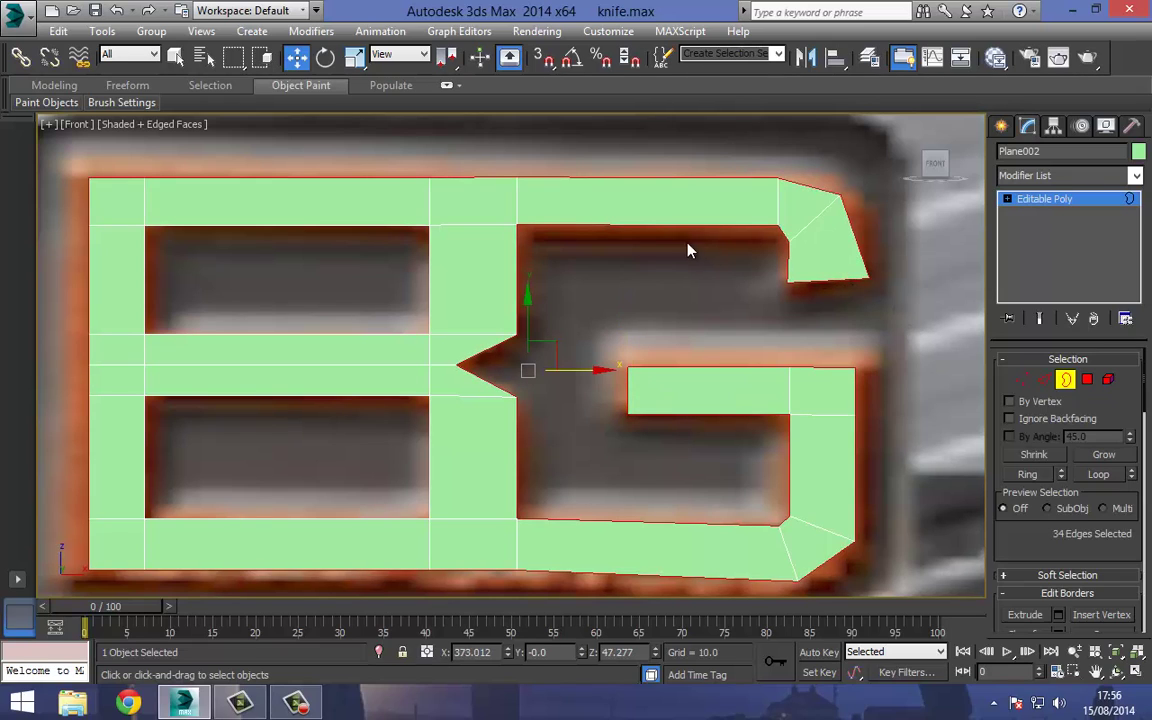
pyautogui.moveTo(390, 258); pyautogui.dragTo(508, 290, button='middle')
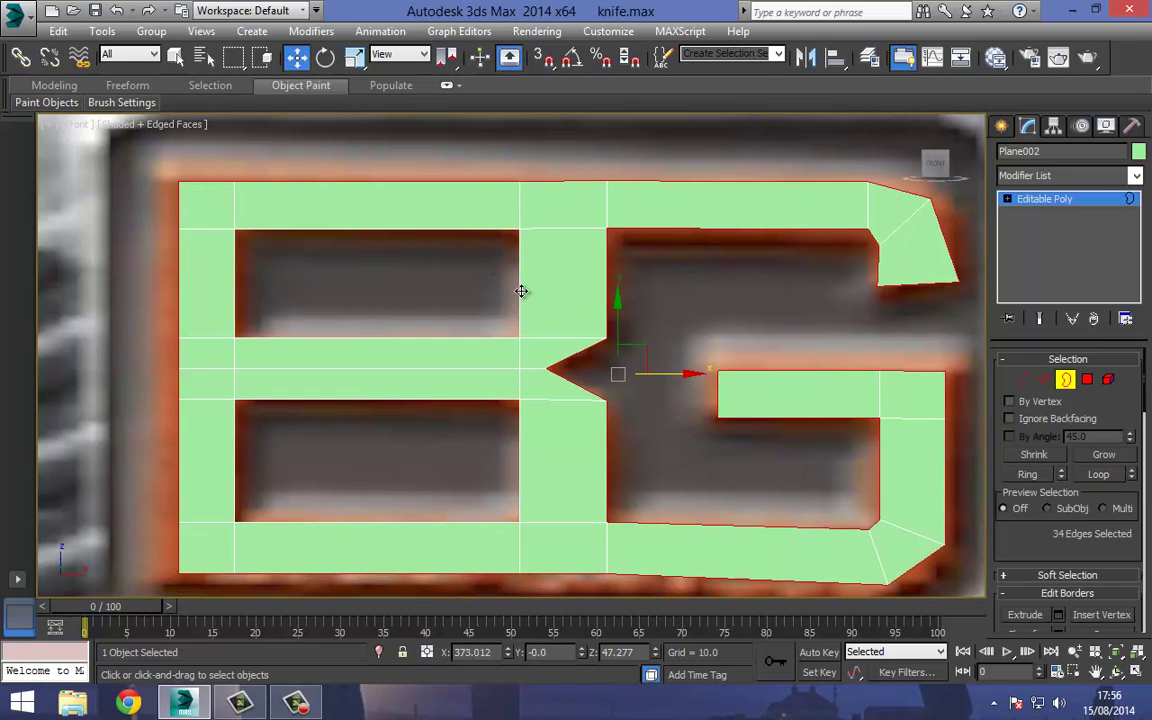
pyautogui.keyDown('ctrl'); pyautogui.click(521, 291); pyautogui.keyUp('ctrl')
pyautogui.keyDown('ctrl'); pyautogui.click(481, 399); pyautogui.keyUp('ctrl')
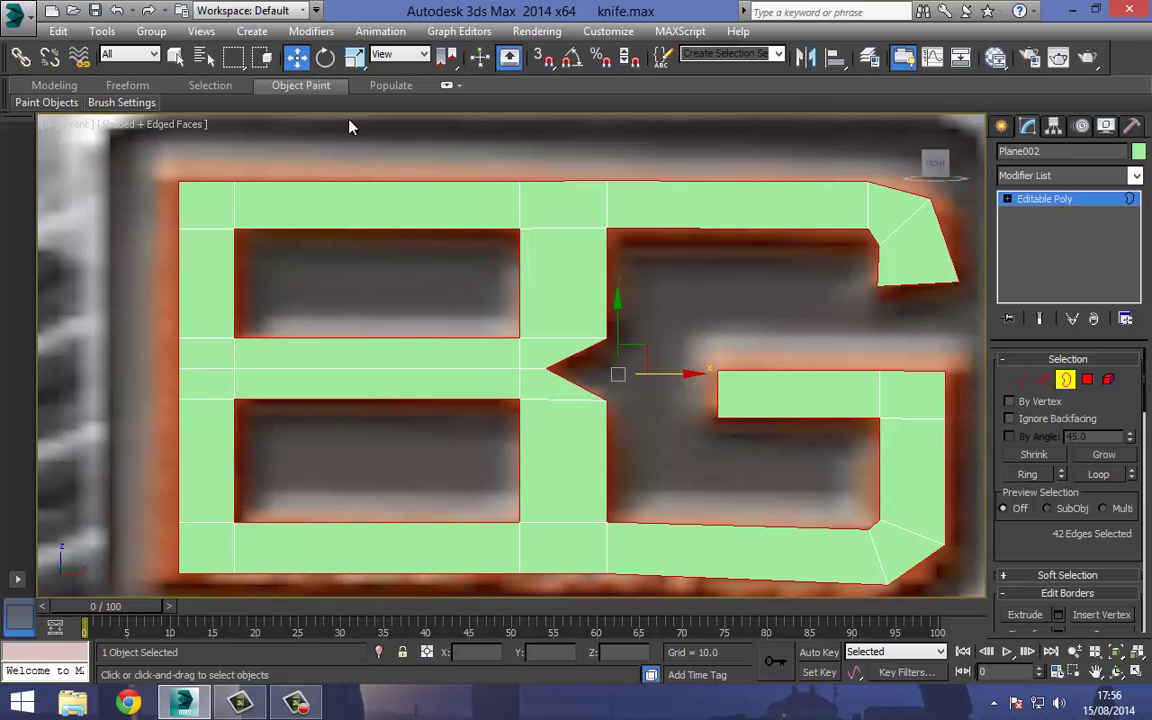
# Extrude the selected borders backwards in the perspective view to give the logo depth.
pyautogui.moveTo(364, 267); pyautogui.dragTo(371, 282, button='middle')
pyautogui.press('p')
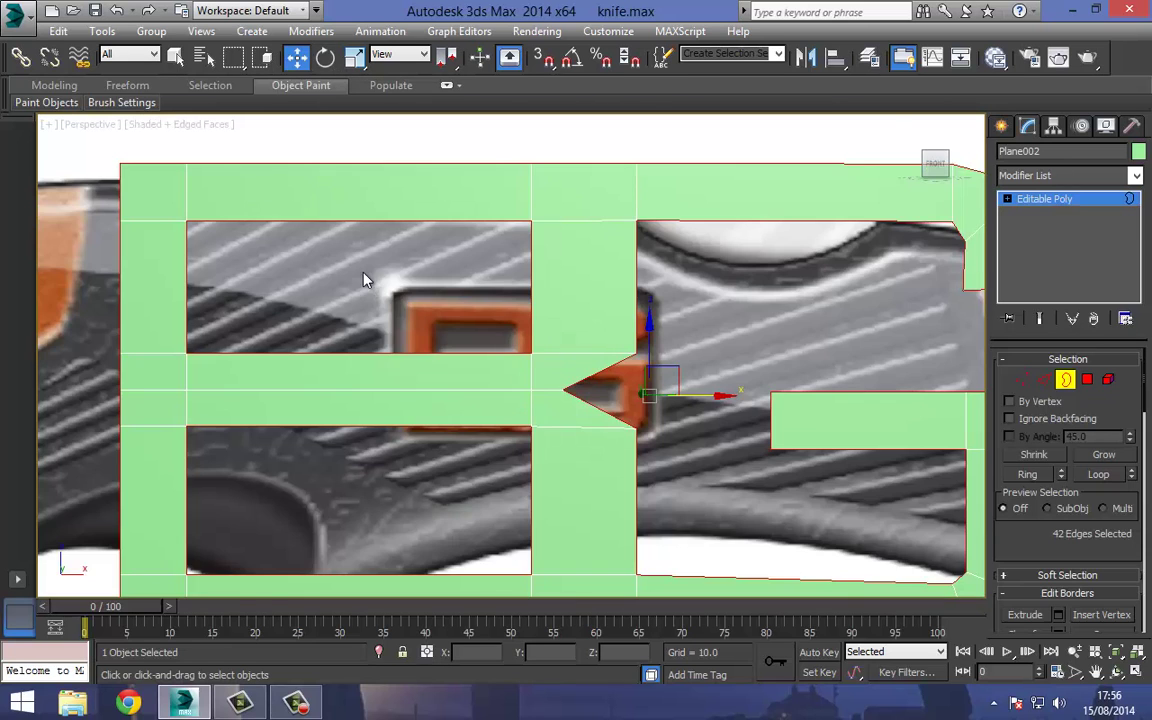
pyautogui.scroll(-1, 364, 267)
pyautogui.hotkey('ctrl', 'r')
pyautogui.moveTo(492, 250); pyautogui.dragTo(555, 317)
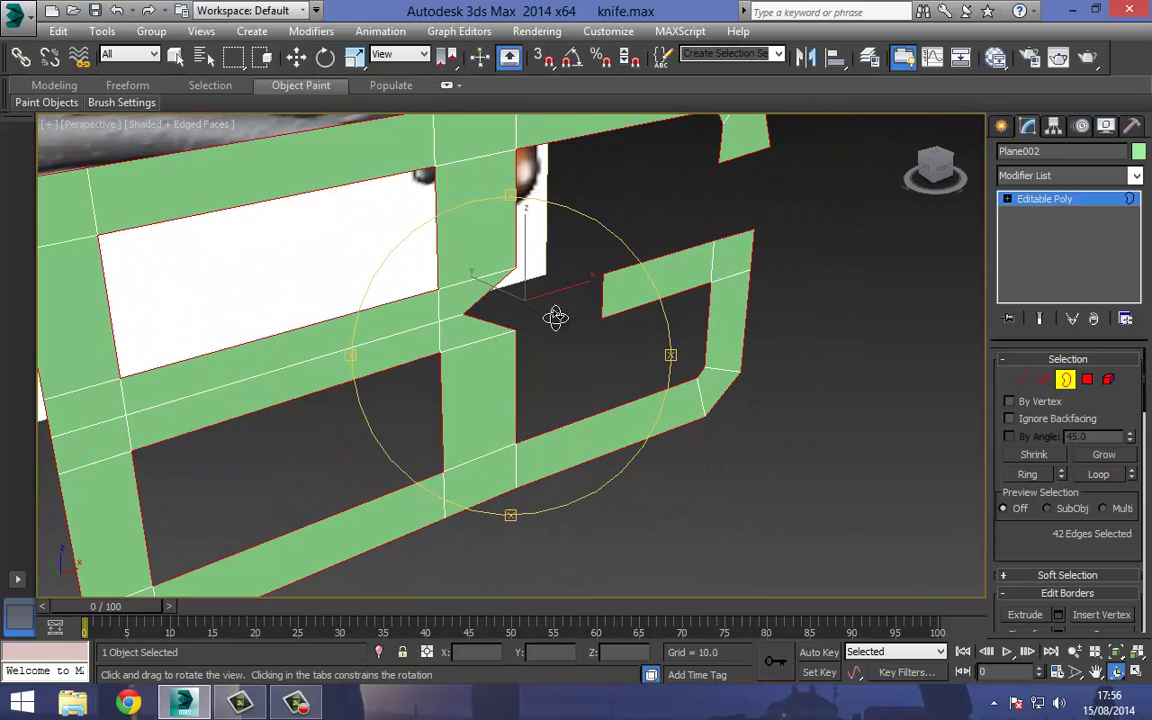
pyautogui.click(300, 60)
pyautogui.moveTo(495, 287); pyautogui.dragTo(526, 288, button='middle')
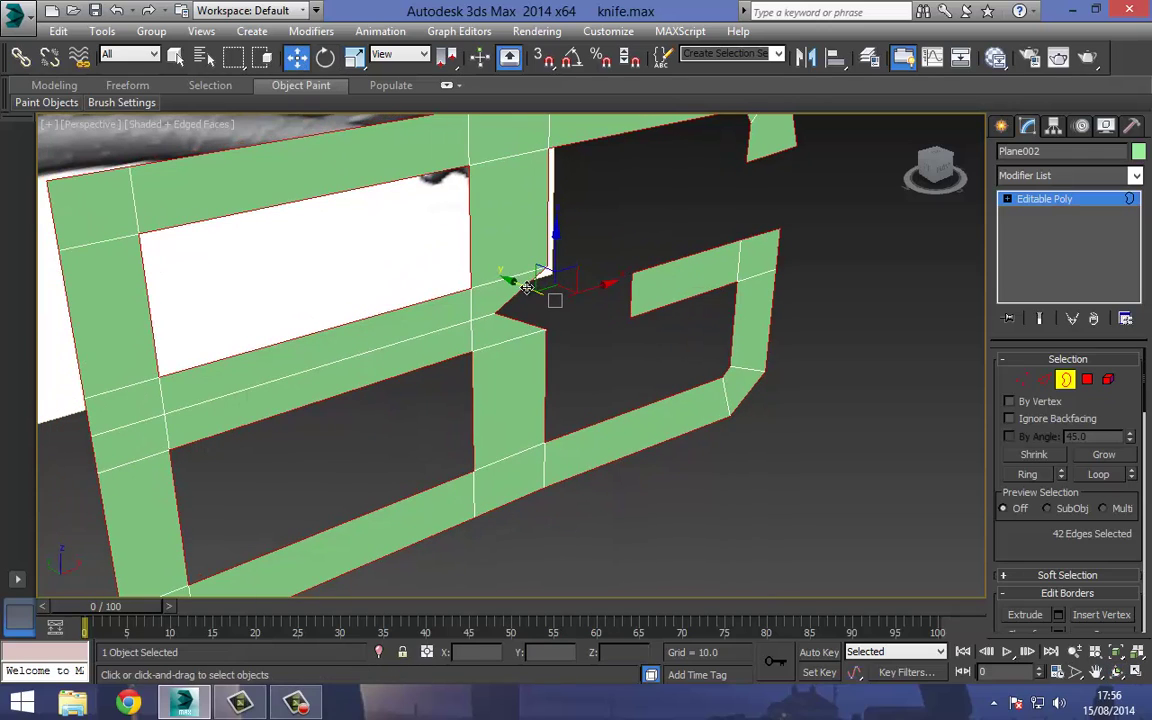
pyautogui.keyDown('shift'); pyautogui.moveTo(527, 288); pyautogui.dragTo(508, 271); pyautogui.keyUp('shift')
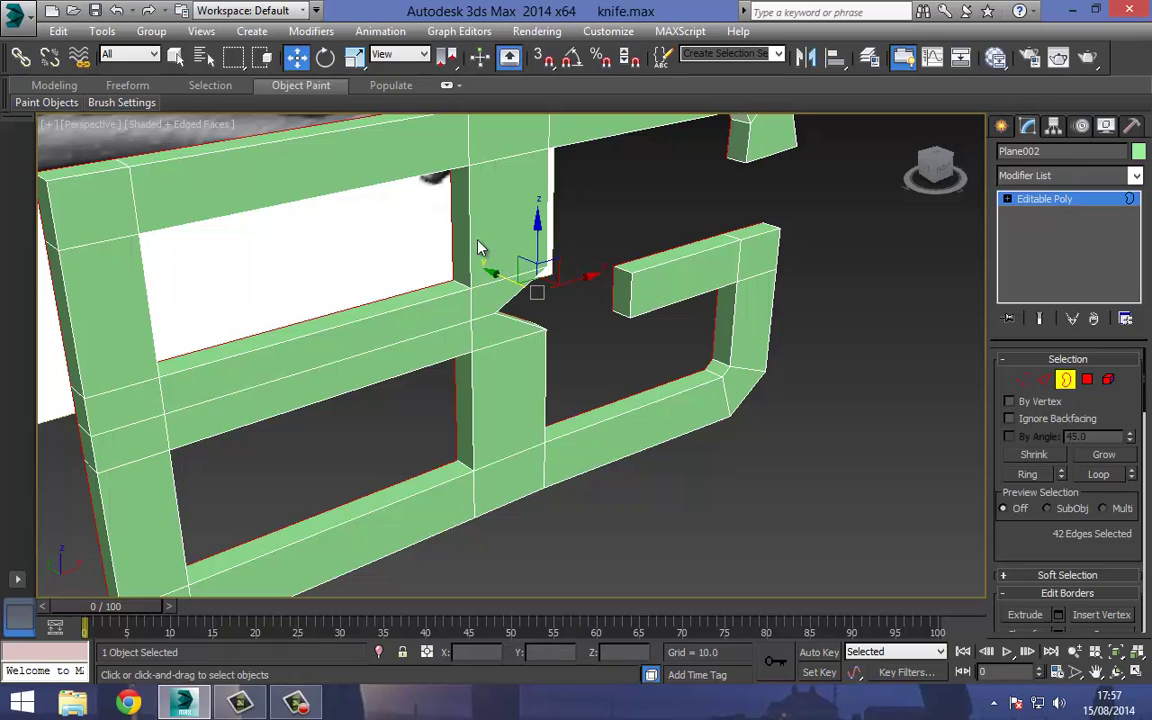
# Select only the logo's outer back border and scale it uniformly to about 103 percent.
pyautogui.click(712, 332)
pyautogui.click(357, 57)
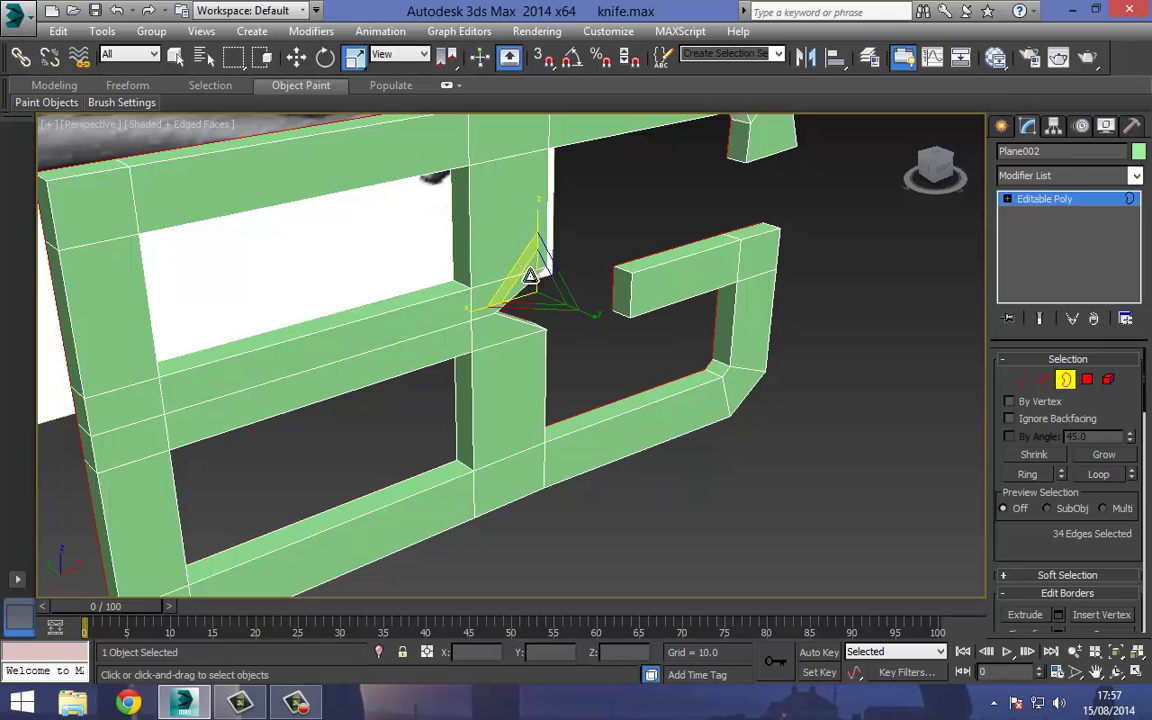
pyautogui.moveTo(535, 285); pyautogui.dragTo(534, 287)
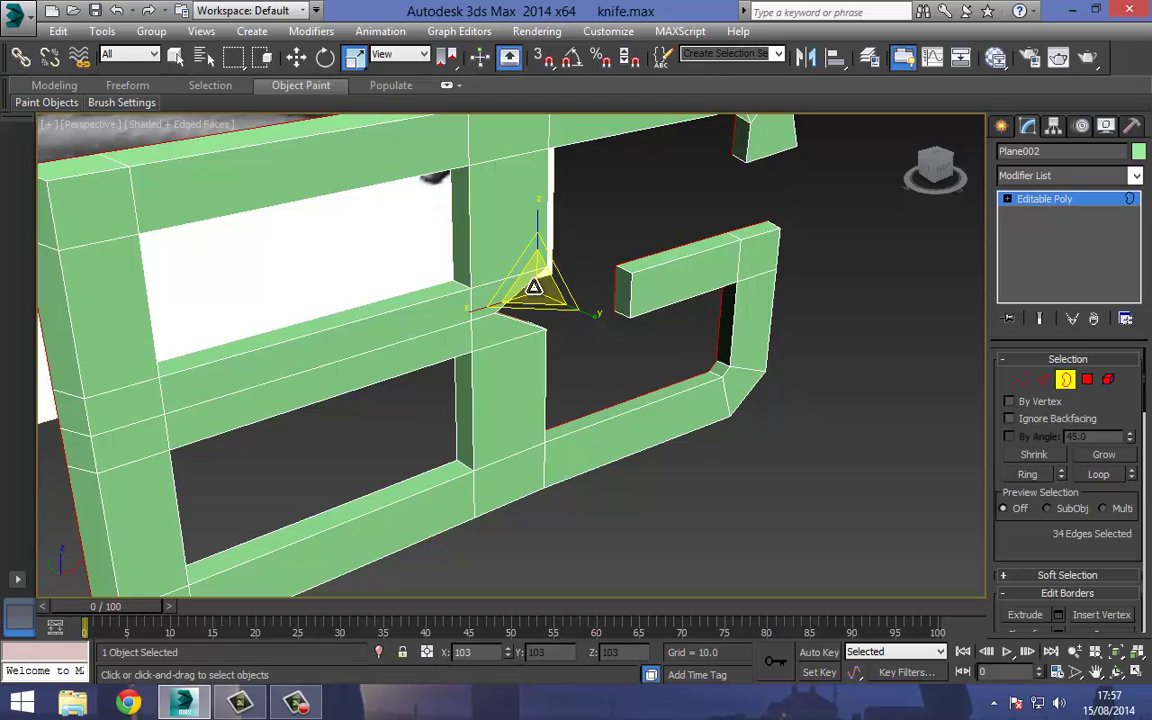
# Scale the logo's outer back border further outwards in the front view to widen the sloped side faces.
pyautogui.press('f')
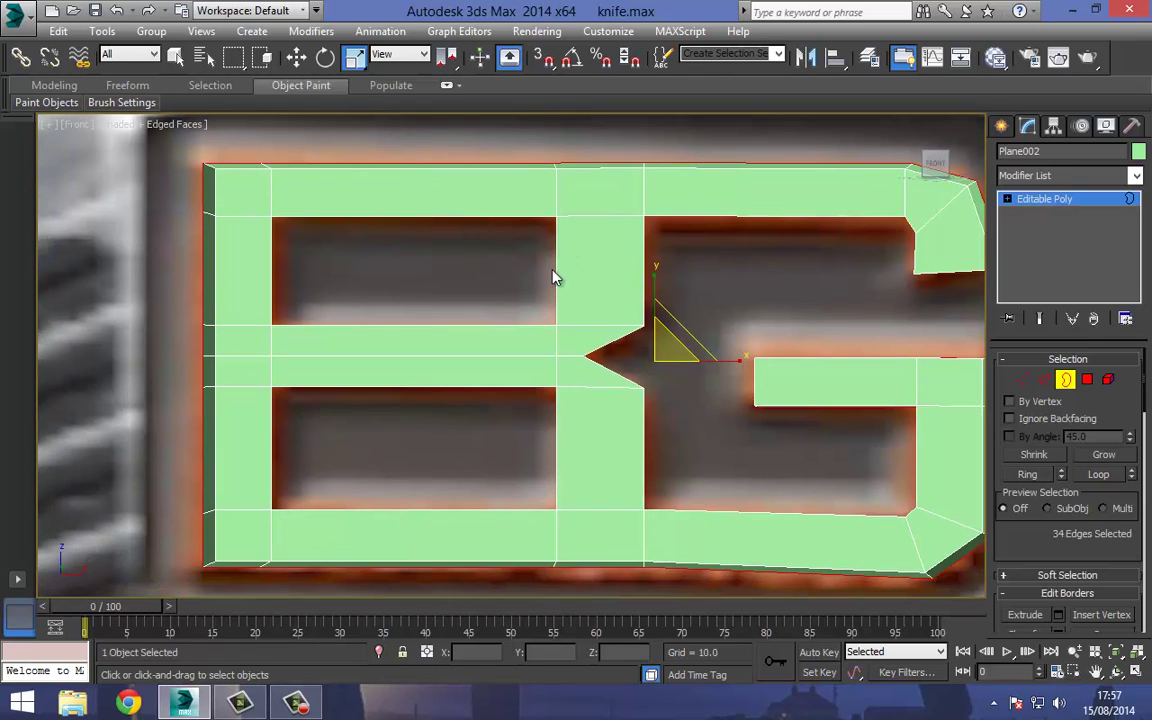
pyautogui.moveTo(657, 350); pyautogui.dragTo(656, 347)
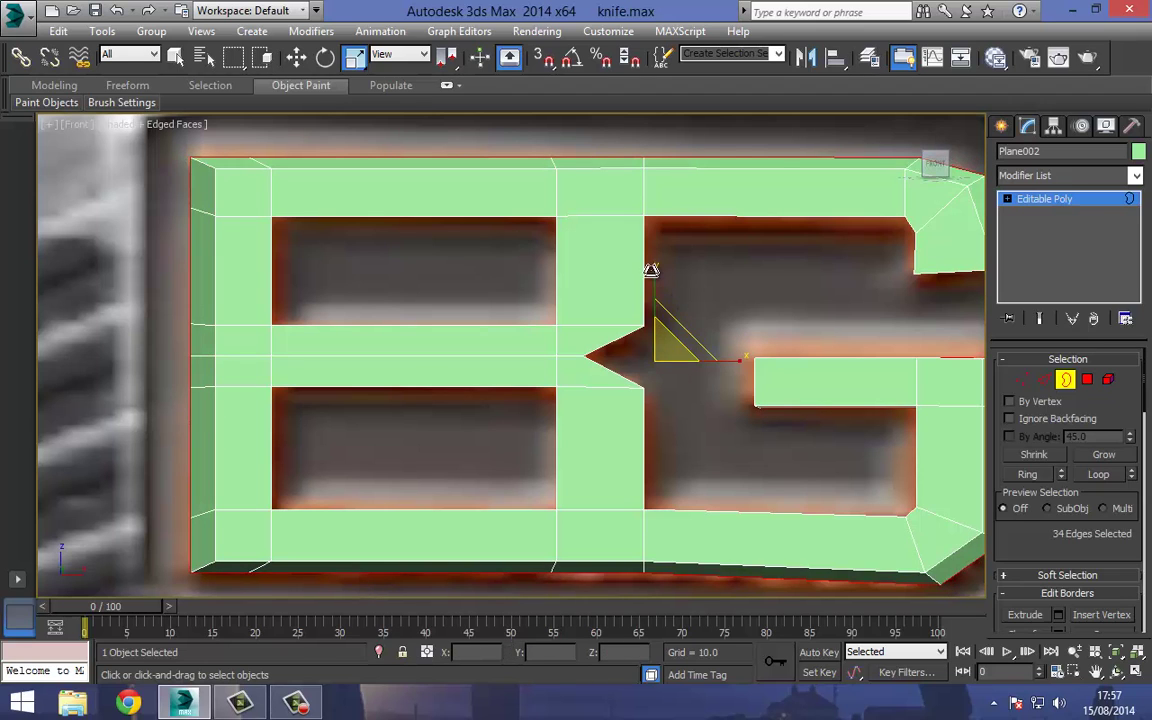
pyautogui.moveTo(653, 276); pyautogui.dragTo(652, 277)
# Select the two back vertices at the G's lower inner corner and move them inwards, up and towards the B.
pyautogui.moveTo(581, 309)
pyautogui.mouseDown(button='middle')
pyautogui.moveTo(548, 242)
pyautogui.moveTo(417, 129)
pyautogui.mouseUp(button='middle')
pyautogui.moveTo(499, 267); pyautogui.dragTo(486, 262, button='middle')
pyautogui.moveTo(522, 309); pyautogui.dragTo(465, 354, button='middle')
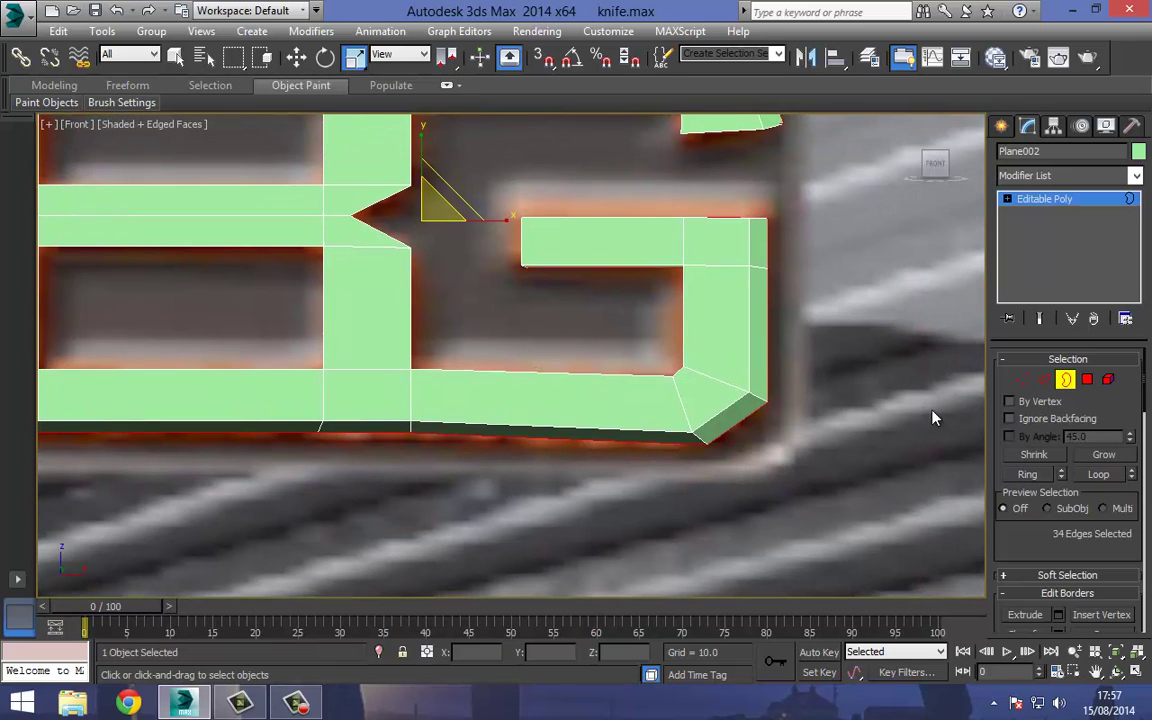
pyautogui.click(1024, 381)
pyautogui.scroll(4, 756, 417)
pyautogui.moveTo(756, 417); pyautogui.dragTo(728, 347, button='middle')
pyautogui.scroll(-2, 611, 308)
pyautogui.moveTo(611, 308)
pyautogui.mouseDown(button='middle')
pyautogui.moveTo(668, 416)
pyautogui.moveTo(670, 451)
pyautogui.mouseUp(button='middle')
pyautogui.press('F3')
pyautogui.scroll(3, 613, 376)
pyautogui.click(733, 390)
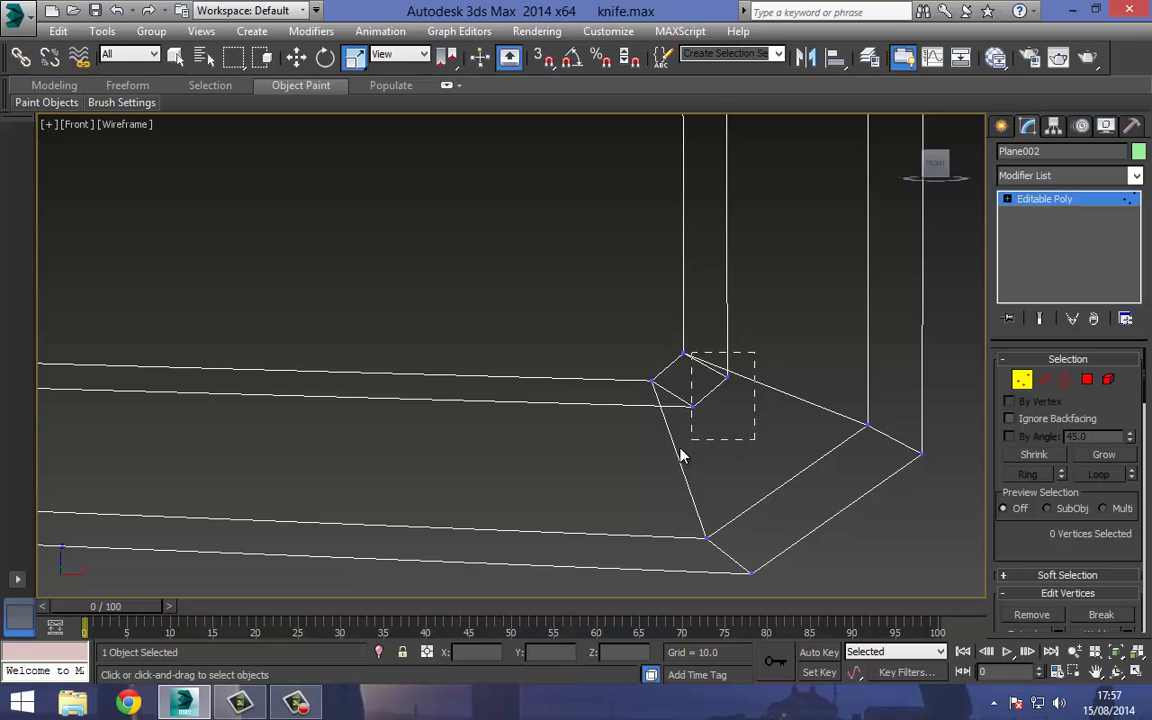
pyautogui.moveTo(680, 455); pyautogui.dragTo(677, 456)
pyautogui.click(297, 57)
pyautogui.moveTo(646, 311)
pyautogui.mouseDown(button='middle')
pyautogui.moveTo(666, 267)
pyautogui.moveTo(727, 283)
pyautogui.mouseUp(button='middle')
pyautogui.press('F3')
pyautogui.moveTo(814, 341); pyautogui.dragTo(720, 274)
# Move the back vertex at the G's upper inner corner diagonally down into the opening to form a bevel.
pyautogui.moveTo(664, 386); pyautogui.dragTo(667, 500, button='middle')
pyautogui.scroll(-2, 682, 362)
pyautogui.press('F3')
pyautogui.scroll(3, 718, 313)
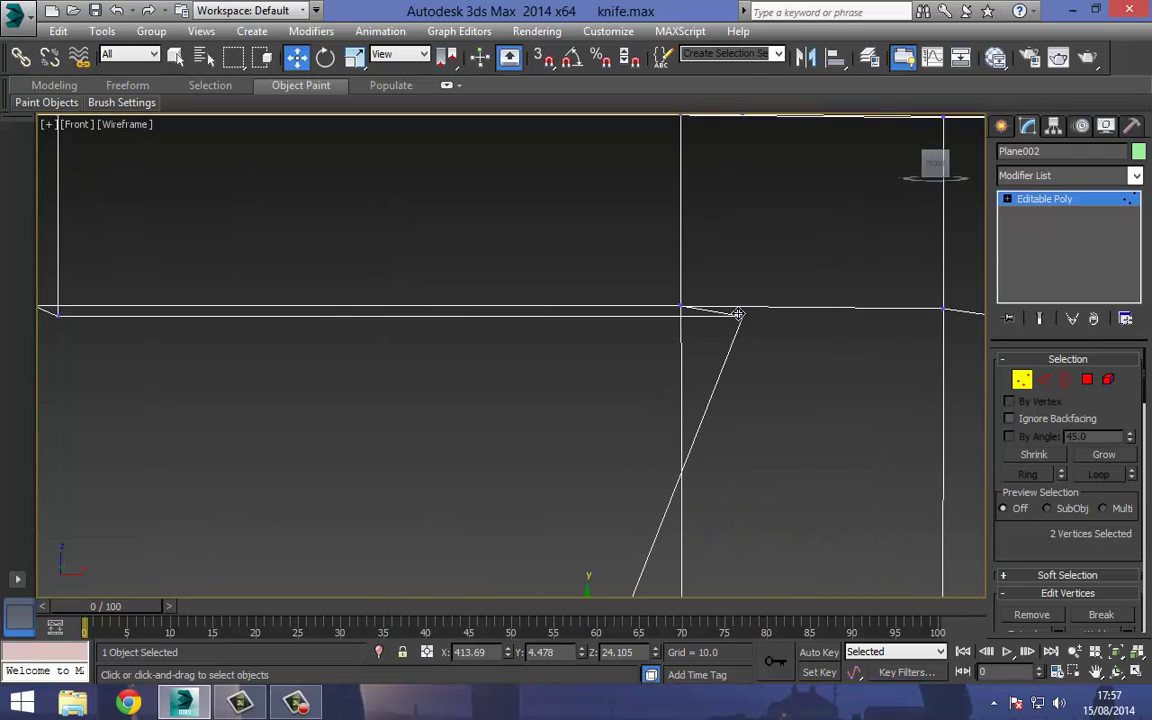
pyautogui.press('F3')
pyautogui.moveTo(738, 314)
pyautogui.mouseDown()
pyautogui.moveTo(649, 341)
pyautogui.moveTo(624, 368)
pyautogui.mouseUp()
pyautogui.scroll(-3, 664, 240)
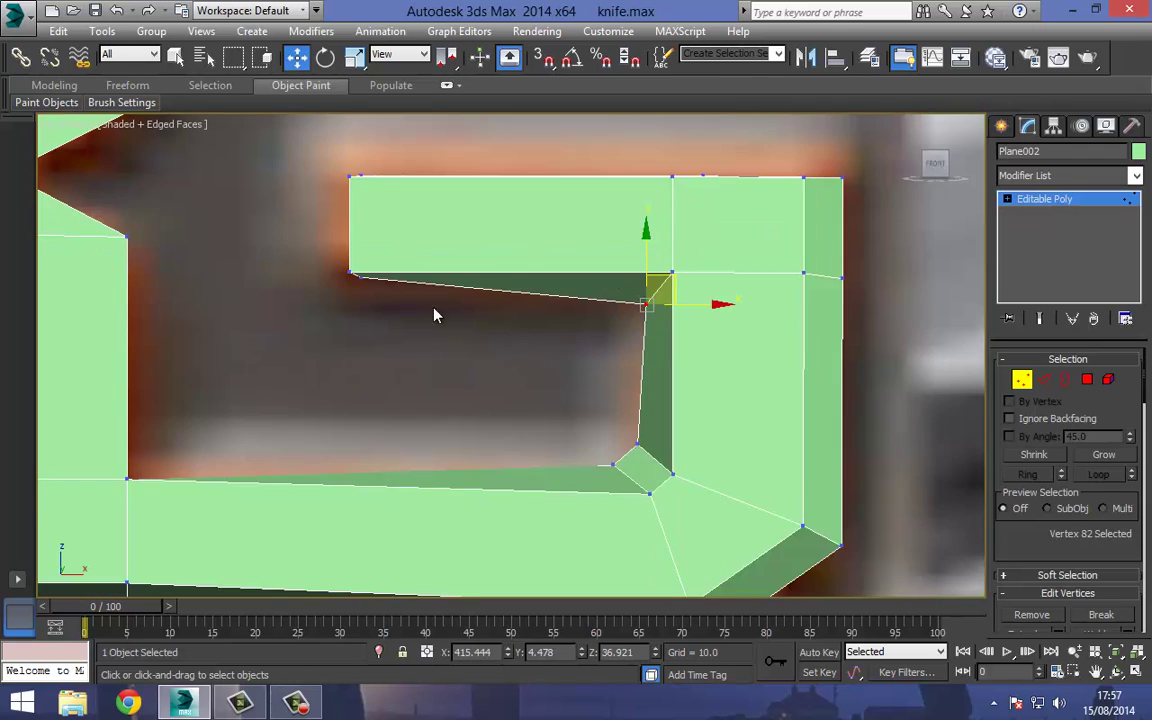
# Move the lower and upper back vertices at the free end of the G's arm outwards past the front corners.
pyautogui.scroll(3, 434, 316)
pyautogui.moveTo(462, 263); pyautogui.dragTo(416, 318)
pyautogui.moveTo(371, 245); pyautogui.dragTo(389, 386, button='middle')
pyautogui.press('F3')
pyautogui.moveTo(503, 202); pyautogui.dragTo(424, 163)
# Move the back vertices along the top edge of the G's arm upwards, at the stem junction and at the outer corner.
pyautogui.press('F3')
pyautogui.moveTo(880, 271); pyautogui.dragTo(347, 327, button='middle')
pyautogui.moveTo(565, 259); pyautogui.dragTo(509, 223)
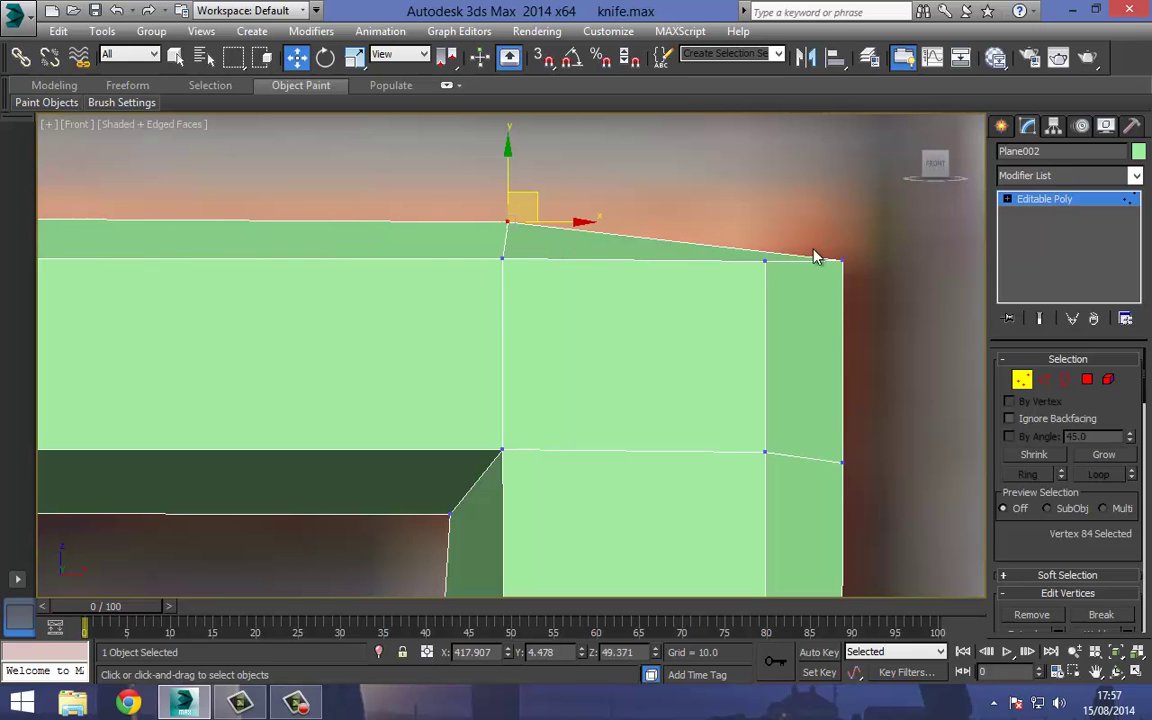
pyautogui.moveTo(840, 261); pyautogui.dragTo(829, 217)
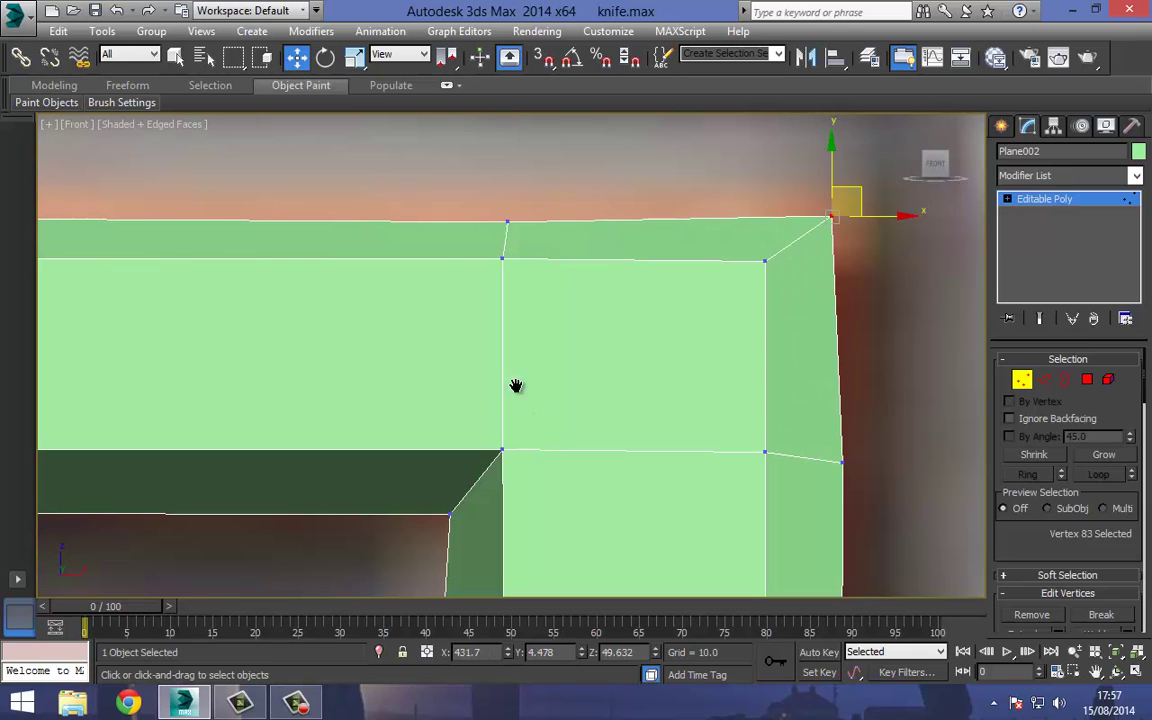
# Adjust the lower back vertex at the free end of the G's arm to line up with the vertex above it.
pyautogui.scroll(-3, 517, 388)
pyautogui.moveTo(517, 388); pyautogui.dragTo(652, 270, button='middle')
pyautogui.scroll(-2, 474, 302)
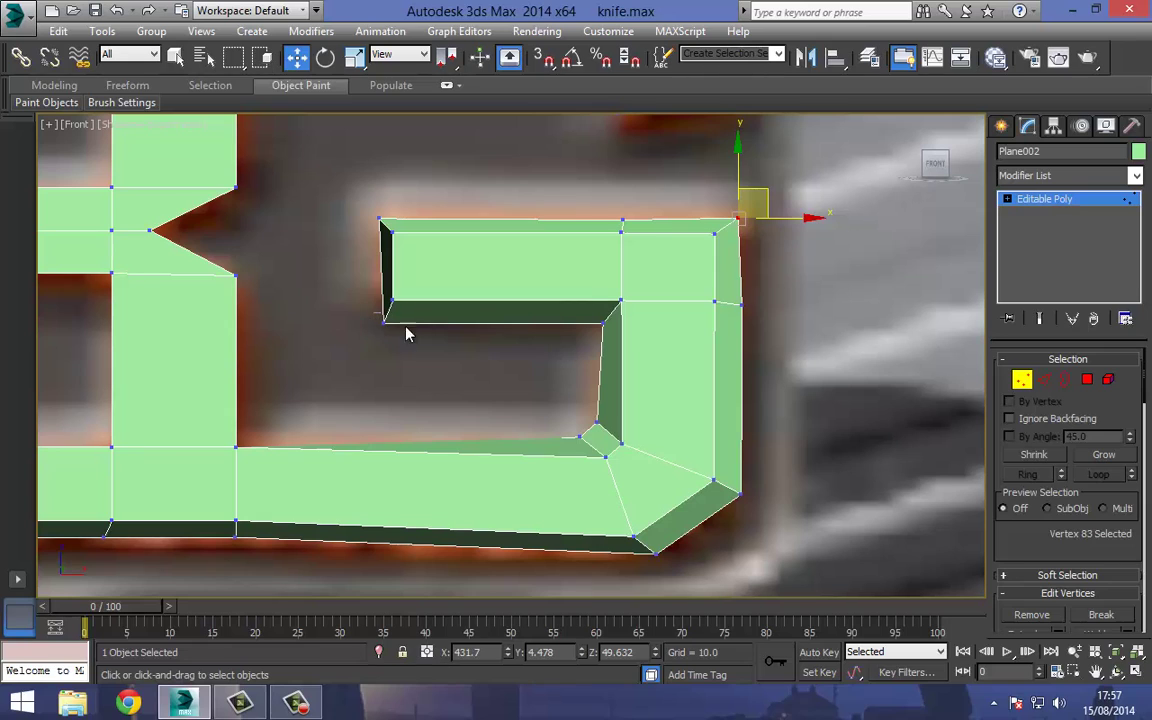
pyautogui.moveTo(406, 327)
pyautogui.mouseDown()
pyautogui.moveTo(415, 332)
pyautogui.moveTo(403, 328)
pyautogui.mouseUp()
pyautogui.moveTo(508, 410); pyautogui.dragTo(465, 364, button='middle')
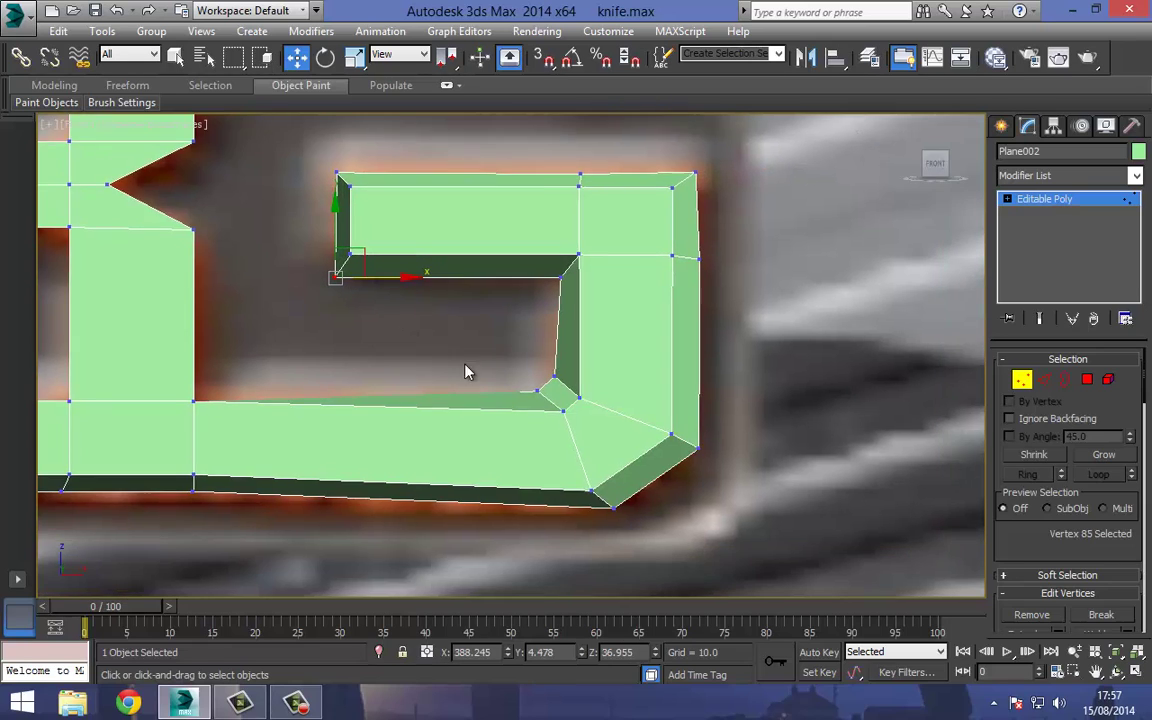
# Fine-tune the back vertices at the G's inner corners so the bevel along the inner side runs nearly straight.
pyautogui.scroll(2, 465, 372)
pyautogui.click(571, 387)
pyautogui.moveTo(600, 388); pyautogui.dragTo(607, 386)
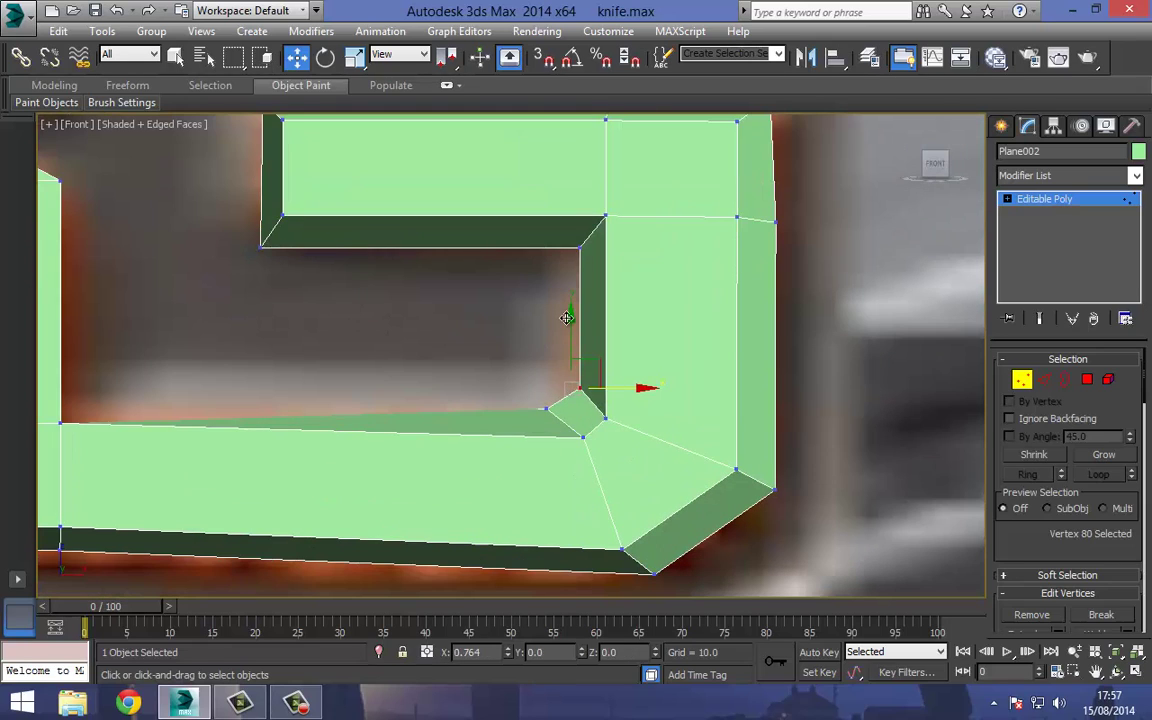
pyautogui.click(580, 248)
pyautogui.moveTo(607, 250); pyautogui.dragTo(601, 251)
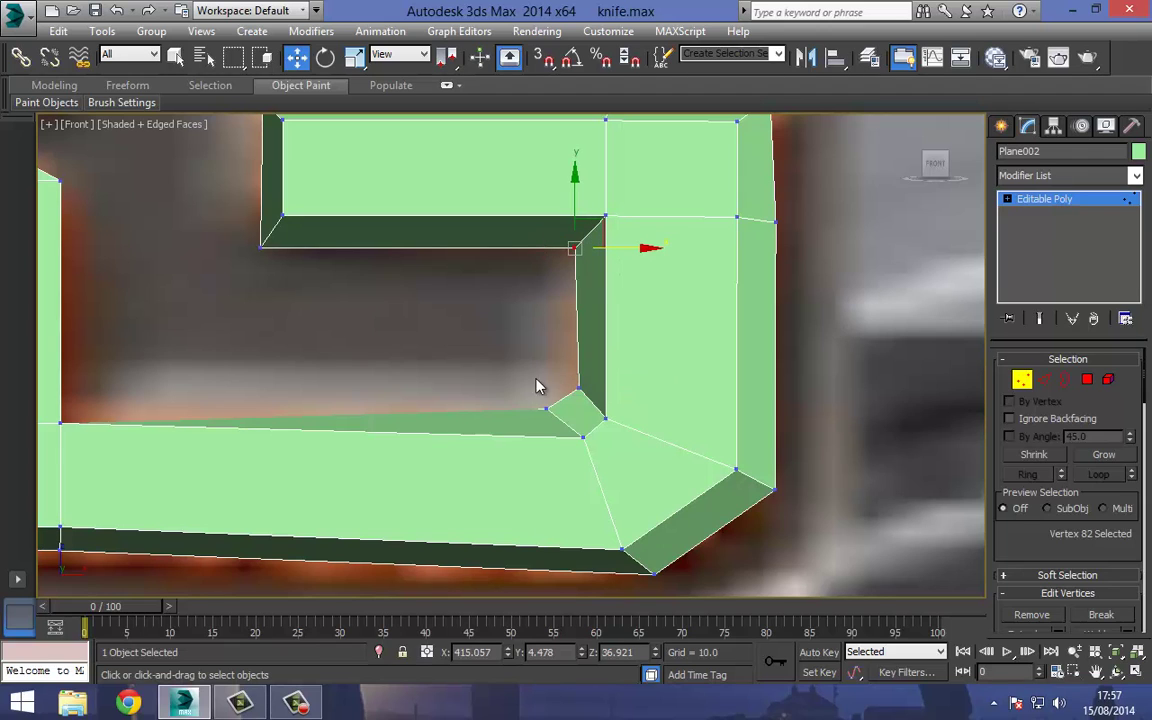
pyautogui.click(546, 408)
pyautogui.moveTo(571, 386); pyautogui.dragTo(579, 387)
# Move the back vertex where the B's right stem meets the G's base up and outwards into the G's opening.
pyautogui.moveTo(226, 388); pyautogui.dragTo(434, 377, button='middle')
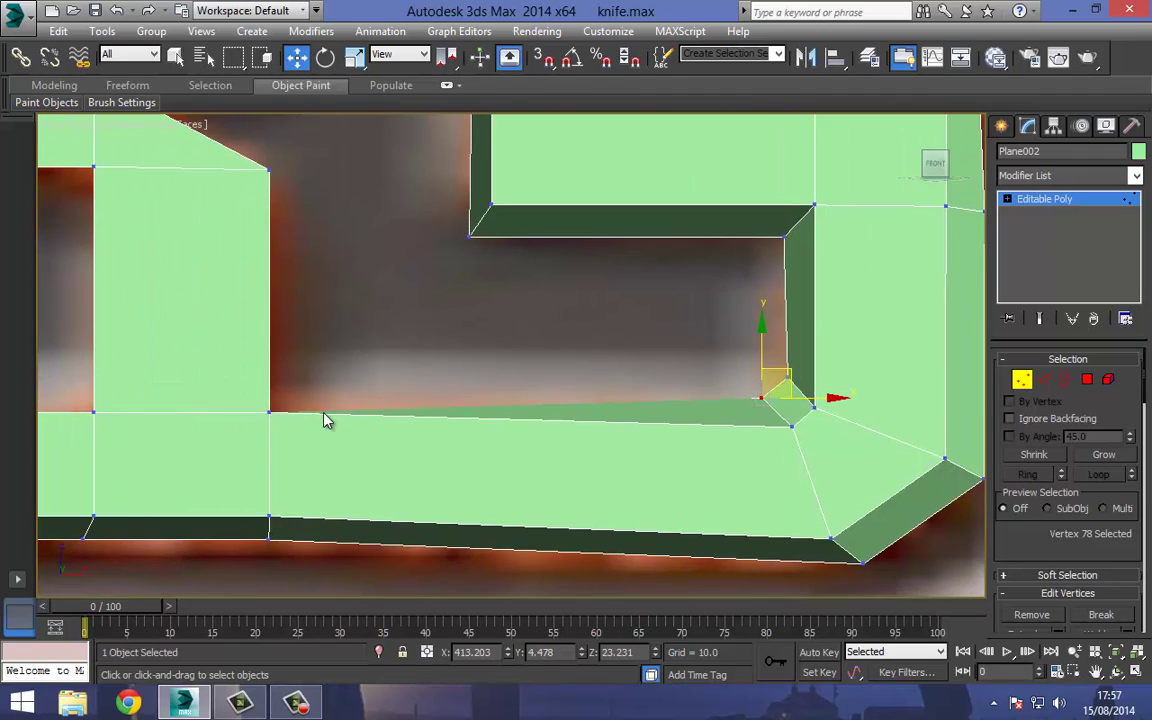
pyautogui.scroll(2, 303, 418)
pyautogui.moveTo(299, 420); pyautogui.dragTo(432, 384, button='middle')
pyautogui.press('F3')
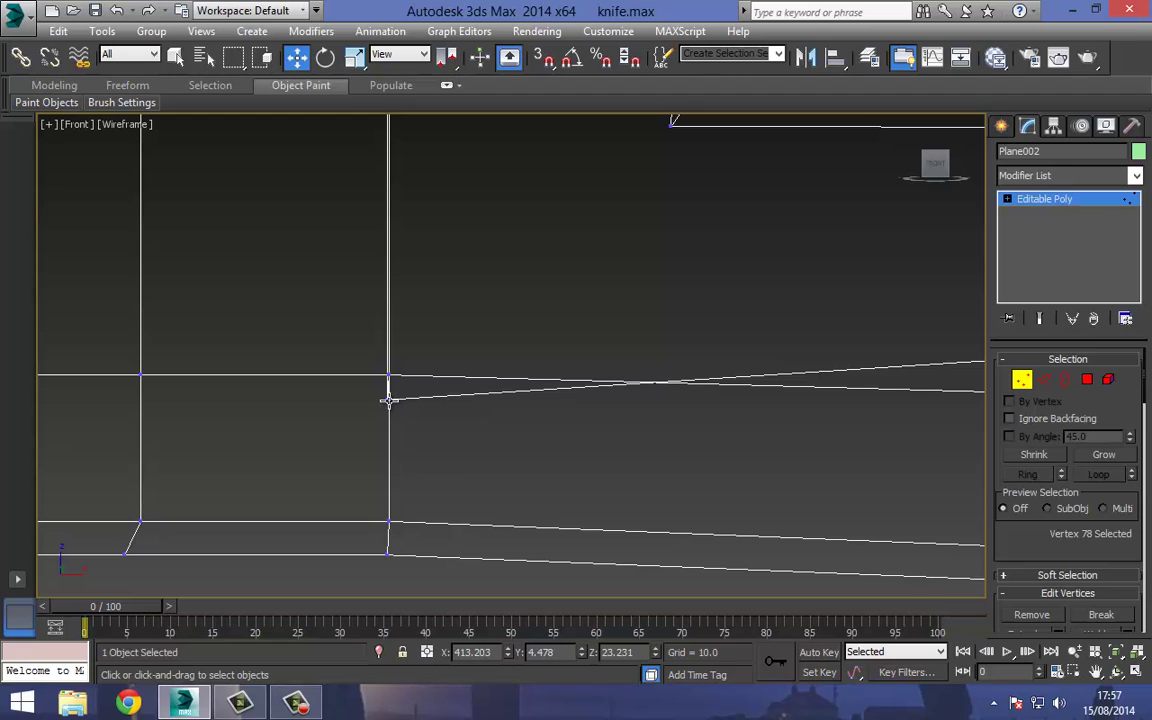
pyautogui.click(388, 399)
pyautogui.press('F3')
pyautogui.moveTo(409, 370)
pyautogui.mouseDown()
pyautogui.moveTo(440, 298)
pyautogui.moveTo(430, 300)
pyautogui.mouseUp()
# Move the back vertex at the lower outer corner of the B's notch outwards and slightly up.
pyautogui.scroll(-2, 410, 190)
pyautogui.moveTo(418, 152); pyautogui.dragTo(380, 274, button='middle')
pyautogui.scroll(3, 380, 278)
pyautogui.press('F3')
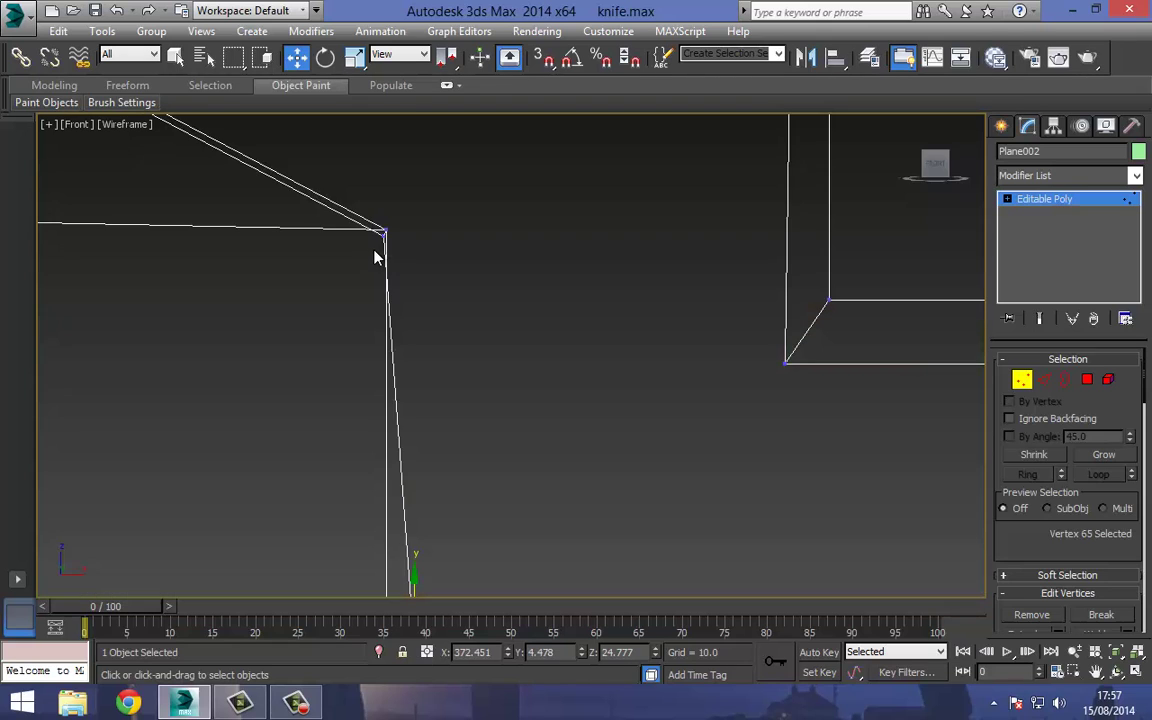
pyautogui.click(381, 233)
pyautogui.press('F3')
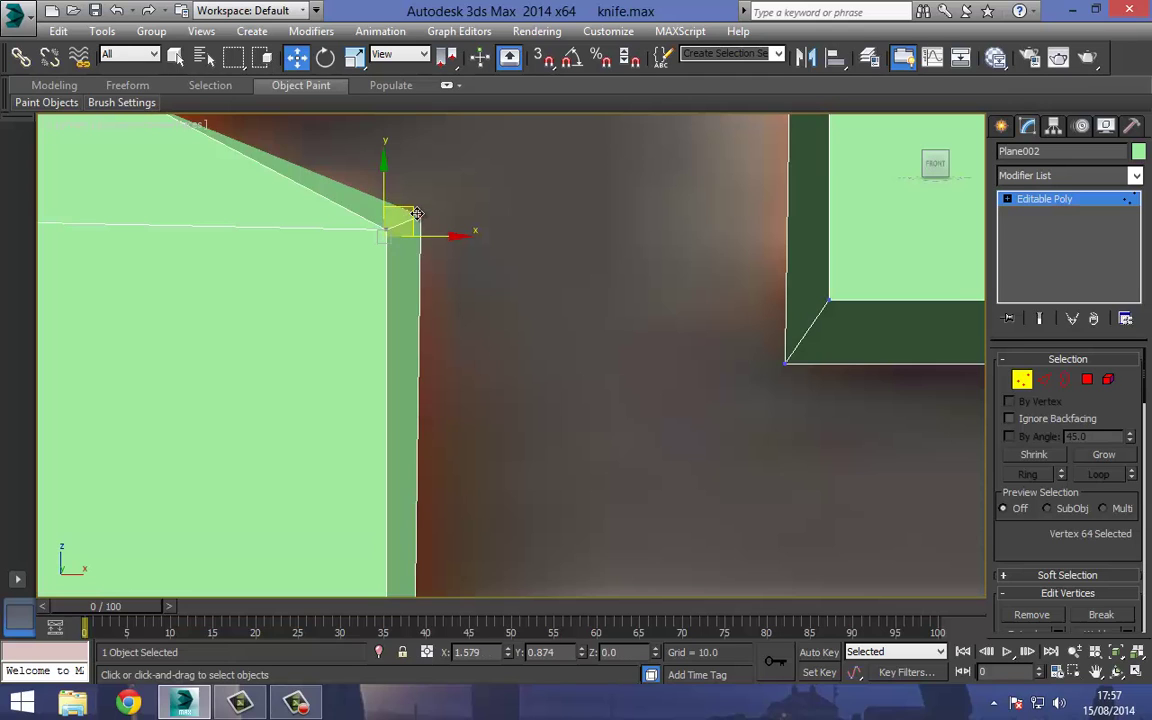
# Move the back vertex at the inner point of the B's notch horizontally outwards past the front vertex.
pyautogui.moveTo(350, 270); pyautogui.dragTo(499, 440, button='middle')
pyautogui.press('F3')
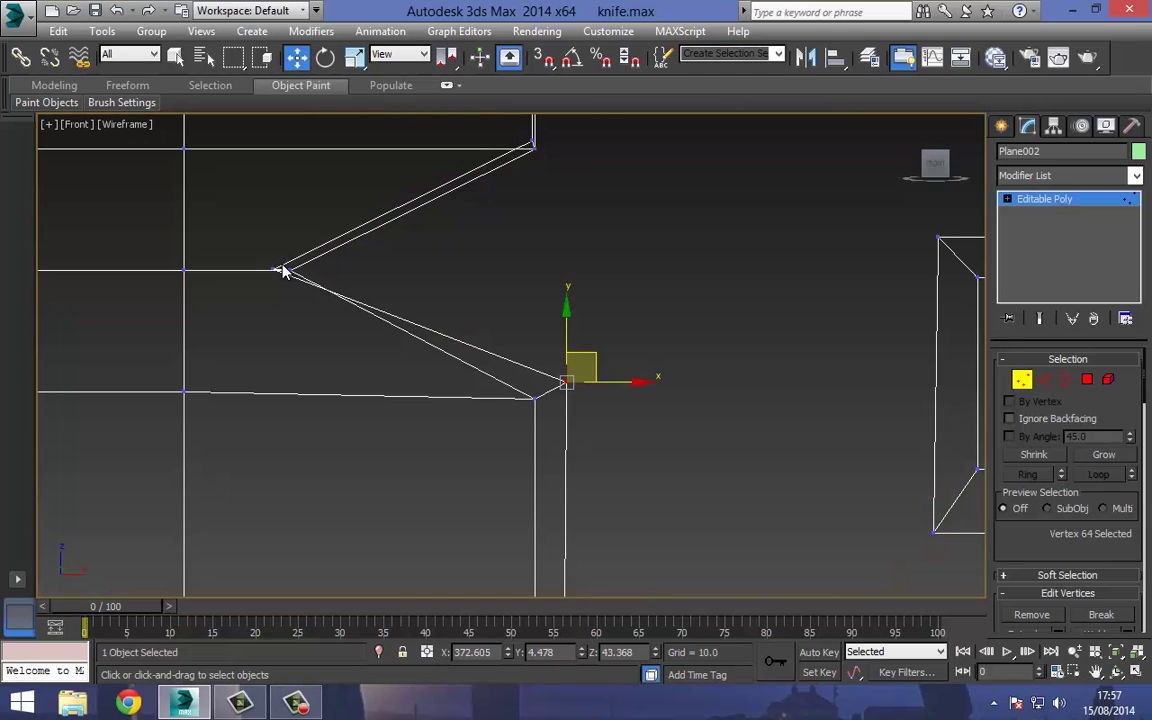
pyautogui.scroll(3, 271, 277)
pyautogui.press('F3')
pyautogui.moveTo(285, 262); pyautogui.dragTo(453, 265)
# Move the back vertex at the upper outer corner of the B's notch outwards and down.
pyautogui.moveTo(641, 144); pyautogui.dragTo(419, 283, button='middle')
pyautogui.moveTo(477, 256); pyautogui.dragTo(353, 357, button='middle')
pyautogui.press('F3')
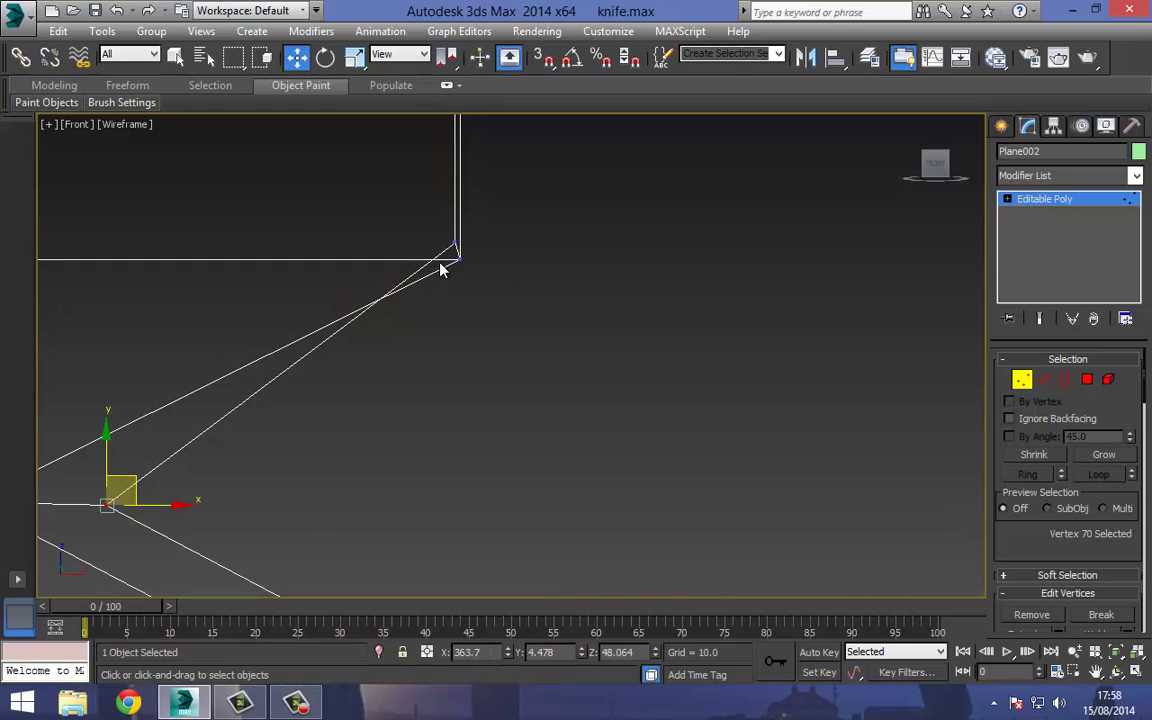
pyautogui.moveTo(454, 241)
pyautogui.mouseDown()
pyautogui.moveTo(484, 297)
pyautogui.moveTo(519, 310)
pyautogui.mouseUp()
pyautogui.press('F3')
# Move the back vertex where the B's right stem meets the G's top bar down and outwards into the opening.
pyautogui.moveTo(419, 292); pyautogui.dragTo(403, 334, button='middle')
pyautogui.scroll(-3, 403, 334)
pyautogui.moveTo(415, 210); pyautogui.dragTo(398, 417, button='middle')
pyautogui.moveTo(402, 206); pyautogui.dragTo(404, 442, button='middle')
pyautogui.press('F3')
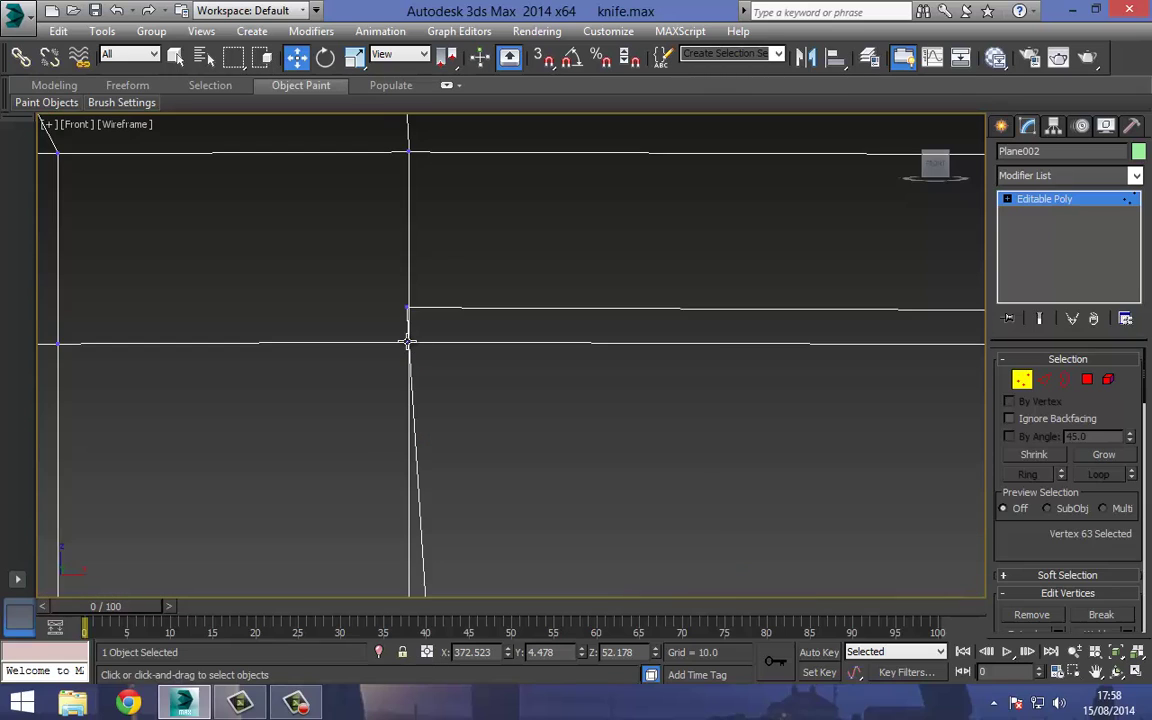
pyautogui.scroll(3, 406, 343)
pyautogui.press('F3')
pyautogui.moveTo(408, 274); pyautogui.dragTo(488, 430)
pyautogui.moveTo(488, 430); pyautogui.dragTo(380, 385, button='middle')
# Move the two back vertices at the inner bend of the G's top hook down and inwards to form a bevel.
pyautogui.scroll(-6, 391, 385)
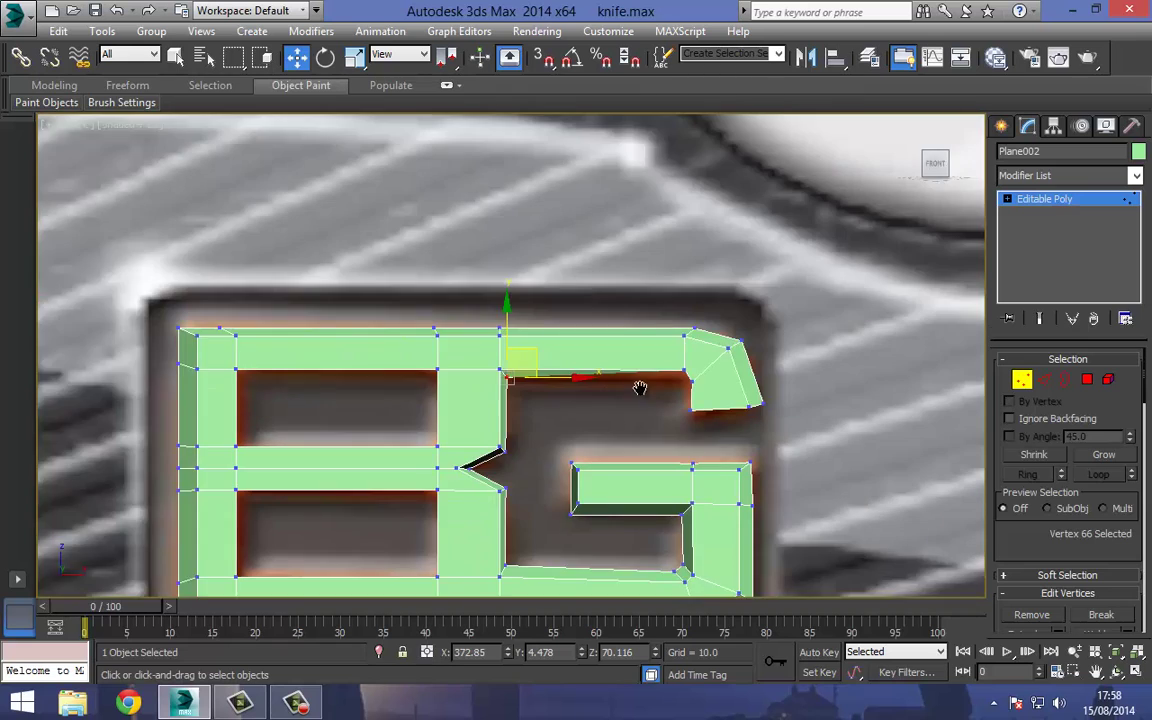
pyautogui.moveTo(640, 388); pyautogui.dragTo(550, 388, button='middle')
pyautogui.scroll(6, 560, 387)
pyautogui.press('F3')
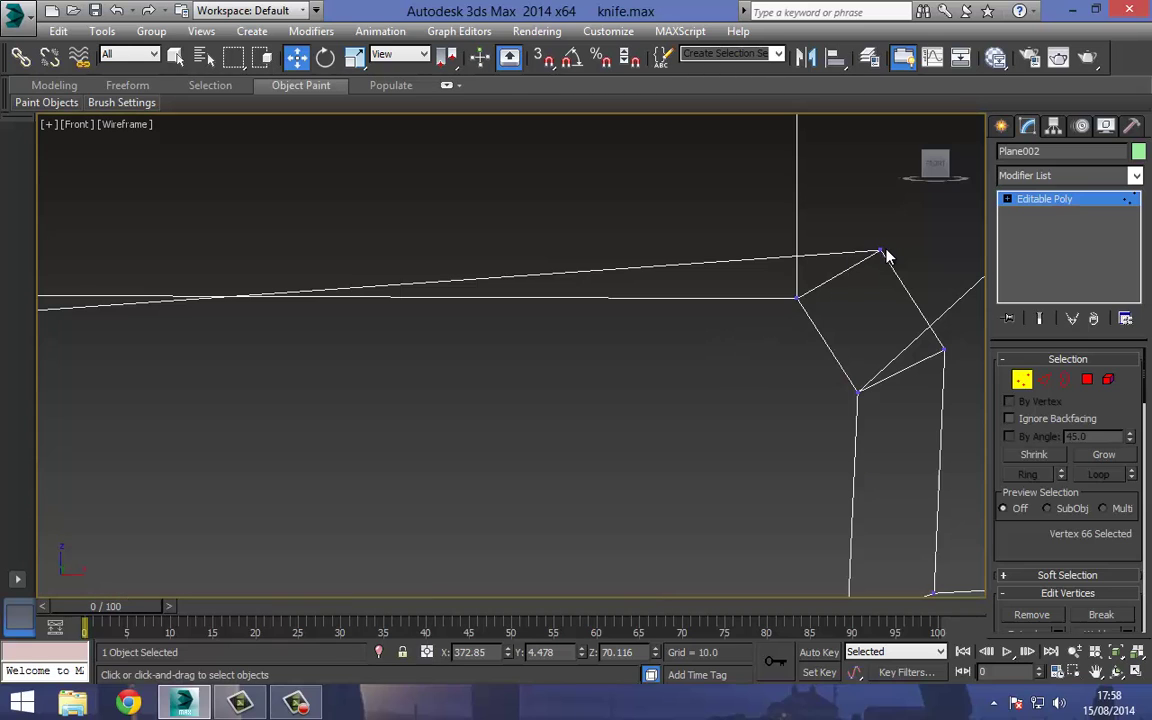
pyautogui.moveTo(881, 250); pyautogui.dragTo(731, 359)
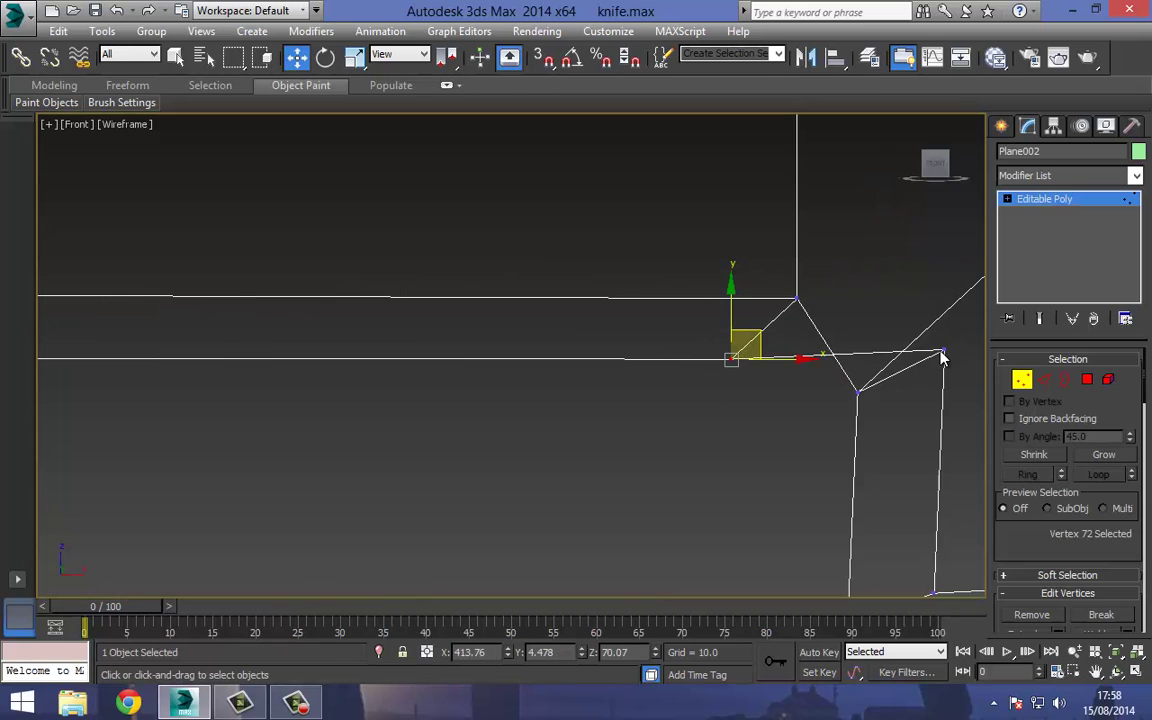
pyautogui.moveTo(942, 350); pyautogui.dragTo(791, 443)
# Move the two back vertices at the end of the G's top hook below the front edge to bevel the tip.
pyautogui.moveTo(746, 535); pyautogui.dragTo(561, 291, button='middle')
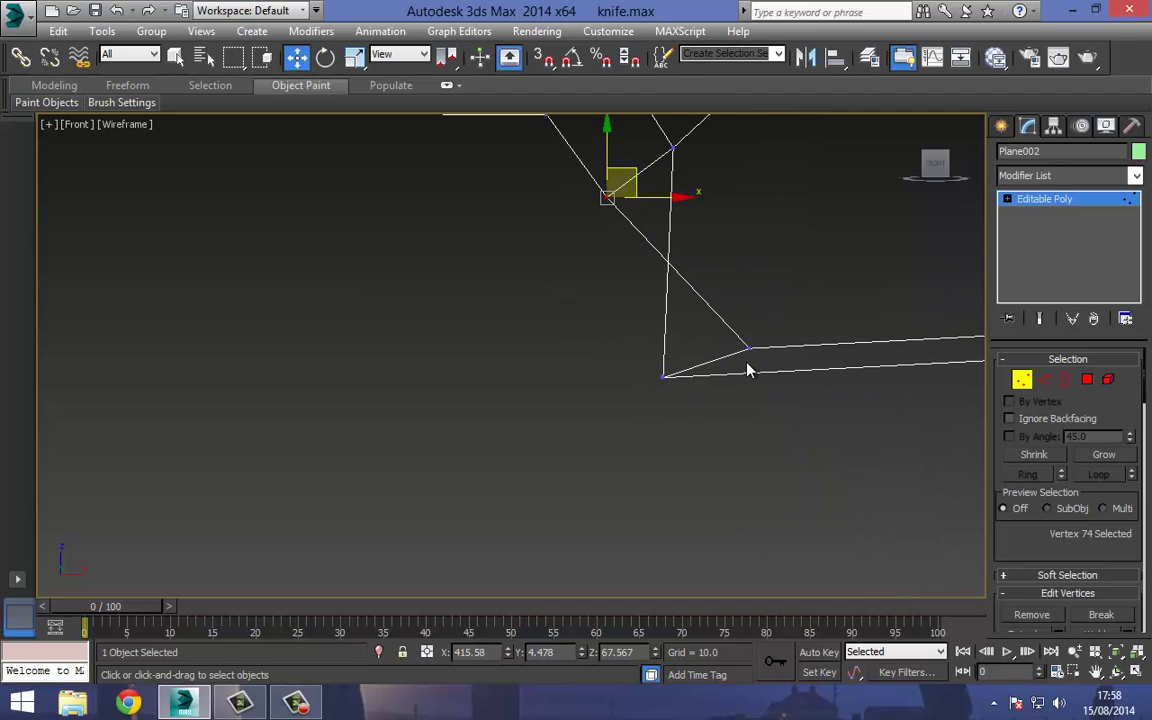
pyautogui.moveTo(747, 349); pyautogui.dragTo(604, 443)
pyautogui.moveTo(656, 401); pyautogui.dragTo(163, 363, button='middle')
pyautogui.press('F3')
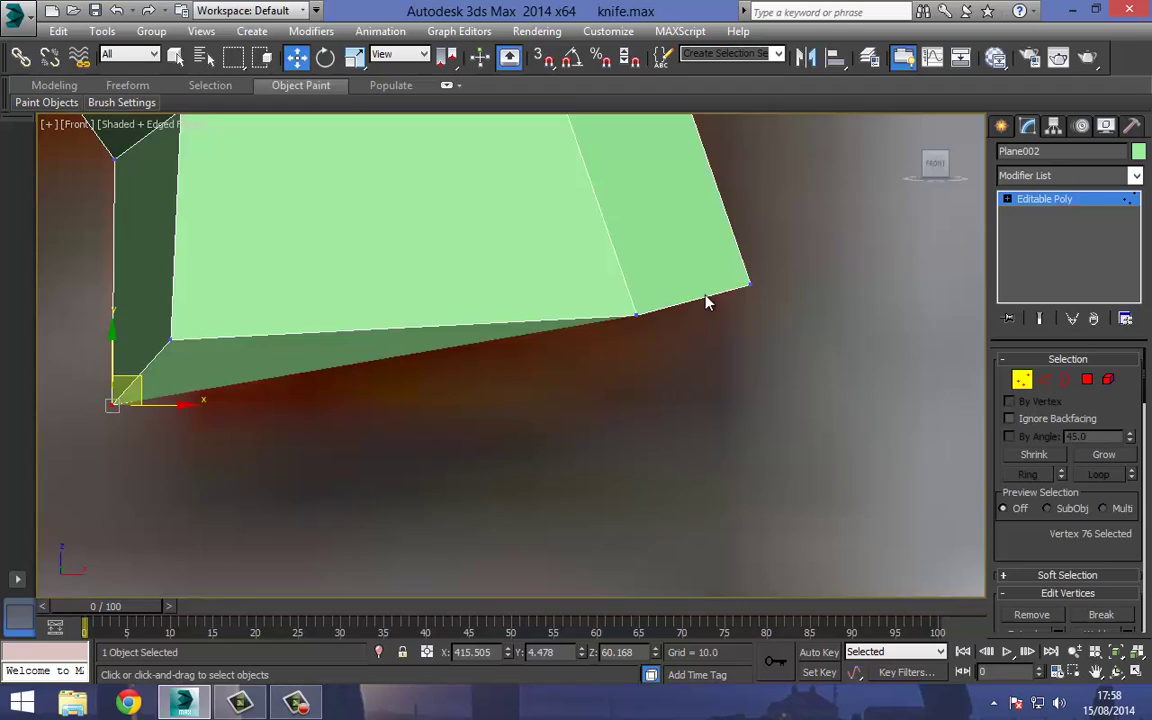
pyautogui.press('F3')
pyautogui.press('F3')
pyautogui.moveTo(747, 283); pyautogui.dragTo(737, 391)
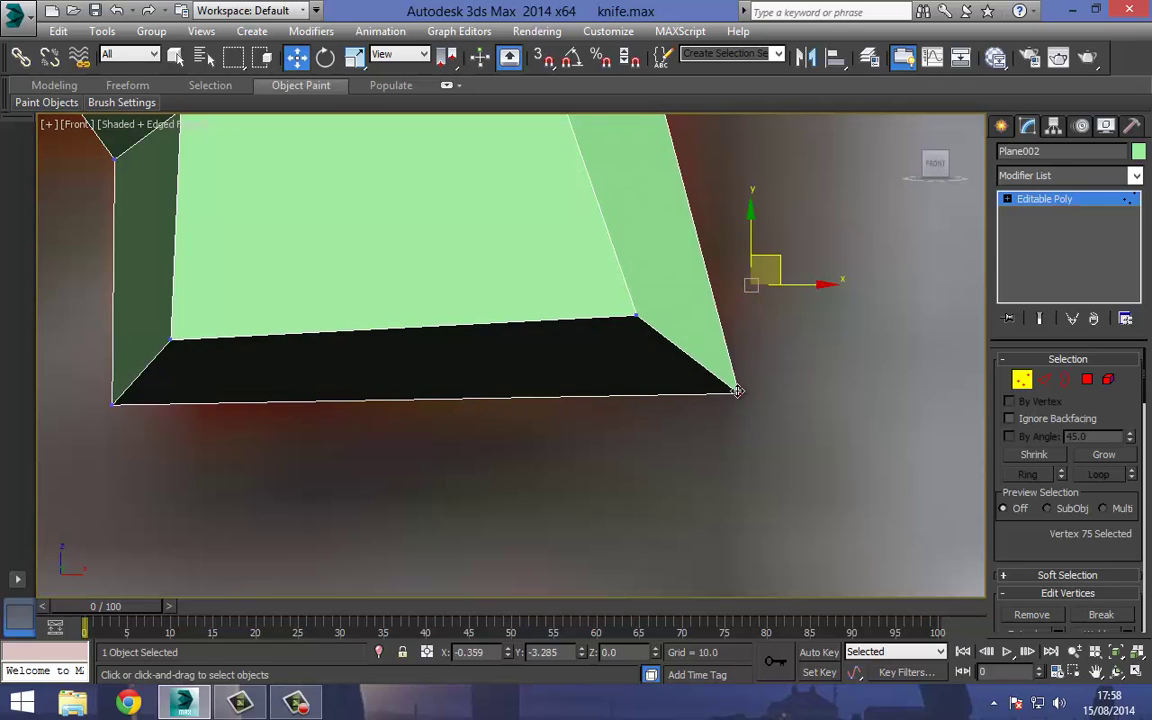
# Select the two front vertices at the end of the G's top hook and scale them vertically until they are level.
pyautogui.scroll(-5, 345, 373)
pyautogui.moveTo(451, 383); pyautogui.dragTo(472, 383)
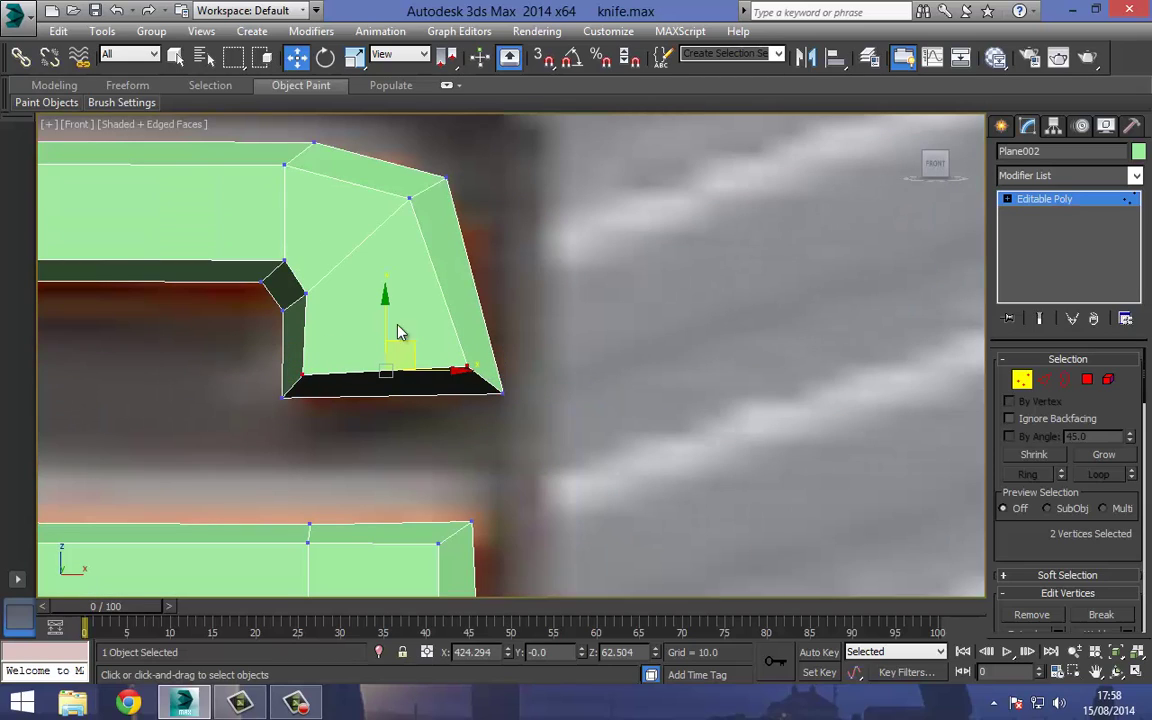
pyautogui.click(354, 58)
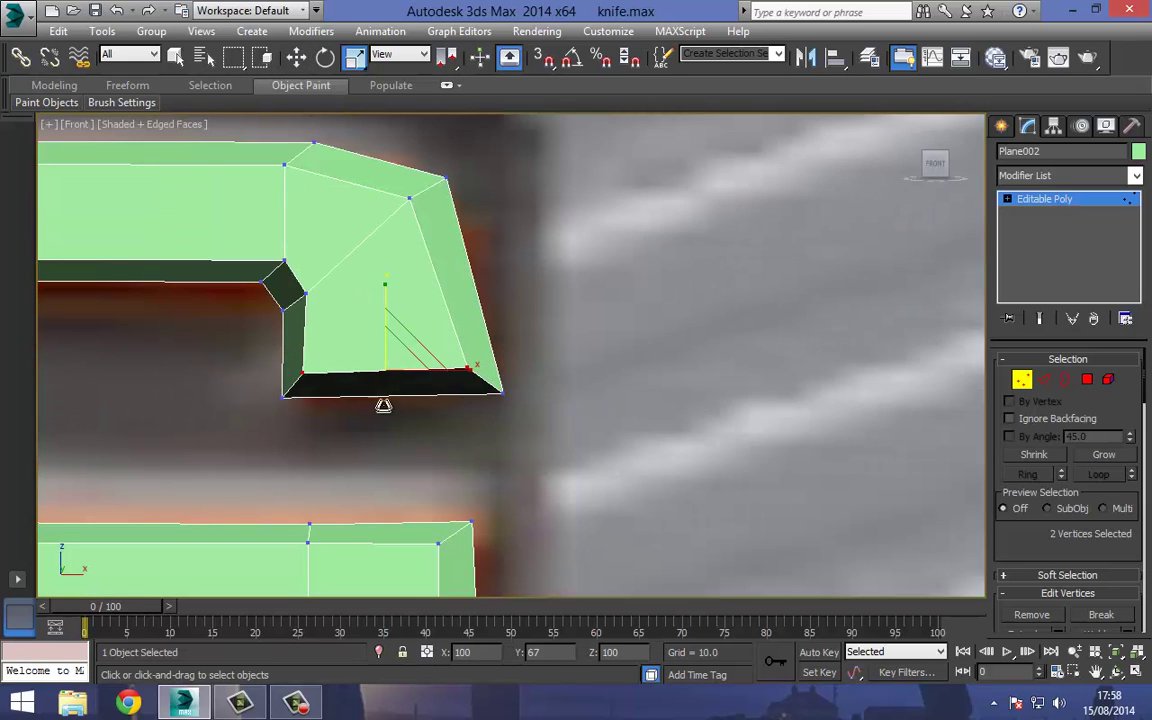
pyautogui.click(297, 68)
# Select the back border of the B's upper opening, scale it uniformly to 89 percent and reduce its height further.
pyautogui.moveTo(166, 277); pyautogui.dragTo(445, 283, button='middle')
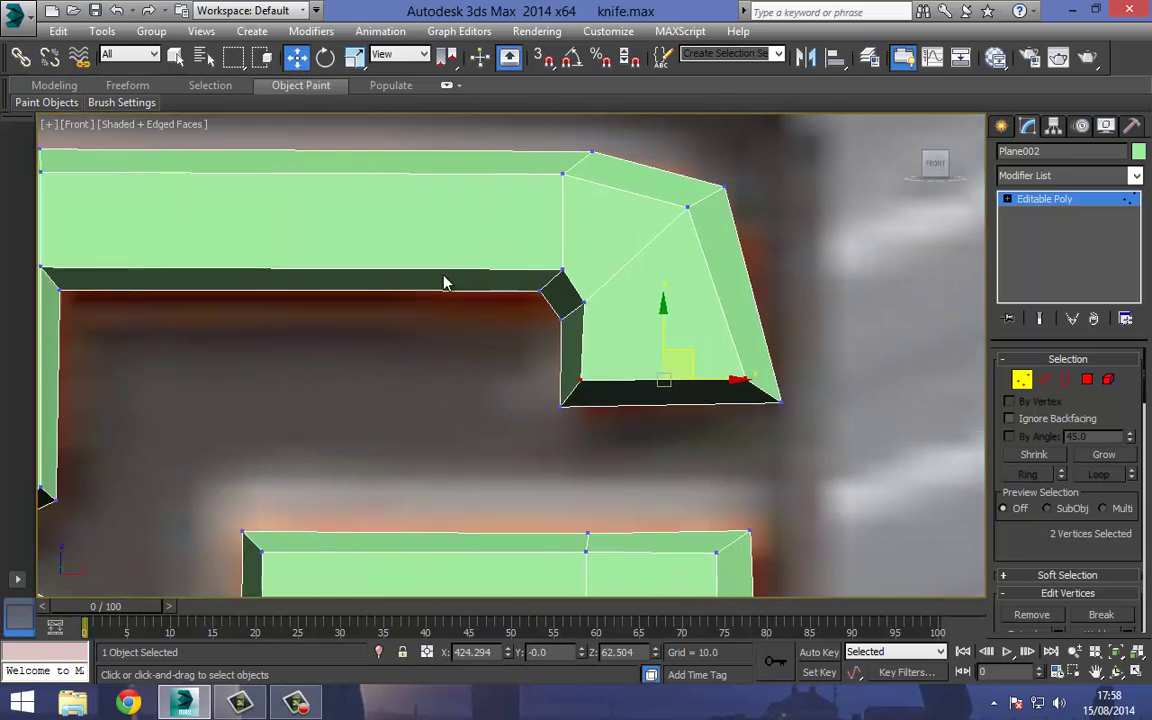
pyautogui.scroll(-3, 445, 280)
pyautogui.moveTo(242, 288); pyautogui.dragTo(414, 280, button='middle')
pyautogui.moveTo(285, 301); pyautogui.dragTo(526, 243, button='middle')
pyautogui.moveTo(242, 320); pyautogui.dragTo(289, 357, button='middle')
pyautogui.scroll(3, 320, 322)
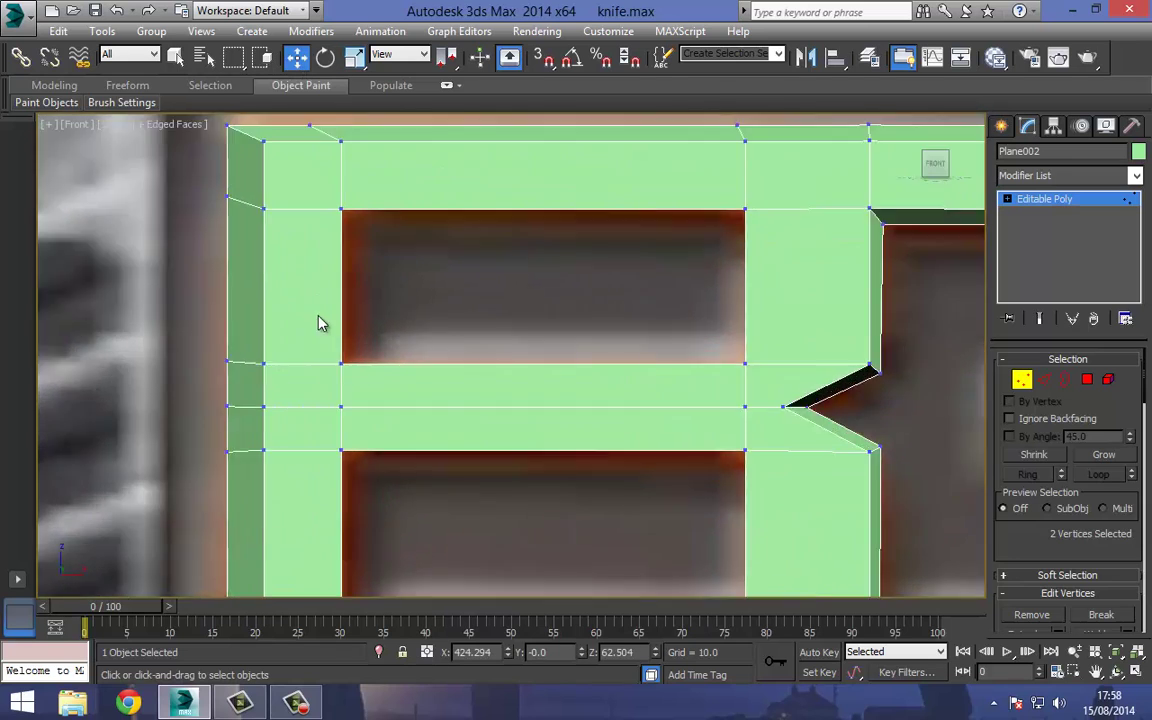
pyautogui.press('F3')
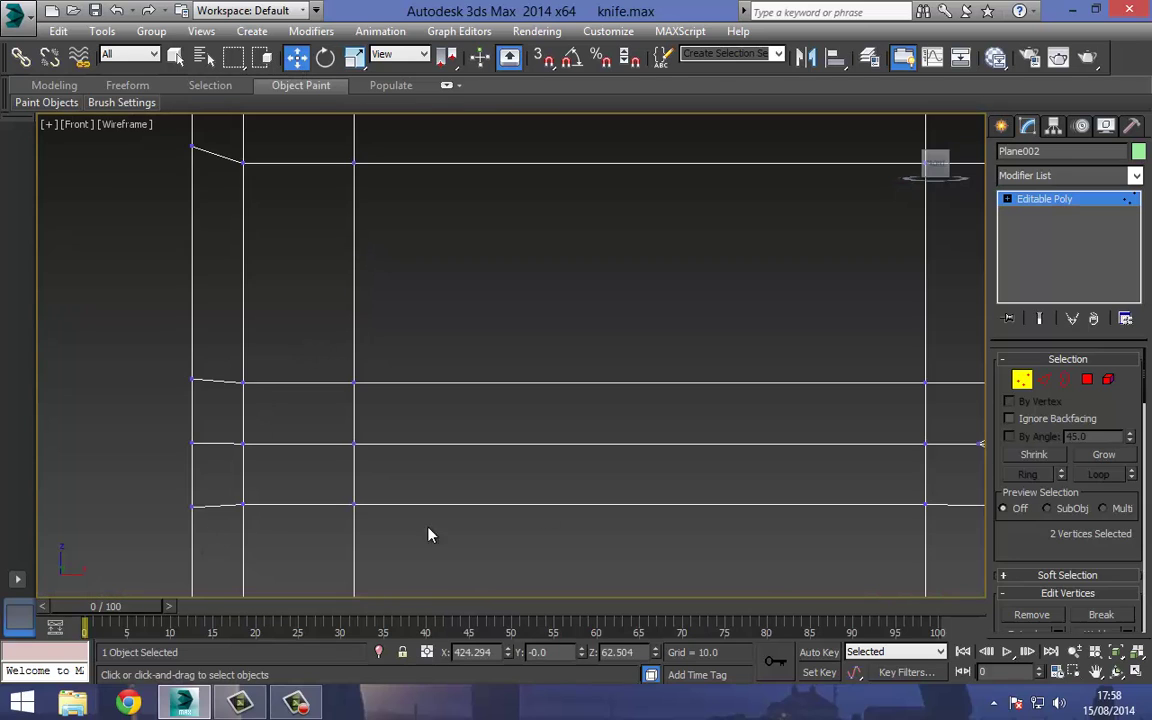
pyautogui.click(1065, 380)
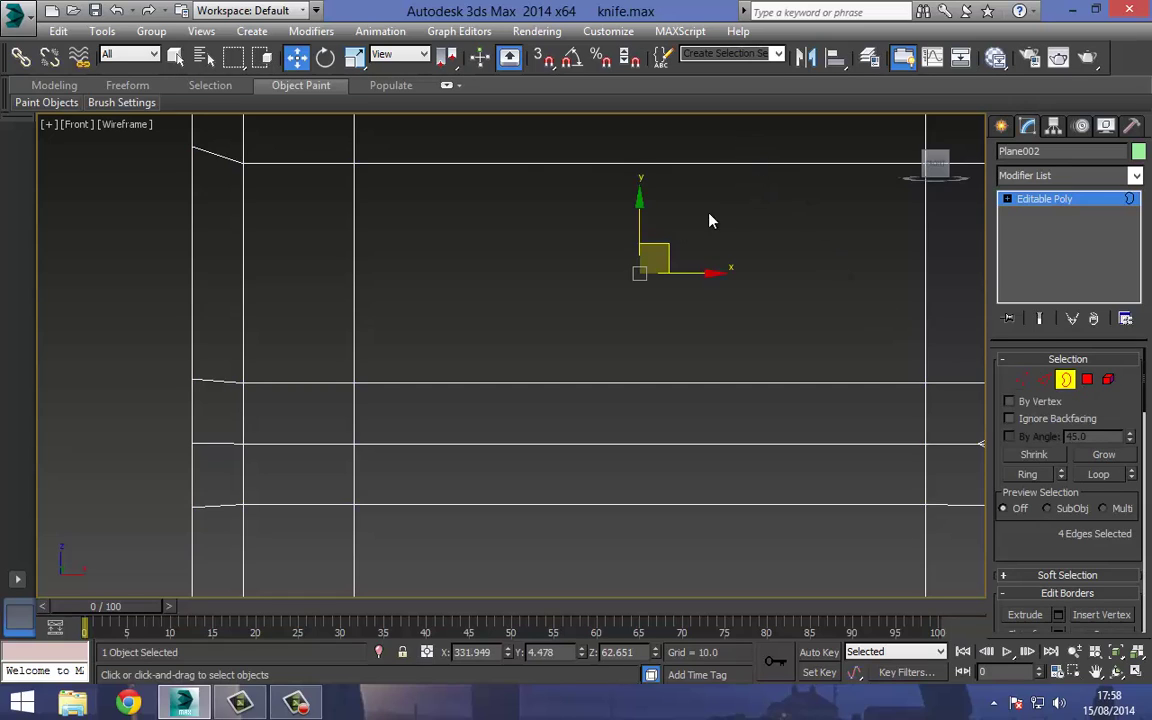
pyautogui.click(353, 61)
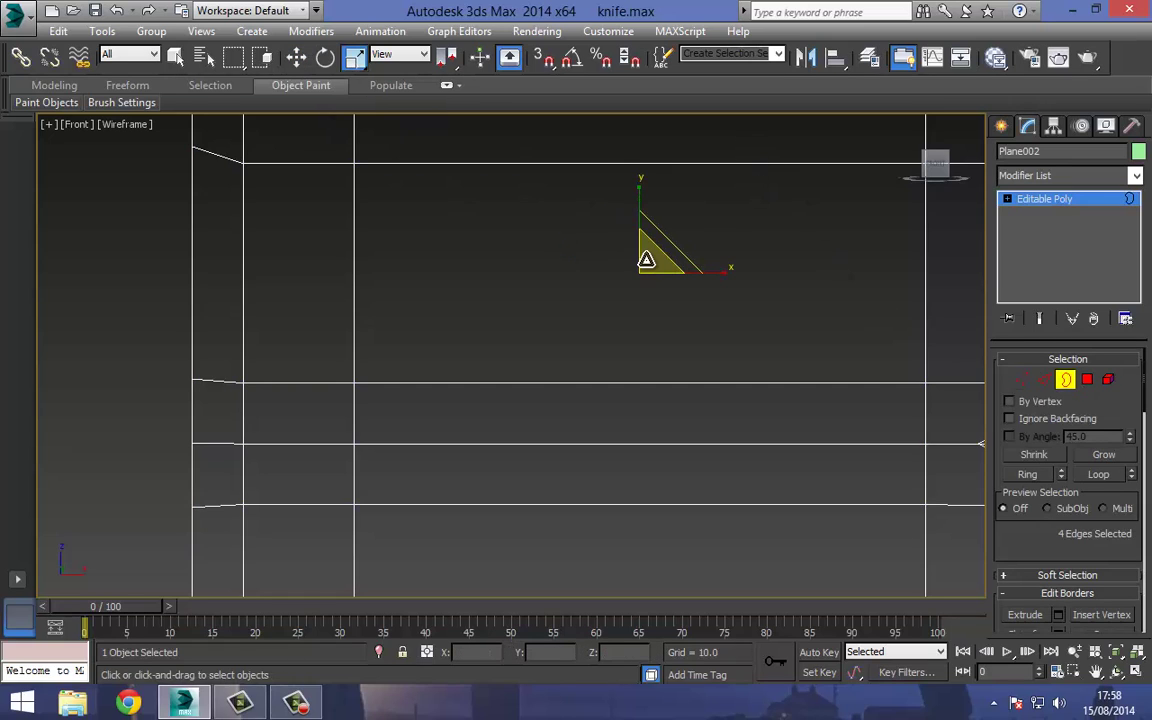
pyautogui.keyDown('shift'); pyautogui.moveTo(646, 260); pyautogui.dragTo(640, 271); pyautogui.keyUp('shift')
pyautogui.press('F3')
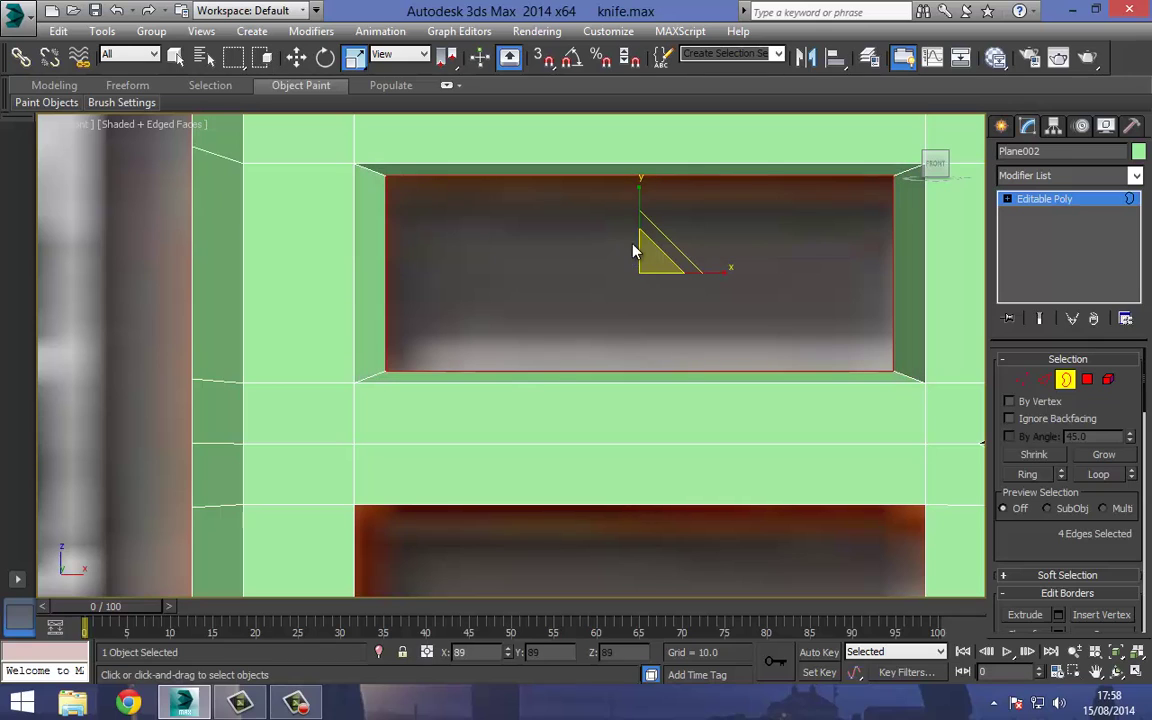
pyautogui.moveTo(638, 193); pyautogui.dragTo(638, 207)
# Select the back border of the B's lower opening, scale it inwards uniformly and reduce its height further.
pyautogui.moveTo(519, 311); pyautogui.dragTo(496, 247, button='middle')
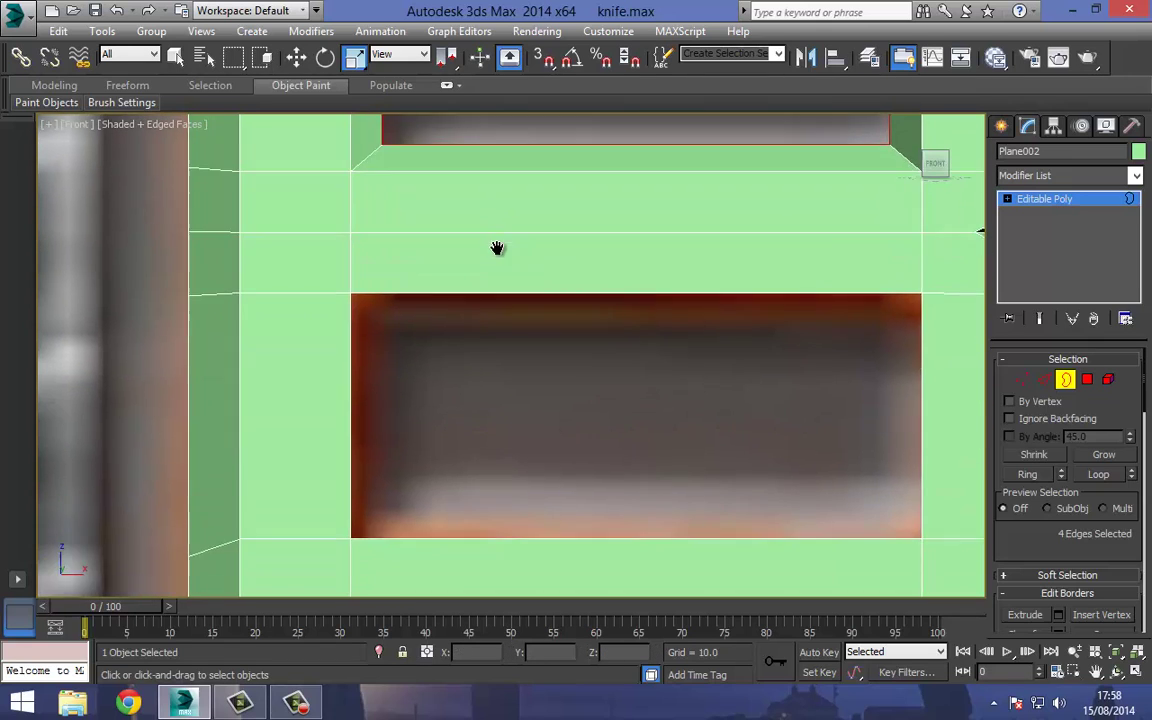
pyautogui.scroll(-3, 493, 240)
pyautogui.click(498, 385)
pyautogui.keyDown('shift'); pyautogui.moveTo(563, 317); pyautogui.dragTo(563, 329); pyautogui.keyUp('shift')
pyautogui.moveTo(564, 257); pyautogui.dragTo(566, 284)
pyautogui.scroll(-3, 423, 352)
pyautogui.moveTo(525, 298); pyautogui.dragTo(409, 314, button='middle')
pyautogui.scroll(3, 468, 327)
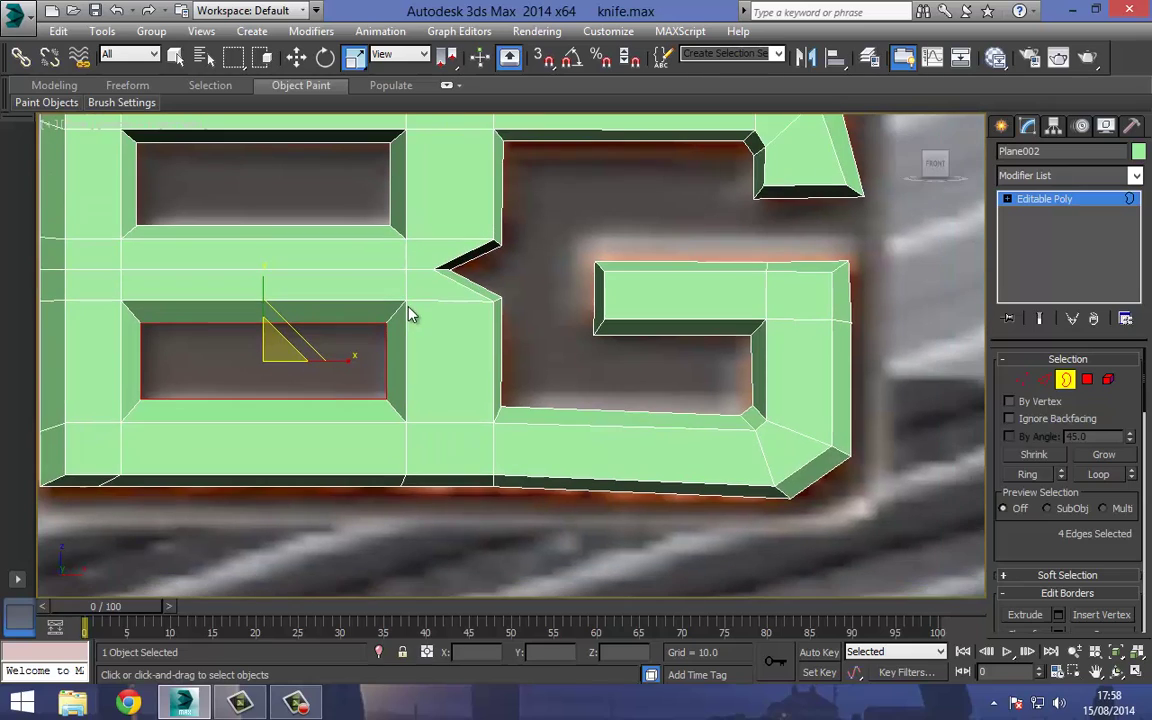
# Move the back edge on the G's inner side below the central notch slightly outwards along X to widen its bevel.
pyautogui.scroll(2, 375, 223)
pyautogui.click(296, 57)
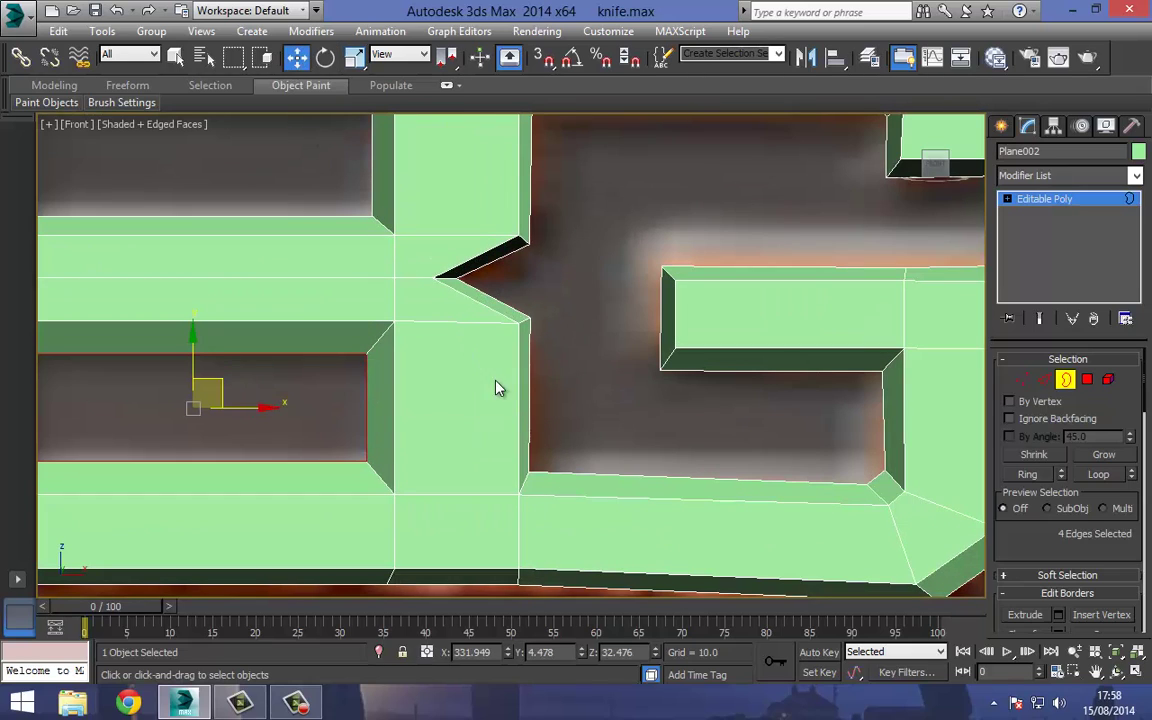
pyautogui.click(529, 410)
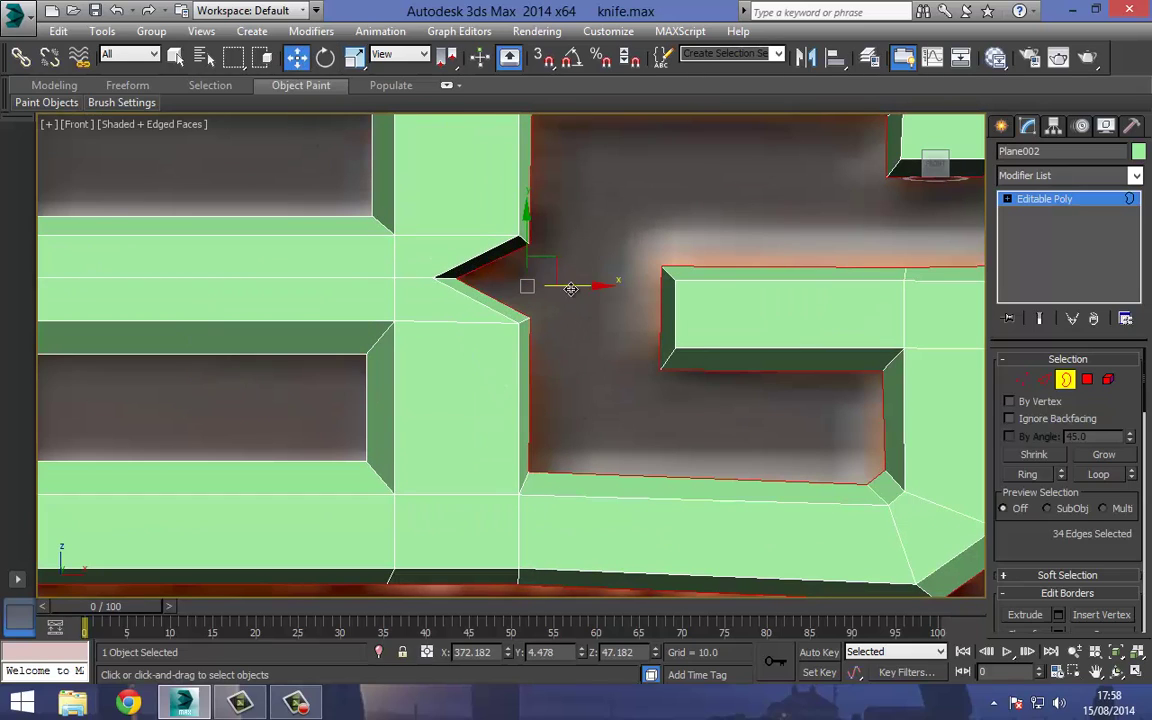
pyautogui.click(557, 414)
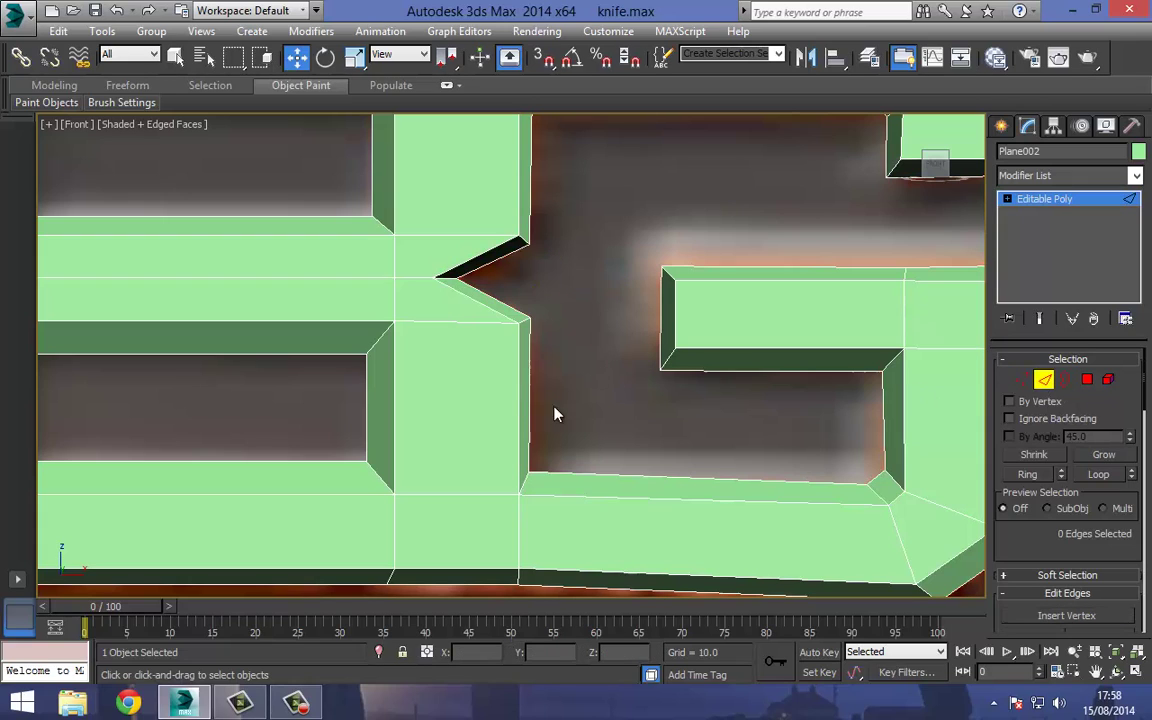
pyautogui.click(530, 417)
pyautogui.moveTo(567, 395); pyautogui.dragTo(575, 394)
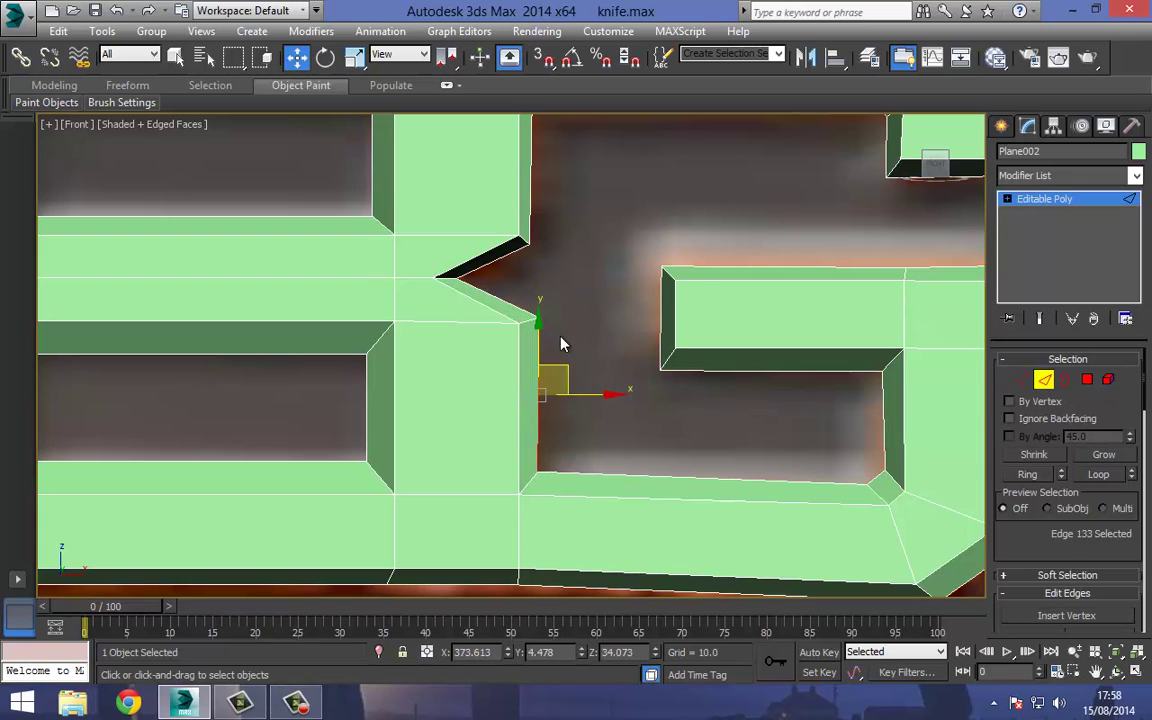
# Shift the back vertices at the central notch's upper corner and inner point outwards along X to even out the notch's bevel.
pyautogui.moveTo(530, 197); pyautogui.dragTo(530, 298, button='middle')
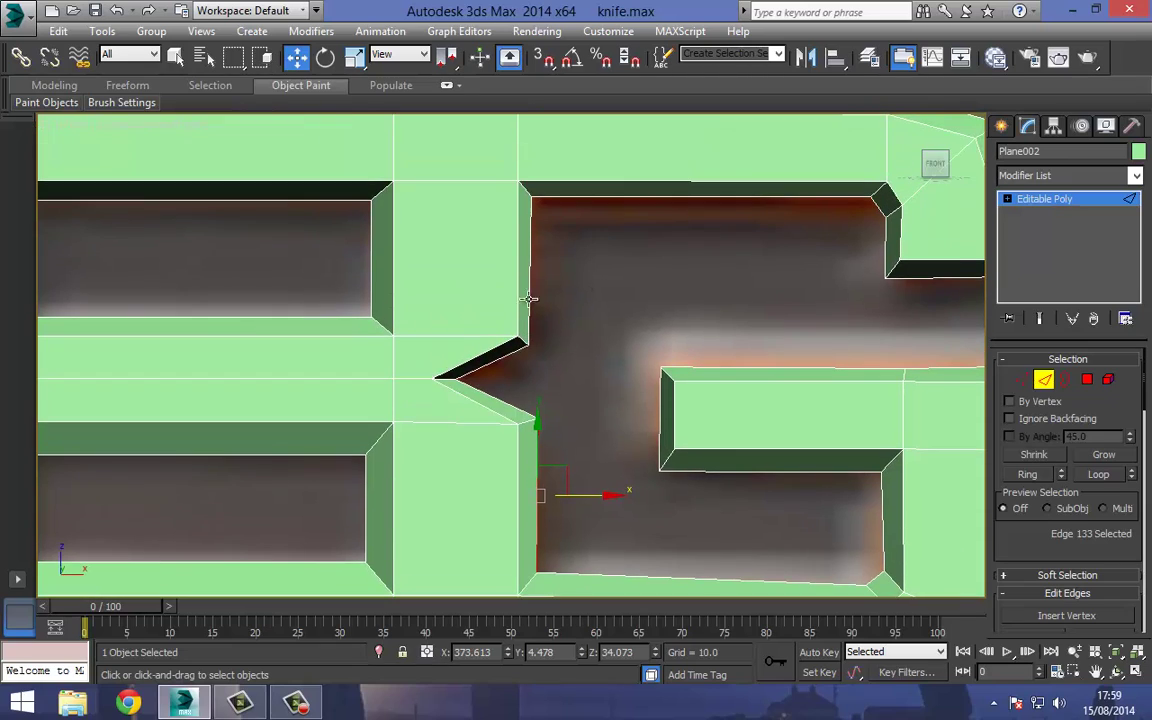
pyautogui.click(1022, 380)
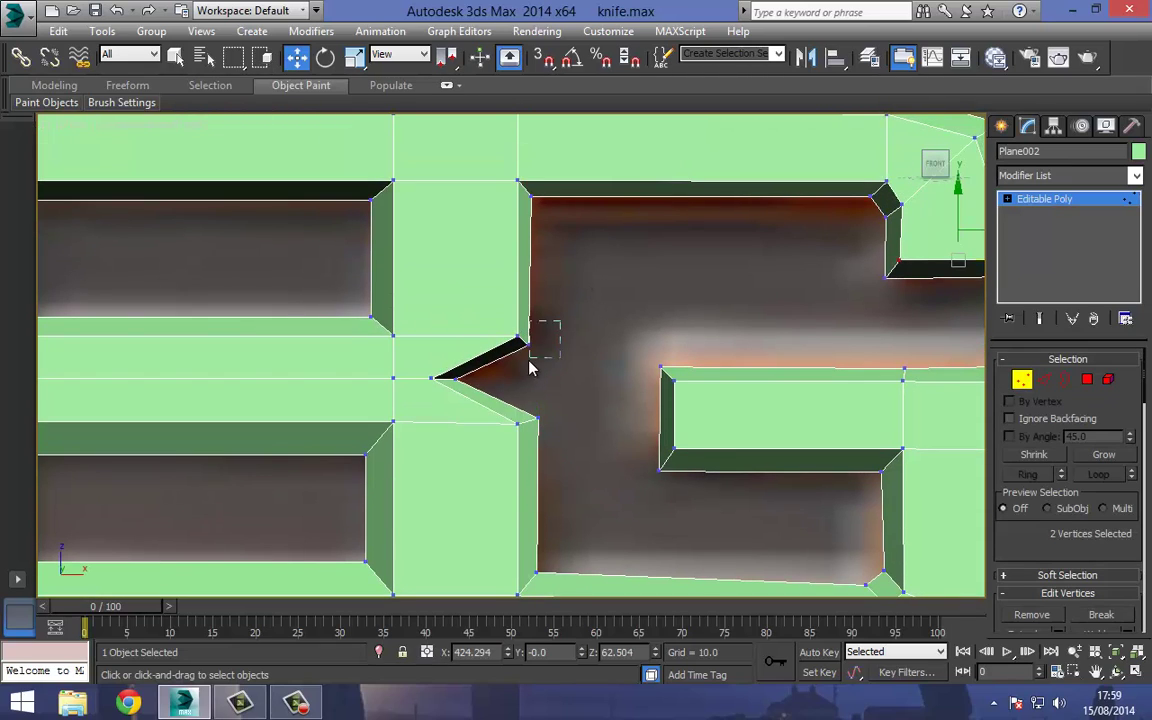
pyautogui.moveTo(529, 361); pyautogui.dragTo(562, 347)
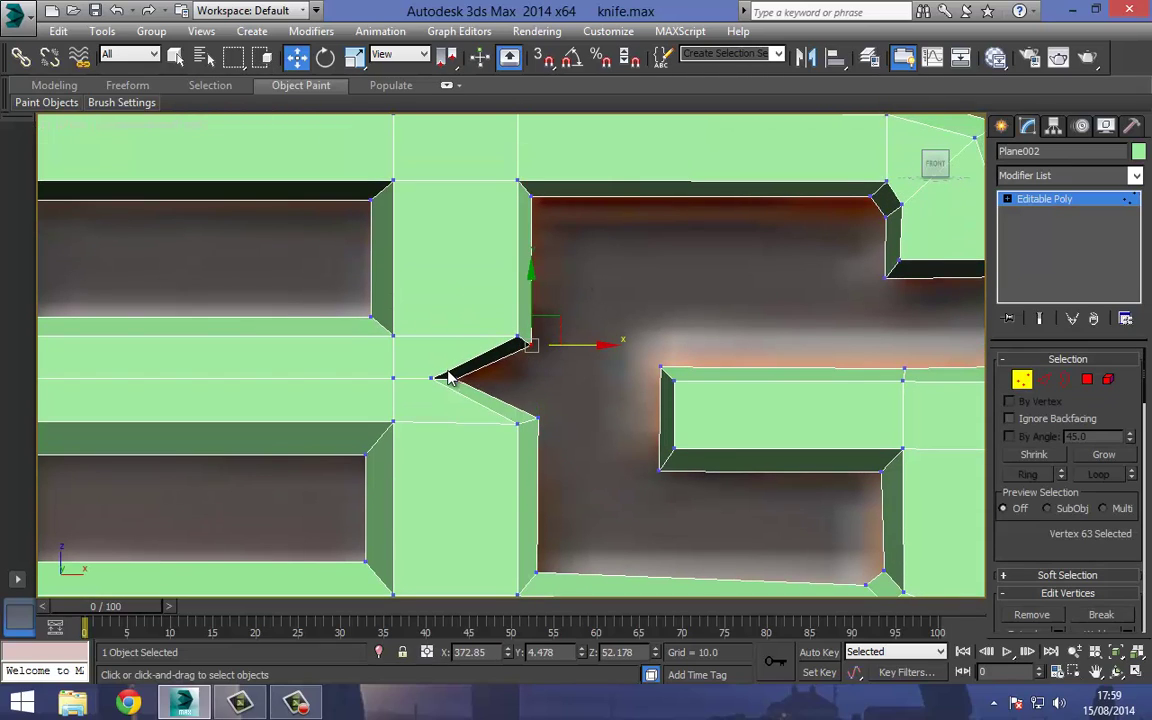
pyautogui.moveTo(445, 369); pyautogui.dragTo(502, 381)
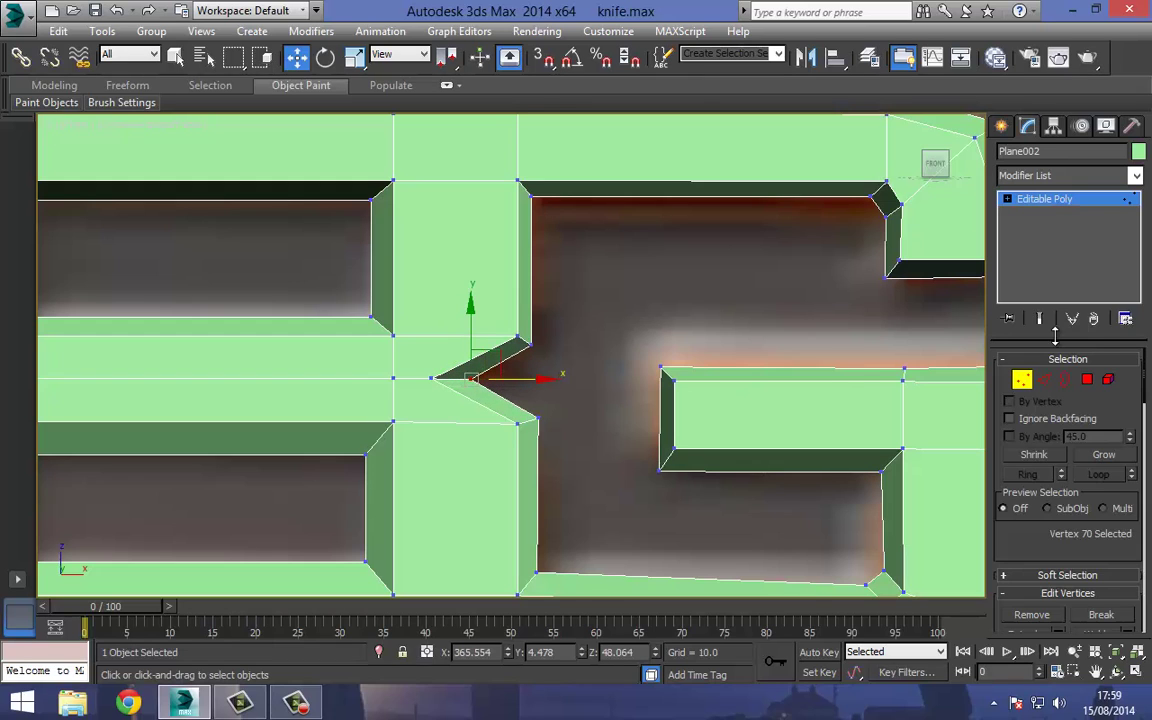
# Select the ring of bevel corner edges around the logo's outer outline and connect them with 2 segments and a pinch of 67.
pyautogui.click(1046, 381)
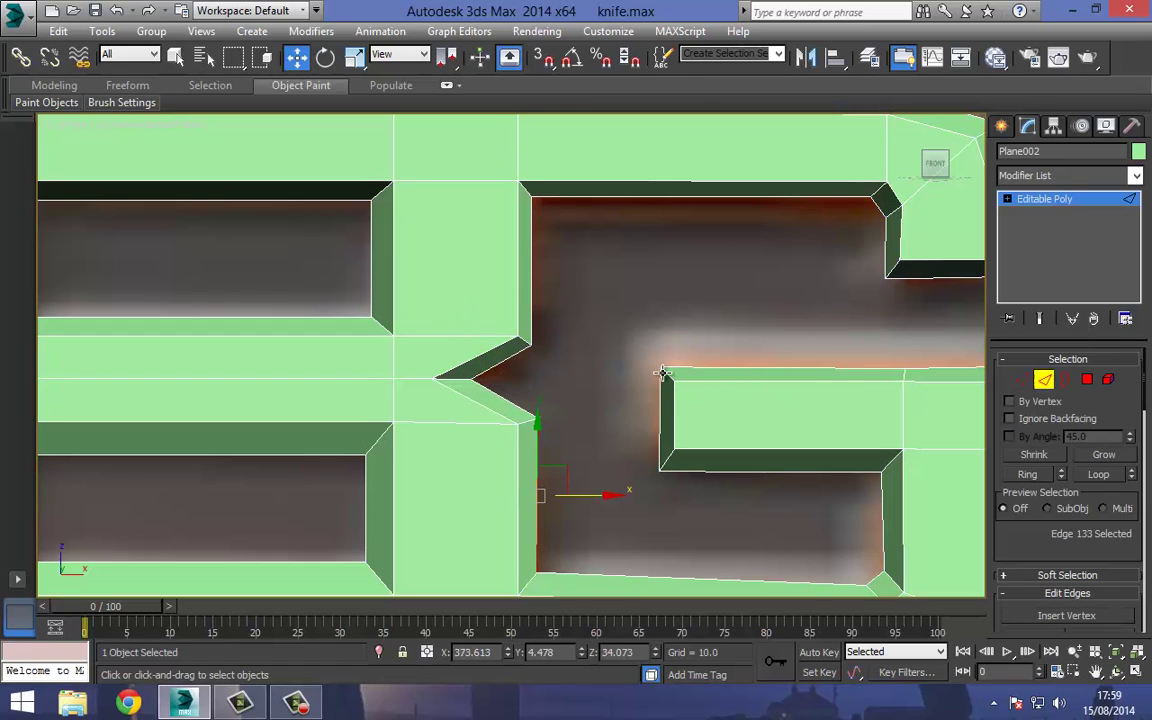
pyautogui.click(663, 373)
pyautogui.moveTo(658, 426); pyautogui.dragTo(609, 321, button='middle')
pyautogui.click(1033, 474)
pyautogui.scroll(5, 550, 285)
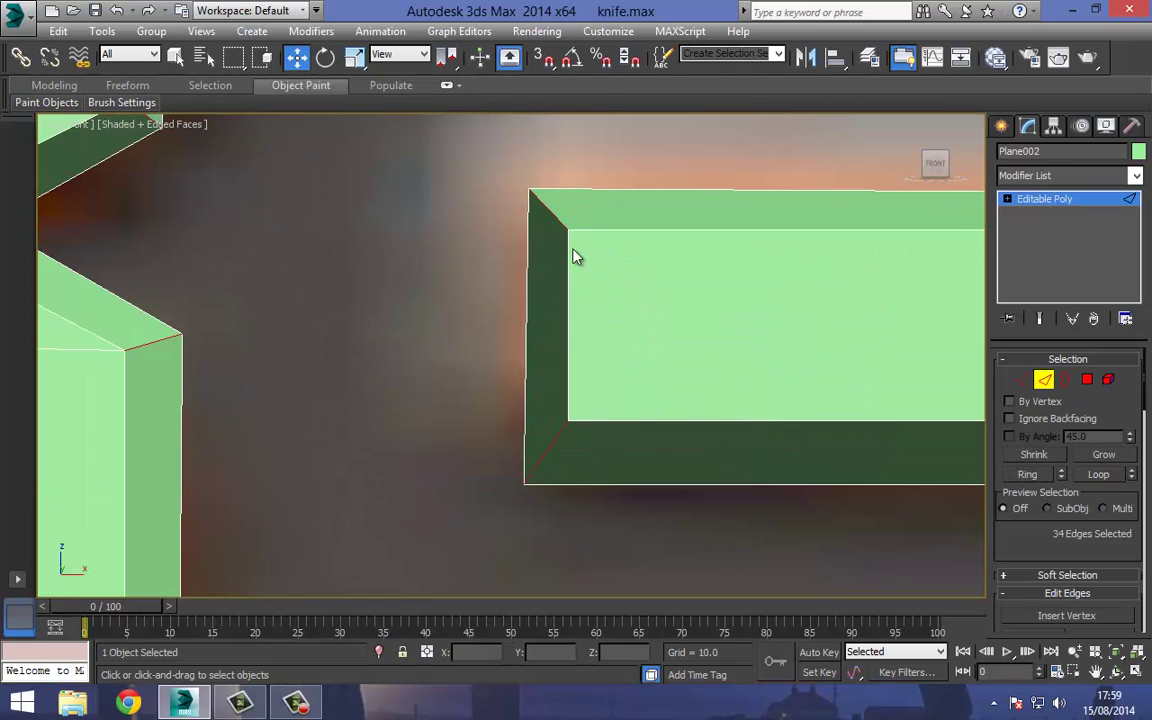
pyautogui.rightClick(572, 252)
pyautogui.click(395, 313)
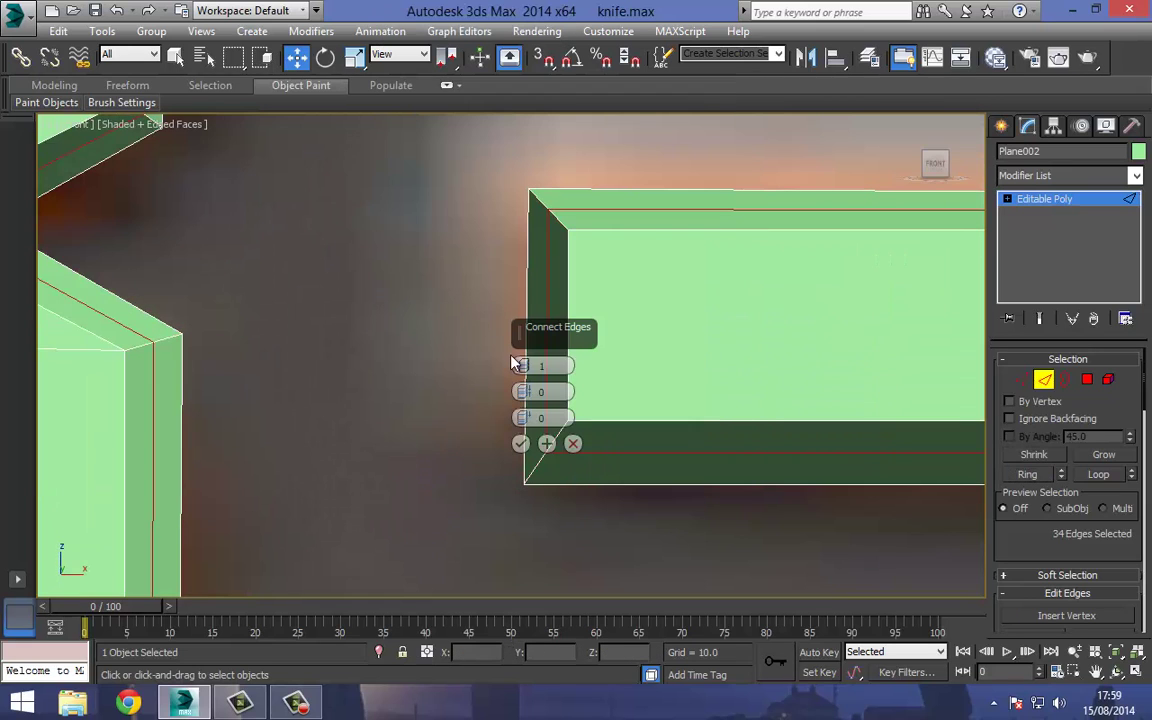
pyautogui.click(524, 363)
pyautogui.moveTo(525, 393); pyautogui.dragTo(476, 165)
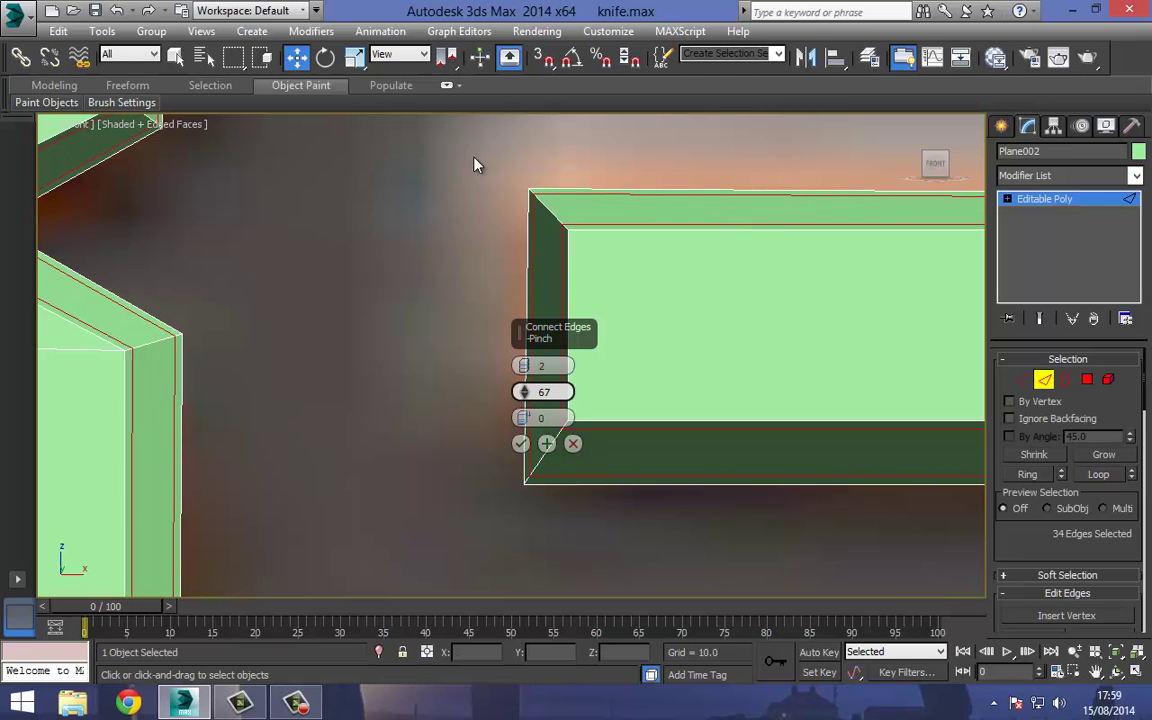
pyautogui.click(520, 444)
# Select the rings of bevel corner edges in both B openings and connect them with two pinched segments.
pyautogui.scroll(-6, 534, 220)
pyautogui.moveTo(274, 223); pyautogui.dragTo(560, 355, button='middle')
pyautogui.scroll(4, 578, 335)
pyautogui.click(593, 316)
pyautogui.moveTo(681, 453); pyautogui.dragTo(681, 305, button='middle')
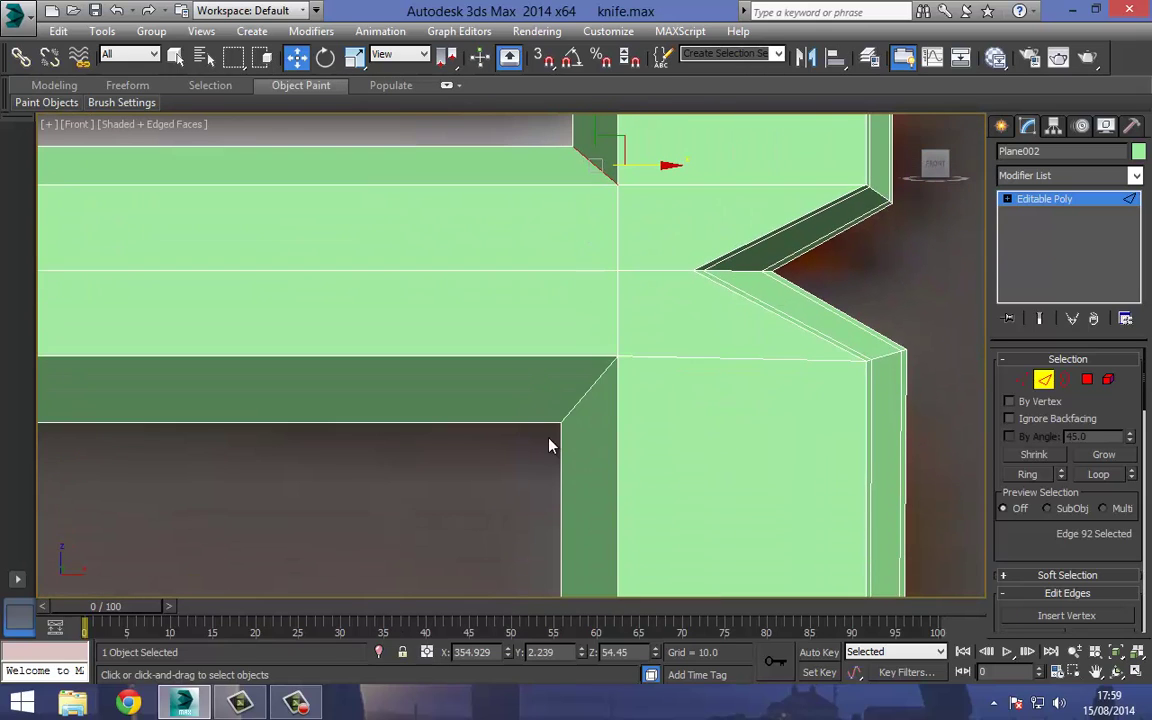
pyautogui.keyDown('ctrl'); pyautogui.click(576, 401); pyautogui.keyUp('ctrl')
pyautogui.click(1035, 477)
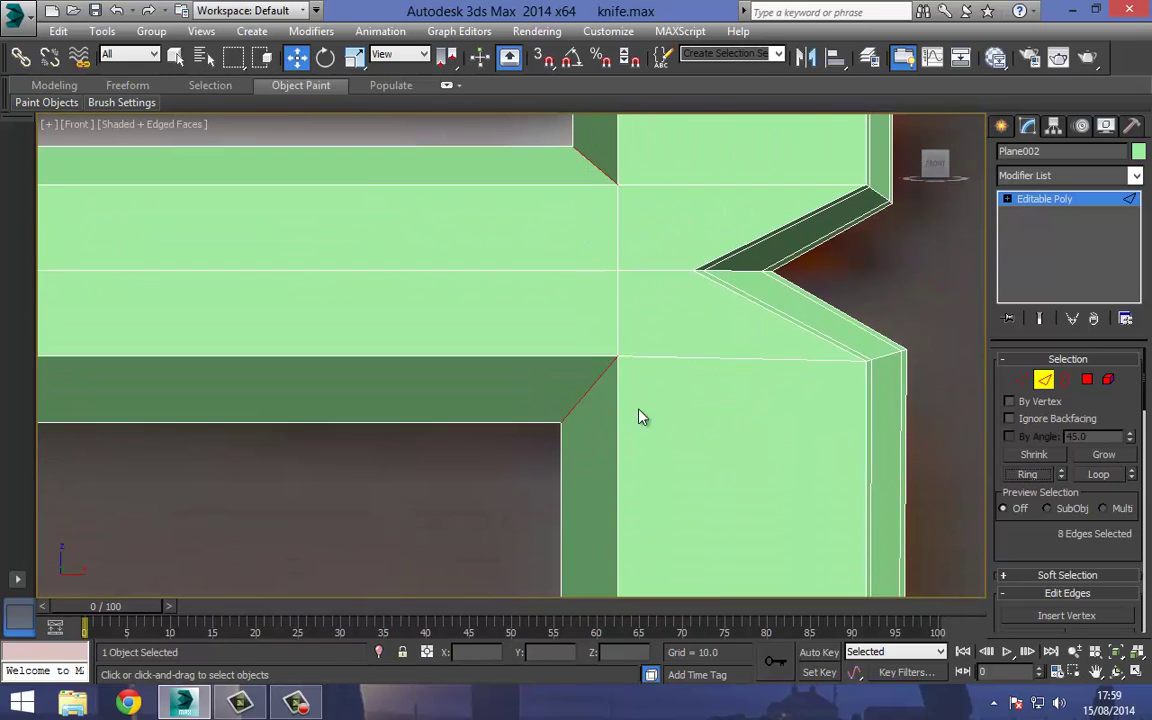
pyautogui.rightClick(607, 386)
pyautogui.click(423, 451)
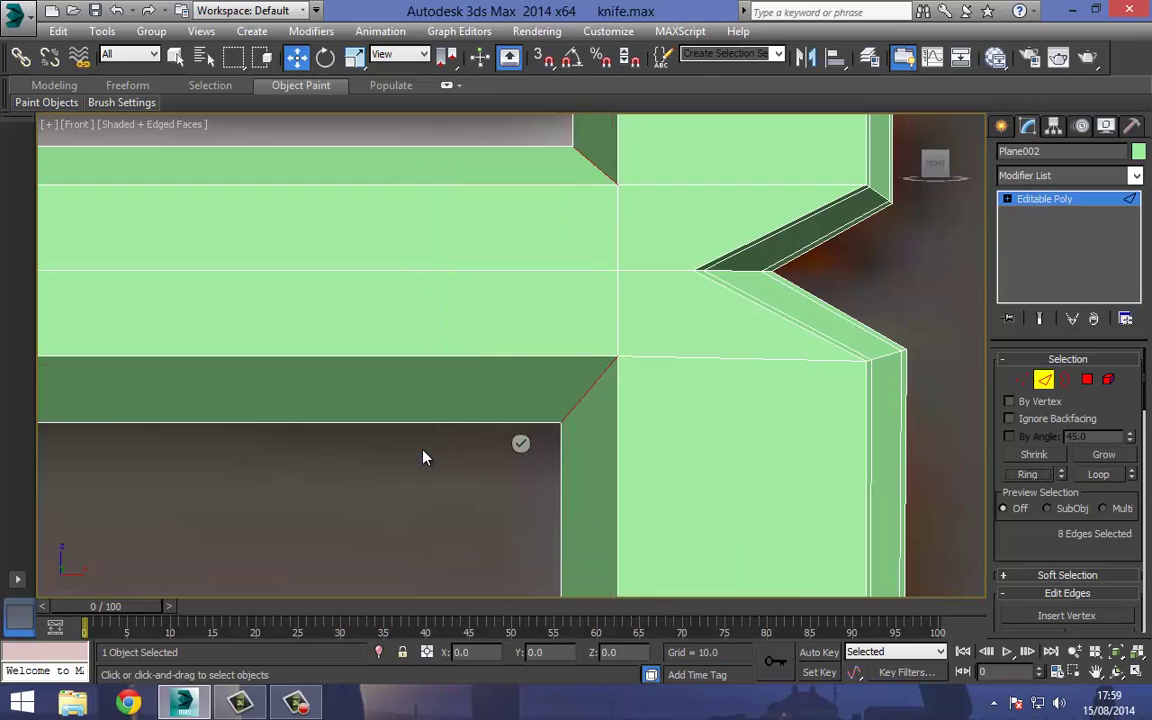
pyautogui.click(521, 443)
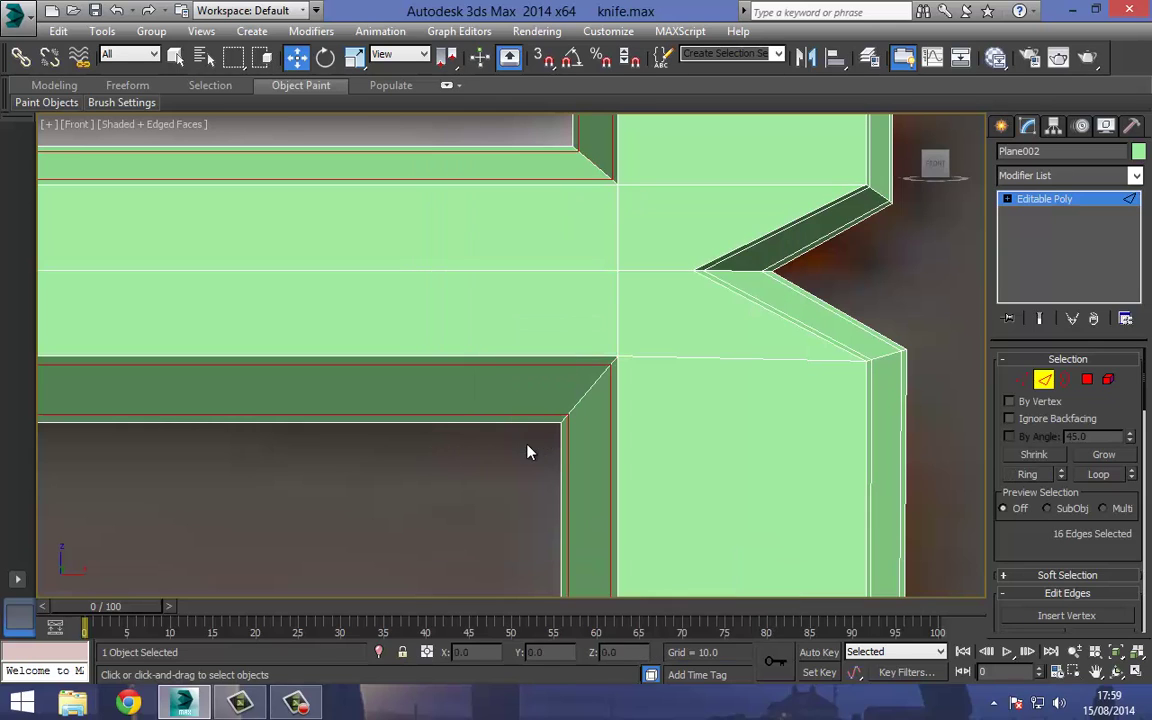
# Apply a TurboSmooth modifier with 2 iterations to the whole logo and inspect it in the perspective view.
pyautogui.click(1033, 200)
pyautogui.scroll(-6, 455, 408)
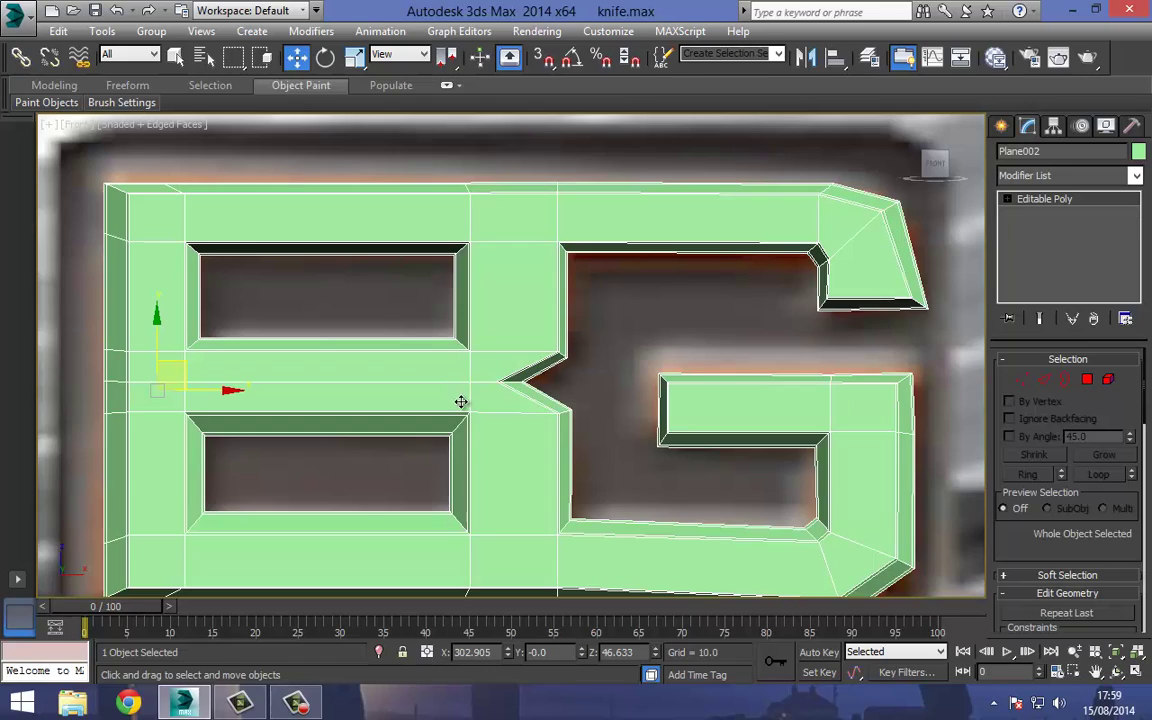
pyautogui.press('p')
pyautogui.scroll(-3, 408, 364)
pyautogui.keyDown('alt'); pyautogui.moveTo(430, 283); pyautogui.dragTo(486, 291, button='middle'); pyautogui.keyUp('alt')
pyautogui.scroll(3, 470, 315)
pyautogui.scroll(-3, 520, 293)
pyautogui.click(1065, 181)
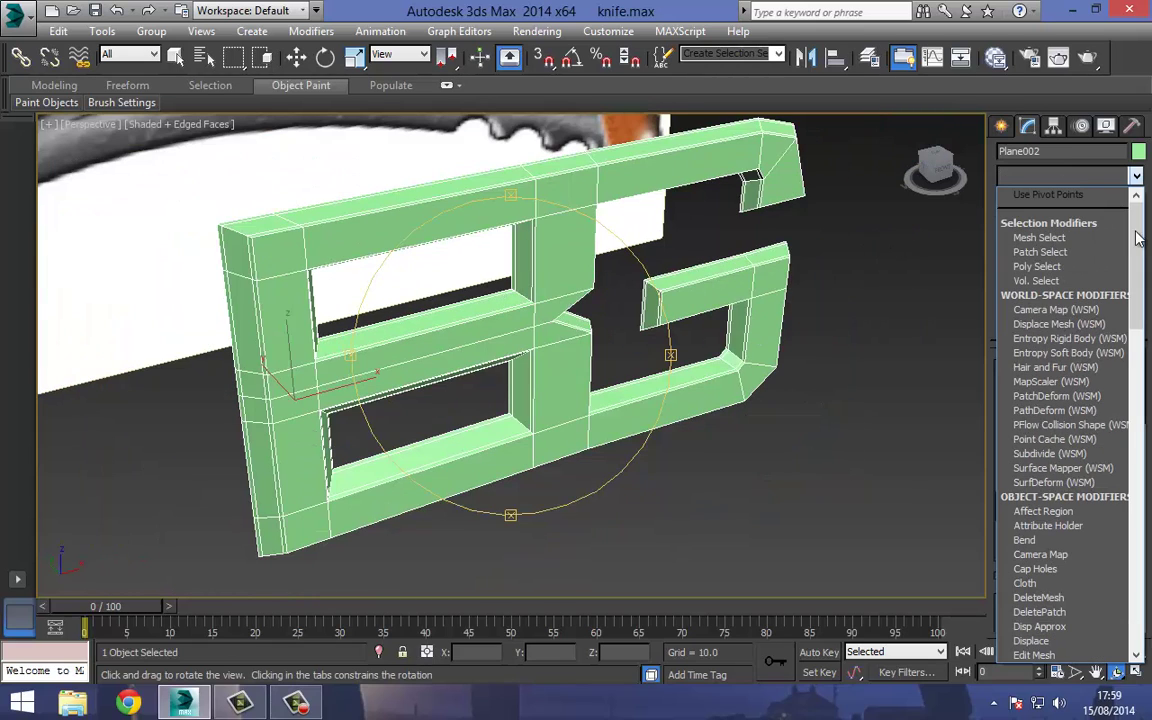
pyautogui.press('t')
pyautogui.press('t')
pyautogui.press('t')
pyautogui.press('Return')
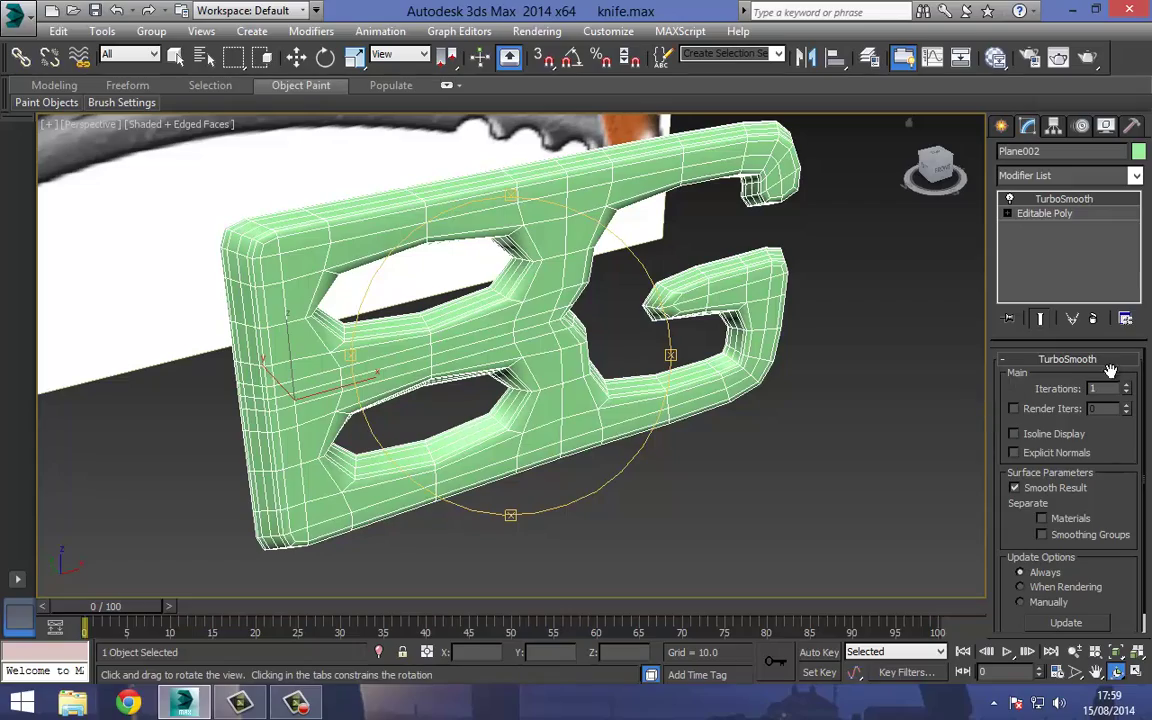
pyautogui.write('2')
pyautogui.moveTo(670, 342)
pyautogui.mouseDown()
pyautogui.moveTo(689, 339)
pyautogui.moveTo(670, 319)
pyautogui.mouseUp()
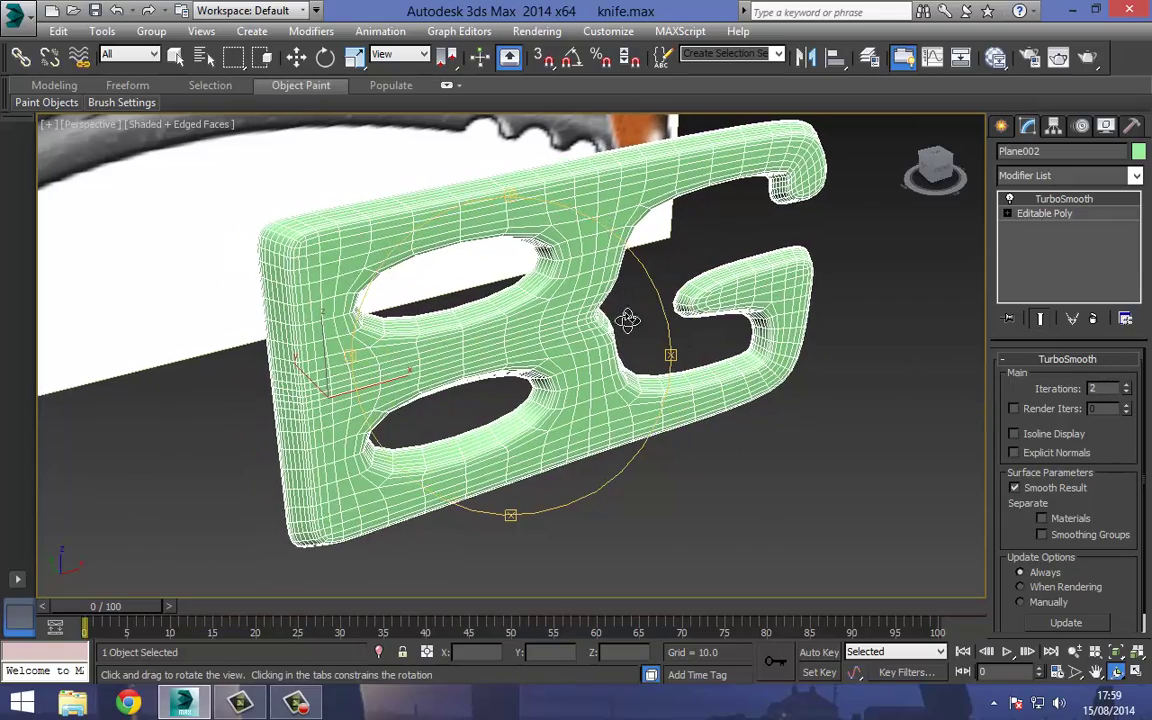
pyautogui.moveTo(611, 345); pyautogui.dragTo(547, 302)
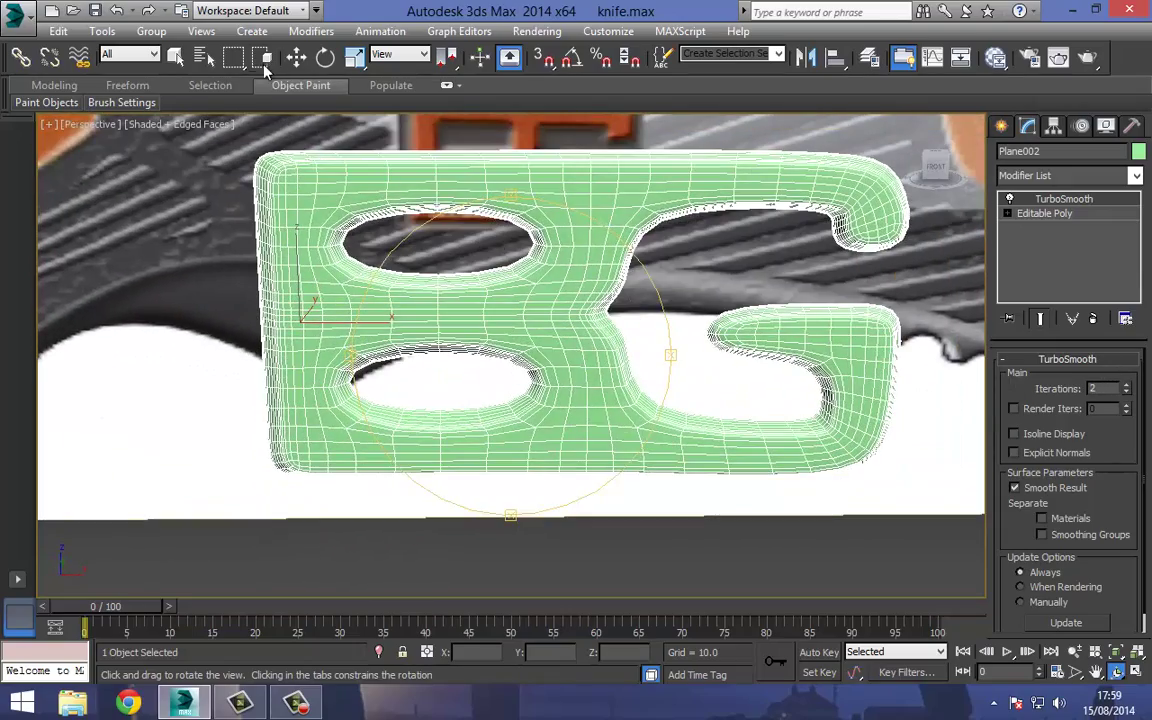
# In the Editable Poly, connect the lengthwise edges of the B's horizontal bars with 2 segments and a pinch of 90, and preview the smoothing.
pyautogui.click(298, 60)
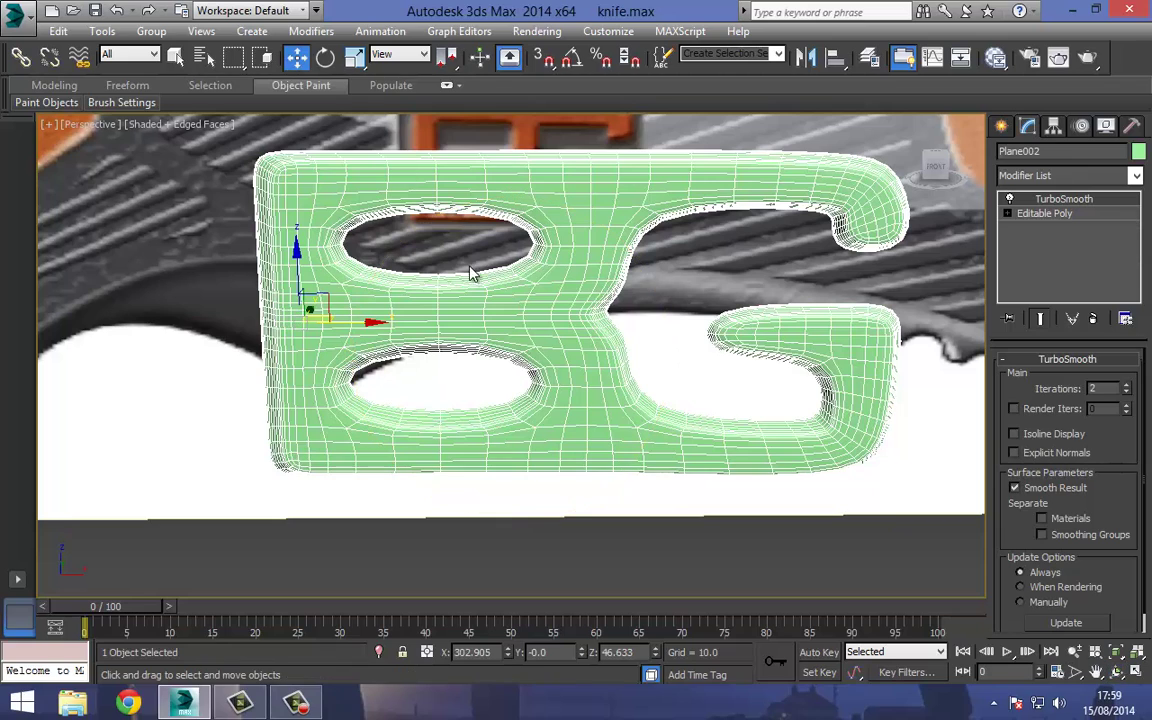
pyautogui.click(1060, 214)
pyautogui.click(1045, 380)
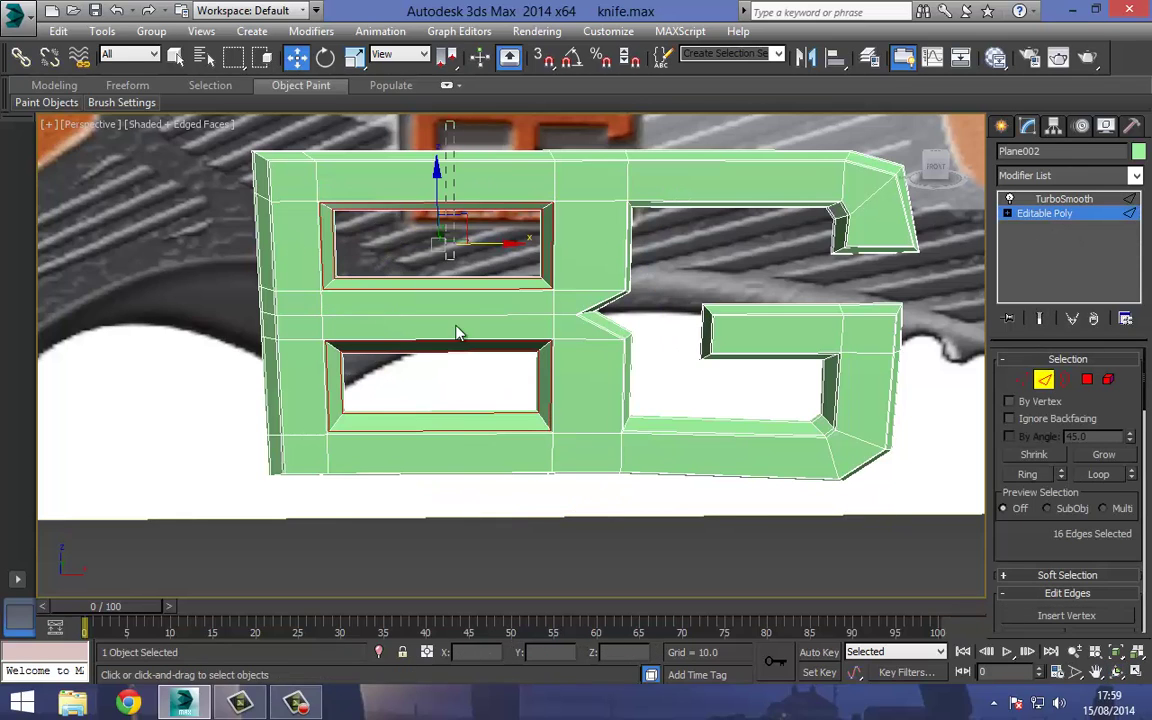
pyautogui.moveTo(456, 326); pyautogui.dragTo(476, 594)
pyautogui.rightClick(449, 238)
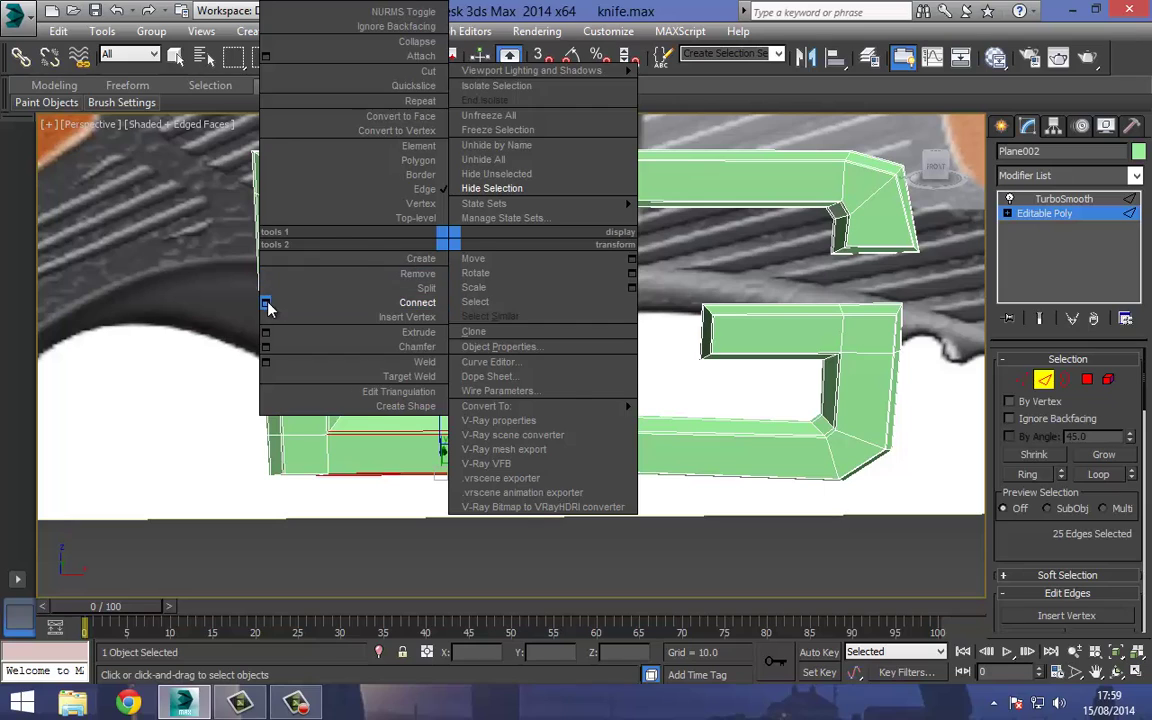
pyautogui.click(266, 304)
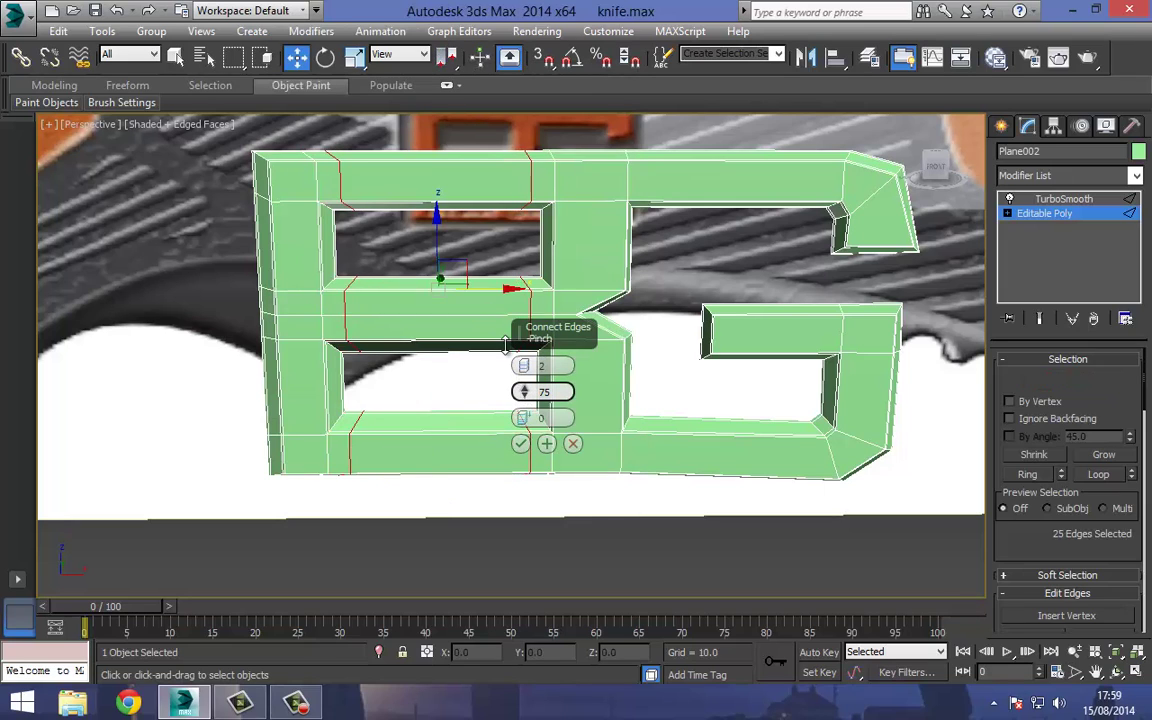
pyautogui.moveTo(505, 345); pyautogui.dragTo(501, 304)
pyautogui.click(520, 444)
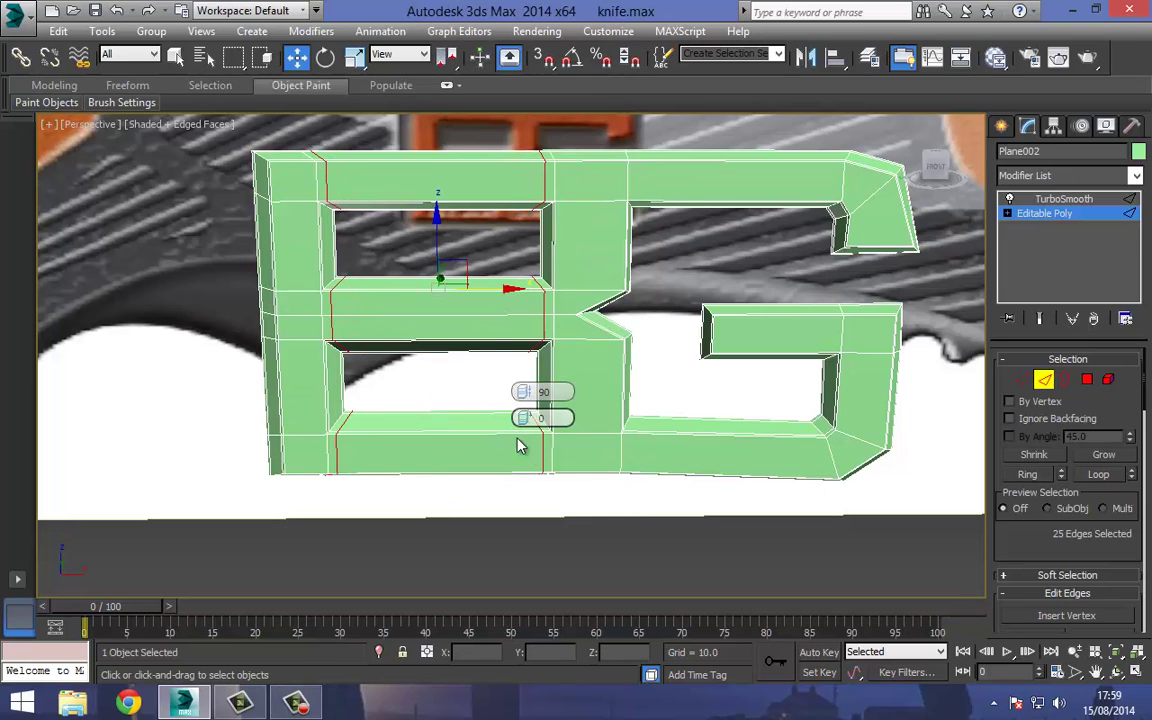
pyautogui.click(1042, 318)
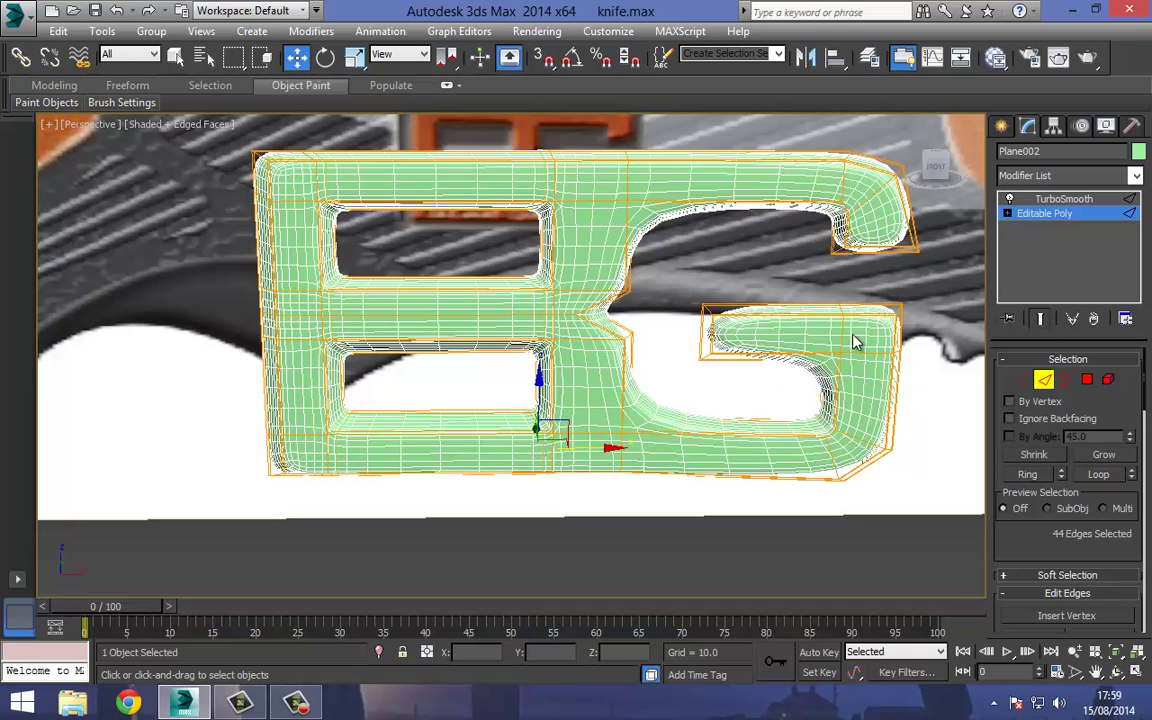
pyautogui.moveTo(735, 341); pyautogui.dragTo(651, 341, button='middle')
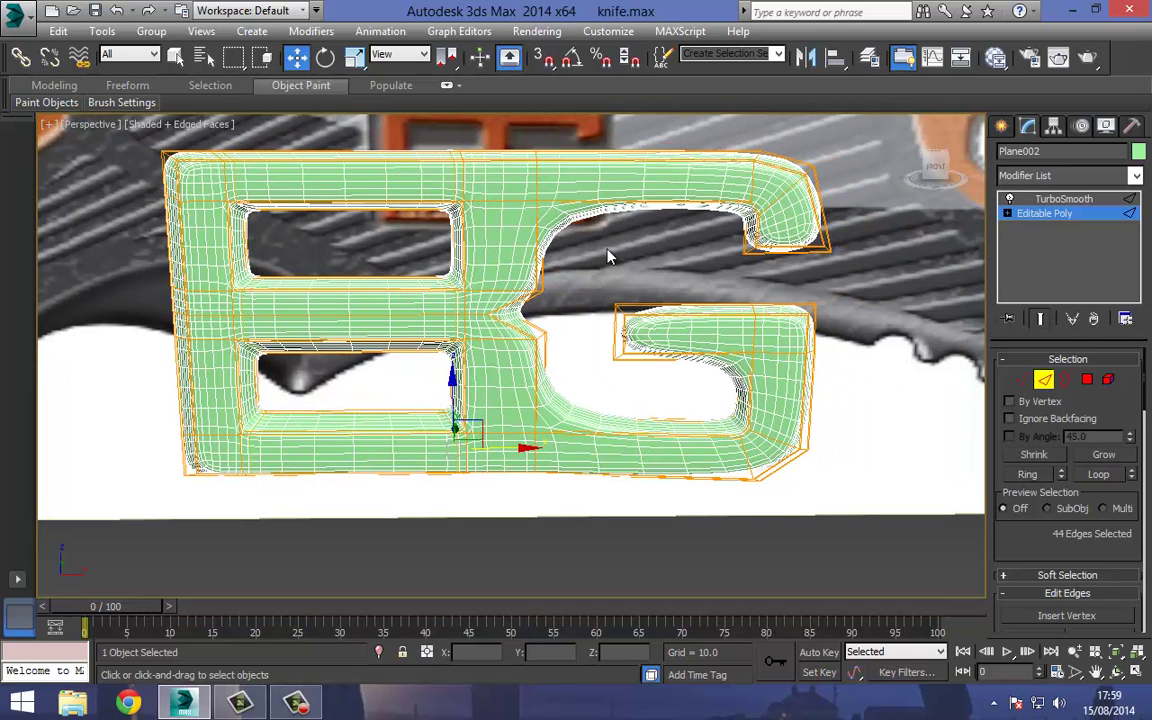
# Connect the ring of edges across the vertical bar between B's openings and the G with 2 segments and pinch 90, and show the TurboSmooth result.
pyautogui.click(1042, 318)
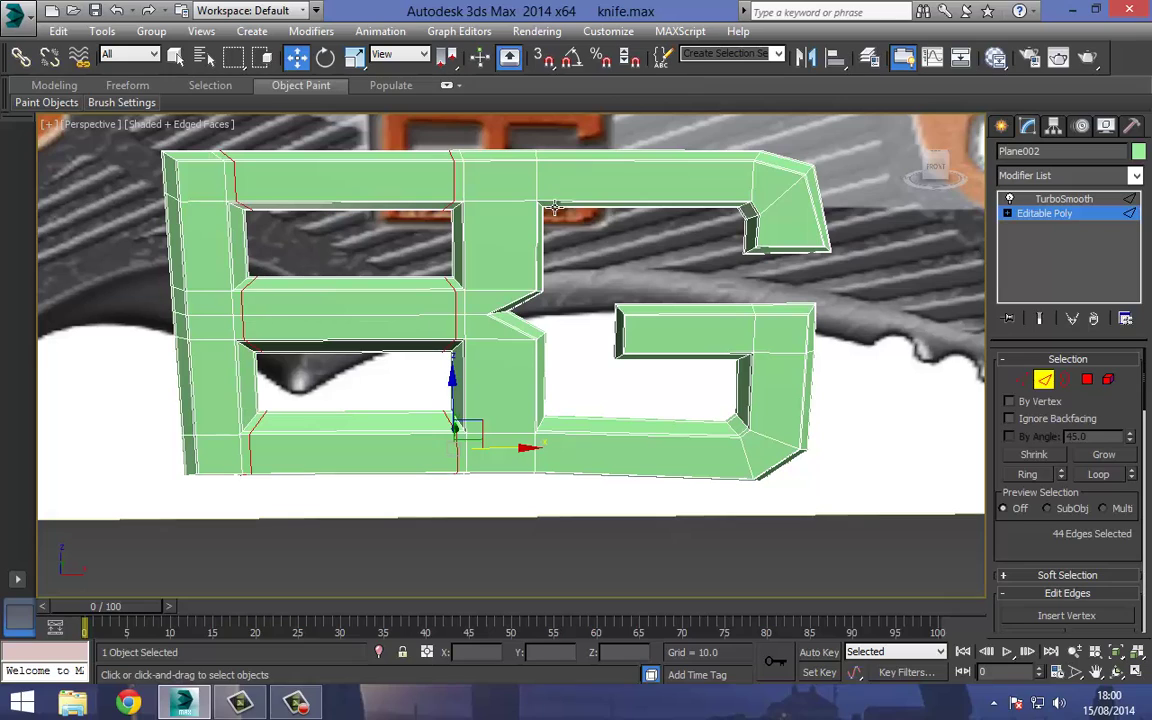
pyautogui.click(495, 150)
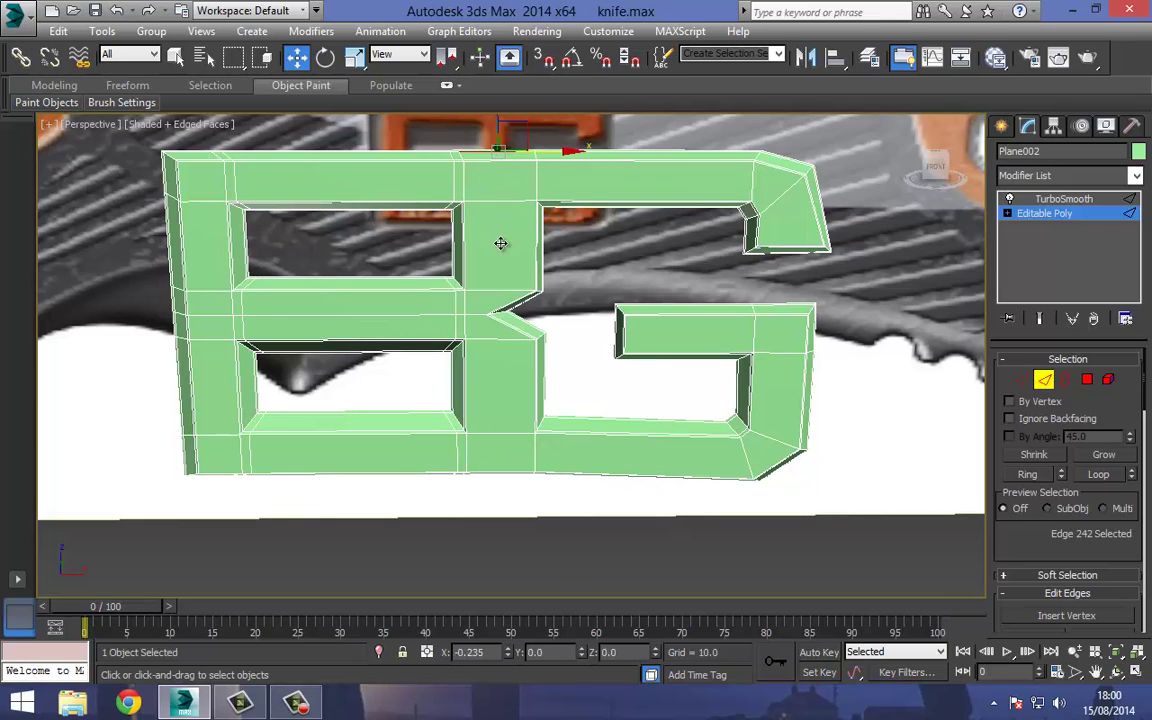
pyautogui.moveTo(500, 243); pyautogui.dragTo(502, 240)
pyautogui.moveTo(507, 186); pyautogui.dragTo(505, 138)
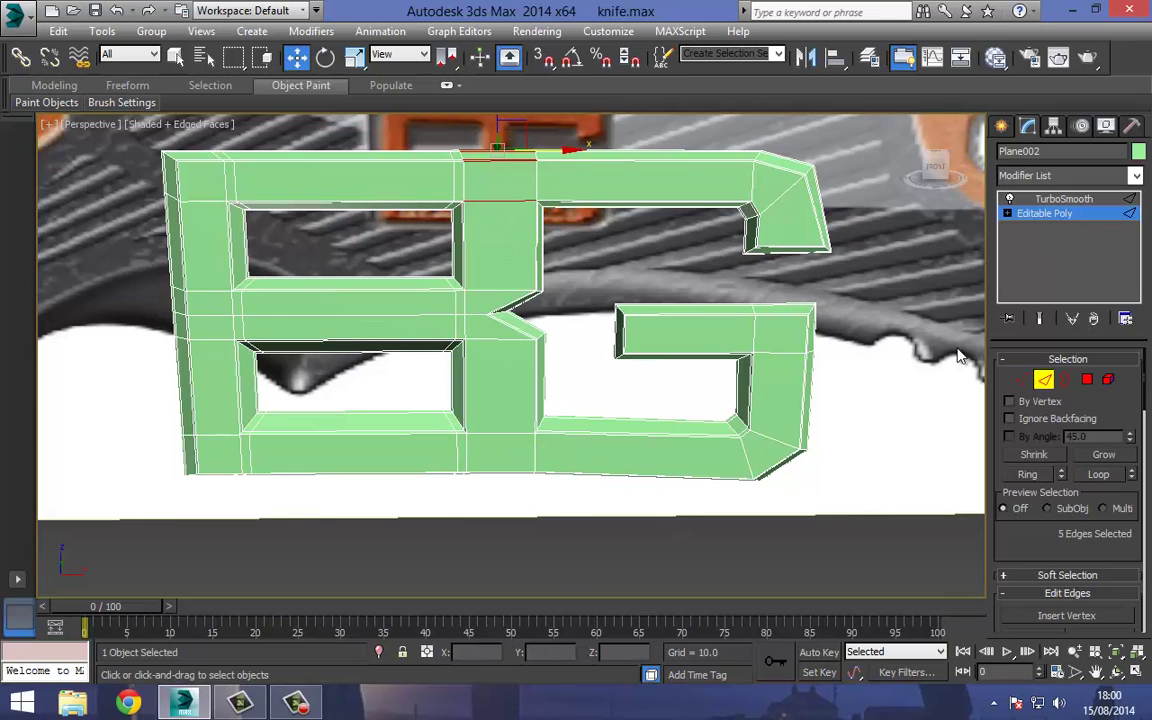
pyautogui.click(1027, 474)
pyautogui.rightClick(515, 223)
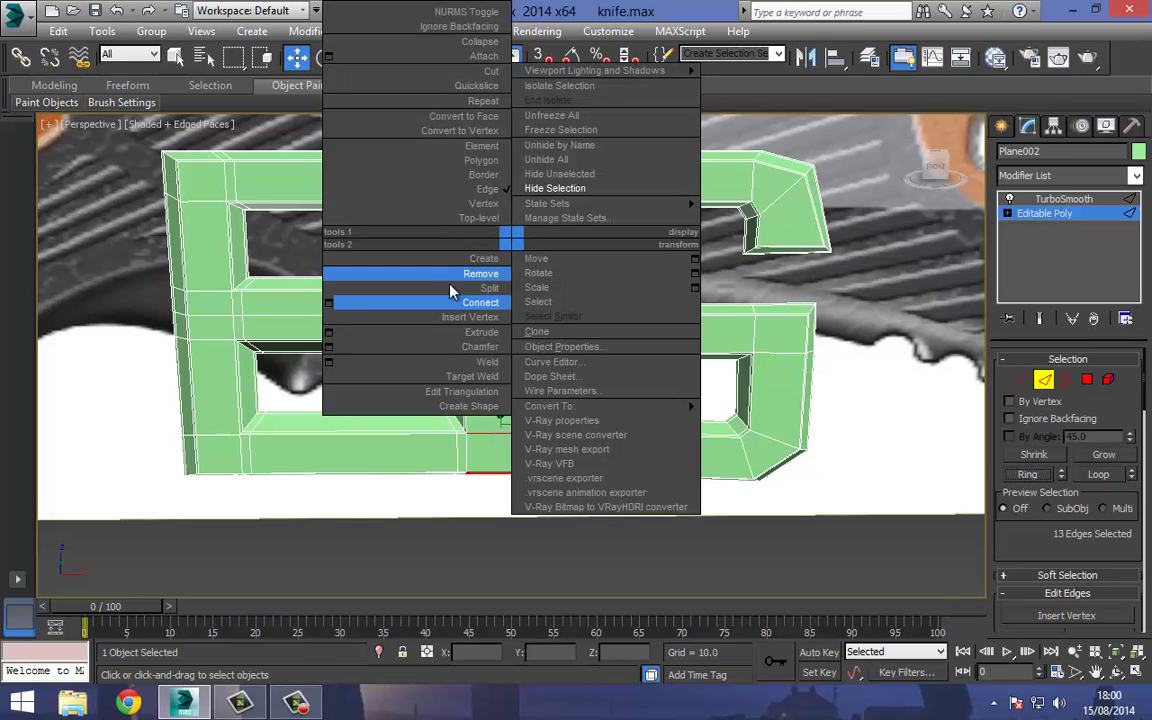
pyautogui.click(325, 302)
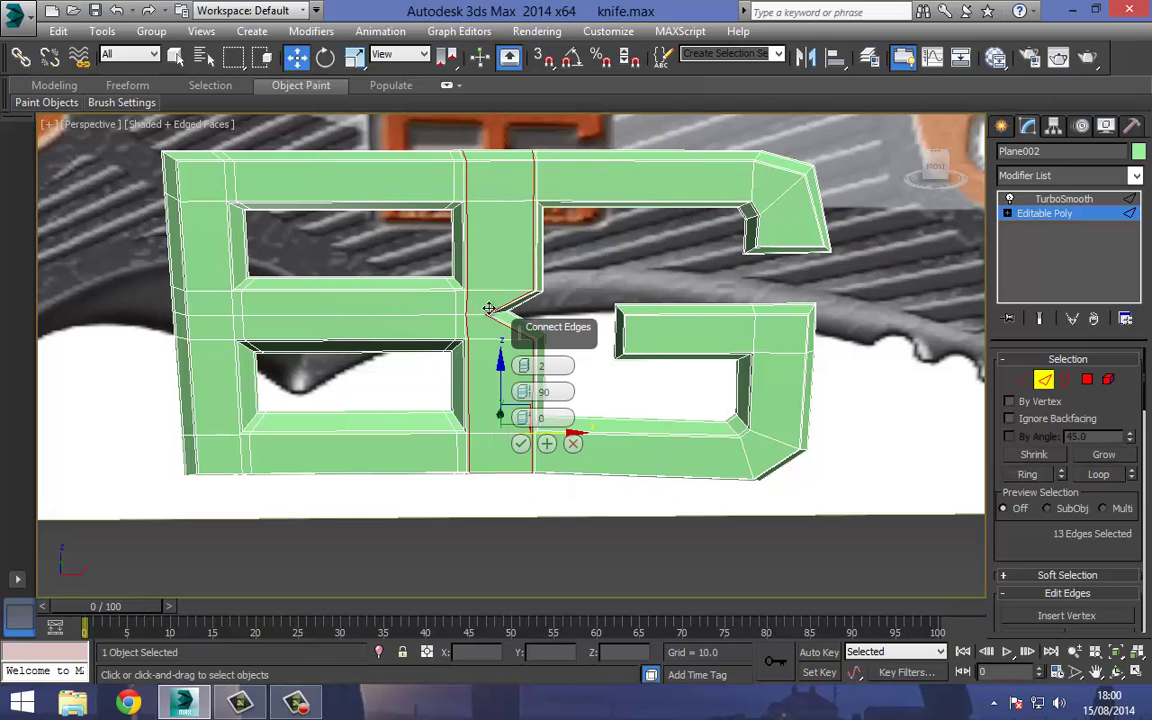
pyautogui.click(520, 443)
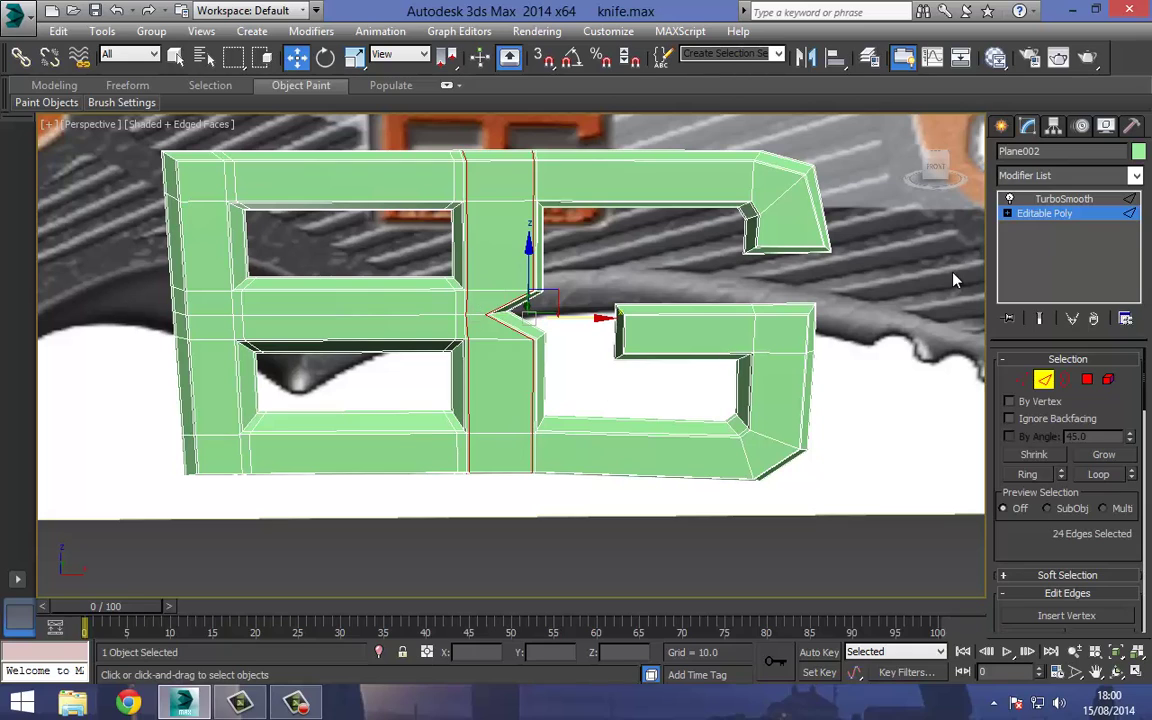
pyautogui.click(1063, 199)
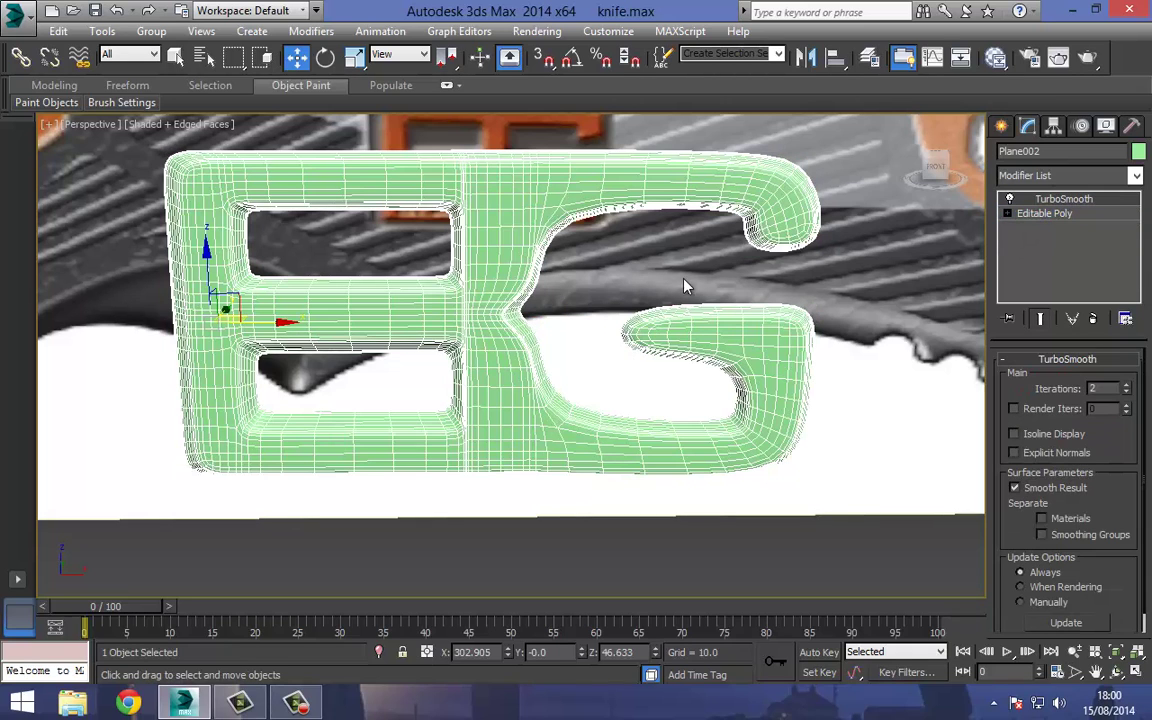
# In the Editable Poly, connect the edge ring through the upper slope of the notch beside B's middle bar with 2 segments and pinch 72.
pyautogui.click(1055, 213)
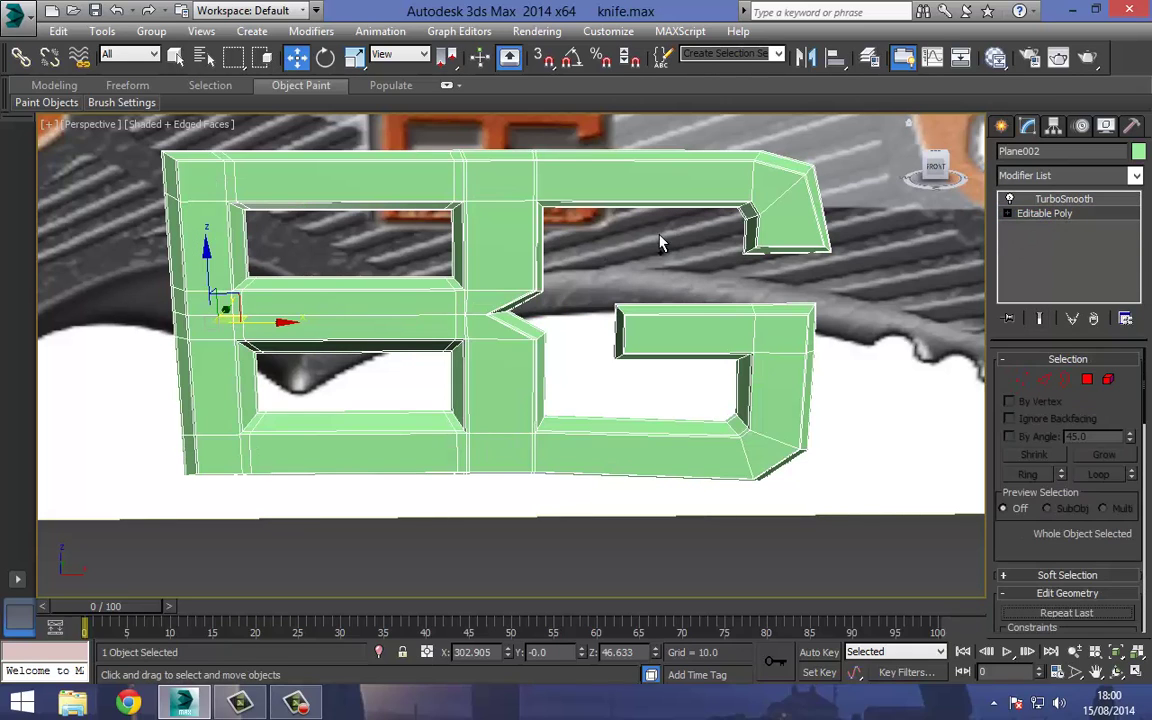
pyautogui.scroll(6, 588, 307)
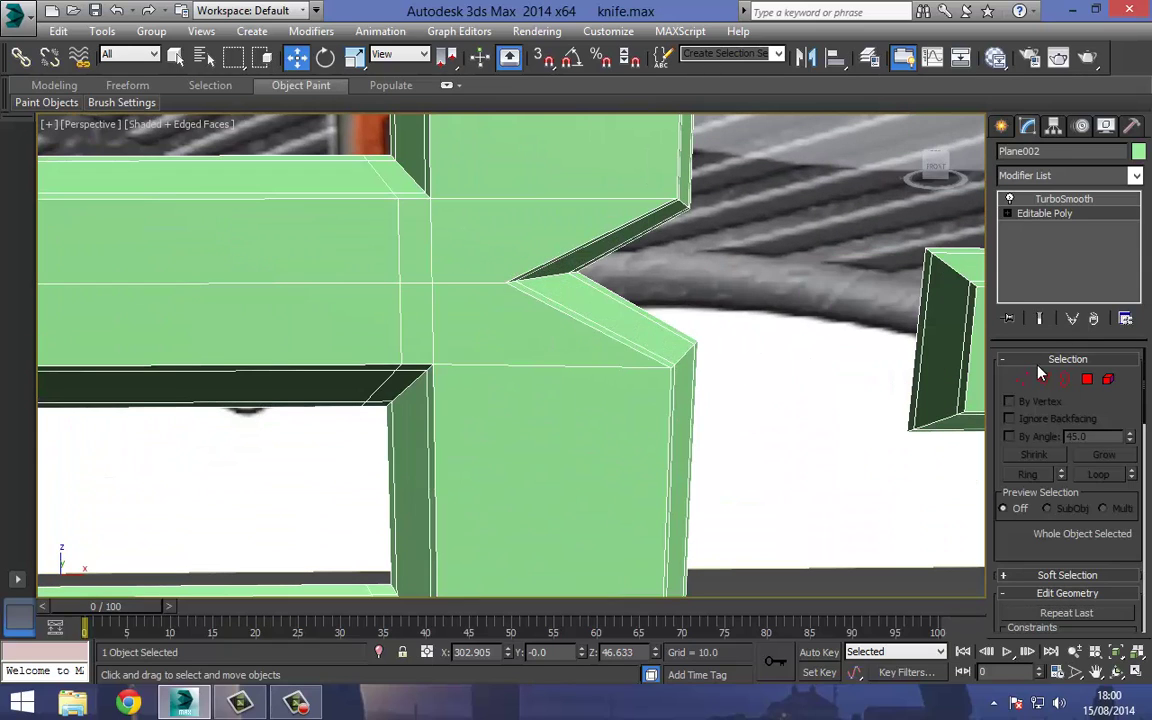
pyautogui.click(1042, 378)
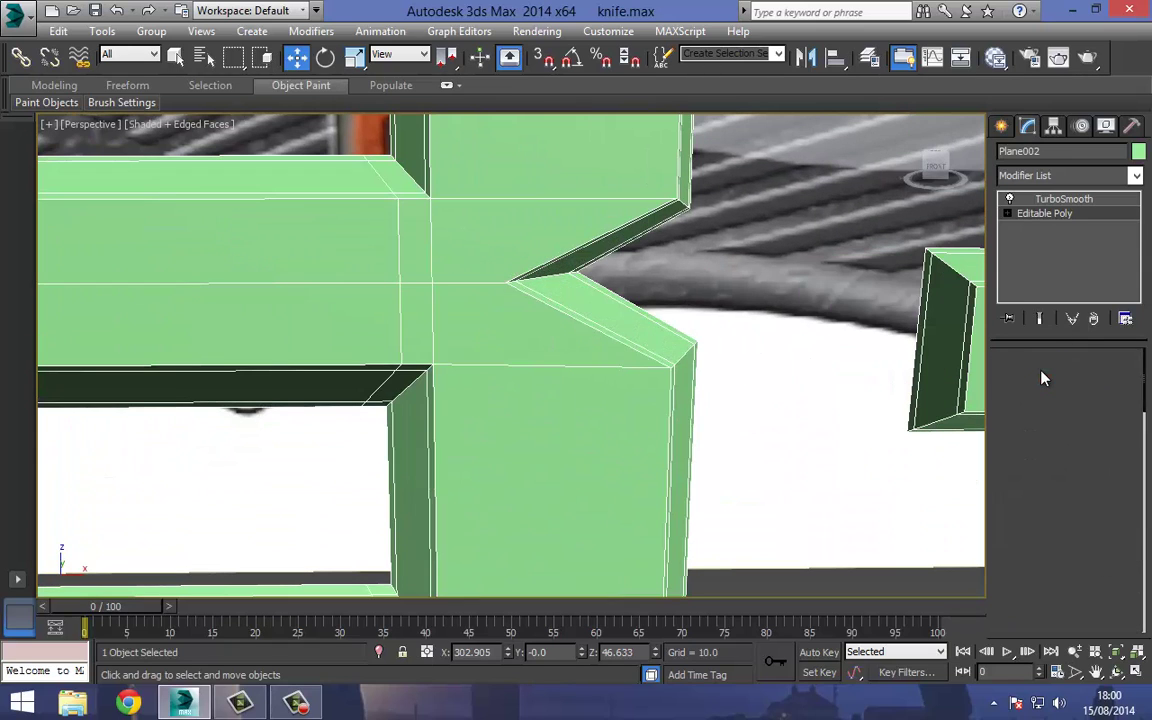
pyautogui.click(561, 253)
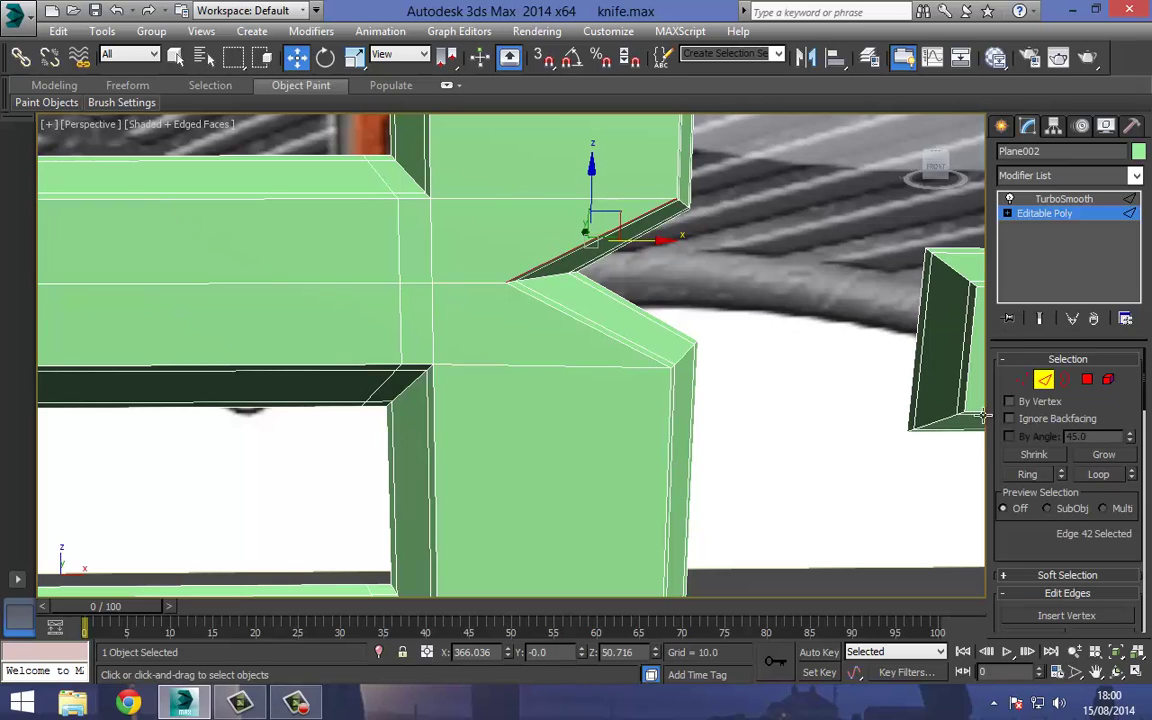
pyautogui.click(1031, 476)
pyautogui.rightClick(609, 238)
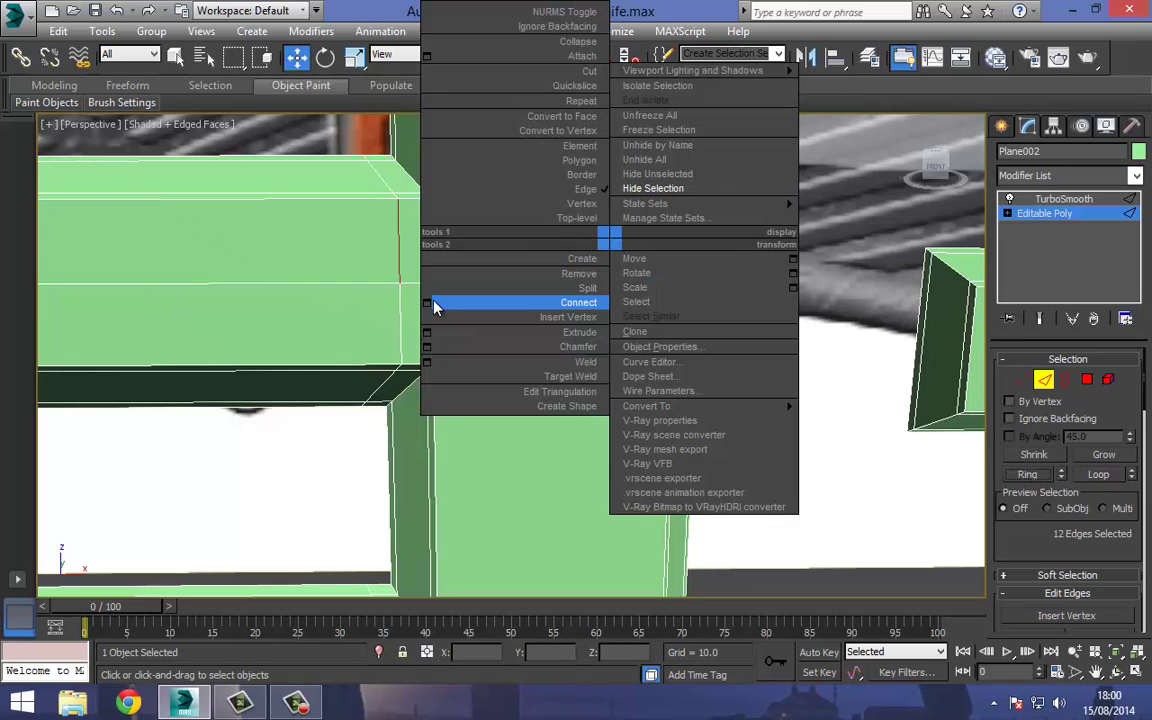
pyautogui.click(427, 304)
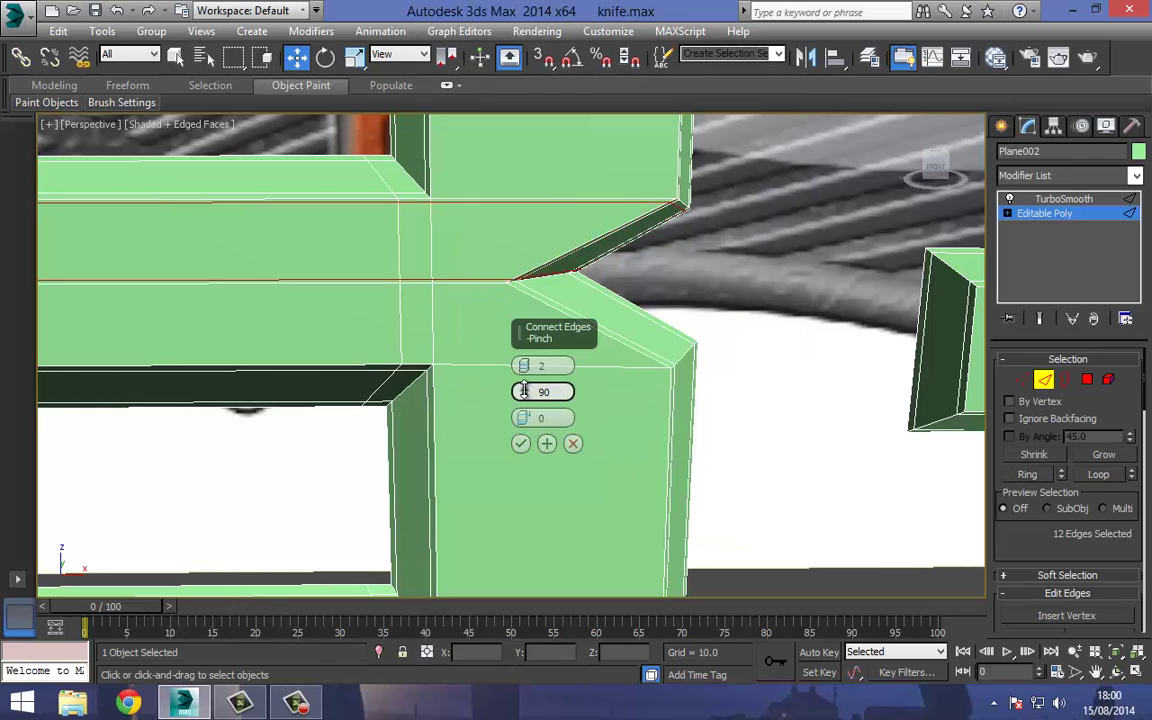
pyautogui.moveTo(525, 393); pyautogui.dragTo(517, 472)
pyautogui.click(522, 444)
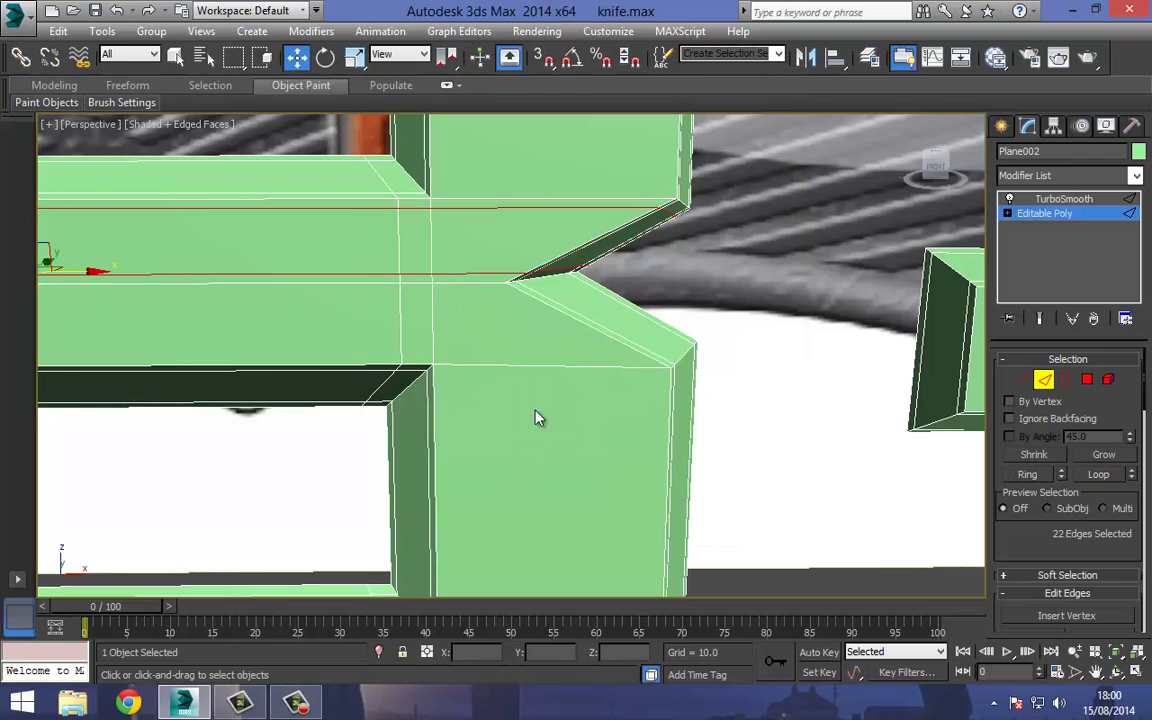
# Connect the edge ring through the notch's lower slope with the same 2 segments and pinch 72, and inspect the TurboSmooth result.
pyautogui.click(573, 321)
pyautogui.click(1022, 474)
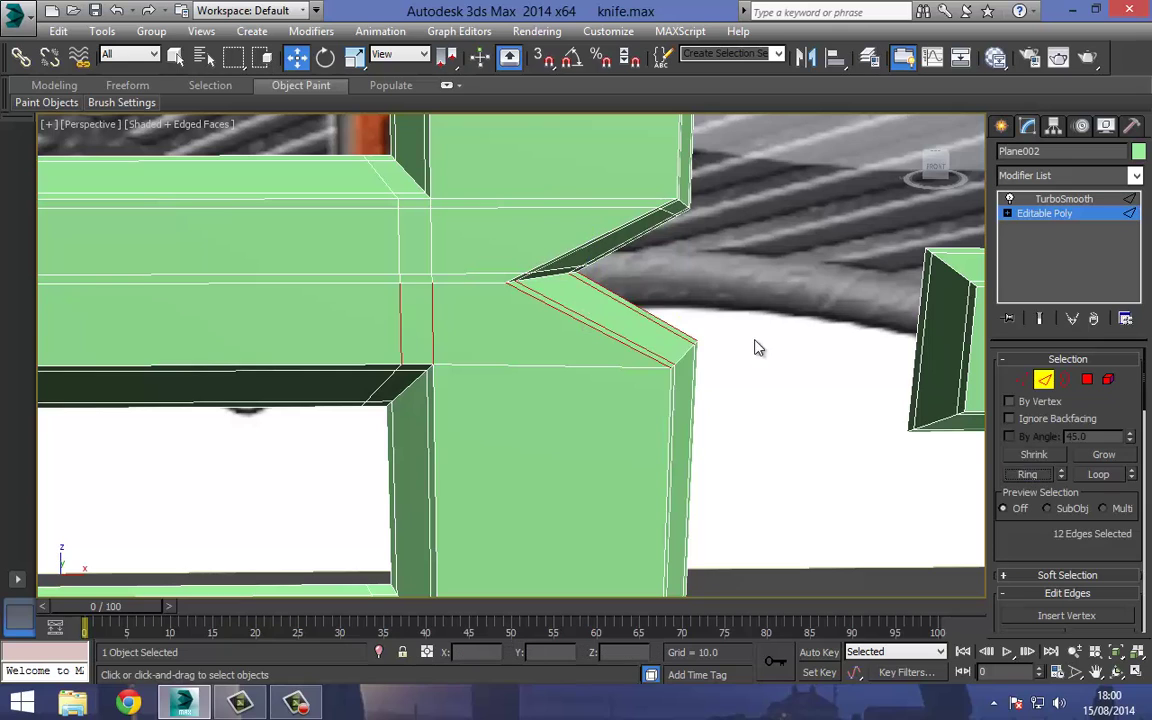
pyautogui.rightClick(610, 289)
pyautogui.click(516, 353)
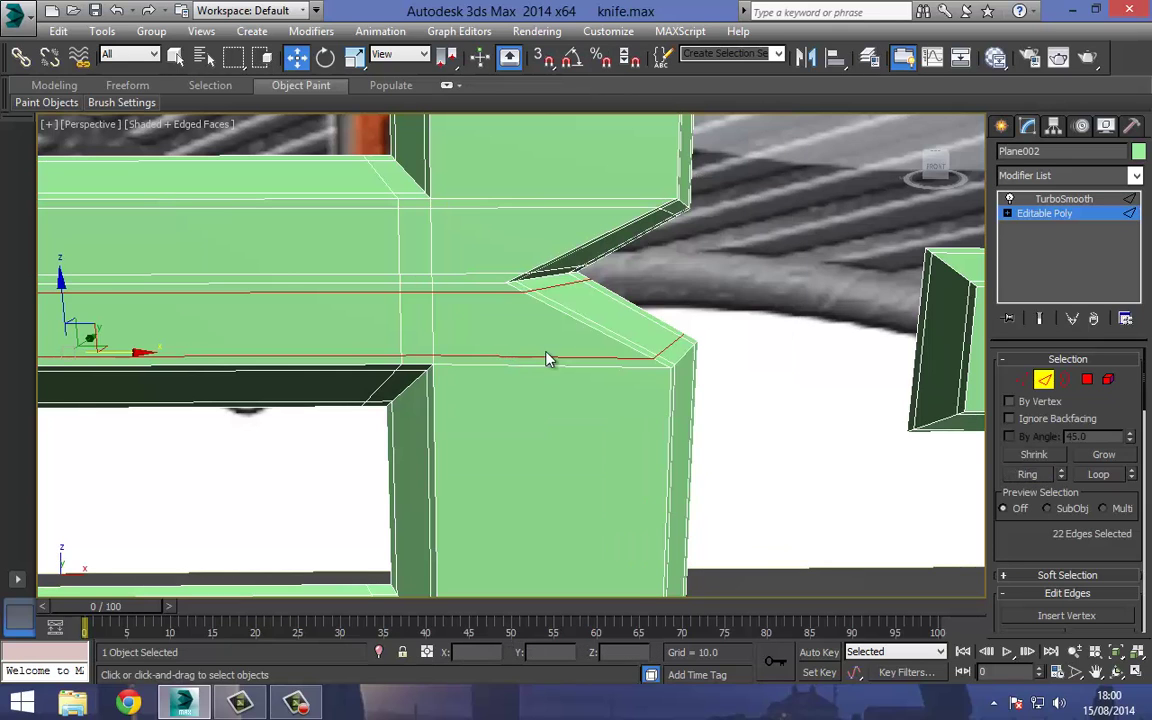
pyautogui.click(1063, 199)
pyautogui.scroll(-4, 580, 230)
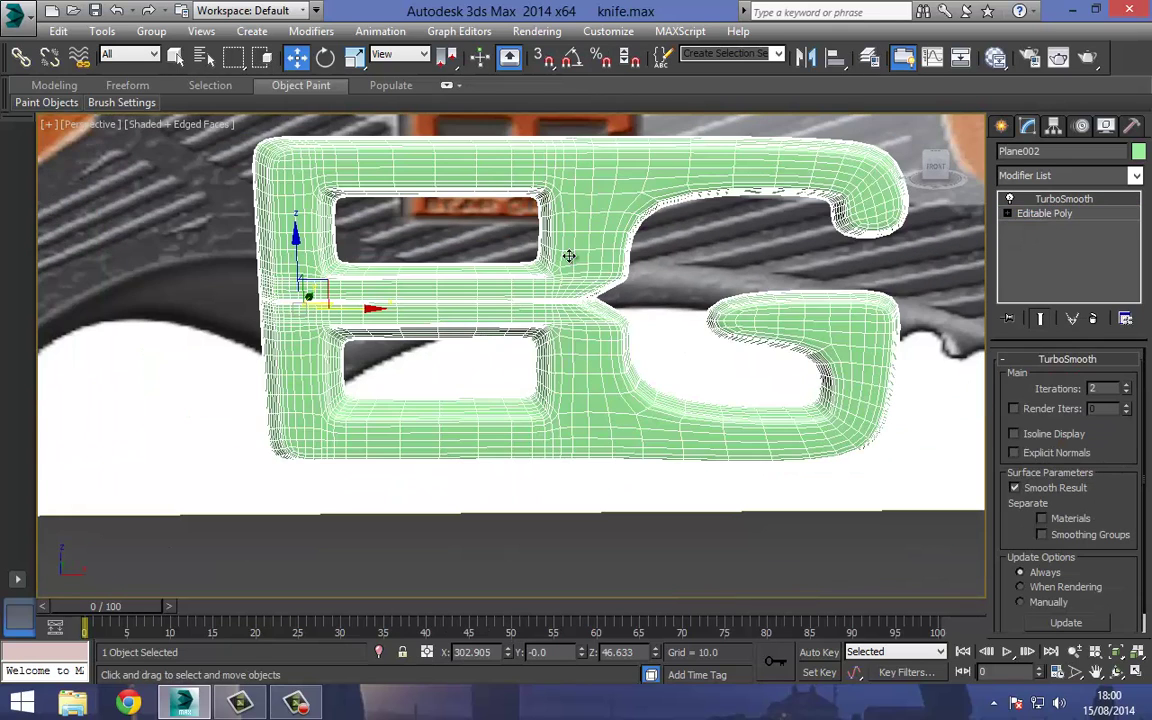
pyautogui.moveTo(616, 244); pyautogui.dragTo(528, 249, button='middle')
pyautogui.click(549, 540)
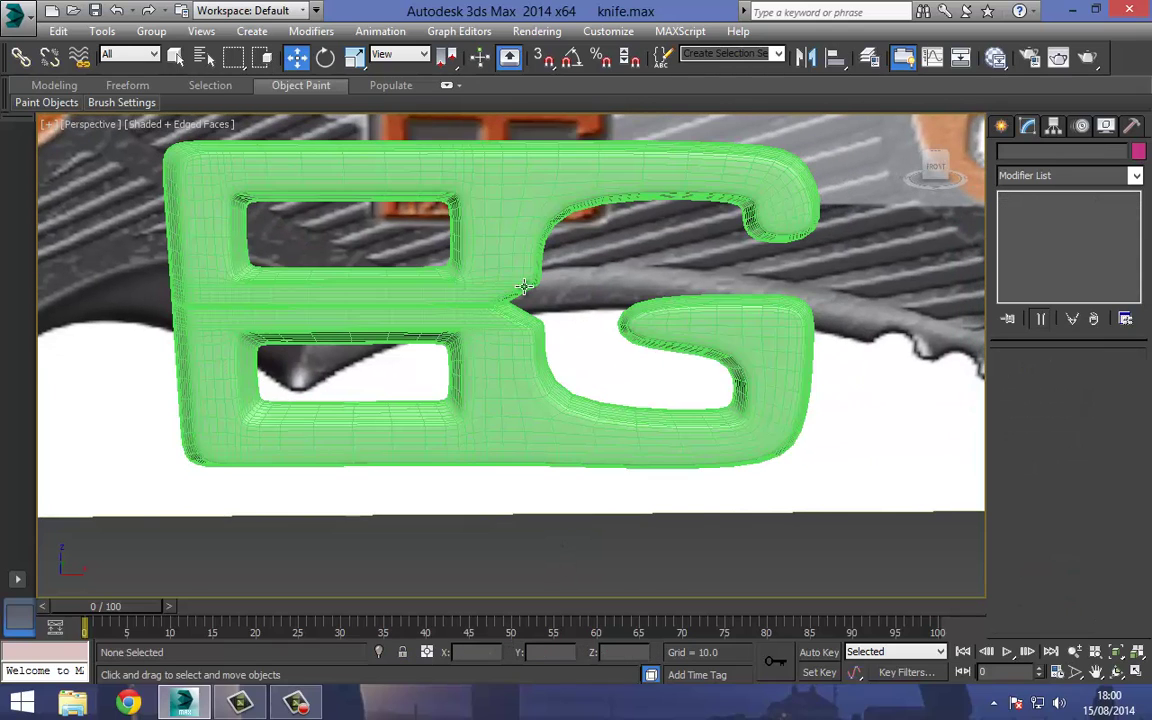
pyautogui.click(769, 168)
# Select the lengthwise edges of the G's top bar in the Editable Poly and connect them with 2 segments and pinch 87.
pyautogui.click(1044, 214)
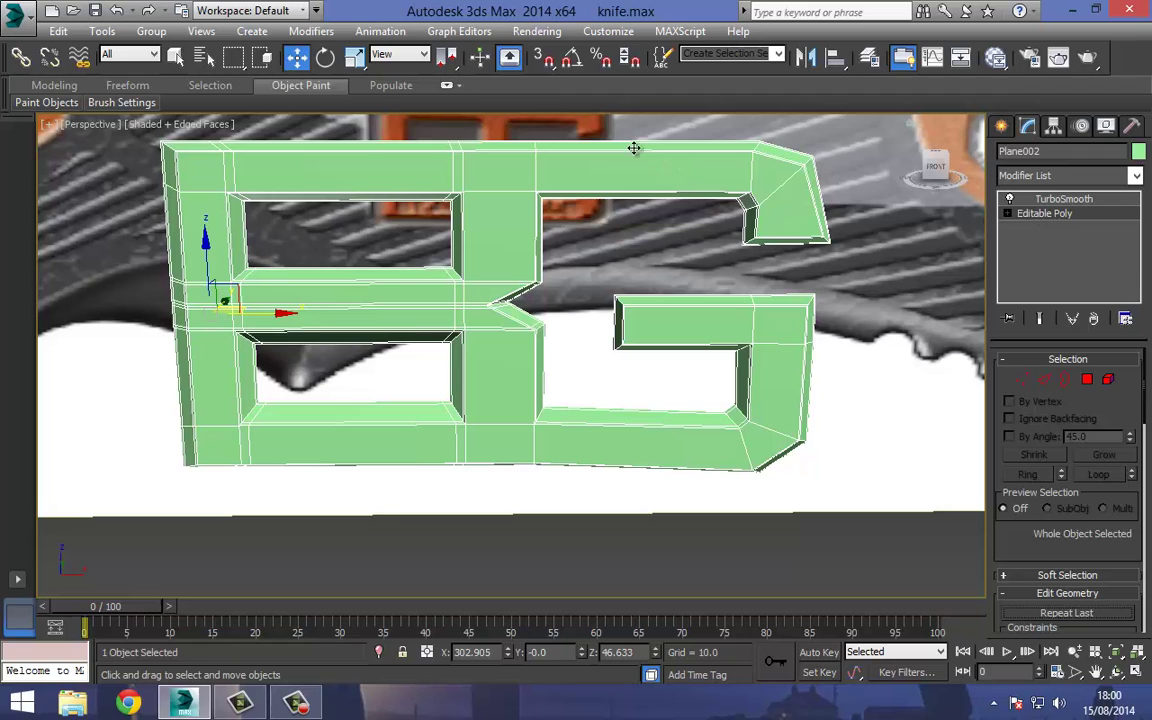
pyautogui.moveTo(615, 249); pyautogui.dragTo(616, 252)
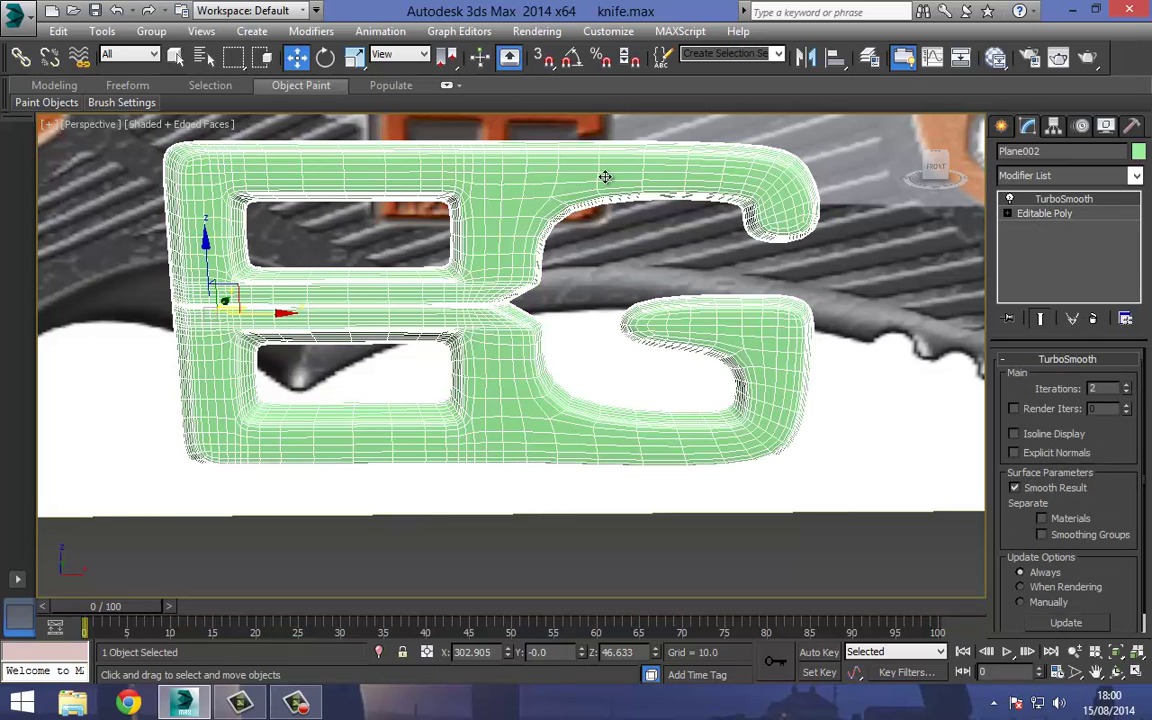
pyautogui.click(1052, 215)
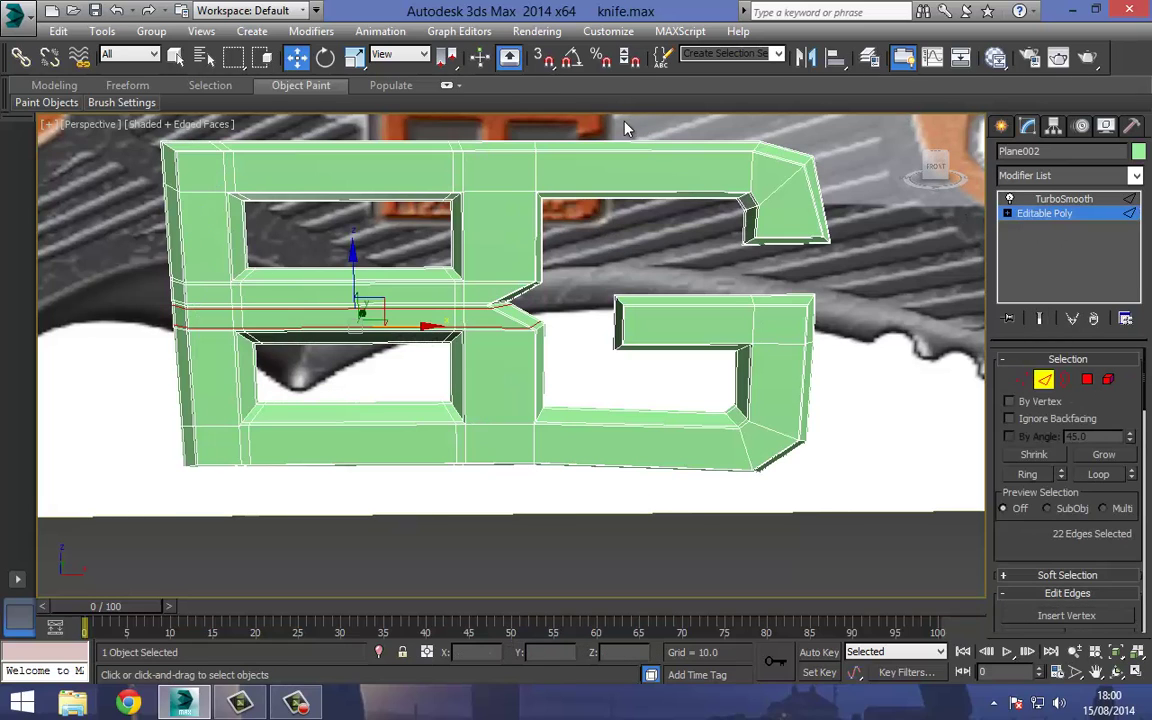
pyautogui.moveTo(621, 122); pyautogui.dragTo(645, 246)
pyautogui.rightClick(628, 240)
pyautogui.click(602, 306)
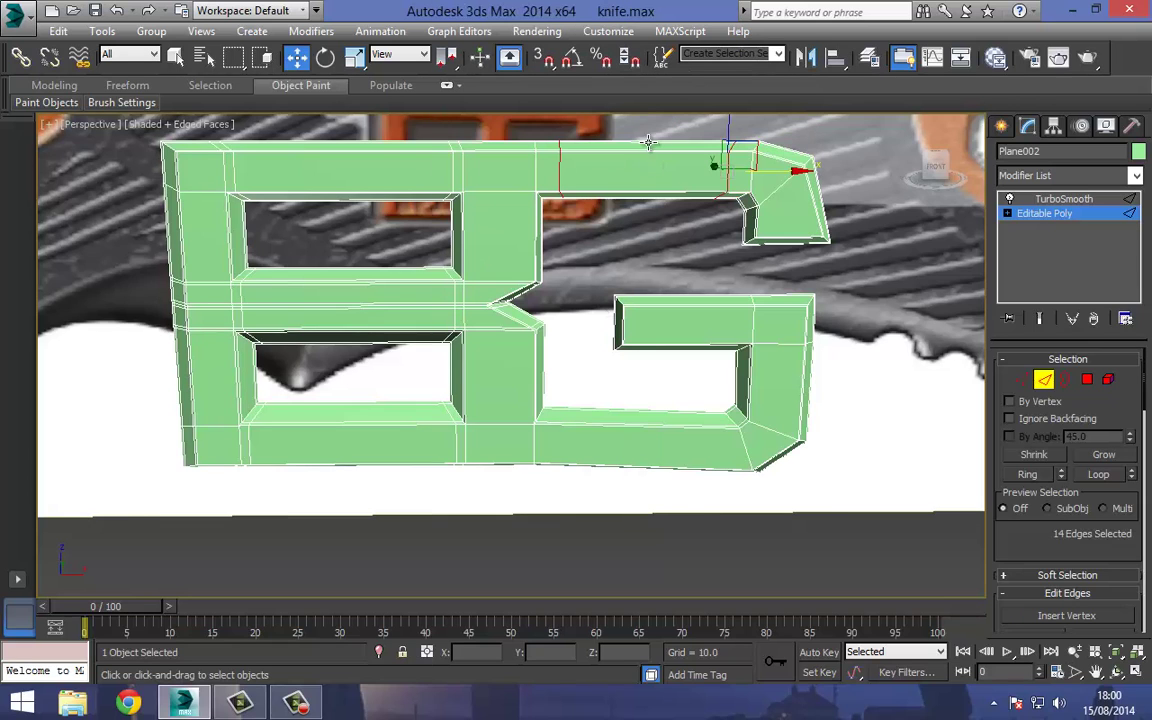
pyautogui.hotkey('ctrl', 'z')
pyautogui.rightClick(620, 165)
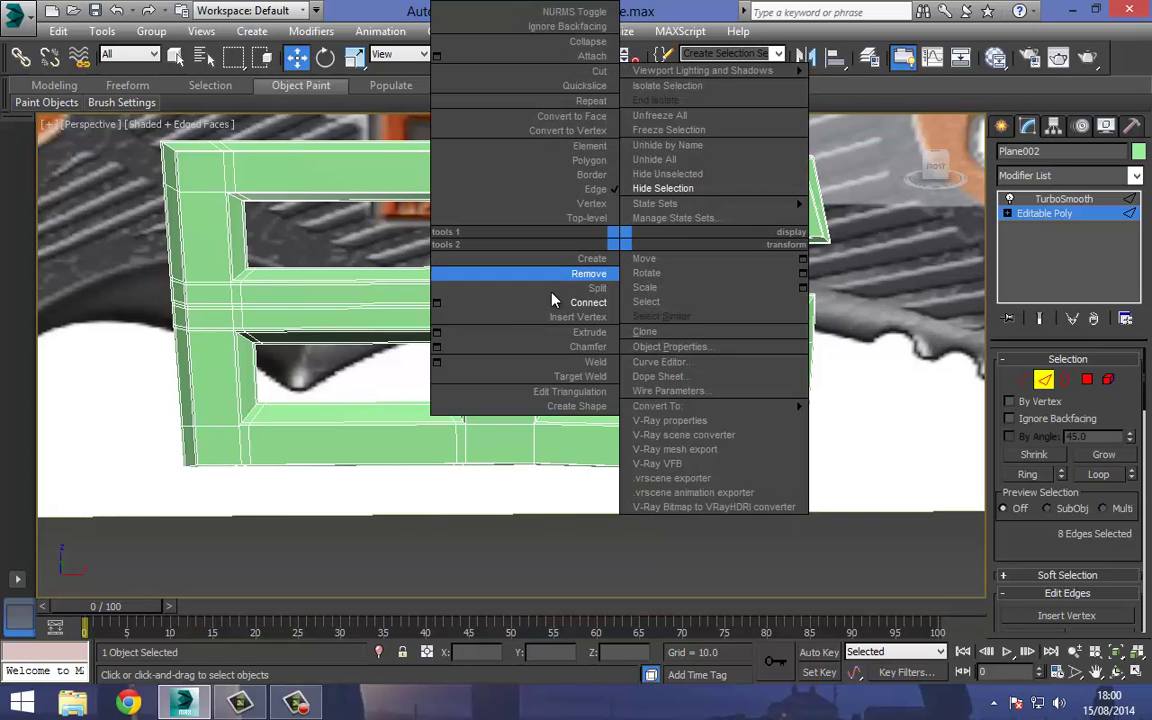
pyautogui.click(438, 303)
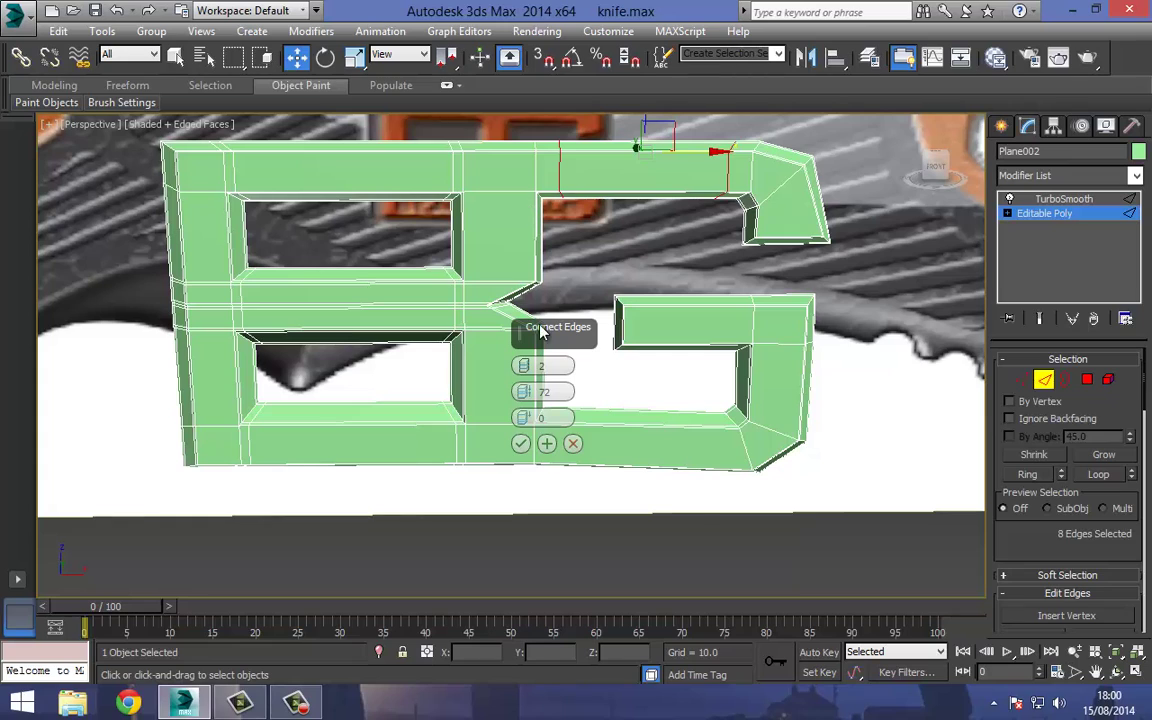
pyautogui.moveTo(525, 392); pyautogui.dragTo(505, 330)
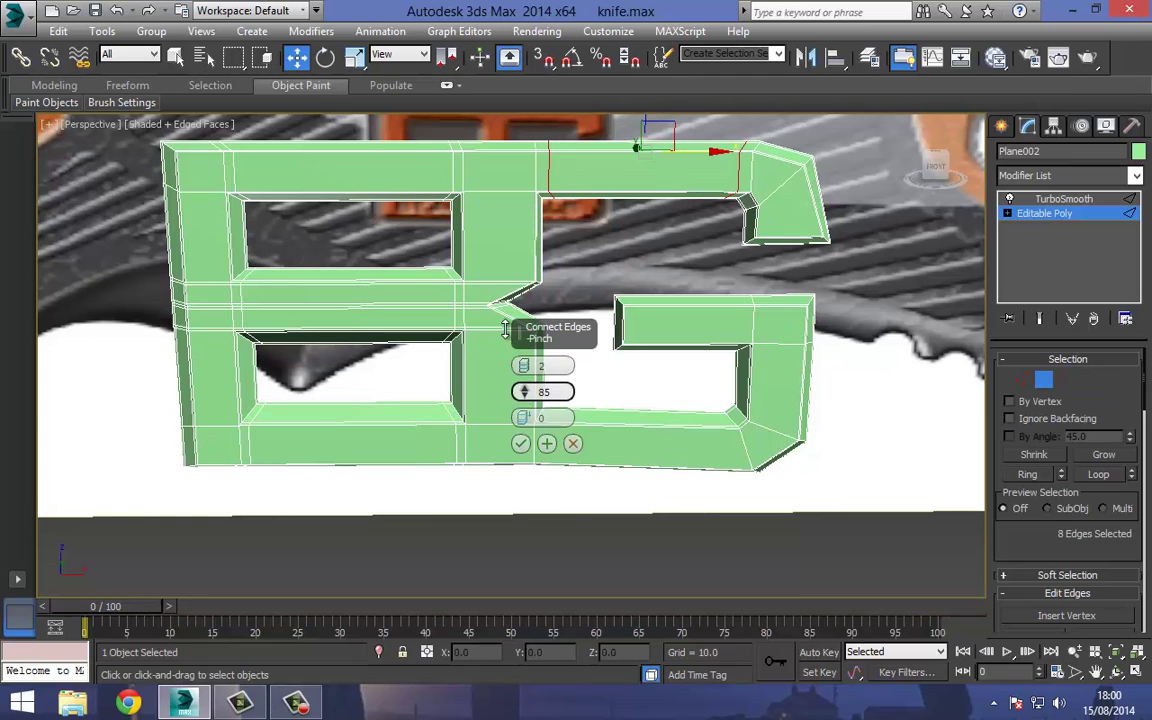
pyautogui.click(520, 443)
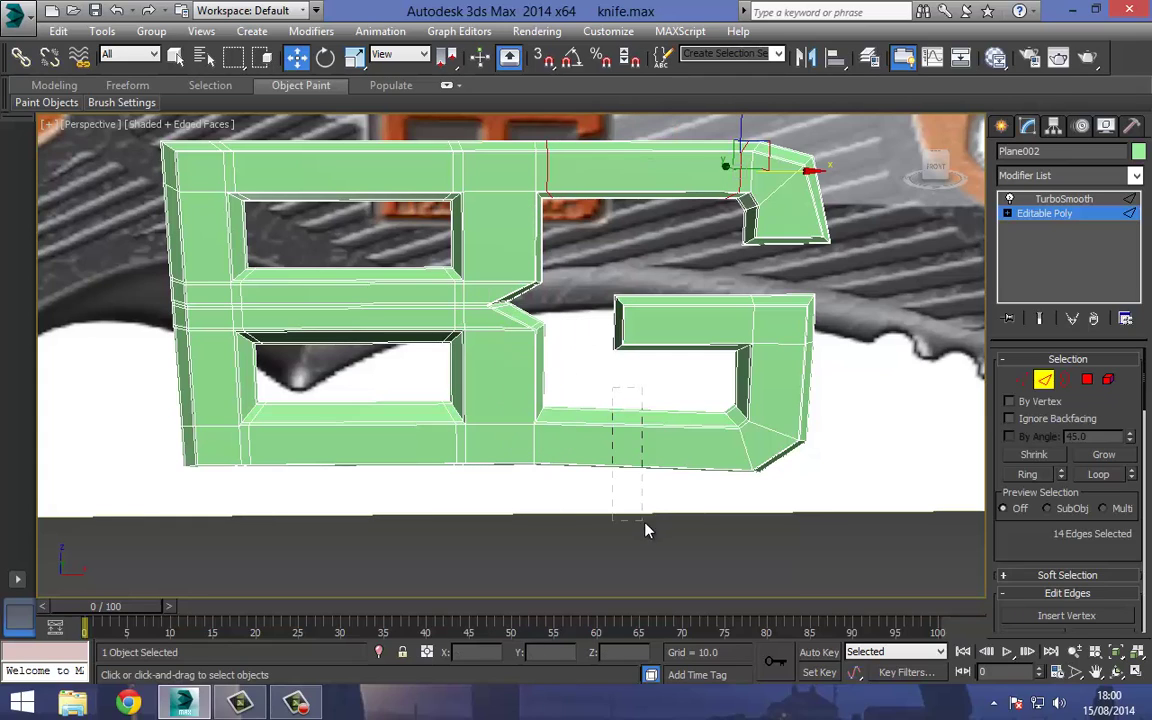
# Connect the lengthwise edges of the G's bottom bar with 2 segments and pinch 87.
pyautogui.moveTo(645, 522); pyautogui.dragTo(645, 522)
pyautogui.rightClick(621, 475)
pyautogui.click(440, 475)
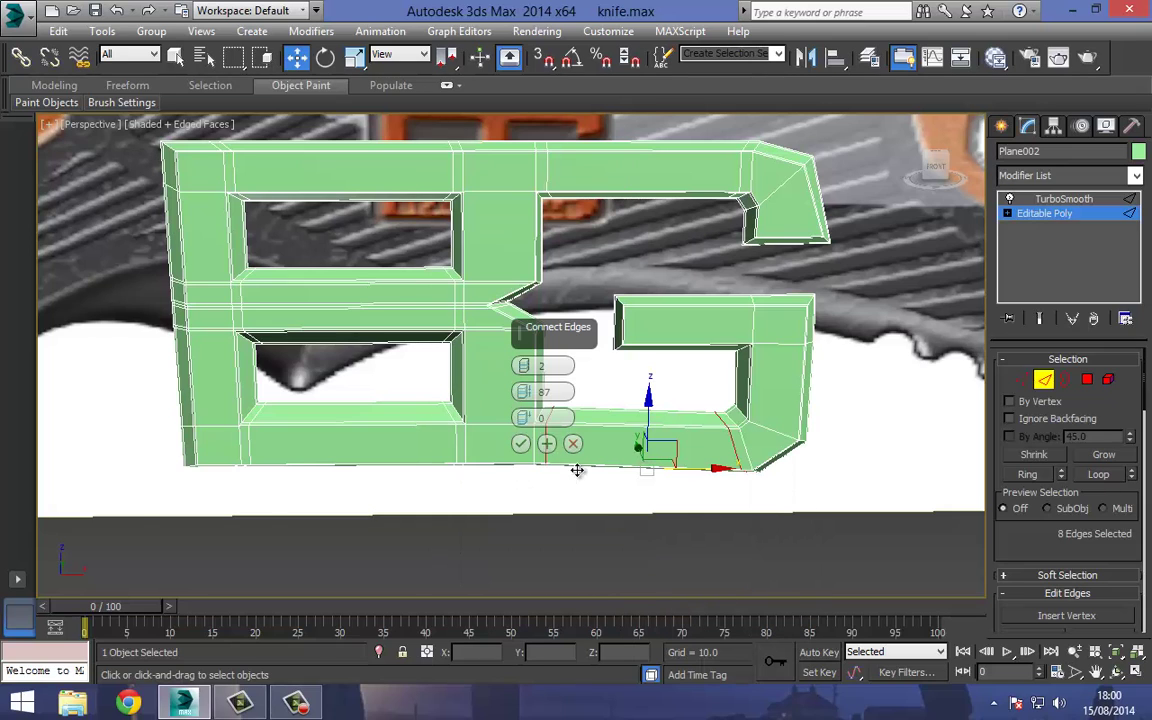
pyautogui.click(520, 443)
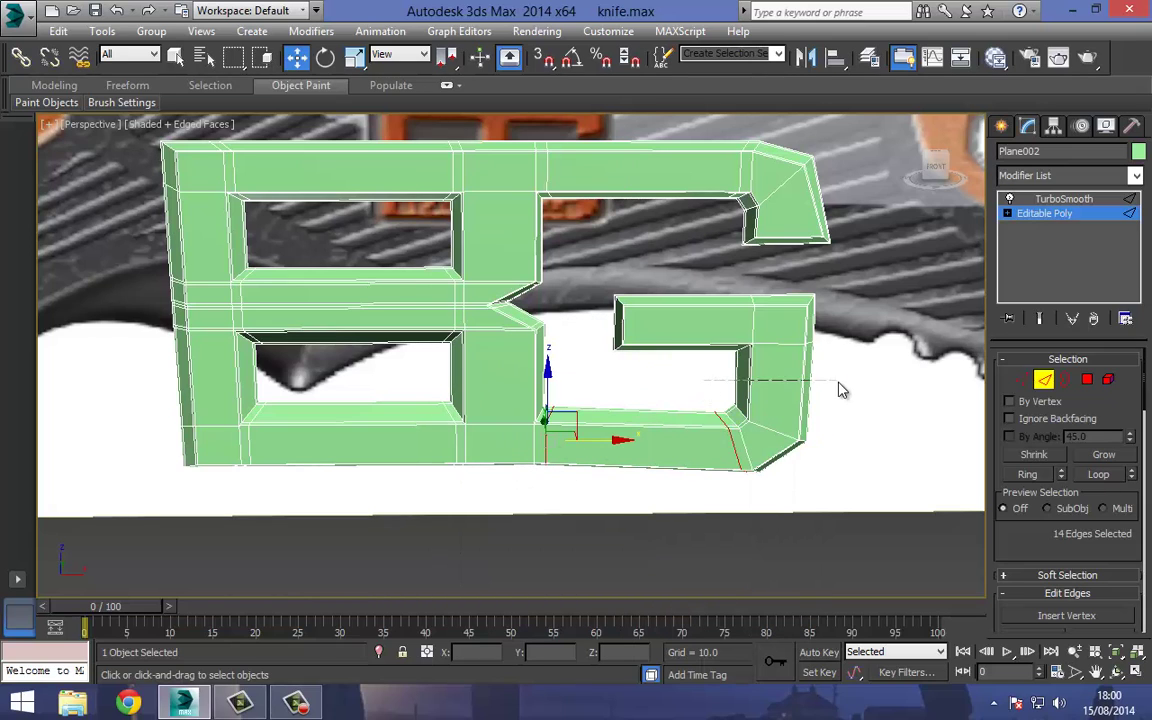
# Connect the lengthwise edges of the G's short vertical bar with 2 segments and a reduced pinch.
pyautogui.moveTo(839, 383); pyautogui.dragTo(839, 383)
pyautogui.rightClick(778, 368)
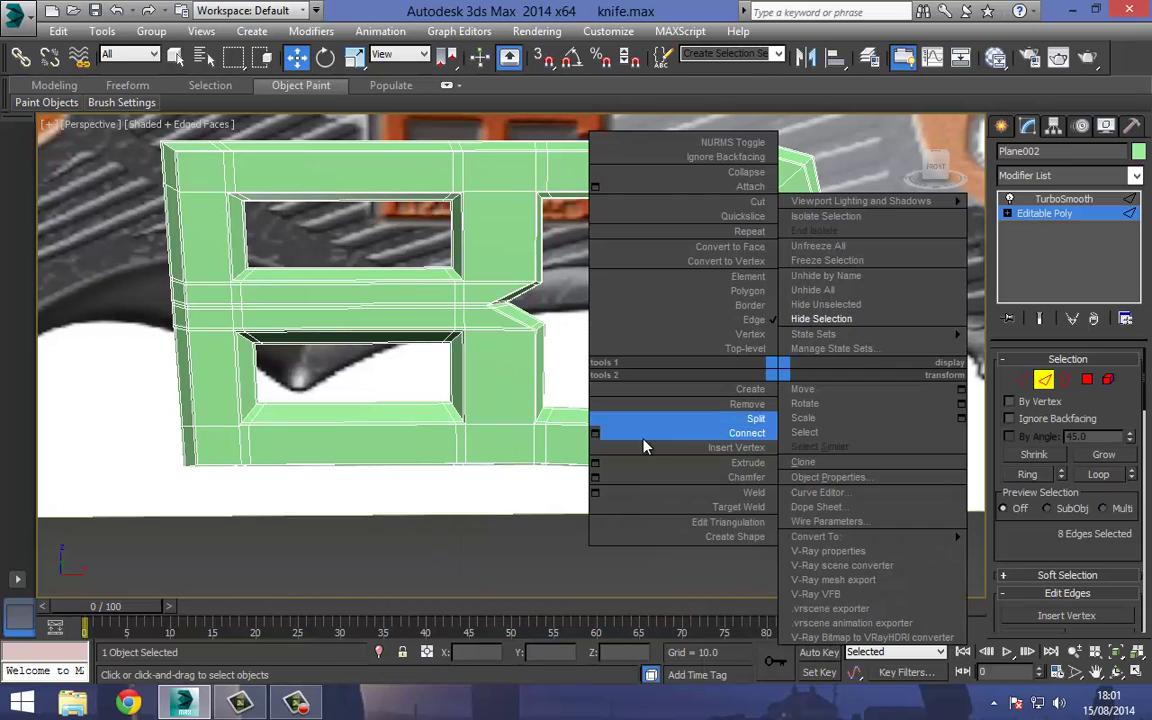
pyautogui.click(593, 434)
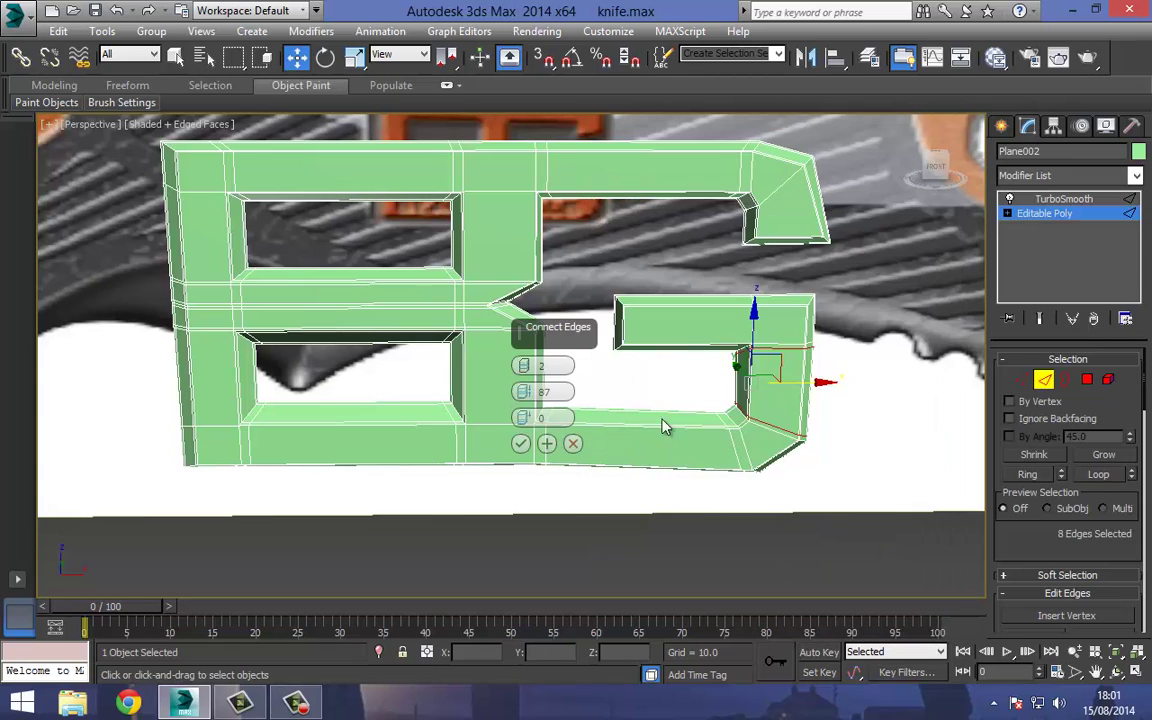
pyautogui.moveTo(523, 399); pyautogui.dragTo(536, 445)
pyautogui.click(523, 446)
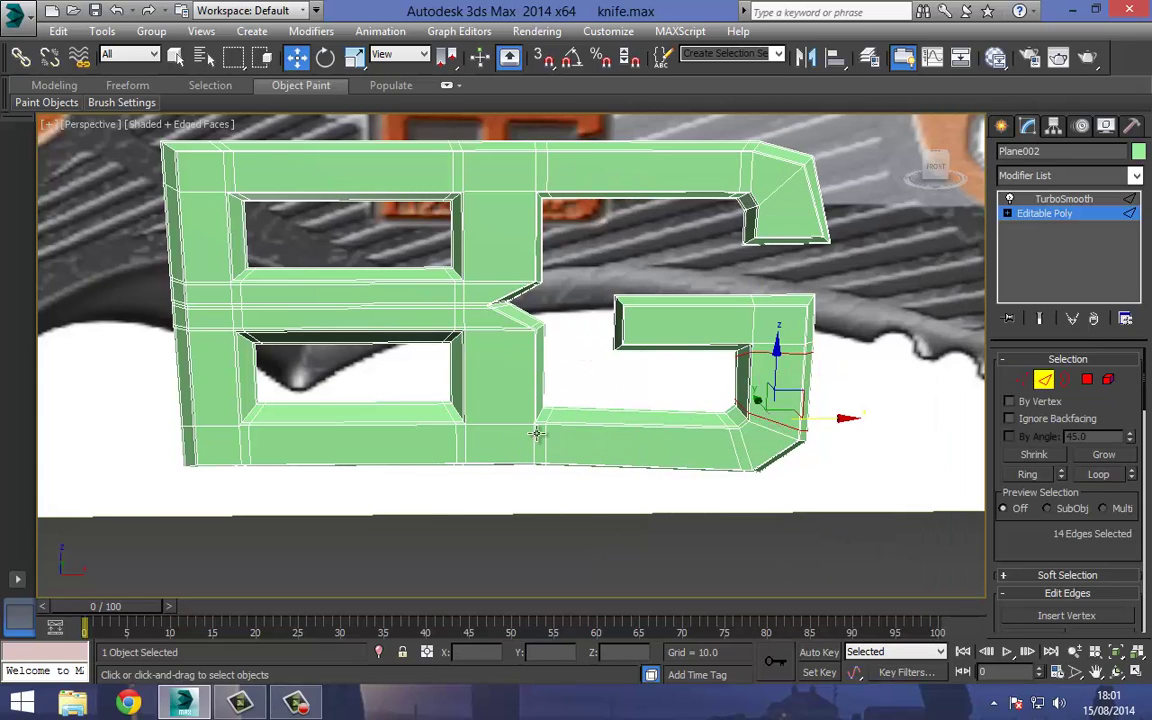
# Connect the lengthwise edges of the G's inner arm with 2 pinched segments near its ends, and show the TurboSmooth result.
pyautogui.moveTo(671, 286); pyautogui.dragTo(673, 393)
pyautogui.rightClick(674, 319)
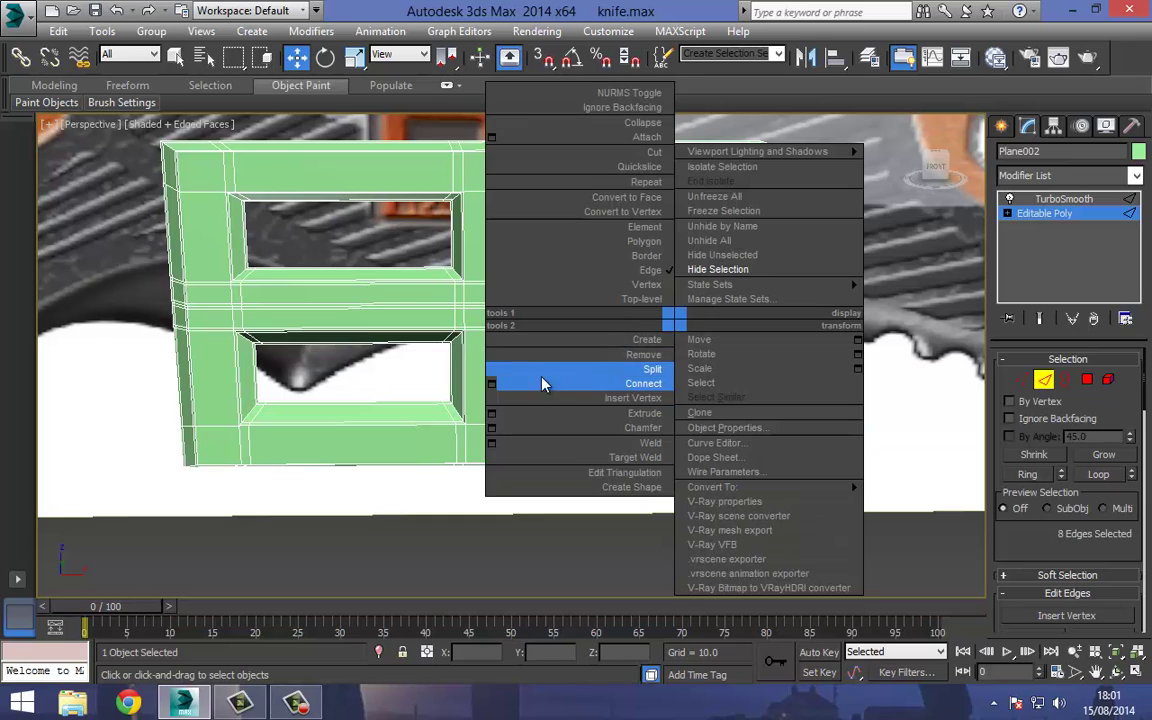
pyautogui.click(492, 386)
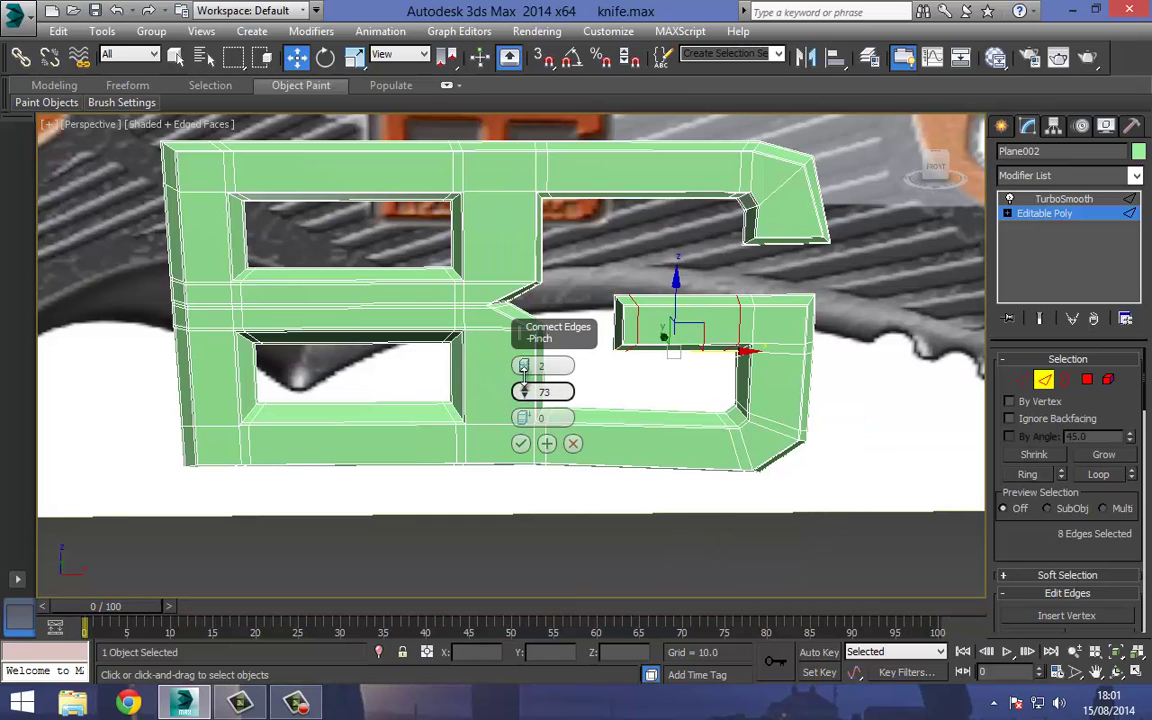
pyautogui.click(520, 443)
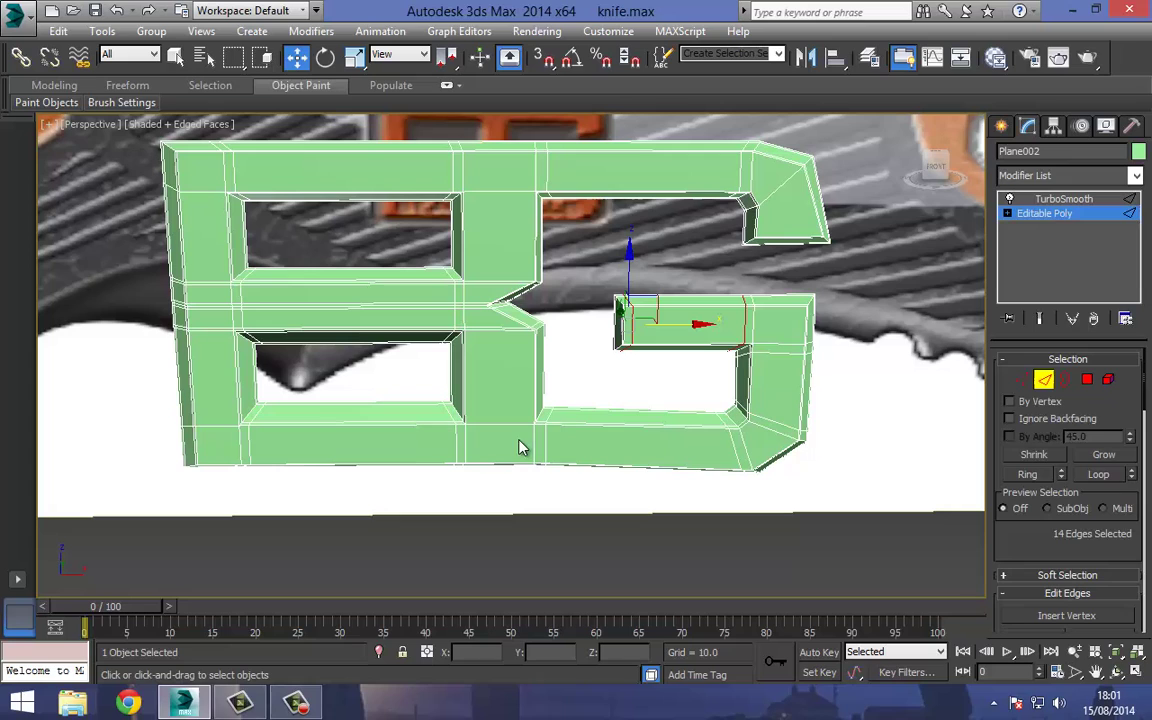
pyautogui.click(1063, 200)
pyautogui.moveTo(686, 236); pyautogui.dragTo(579, 284, button='middle')
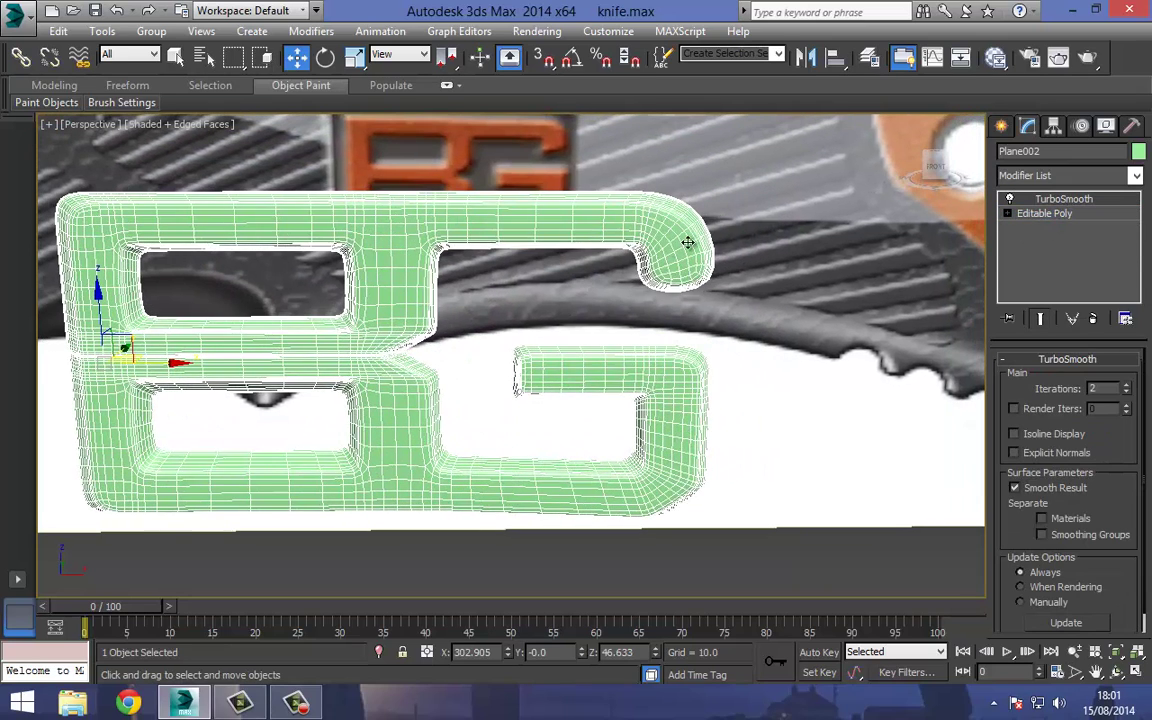
# Connect the edge ring of the G's upper hook with 1 segment, pinch 0 and slide -88 near its tip, and show the TurboSmooth result.
pyautogui.click(1040, 214)
pyautogui.click(1046, 380)
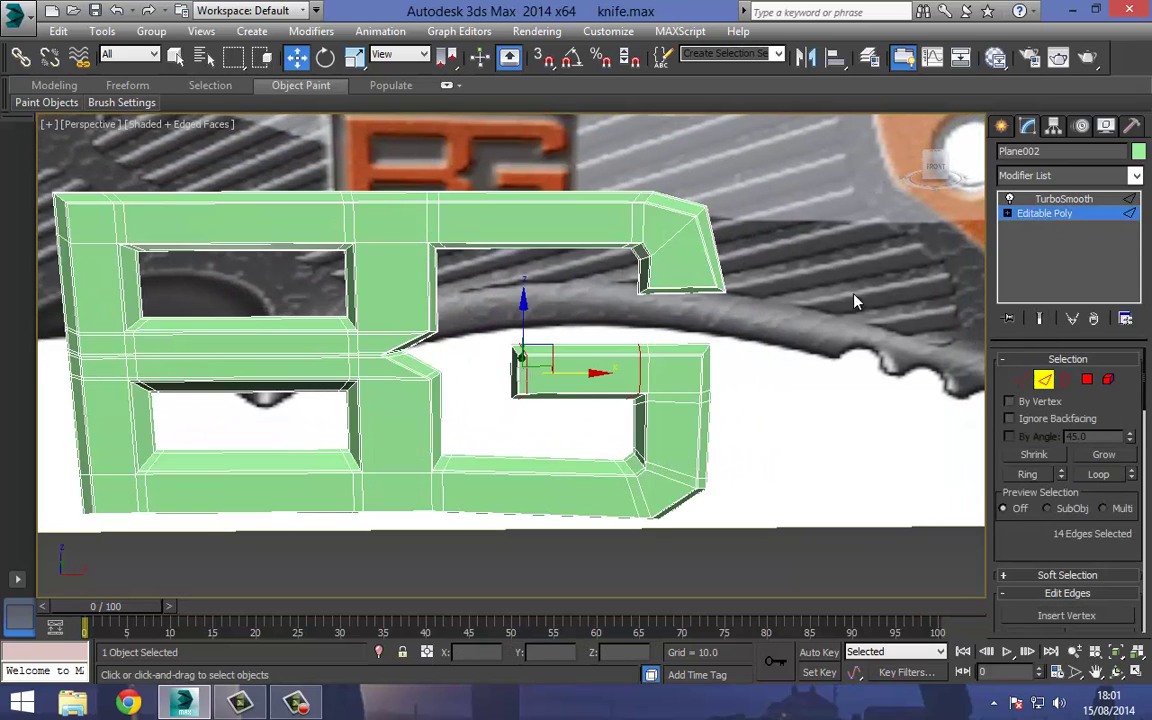
pyautogui.scroll(3, 700, 278)
pyautogui.click(587, 292)
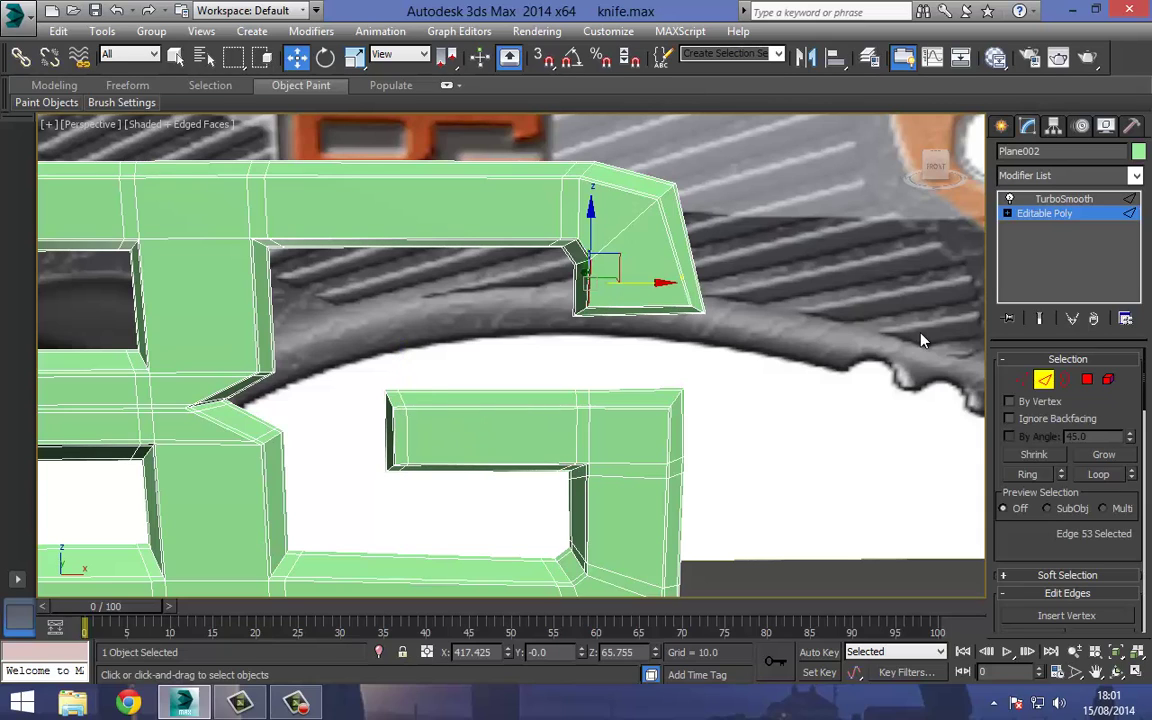
pyautogui.click(1029, 474)
pyautogui.rightClick(662, 258)
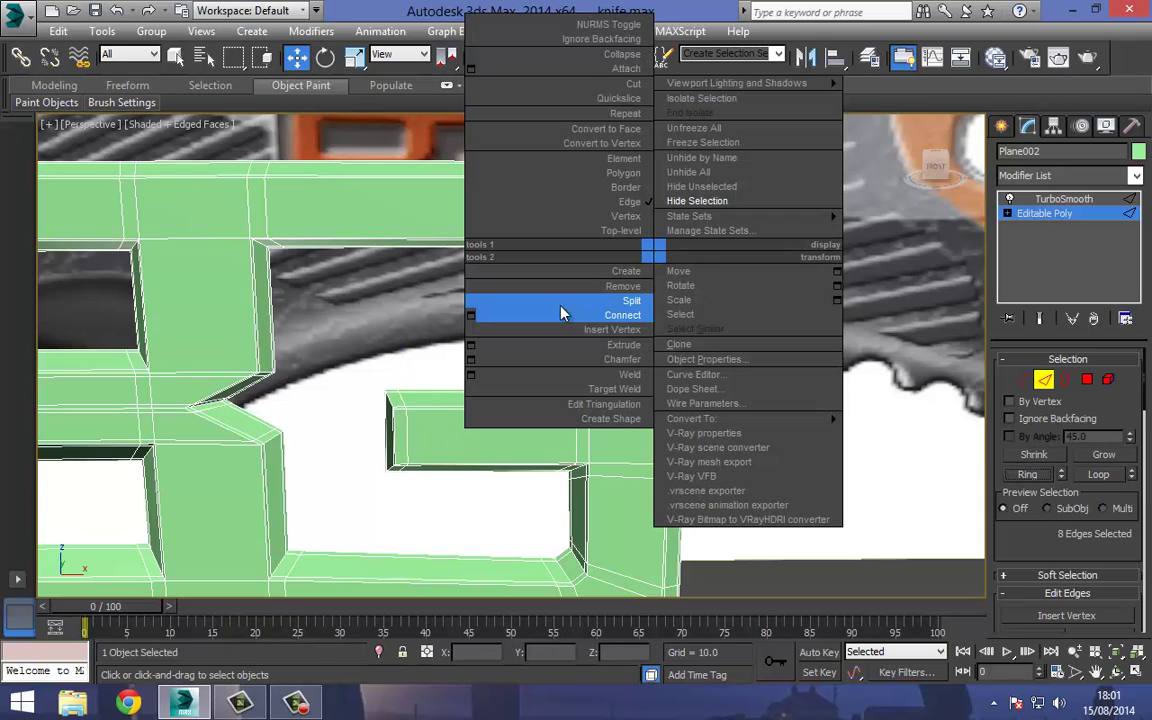
pyautogui.click(476, 316)
pyautogui.rightClick(525, 392)
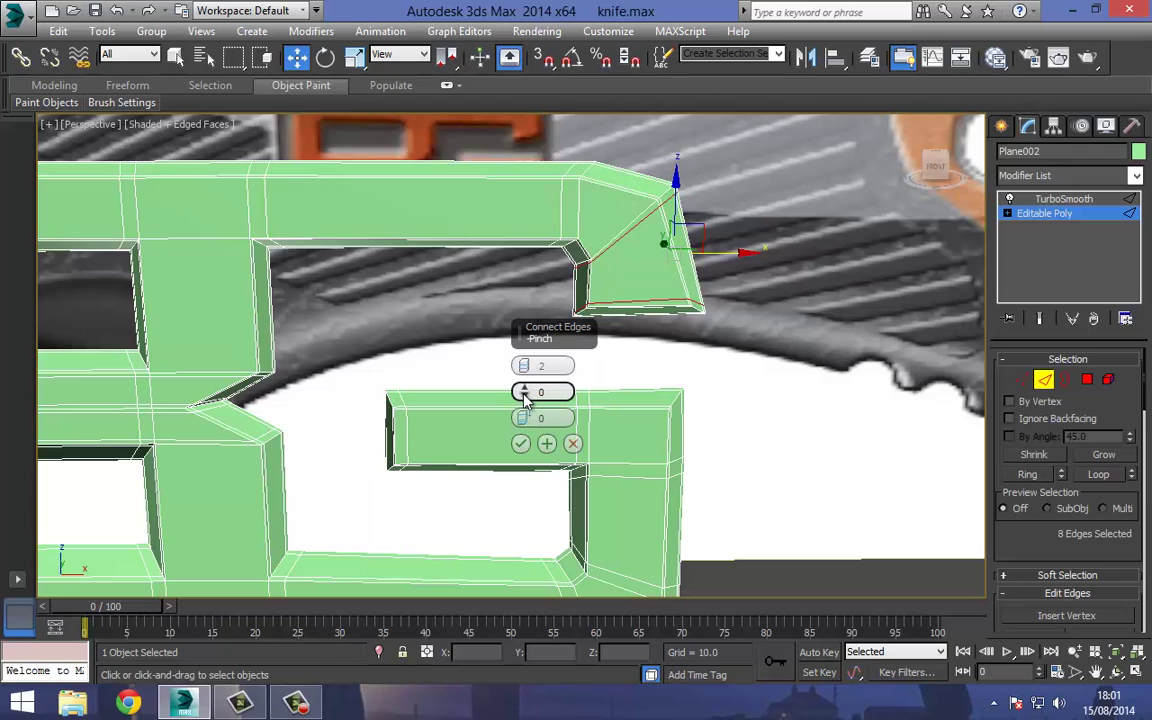
pyautogui.rightClick(525, 366)
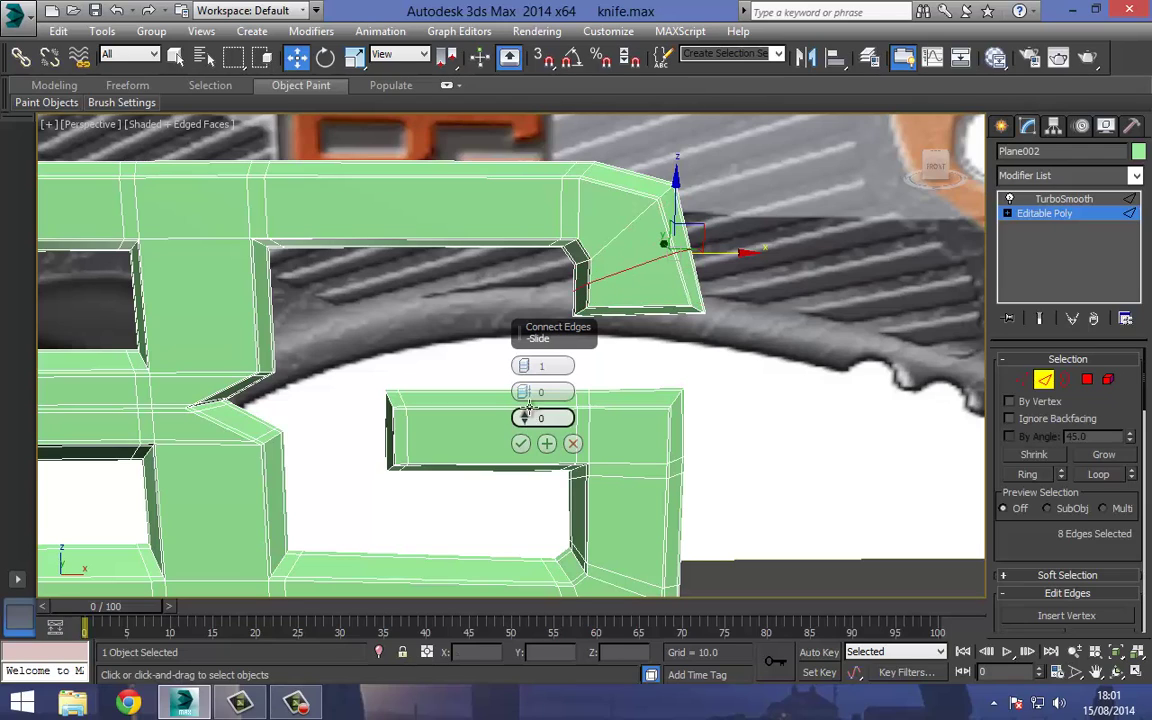
pyautogui.moveTo(524, 417); pyautogui.dragTo(484, 10)
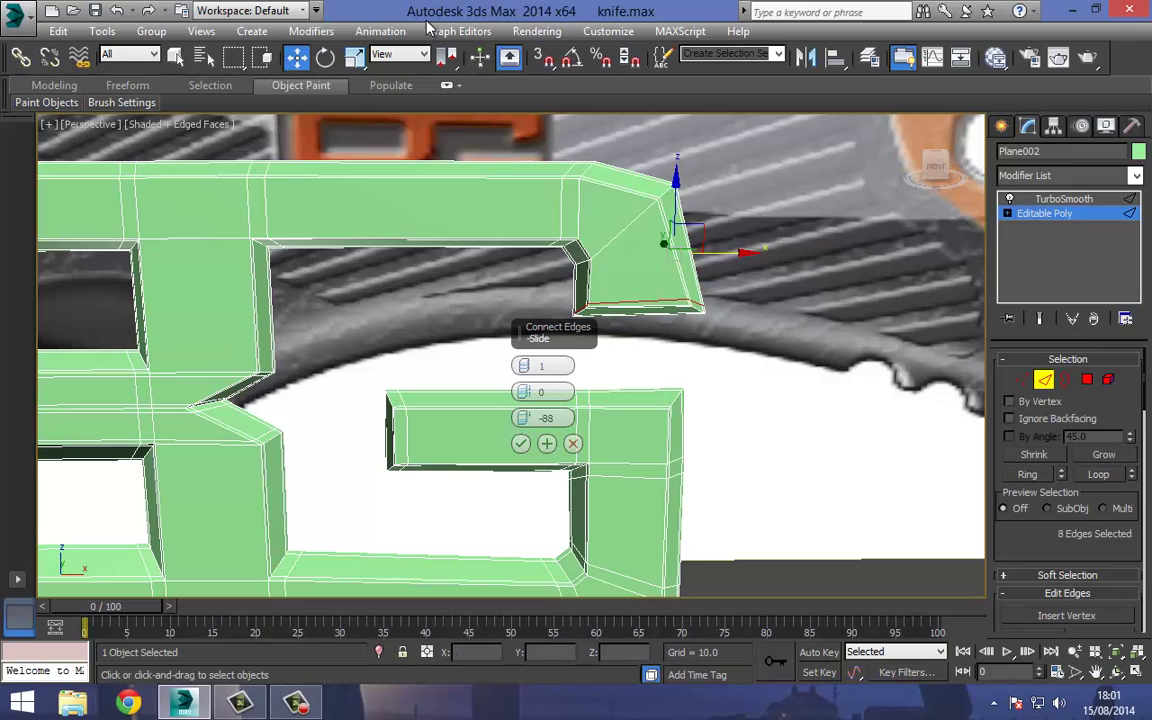
pyautogui.click(520, 443)
pyautogui.click(1050, 217)
pyautogui.click(1063, 199)
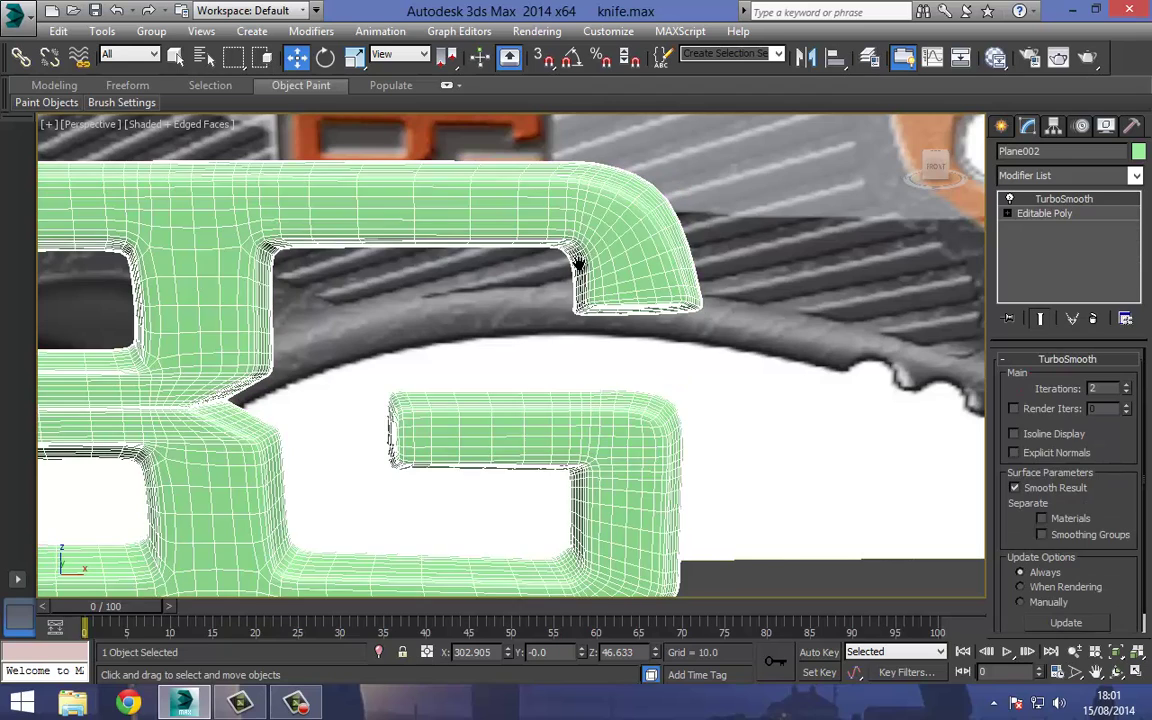
# Assign the grey standard material Material #26 to the BG logo.
pyautogui.scroll(-5, 579, 265)
pyautogui.click(571, 542)
pyautogui.moveTo(511, 381); pyautogui.dragTo(516, 407, button='middle')
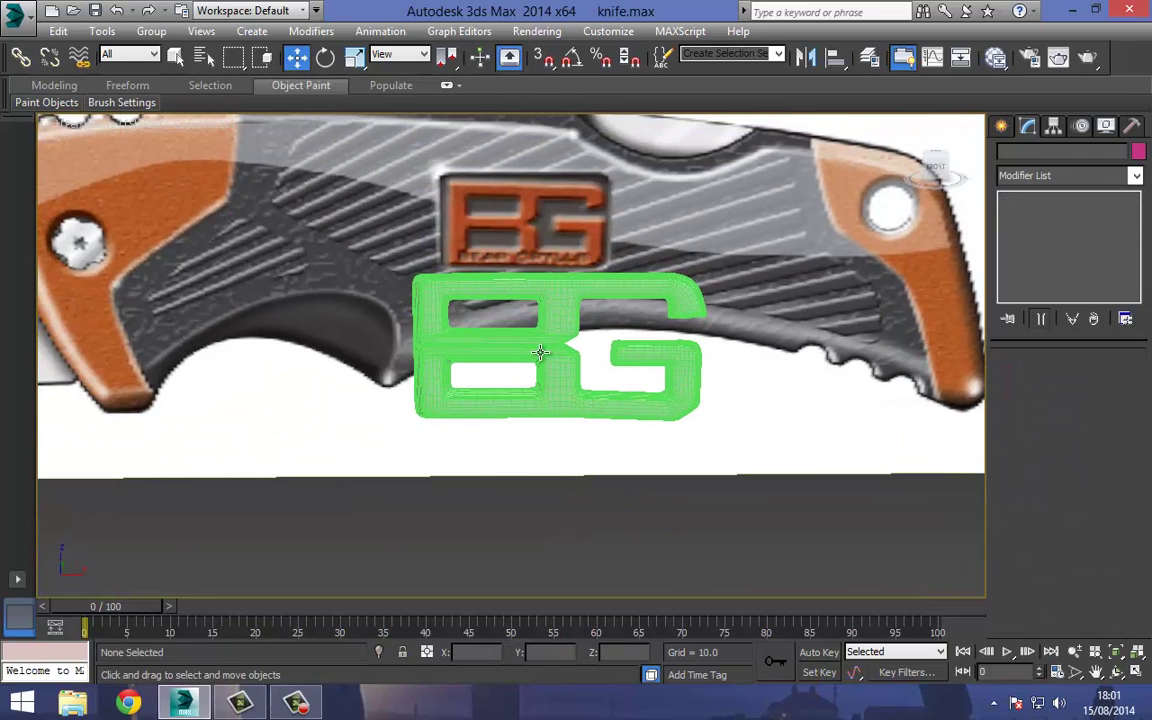
pyautogui.press('m')
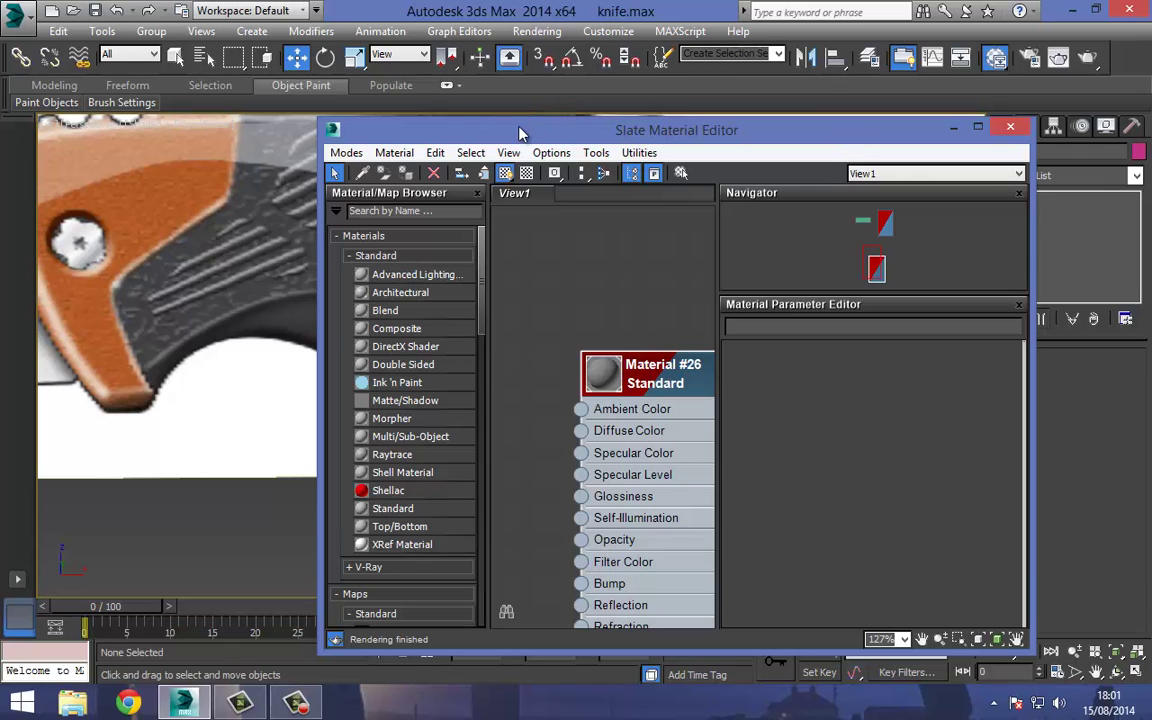
pyautogui.moveTo(519, 133); pyautogui.dragTo(836, 122)
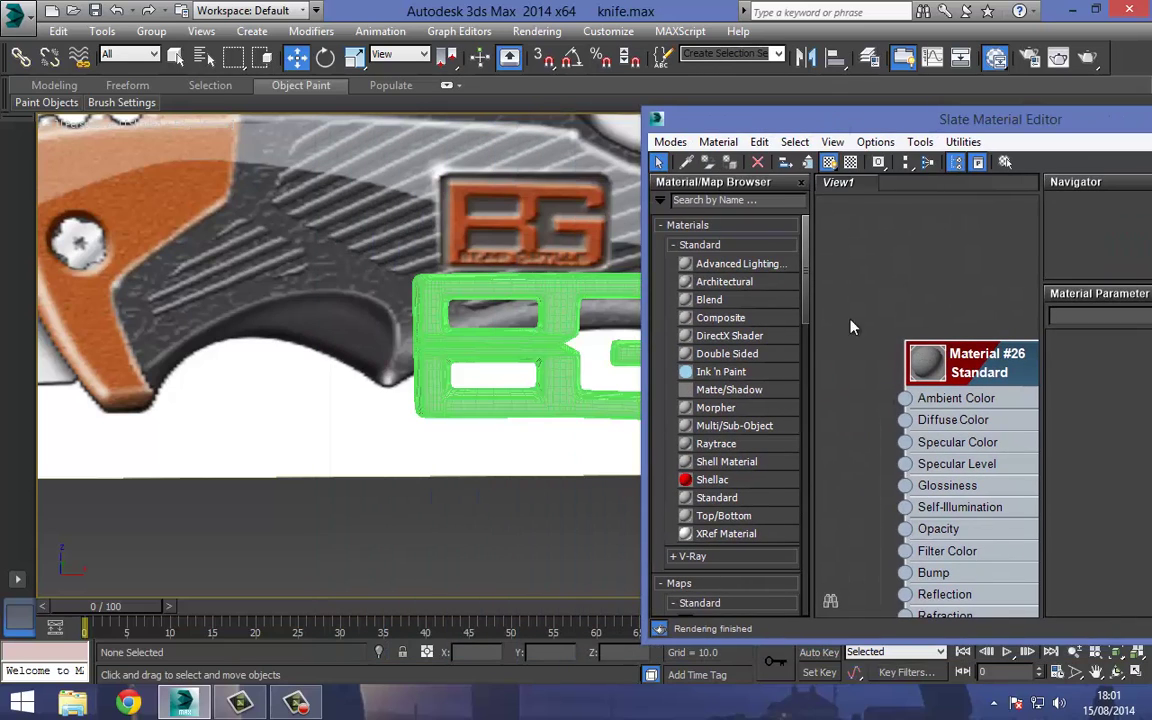
pyautogui.click(552, 286)
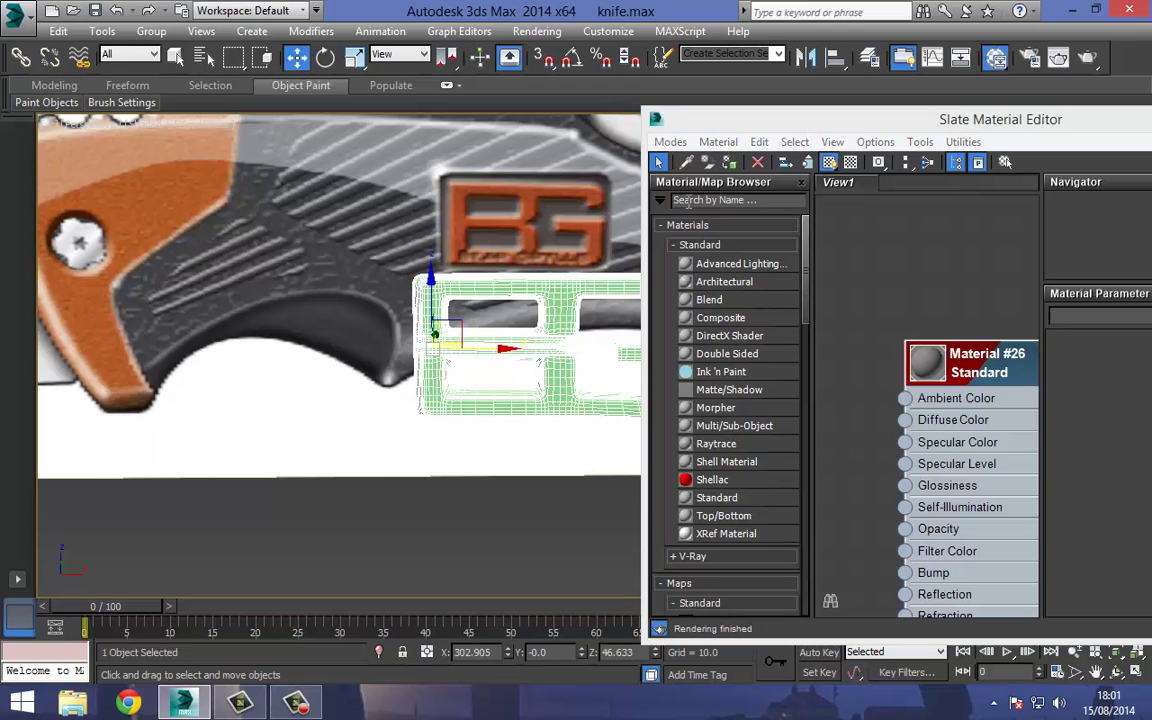
pyautogui.click(731, 163)
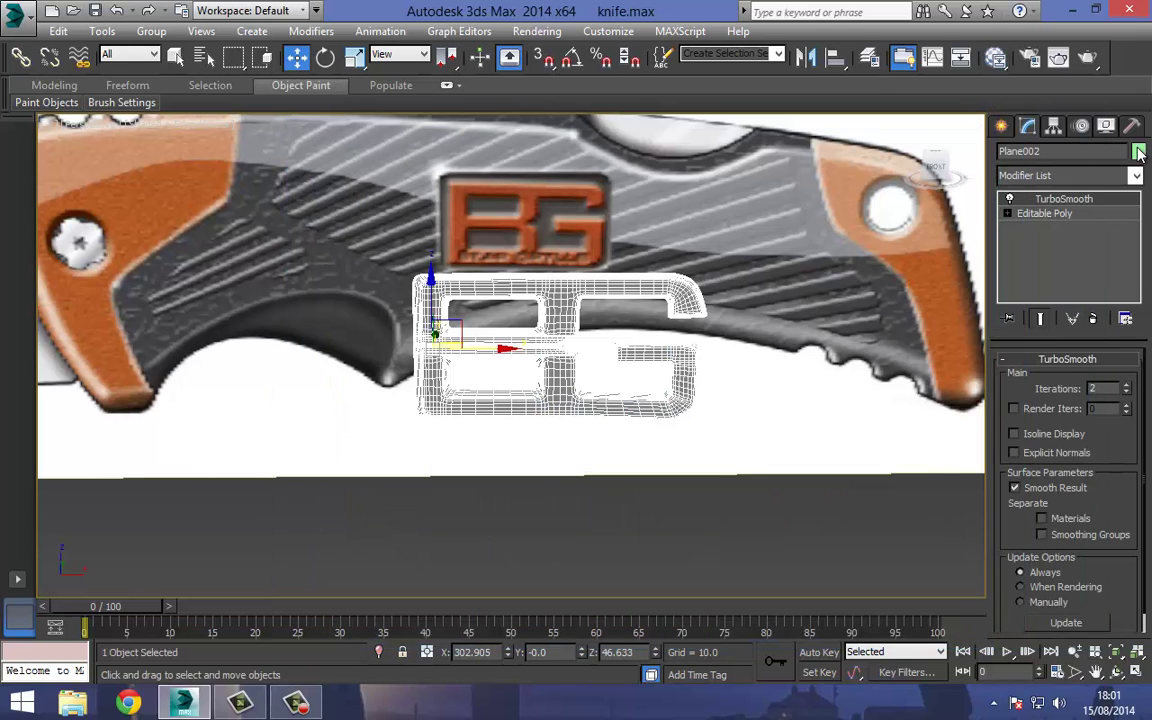
# Set the BG logo's object color to black.
pyautogui.click(1138, 151)
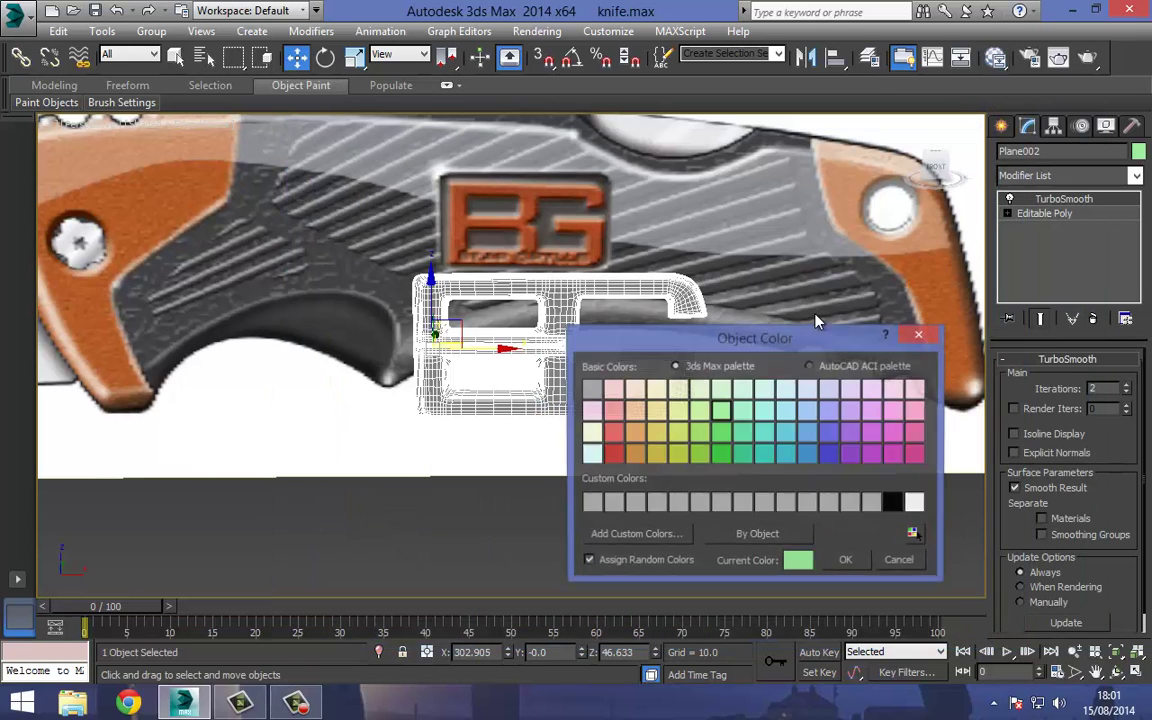
pyautogui.click(893, 503)
pyautogui.click(846, 561)
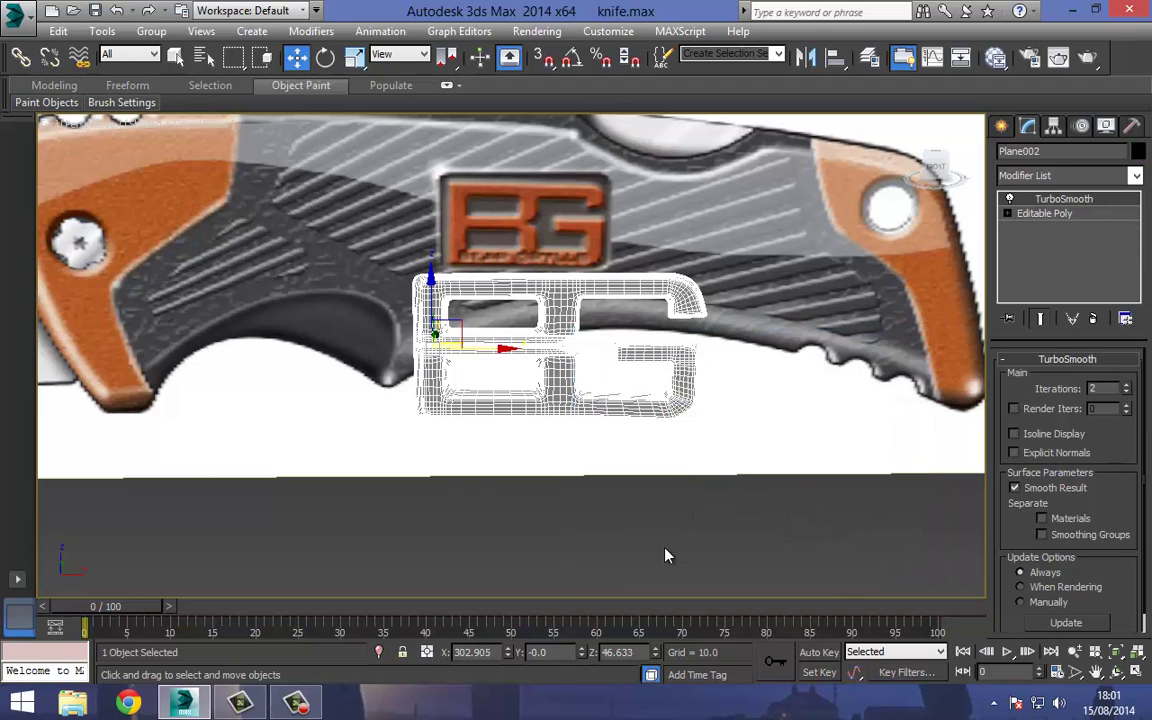
# Deselect the logo and unhide all hidden objects so the knife handle is displayed with it.
pyautogui.click(473, 491)
pyautogui.hotkey('ctrl', 'r')
pyautogui.moveTo(503, 335); pyautogui.dragTo(567, 351)
pyautogui.click(300, 53)
pyautogui.rightClick(370, 408)
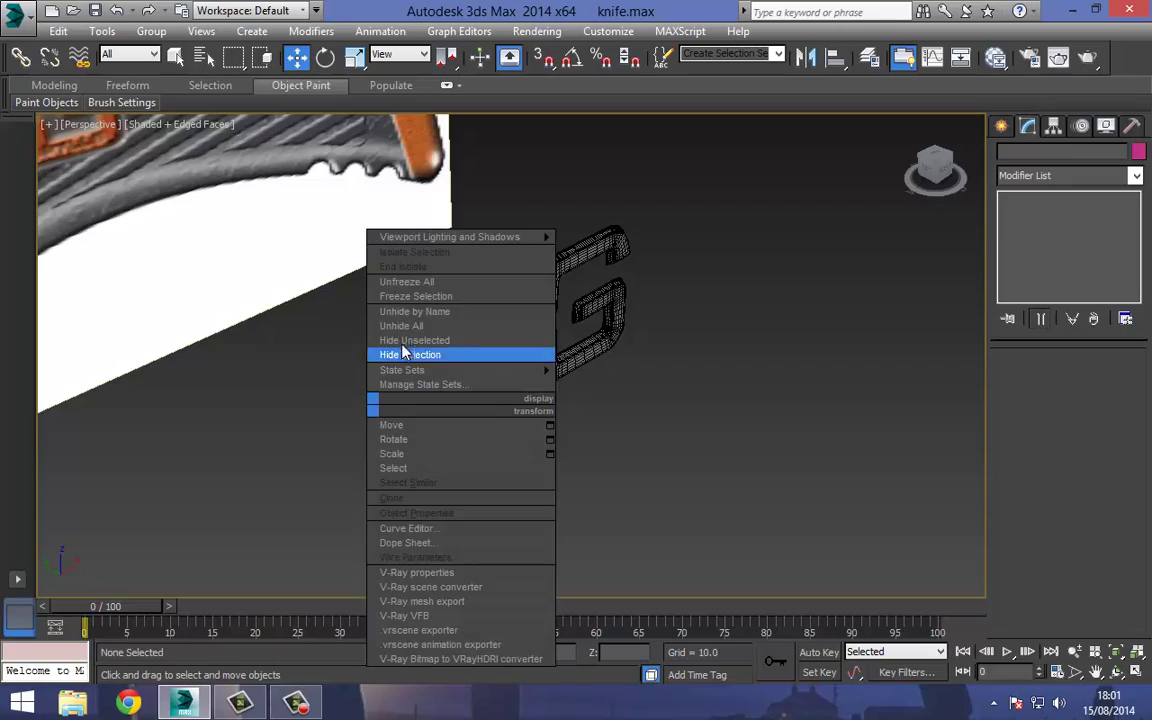
pyautogui.click(402, 329)
# Move the BG logo along Y to about -26.721 so it sits in the handle's rectangular recess.
pyautogui.press('F3')
pyautogui.click(465, 318)
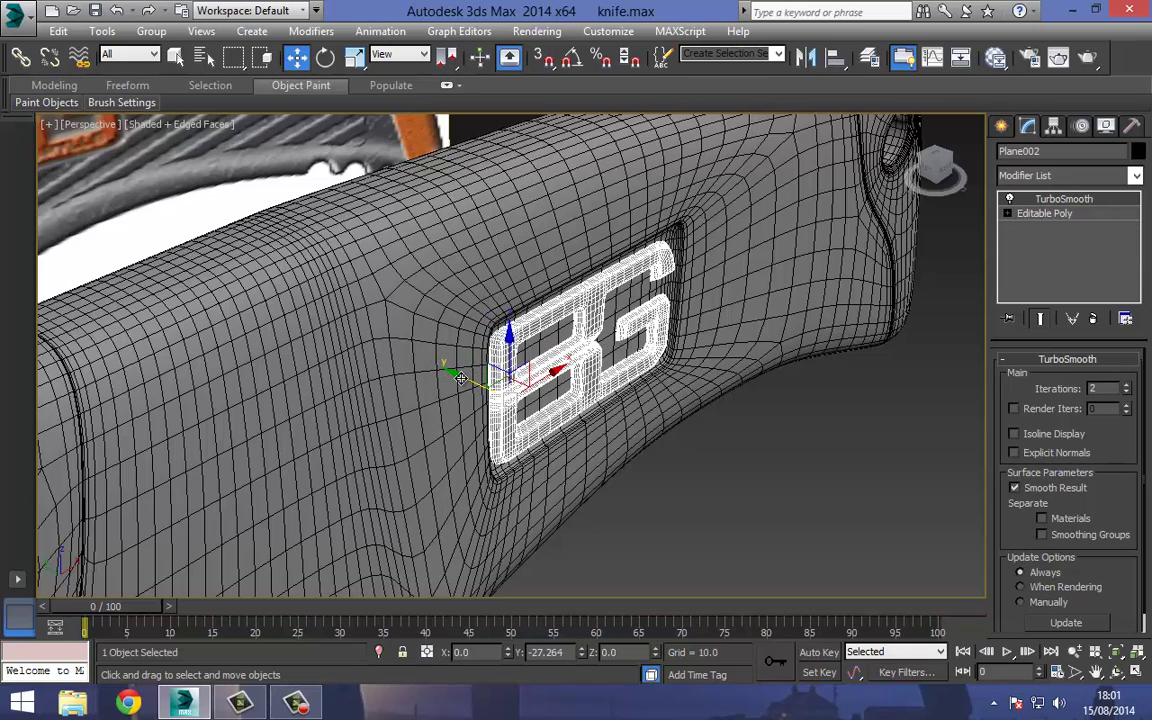
pyautogui.moveTo(461, 378); pyautogui.dragTo(459, 380)
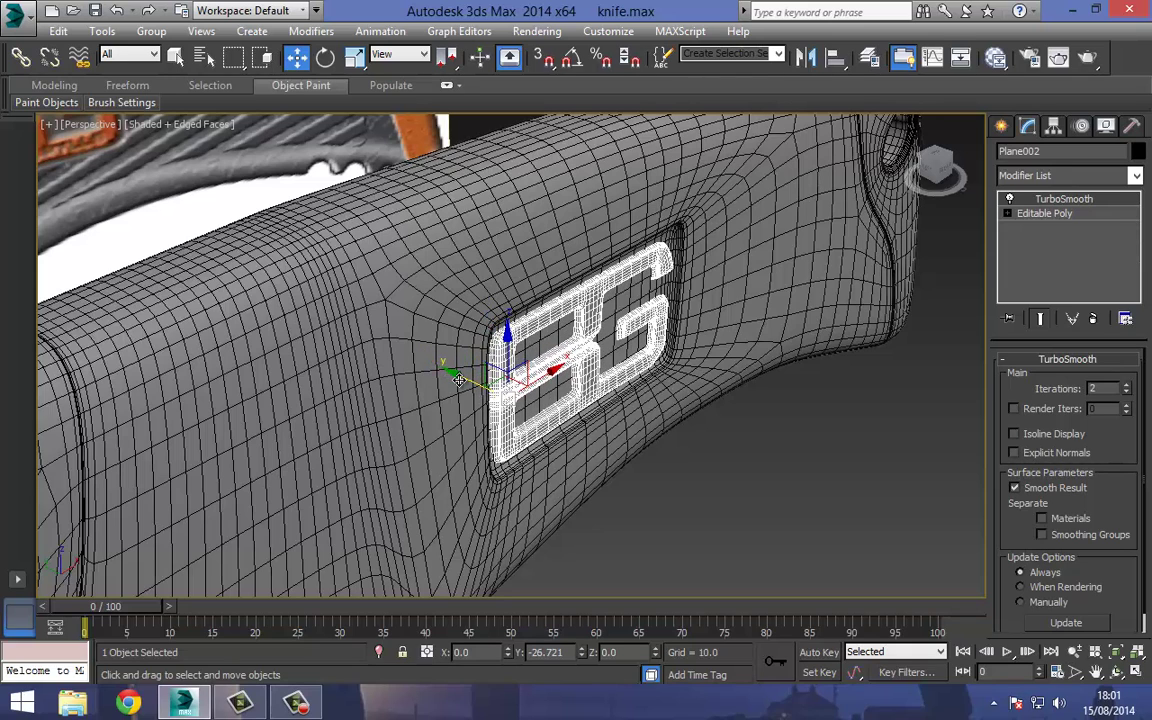
# Center the BG logo's pivot on the object, and set the pivot's Y position to 0.
pyautogui.click(1054, 128)
pyautogui.click(1066, 240)
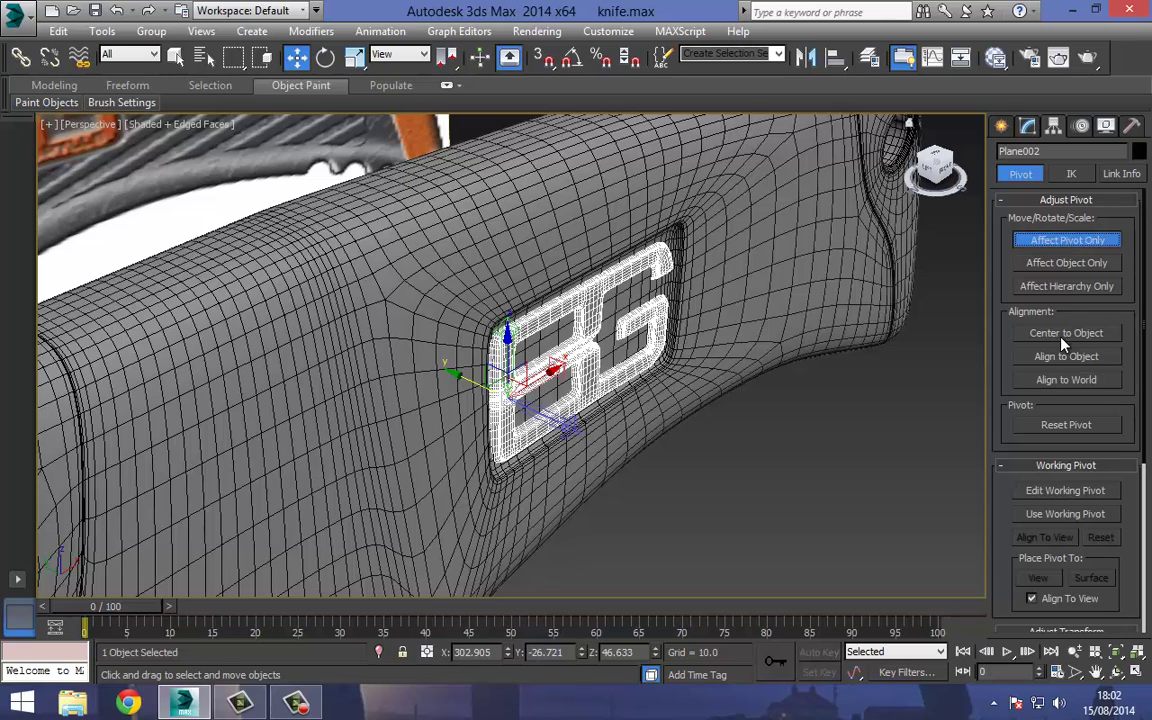
pyautogui.click(1066, 333)
pyautogui.click(1064, 242)
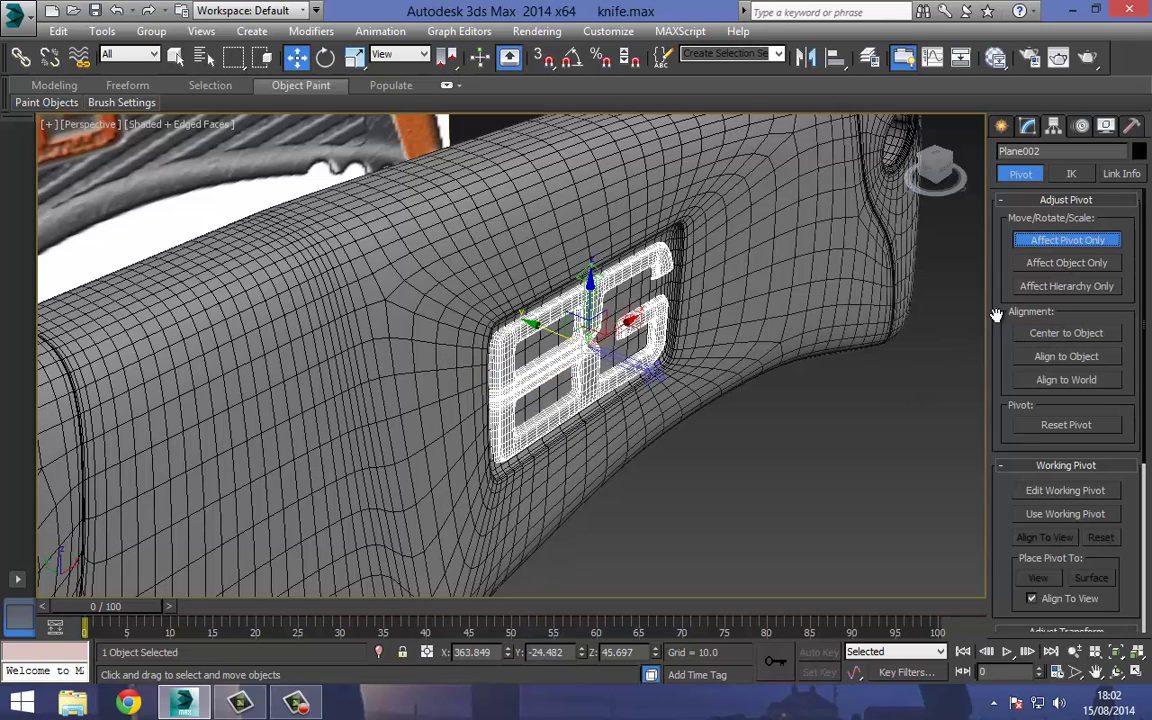
pyautogui.rightClick(581, 652)
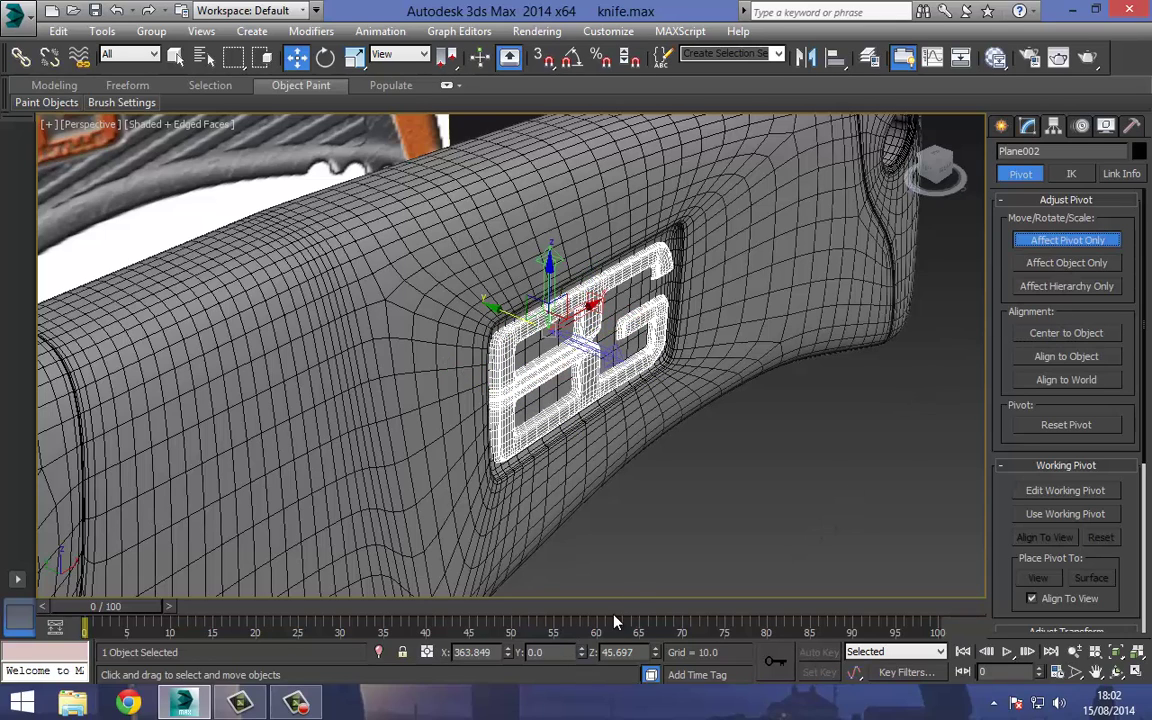
pyautogui.click(1061, 240)
pyautogui.click(1028, 127)
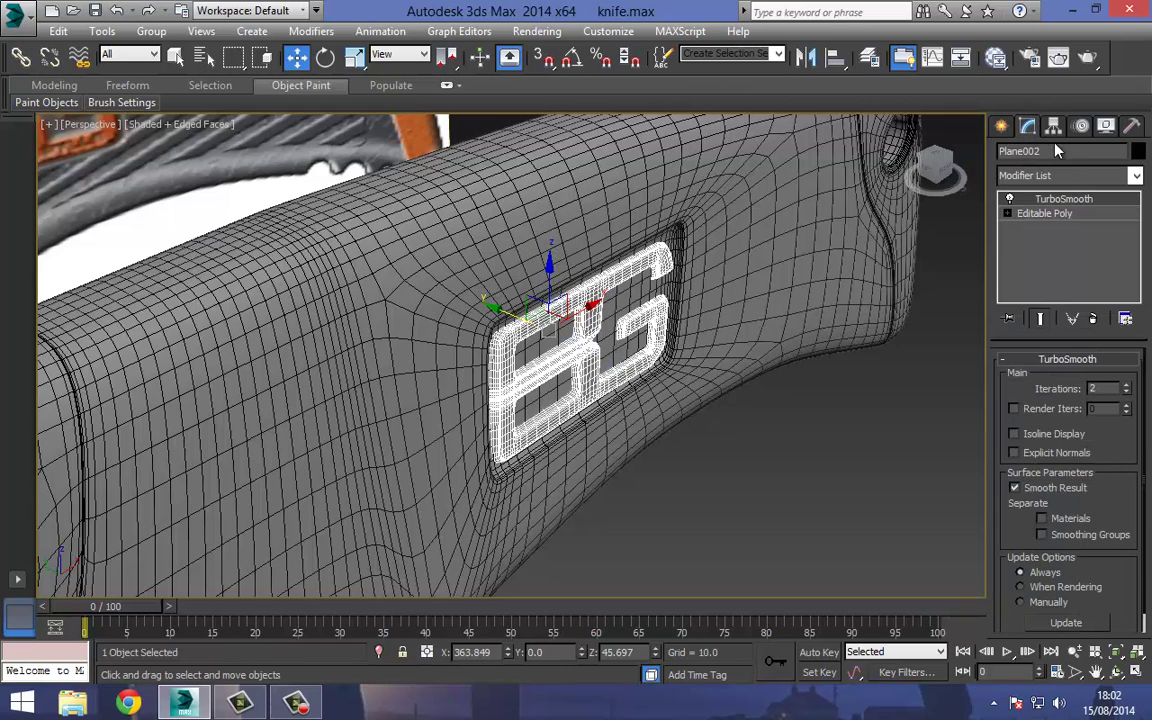
# Add a Symmetry modifier above TurboSmooth on the BG logo.
pyautogui.click(1050, 174)
pyautogui.press('s')
pyautogui.press('s')
pyautogui.press('s')
pyautogui.press('s')
pyautogui.press('s')
pyautogui.press('s')
pyautogui.press('s')
pyautogui.press('s')
pyautogui.press('s')
pyautogui.press('s')
pyautogui.press('s')
pyautogui.press('s')
pyautogui.press('s')
pyautogui.press('s')
pyautogui.press('s')
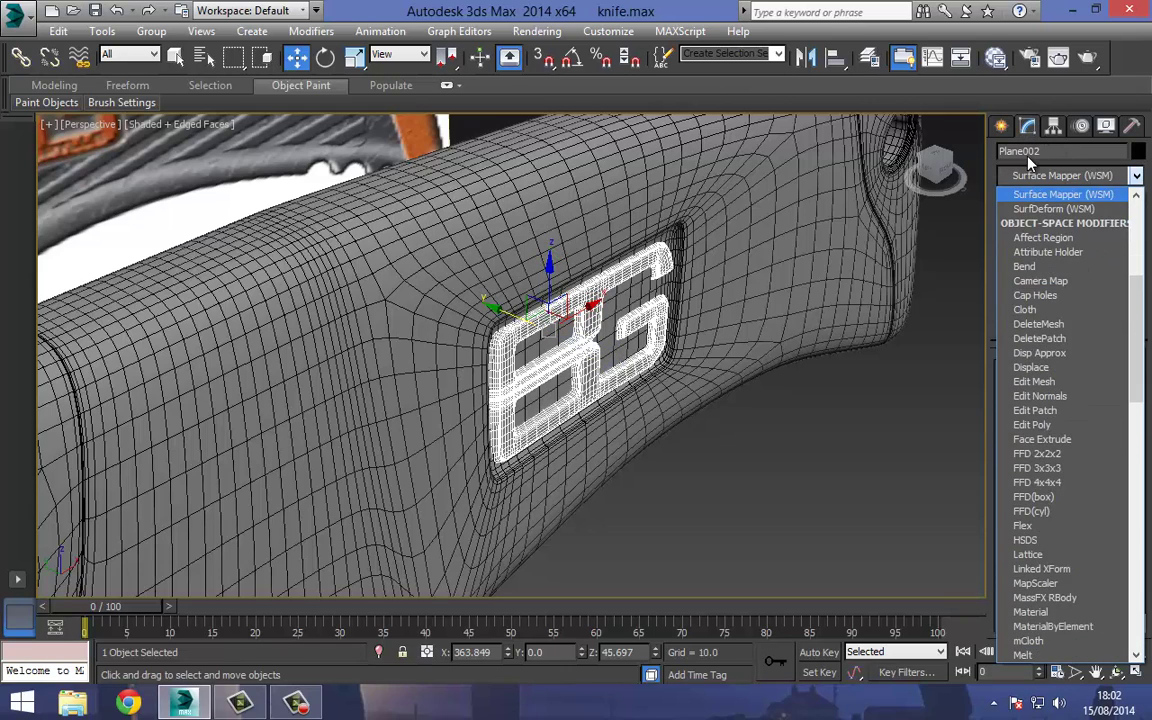
pyautogui.click(1080, 353)
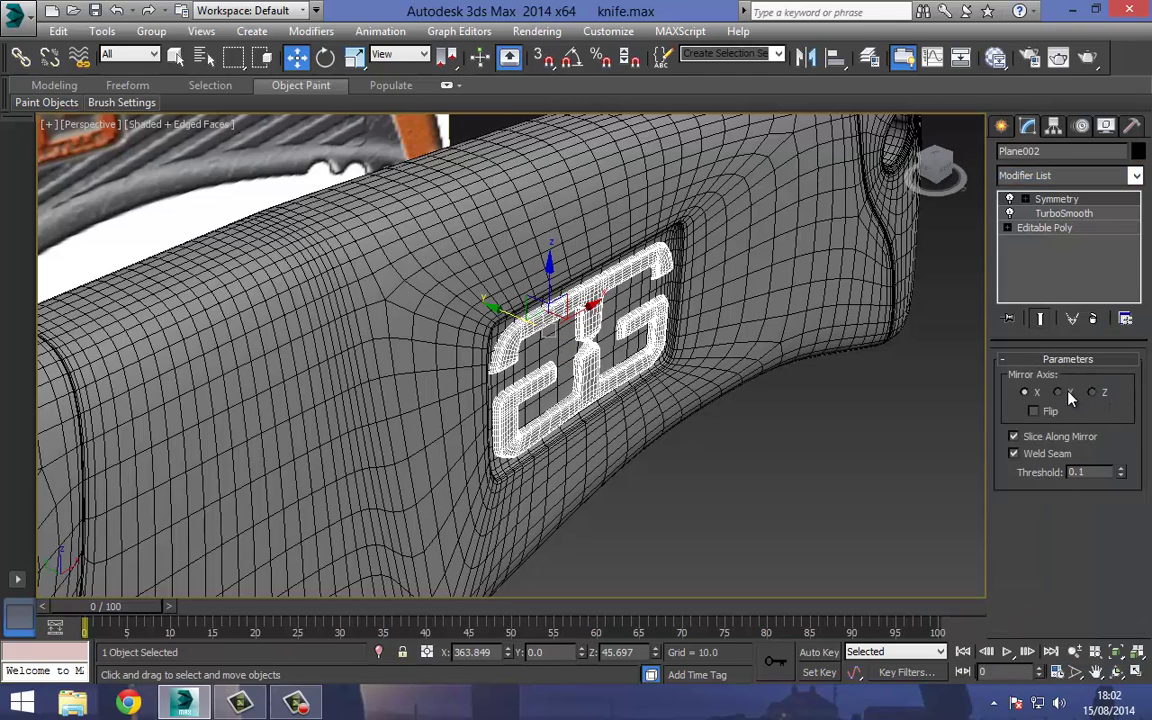
# Set the Symmetry modifier's mirror axis to Z so the logo is mirrored onto the handle's other side.
pyautogui.moveTo(708, 400); pyautogui.dragTo(728, 404, button='middle')
pyautogui.hotkey('ctrl', 'r')
pyautogui.moveTo(604, 316); pyautogui.dragTo(738, 309)
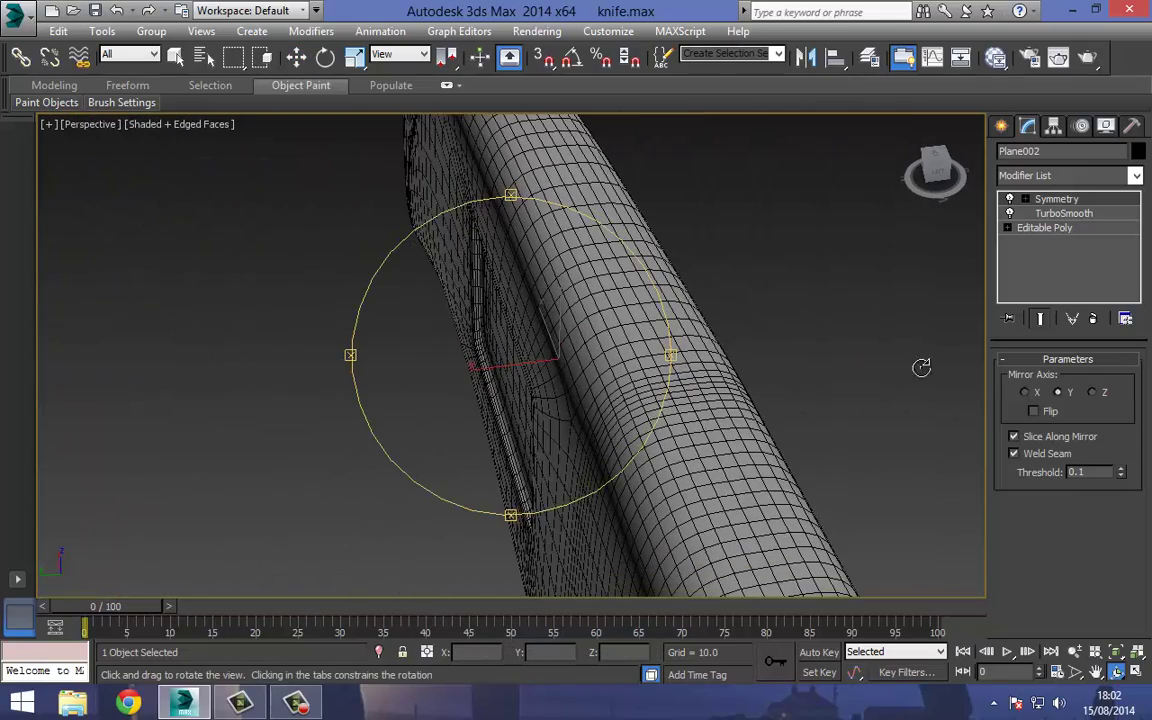
pyautogui.click(1093, 392)
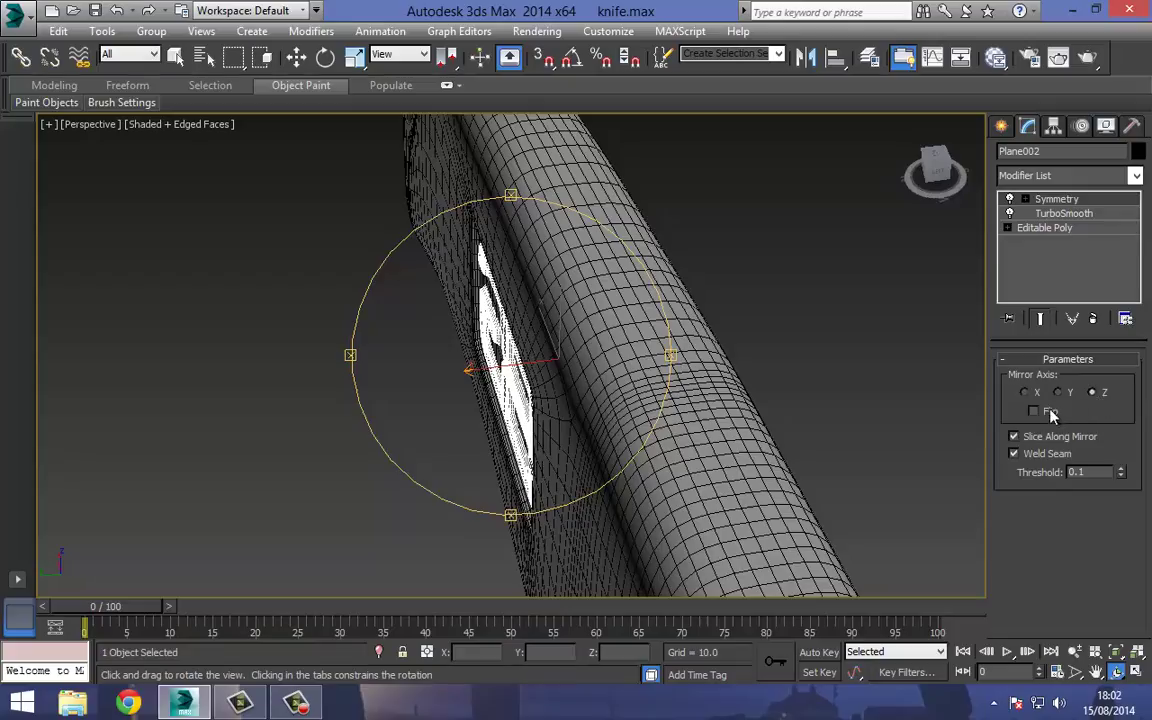
# Deselect the logo, hide the edged faces, and examine the shaded handle with its logo from several angles.
pyautogui.moveTo(548, 339); pyautogui.dragTo(398, 338)
pyautogui.scroll(-5, 493, 315)
pyautogui.moveTo(493, 315); pyautogui.dragTo(535, 282, button='middle')
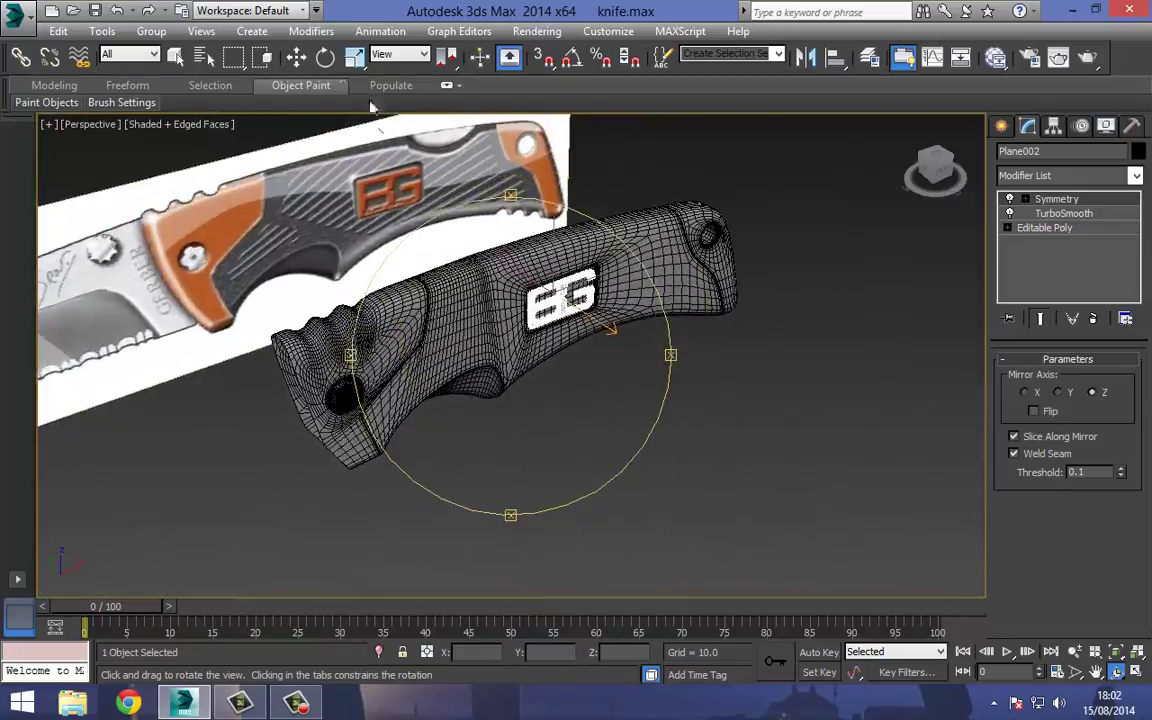
pyautogui.click(297, 58)
pyautogui.click(579, 400)
pyautogui.scroll(4, 597, 376)
pyautogui.press('F4')
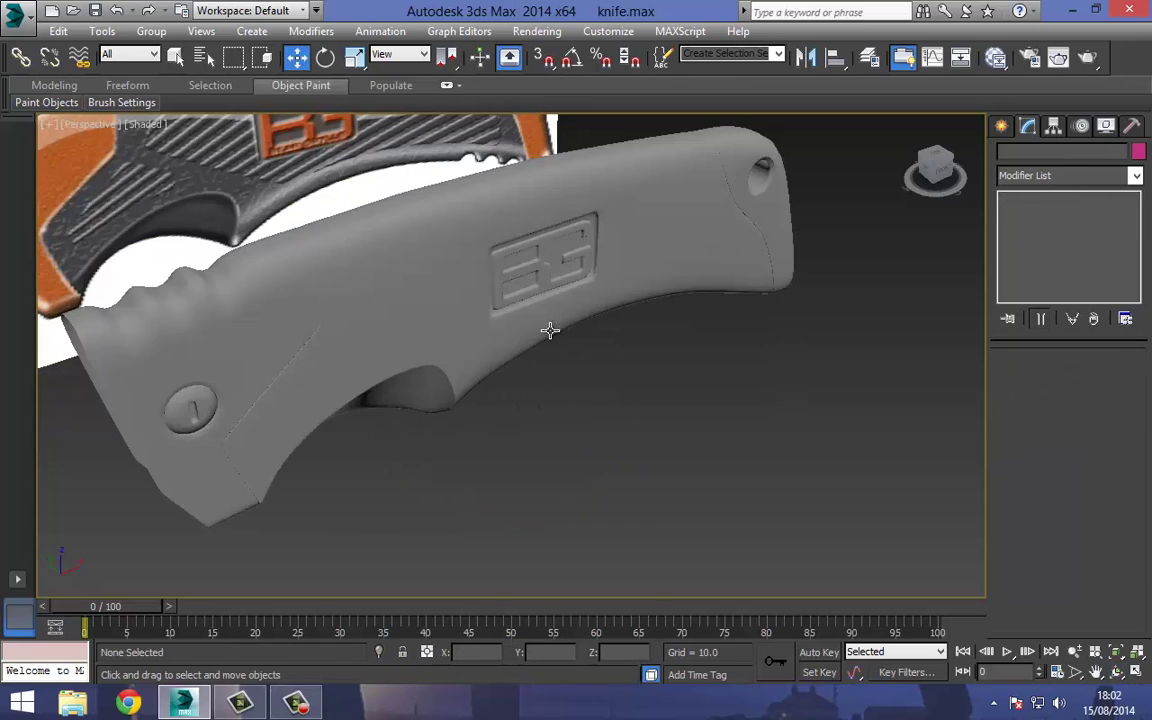
pyautogui.moveTo(554, 385); pyautogui.dragTo(601, 446, button='middle')
pyautogui.hotkey('ctrl', 'r')
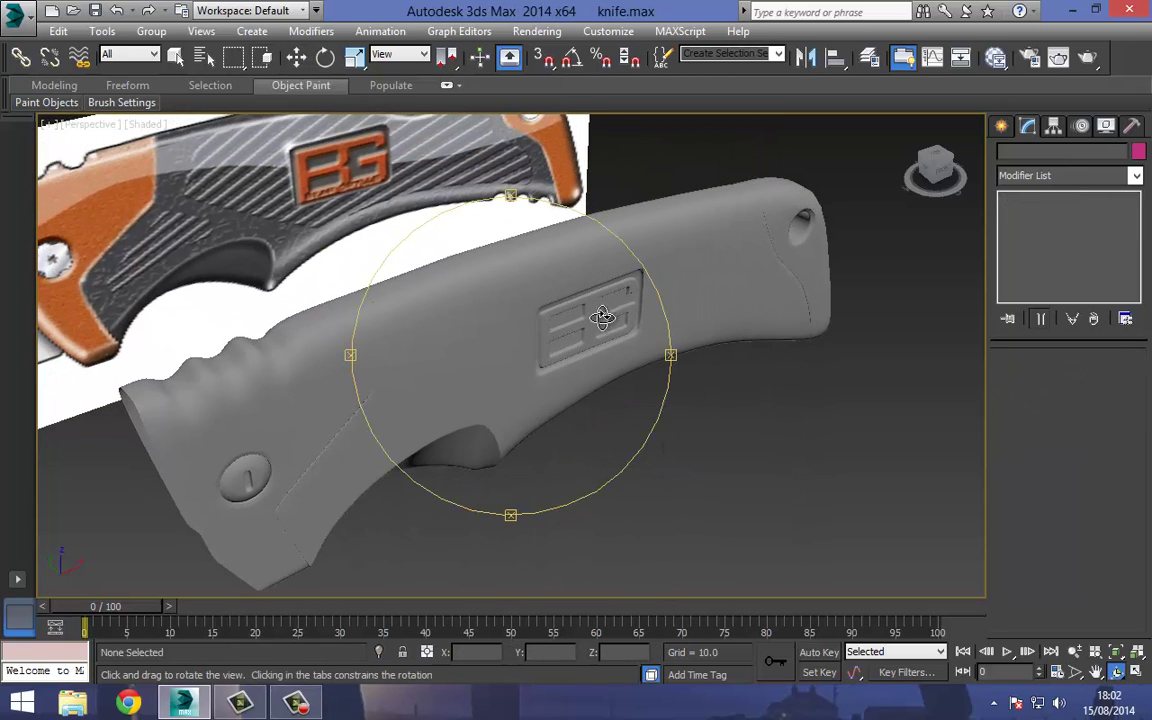
pyautogui.moveTo(540, 290); pyautogui.dragTo(491, 316)
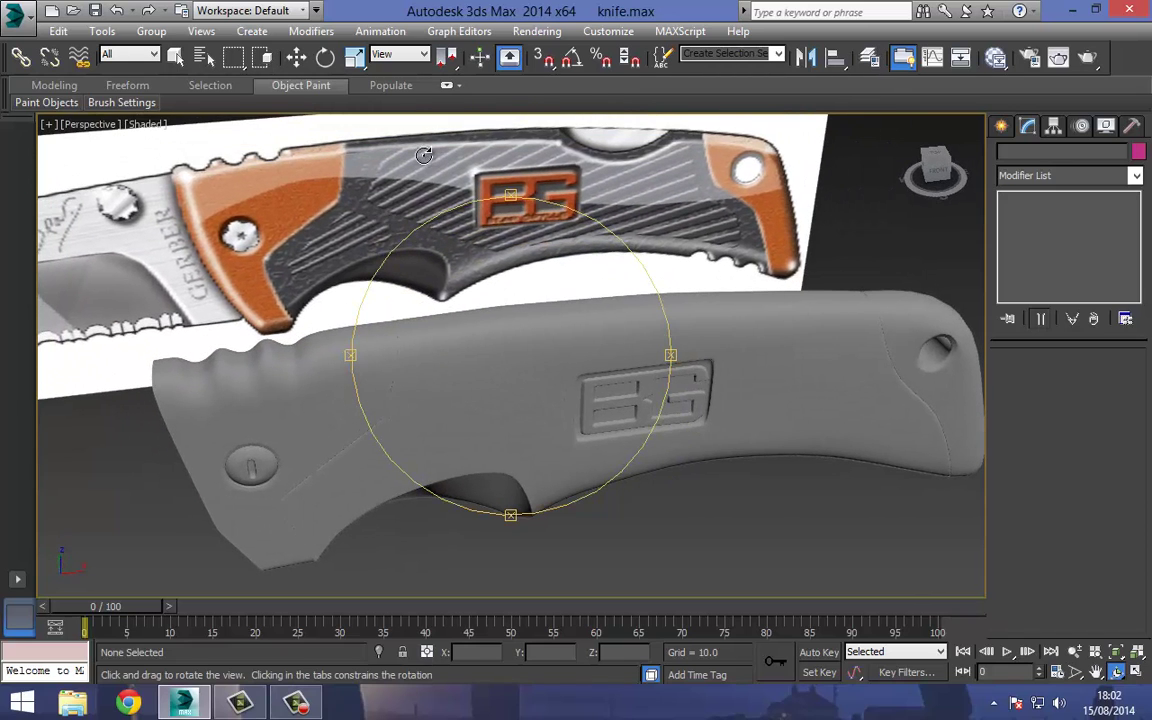